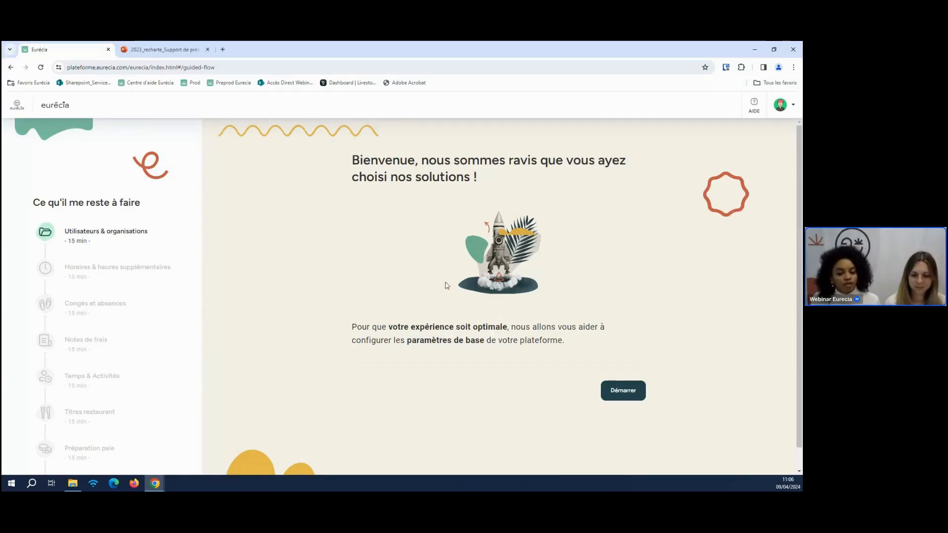
# Start the guided setup and look through the two simplified import options for cases without a working DSN file
pyautogui.click(629, 392)
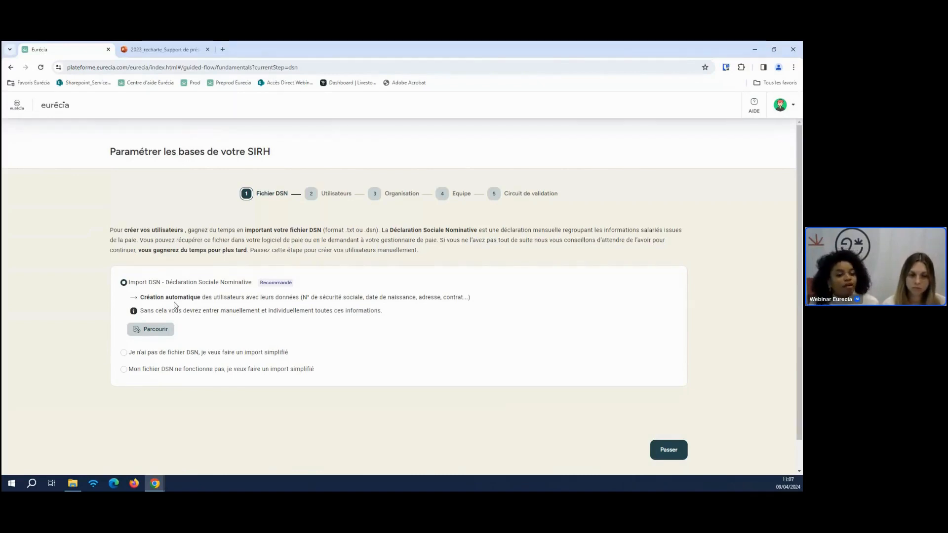
pyautogui.click(190, 353)
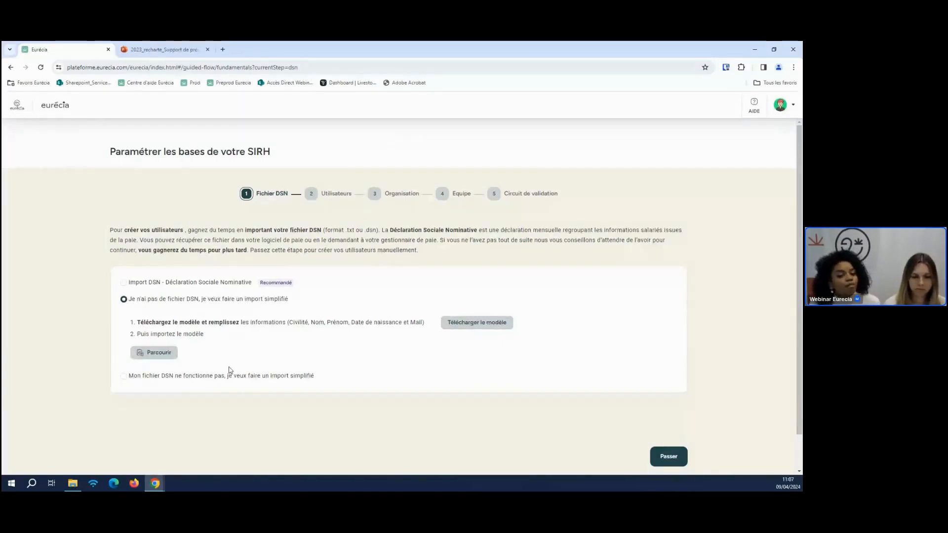
pyautogui.click(194, 378)
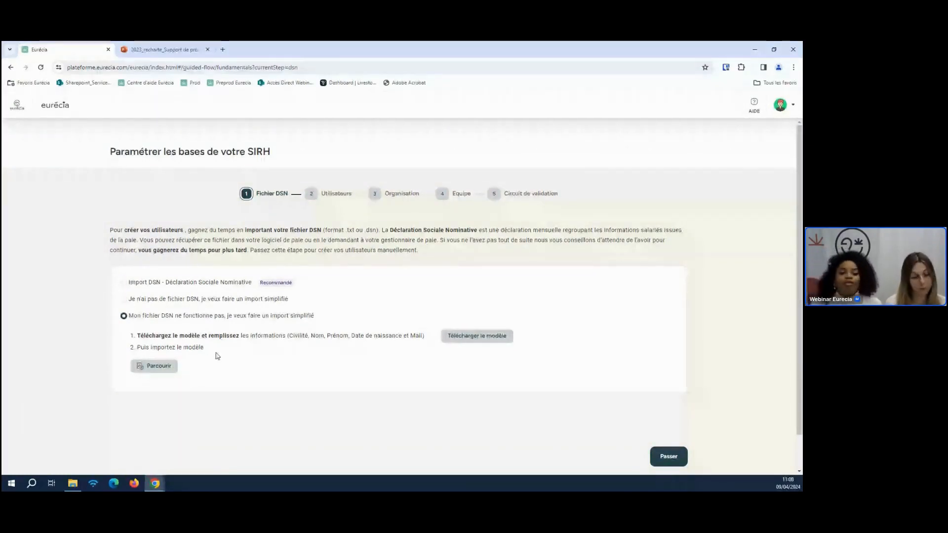
# Choose the DSN import option and upload the file DSN fictive
pyautogui.click(200, 287)
pyautogui.click(162, 332)
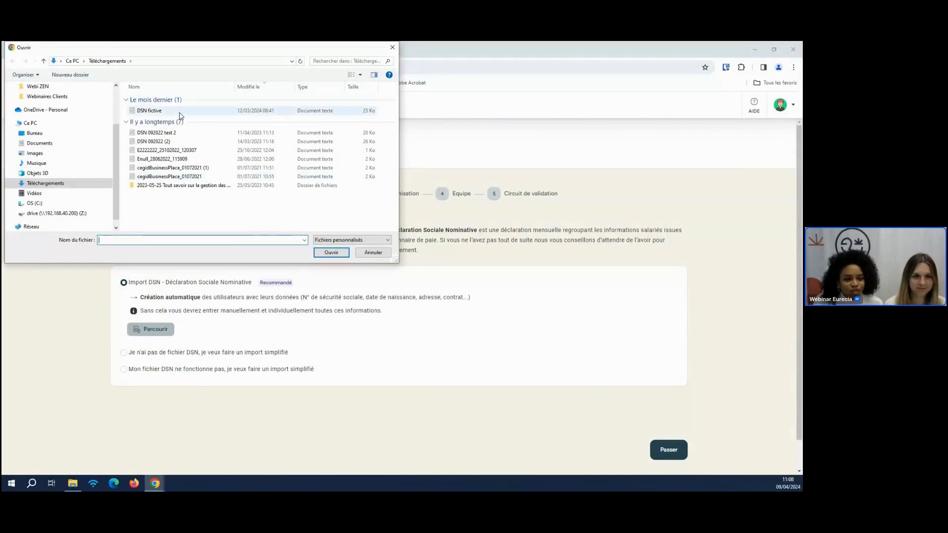
pyautogui.click(180, 112)
pyautogui.click(340, 254)
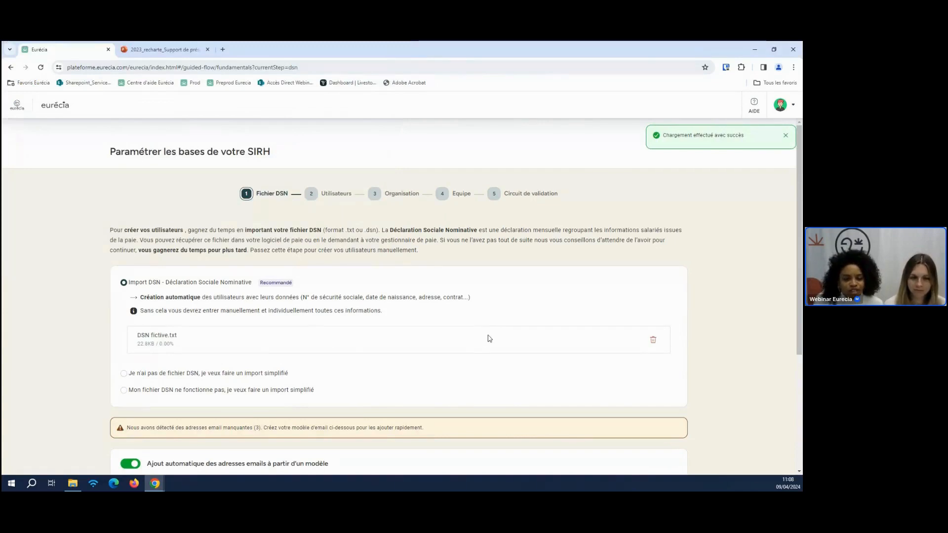
# Set the domain of the automatic email template to eureecia1.com and continue to the Utilisateurs stage
pyautogui.scroll(-2, 489, 339)
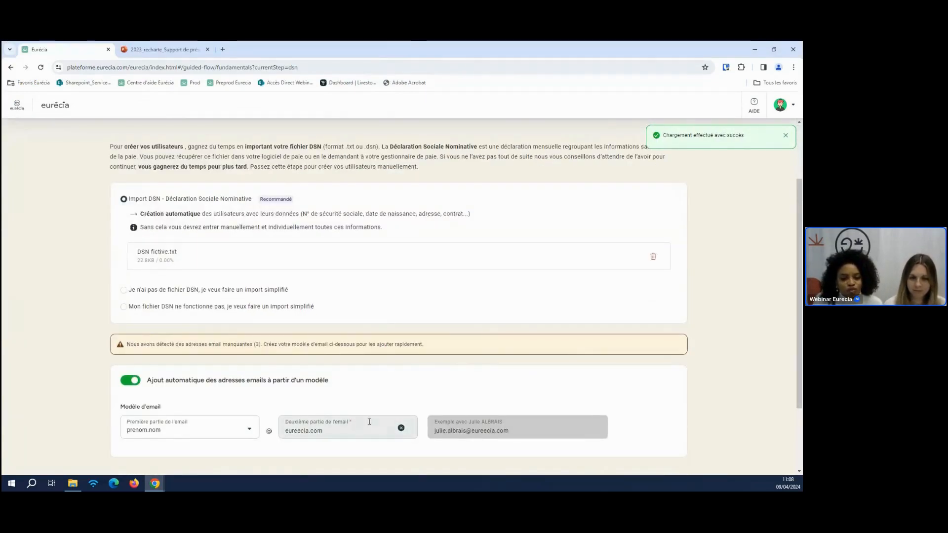
pyautogui.scroll(-1, 474, 432)
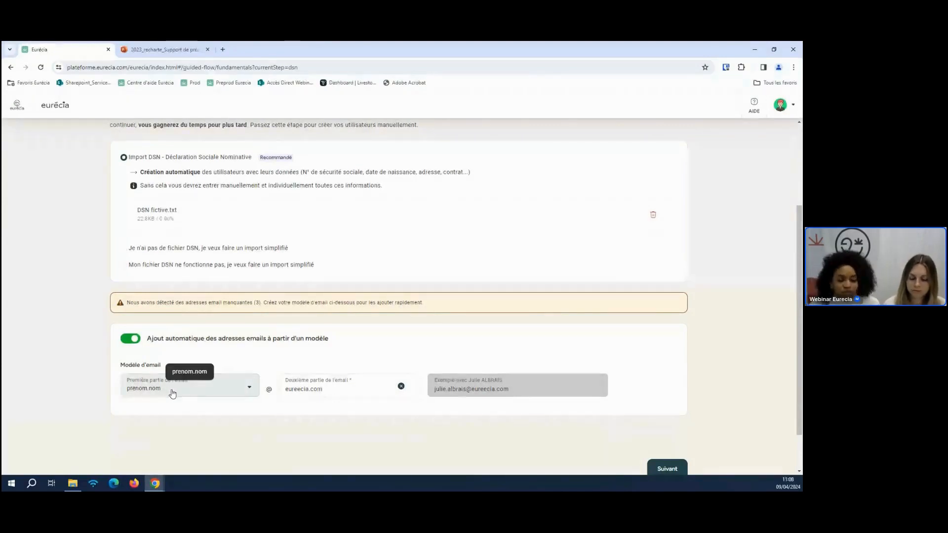
pyautogui.click(311, 389)
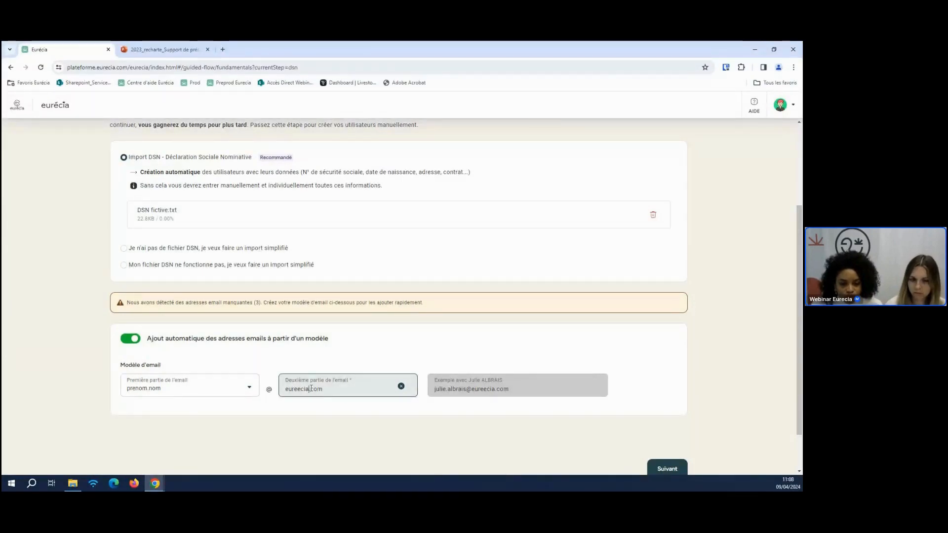
pyautogui.write('1')
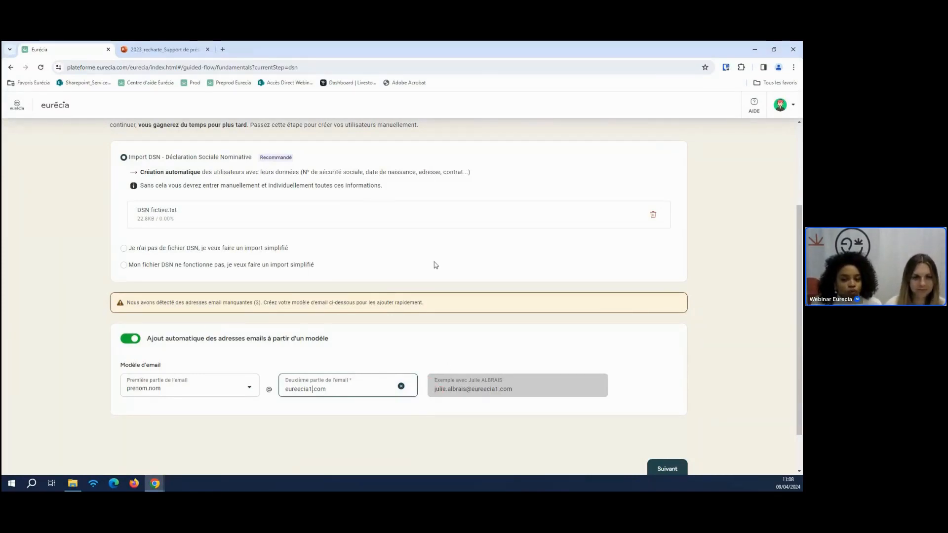
pyautogui.scroll(1, 524, 242)
pyautogui.rightClick(620, 220)
pyautogui.click(585, 247)
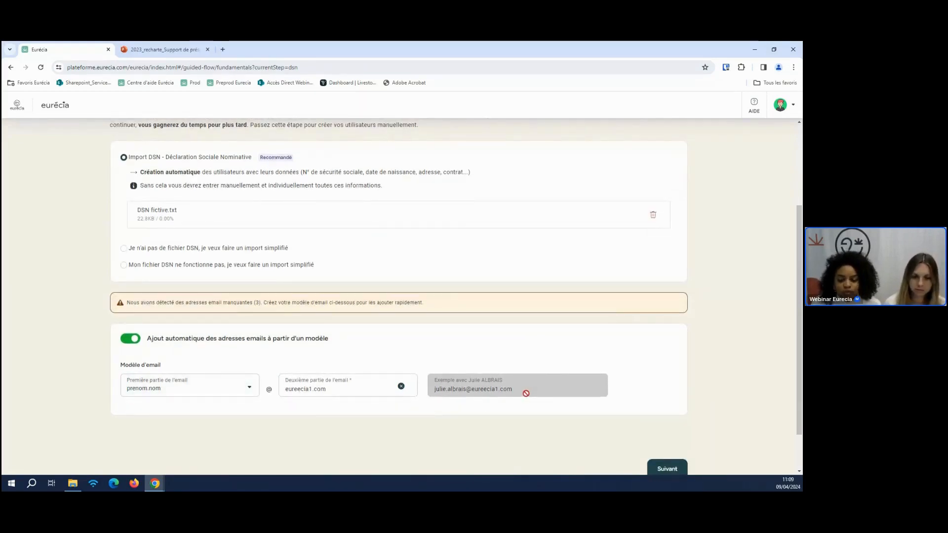
pyautogui.click(668, 468)
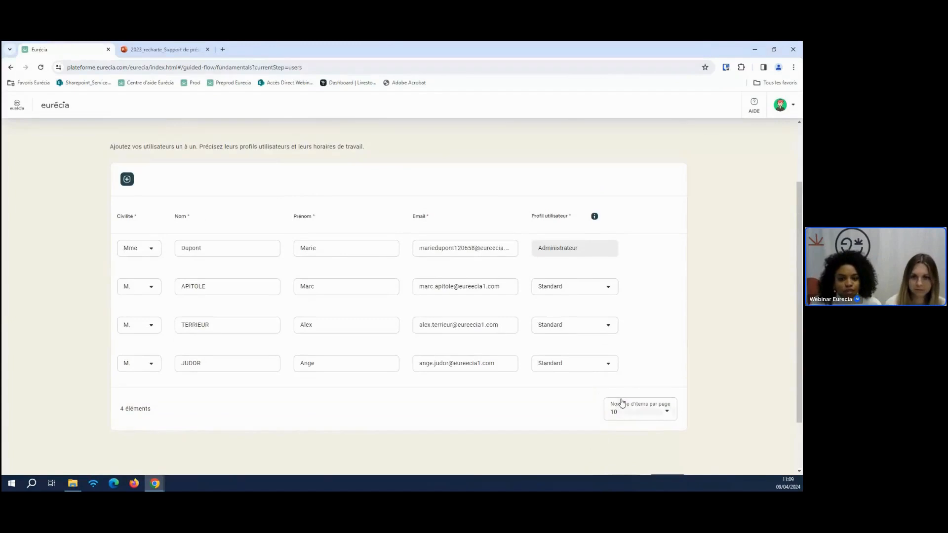
# Check the civility choices for the second user in the list, keeping M. selected
pyautogui.scroll(1, 620, 402)
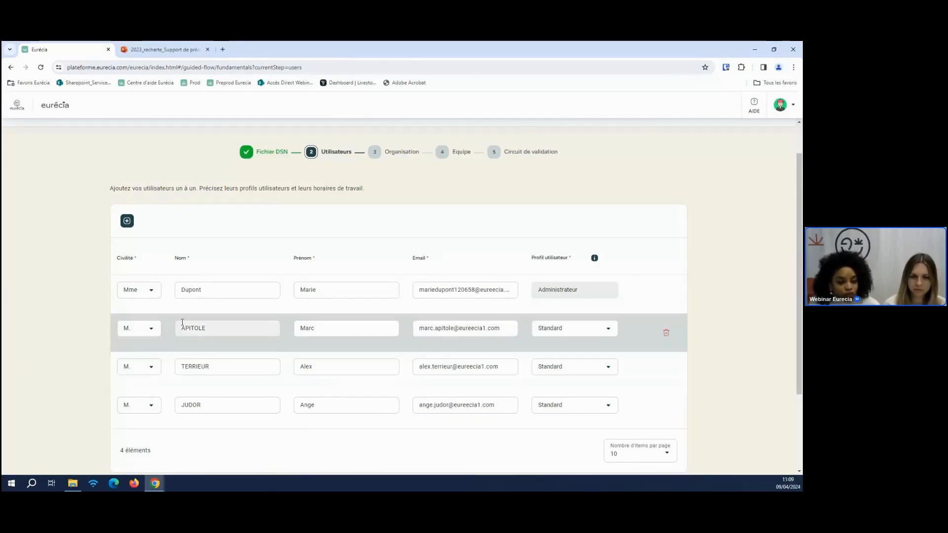
pyautogui.click(152, 335)
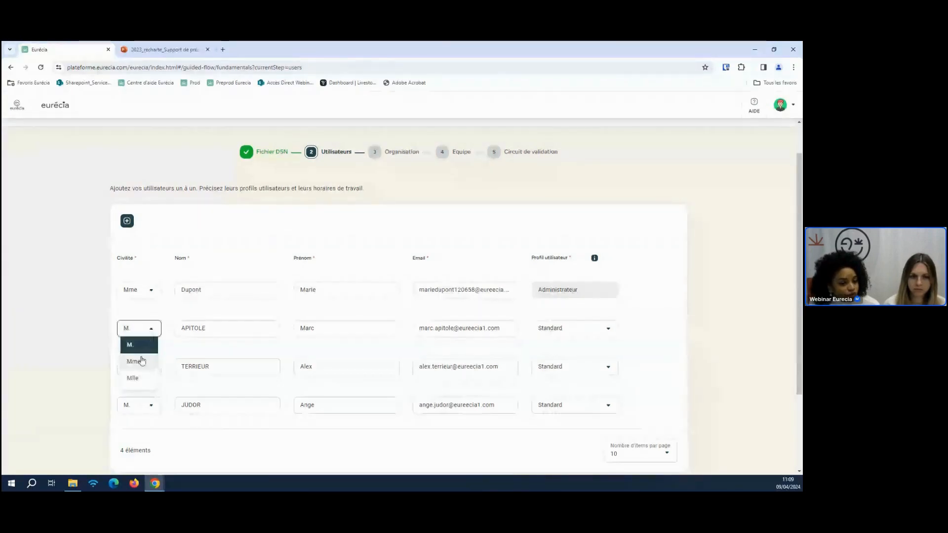
pyautogui.click(147, 350)
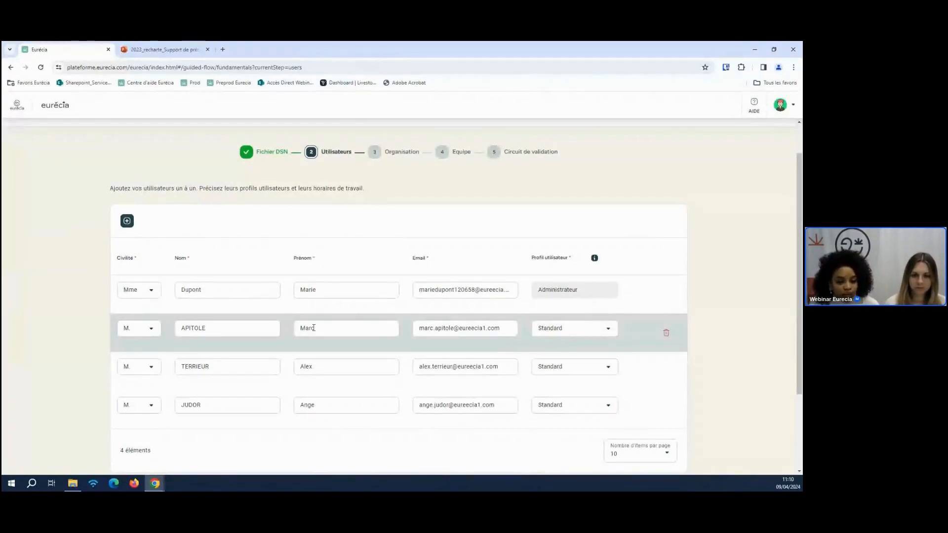
# Assign the Dirigeant profile to the second user in the list and the Manager profile to the third
pyautogui.click(605, 334)
pyautogui.click(589, 346)
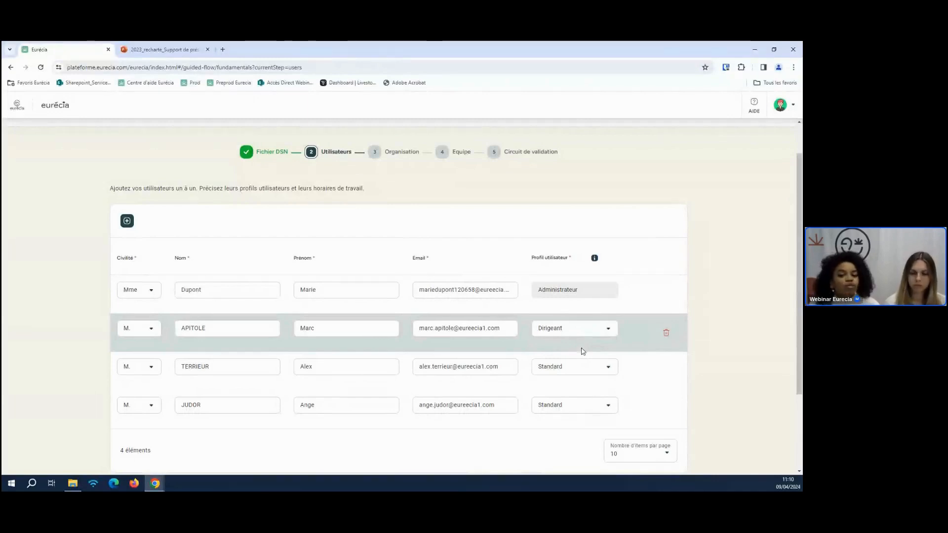
pyautogui.click(561, 369)
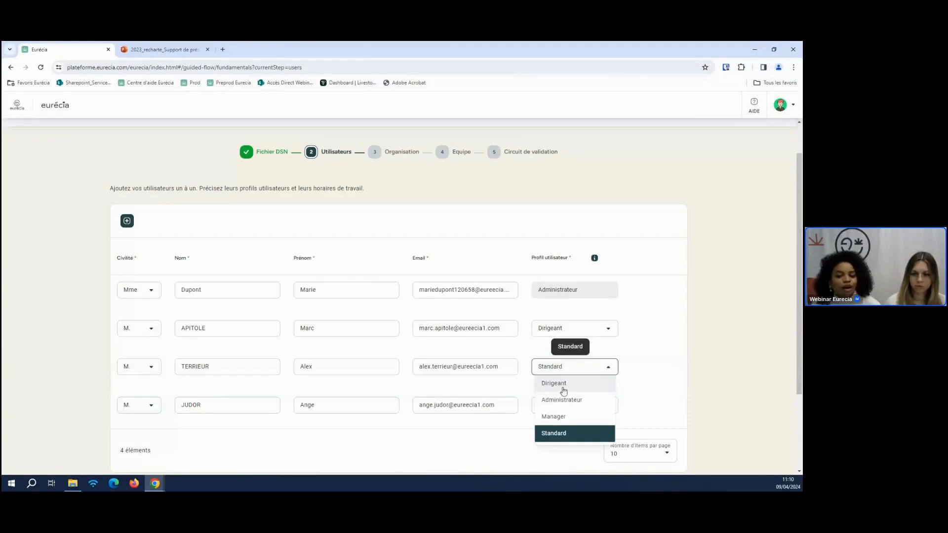
pyautogui.click(557, 417)
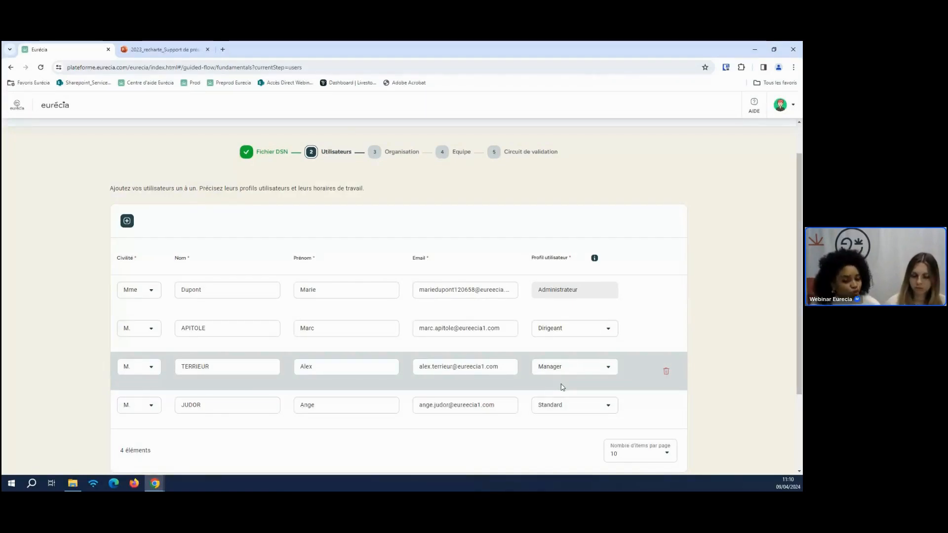
# Review the remaining rows of the user list and continue to the Organisation stage
pyautogui.scroll(-1, 569, 388)
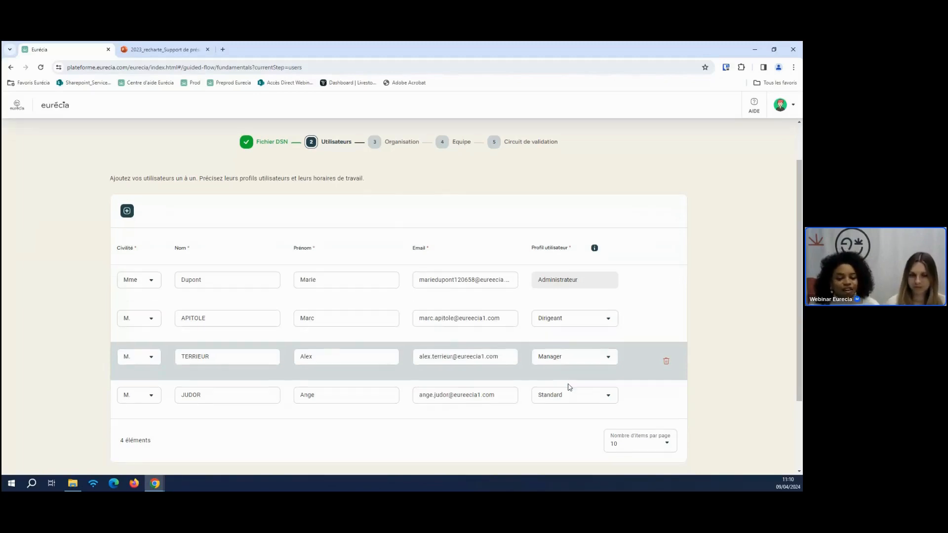
pyautogui.scroll(-1, 566, 382)
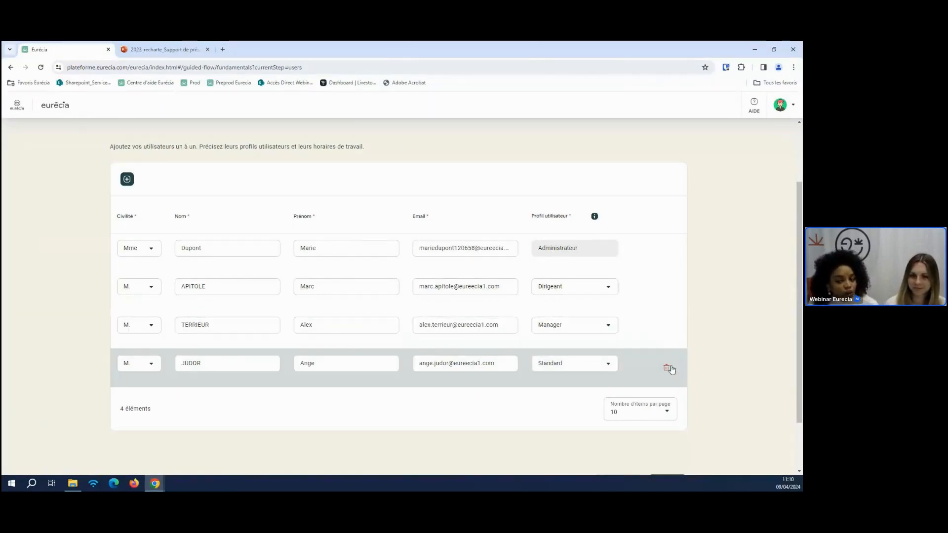
pyautogui.moveTo(652, 287)
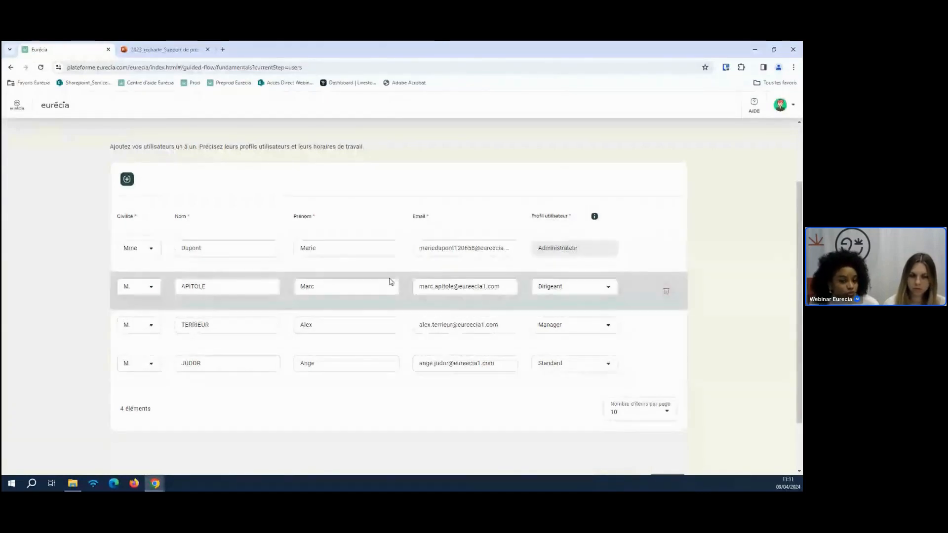
pyautogui.scroll(-1, 740, 398)
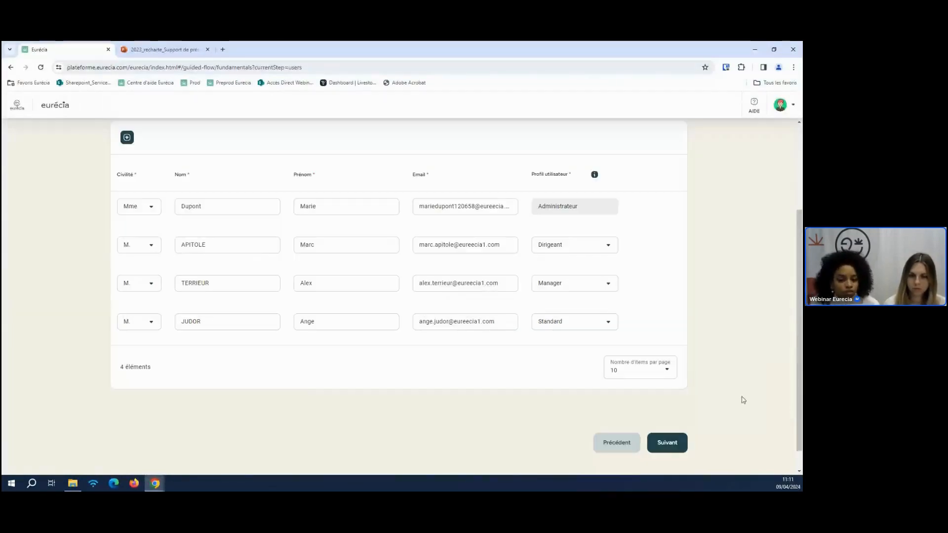
pyautogui.click(674, 447)
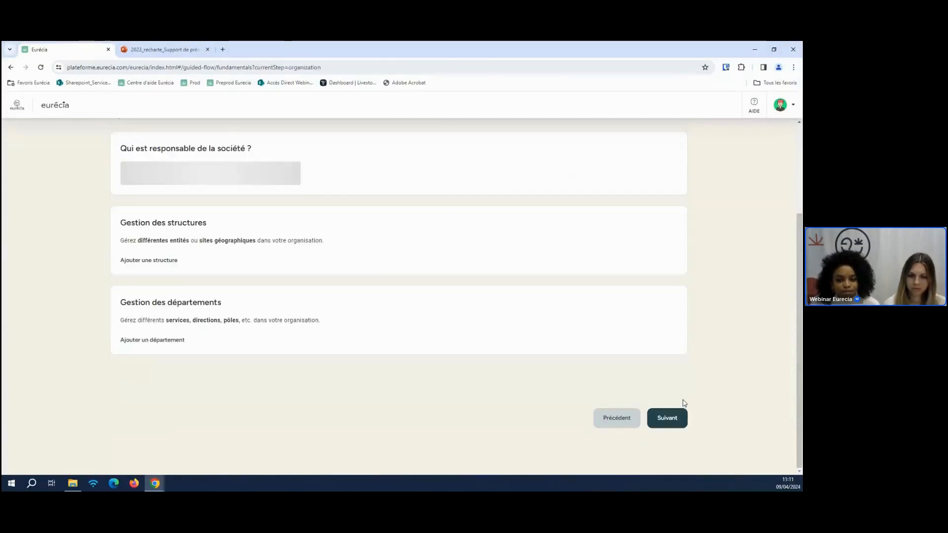
# Name the structure detected from the DSN file Batiment A and create it
pyautogui.scroll(1, 679, 366)
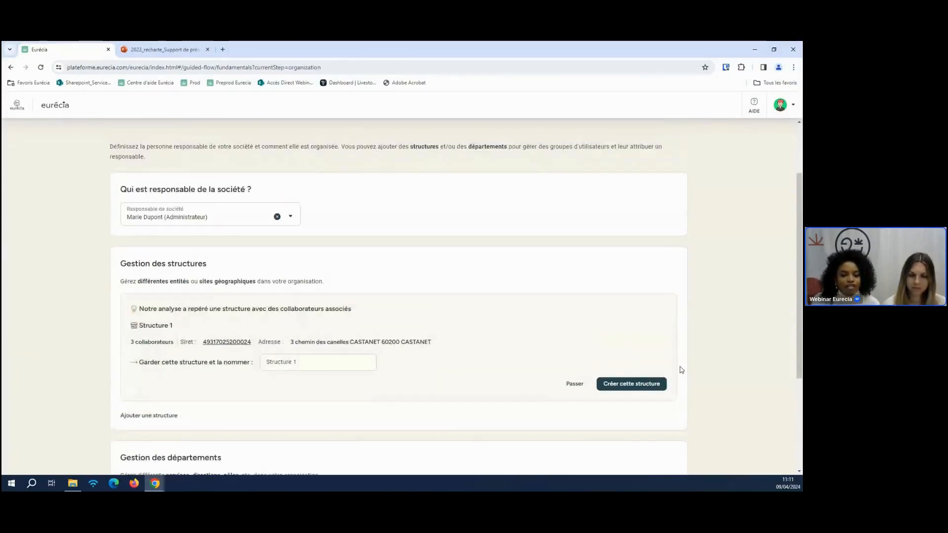
pyautogui.scroll(1, 680, 369)
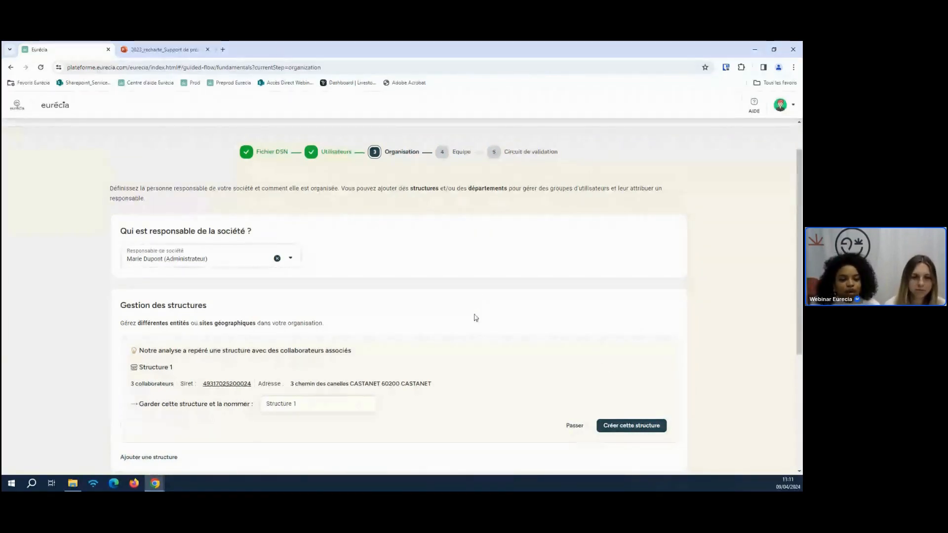
pyautogui.scroll(-2, 476, 318)
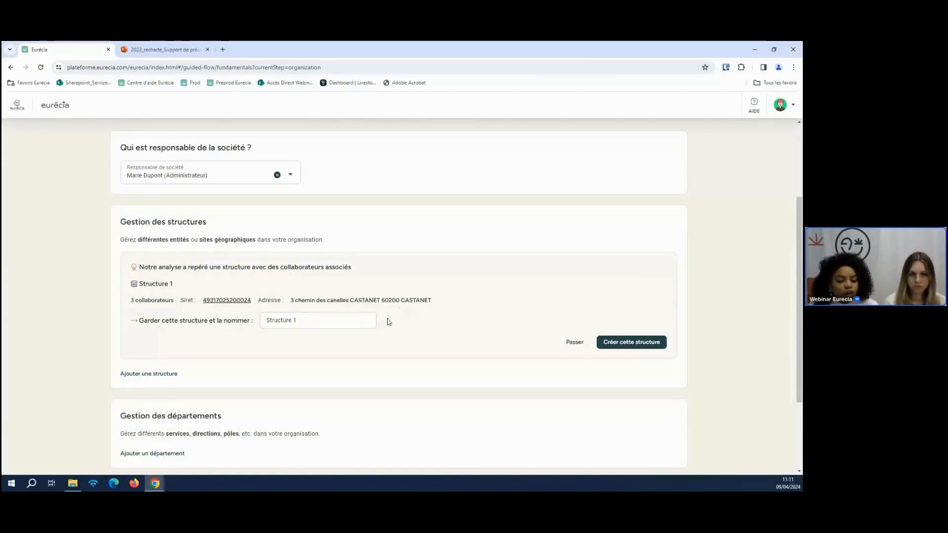
pyautogui.moveTo(360, 322); pyautogui.dragTo(253, 323)
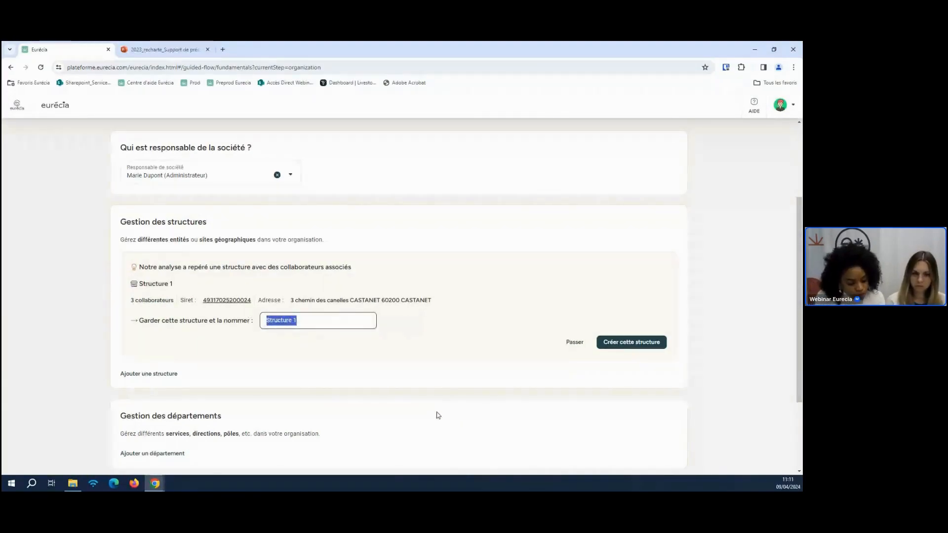
pyautogui.write('Batimen')
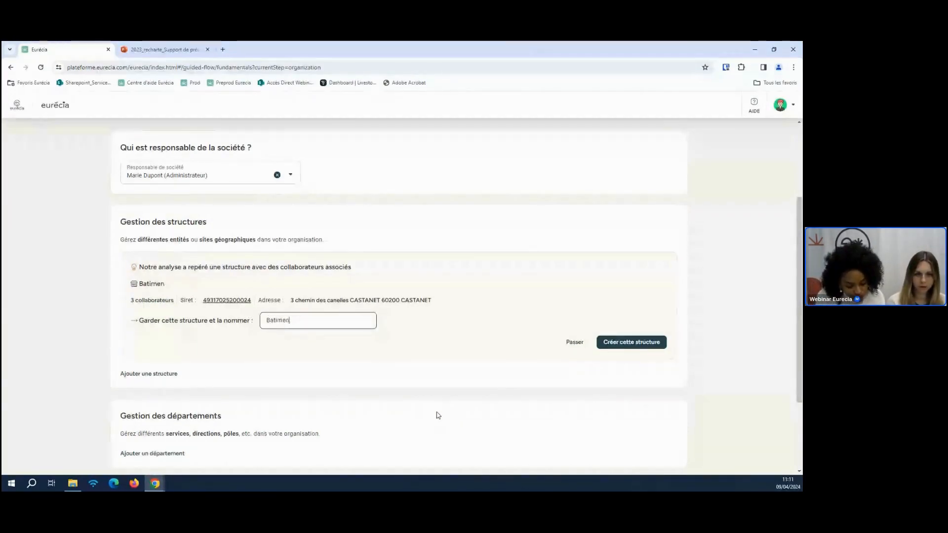
pyautogui.write('t A')
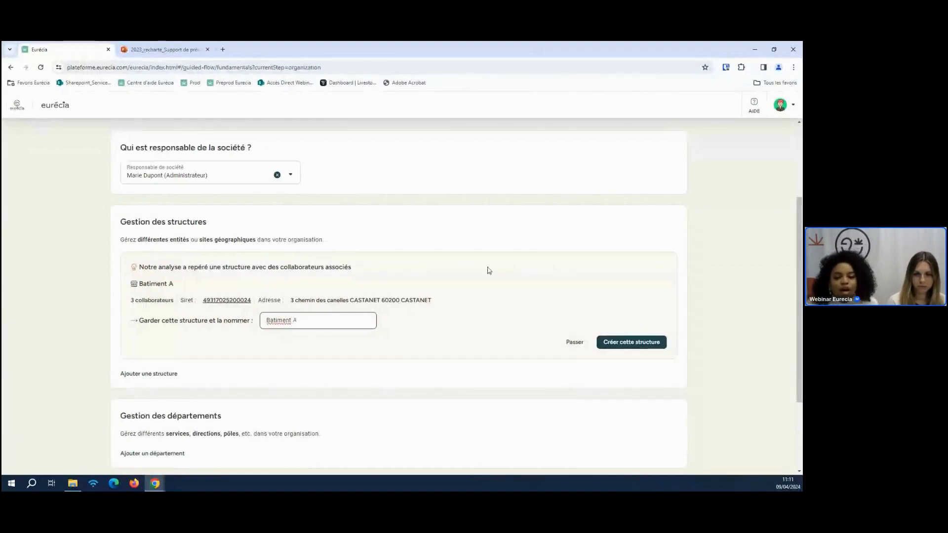
pyautogui.click(612, 343)
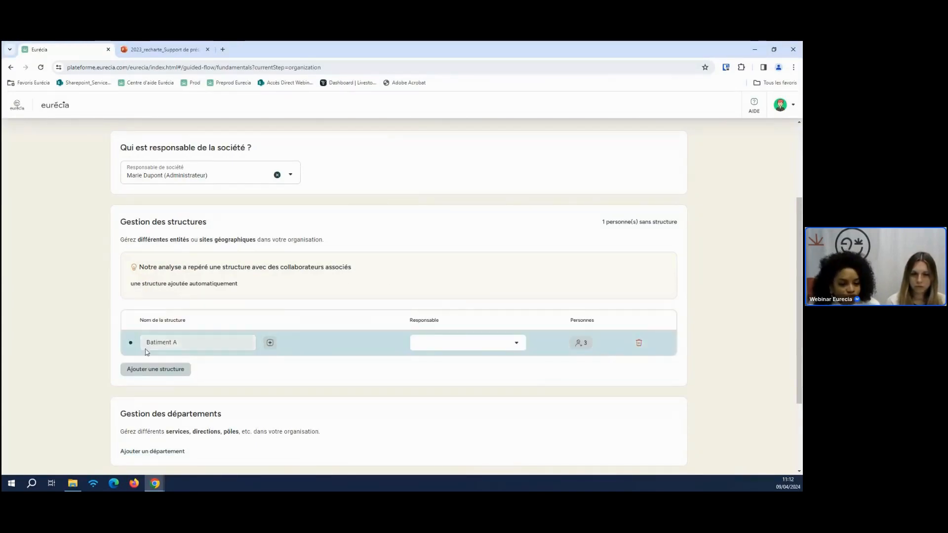
# Add a second structure named Batiment B and assign the administrator as the responsible person for both structures
pyautogui.click(157, 369)
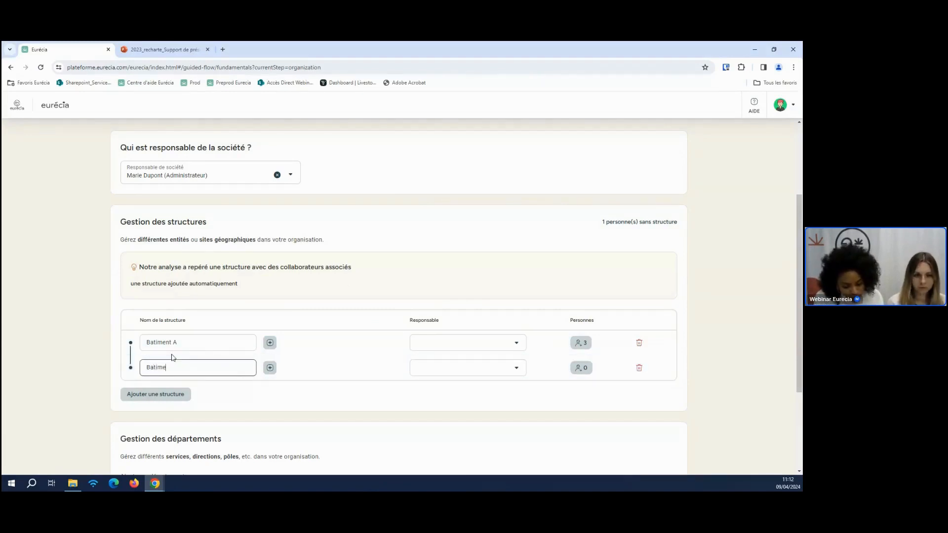
pyautogui.write('Batiment B')
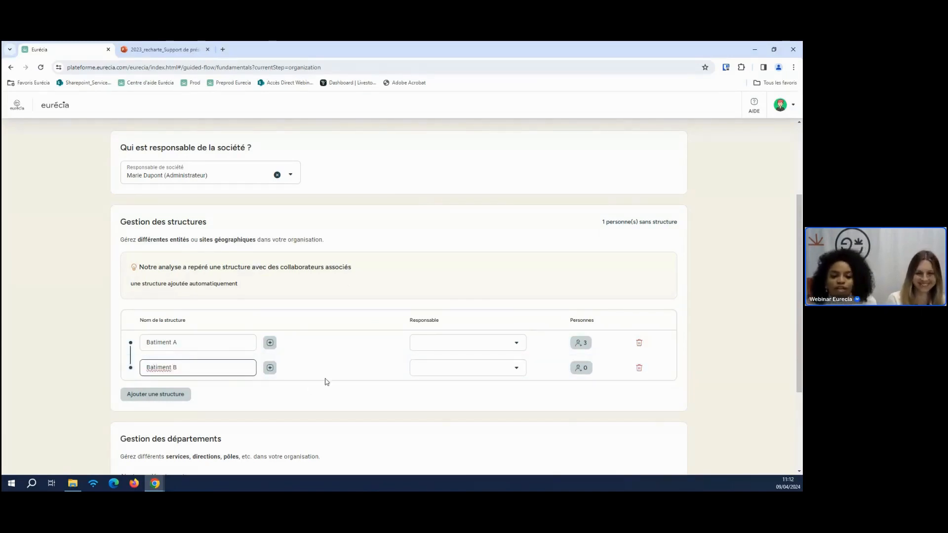
pyautogui.click(475, 351)
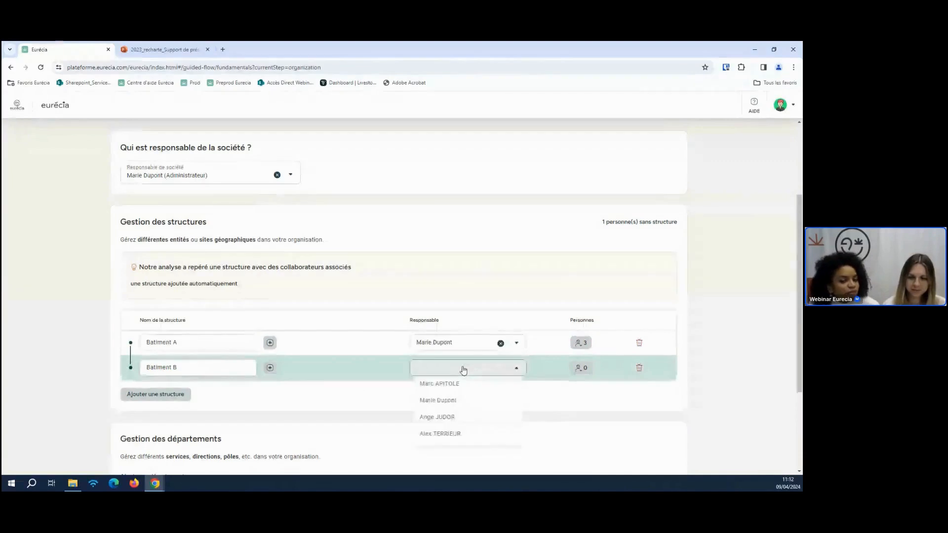
pyautogui.click(465, 401)
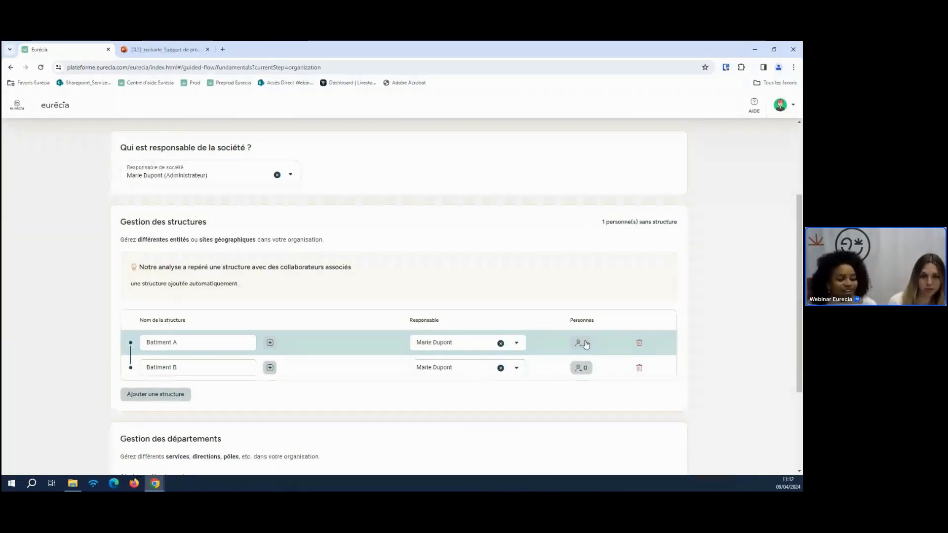
# Remove the second of the three assigned people from the structure Batiment A and validate the change
pyautogui.click(586, 344)
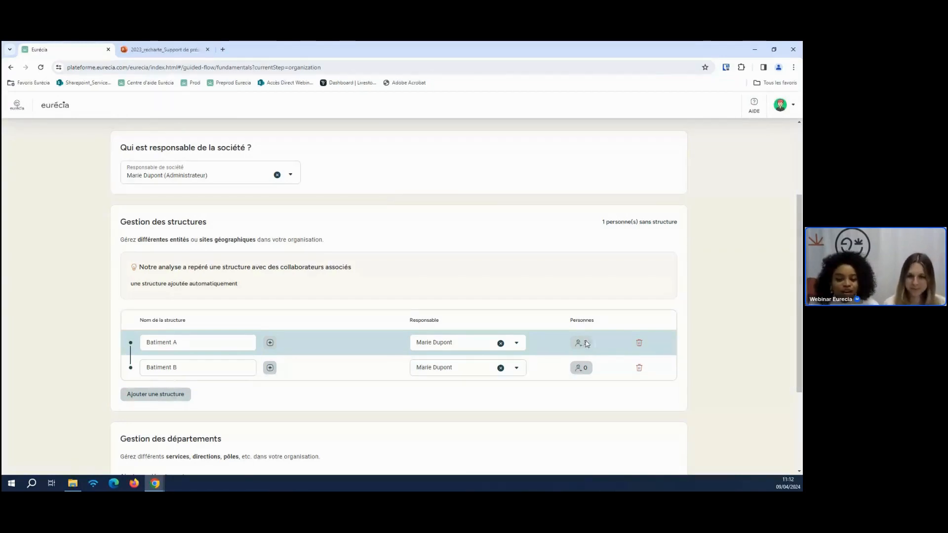
pyautogui.click(456, 230)
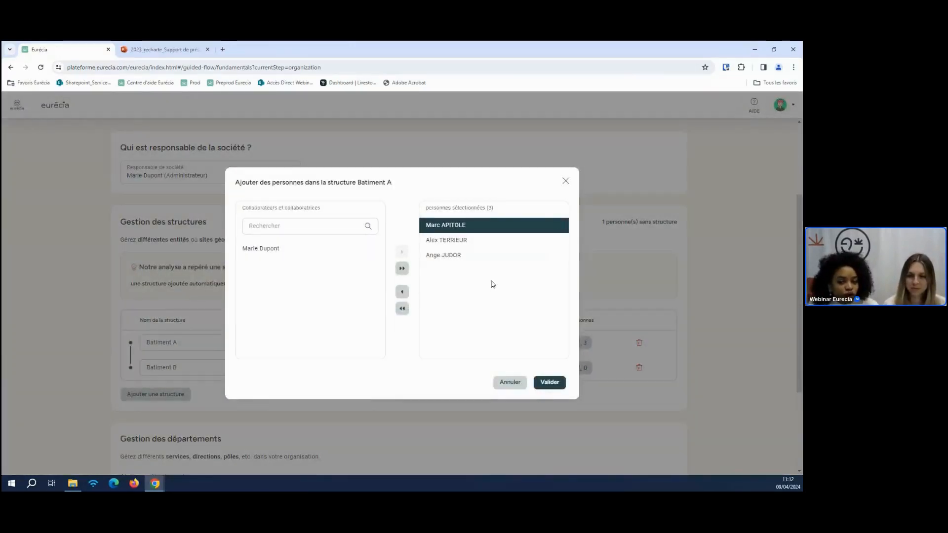
pyautogui.keyDown('ctrl'); pyautogui.click(447, 242); pyautogui.keyUp('ctrl')
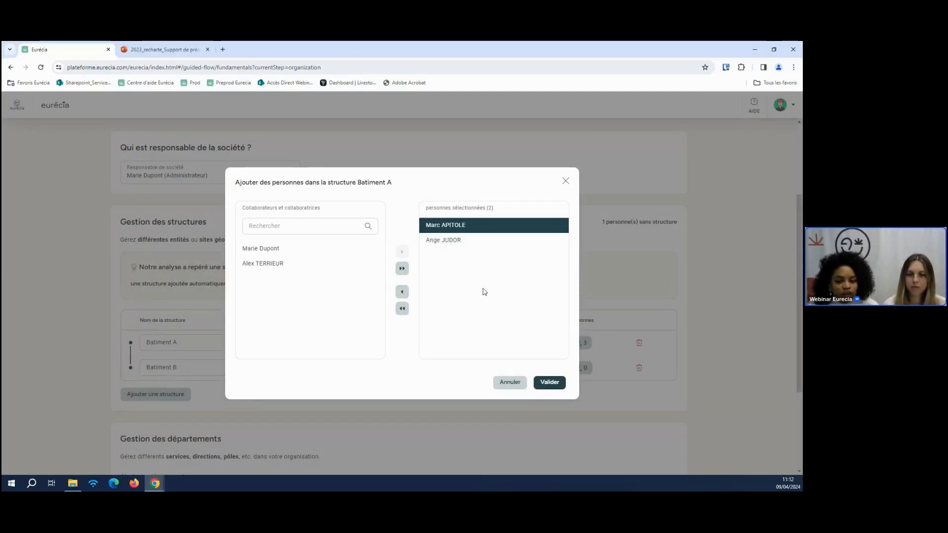
pyautogui.click(550, 383)
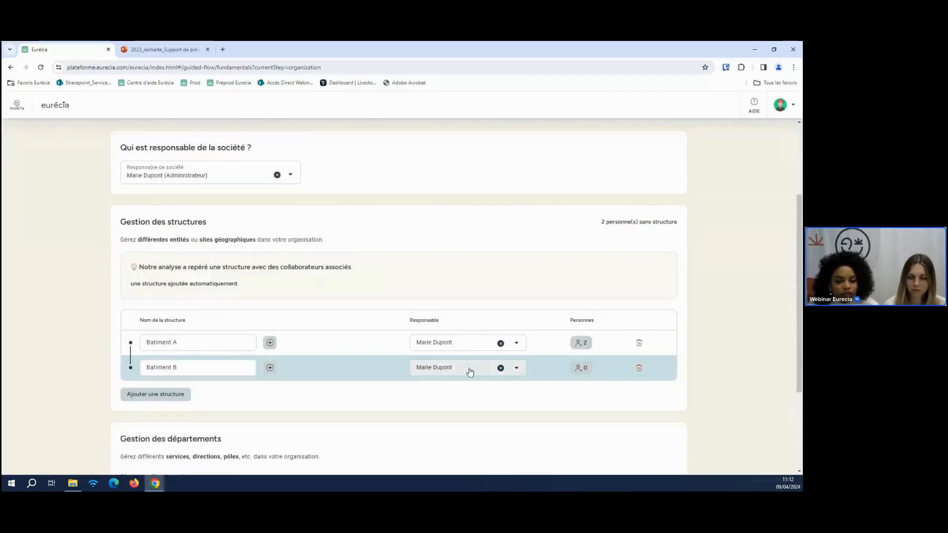
# Assign the employee with the Manager profile to the structure Batiment B and validate the selection
pyautogui.click(579, 368)
pyautogui.click(300, 264)
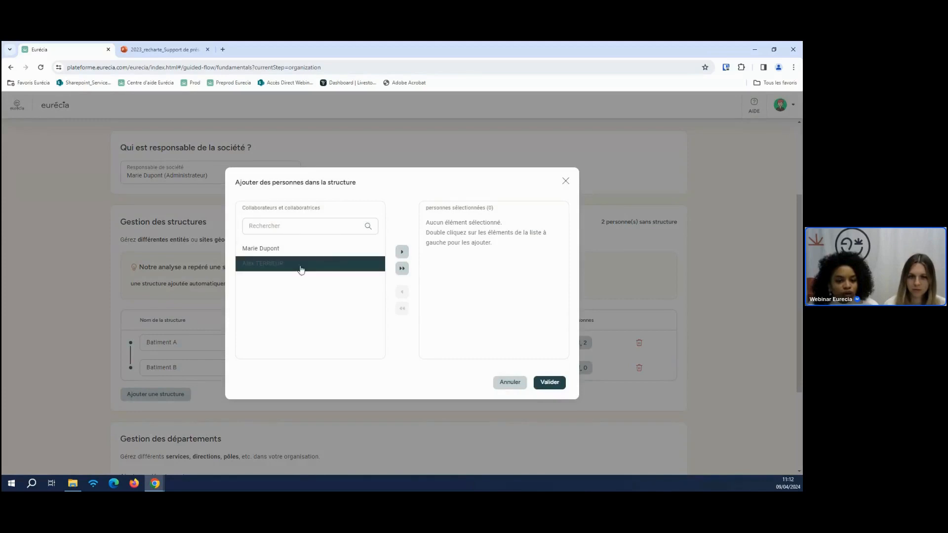
pyautogui.click(402, 251)
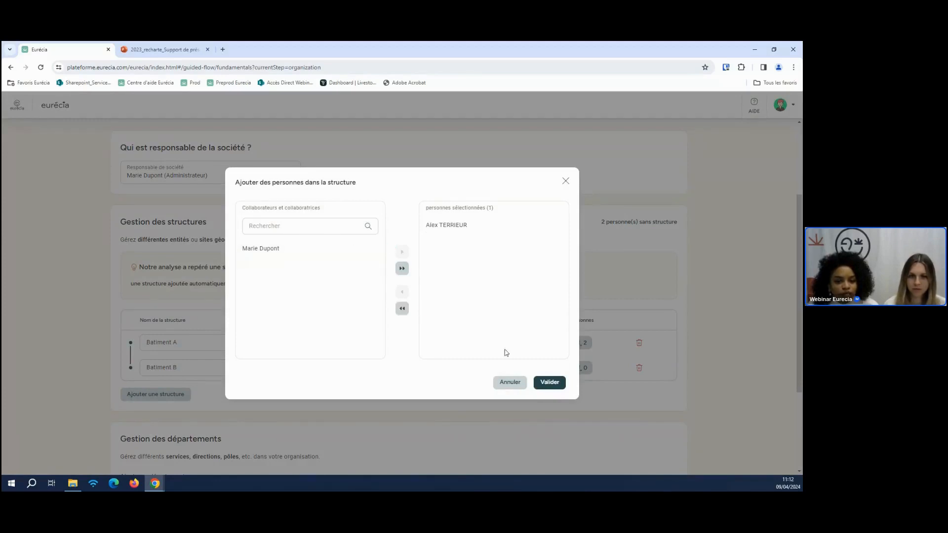
pyautogui.click(550, 384)
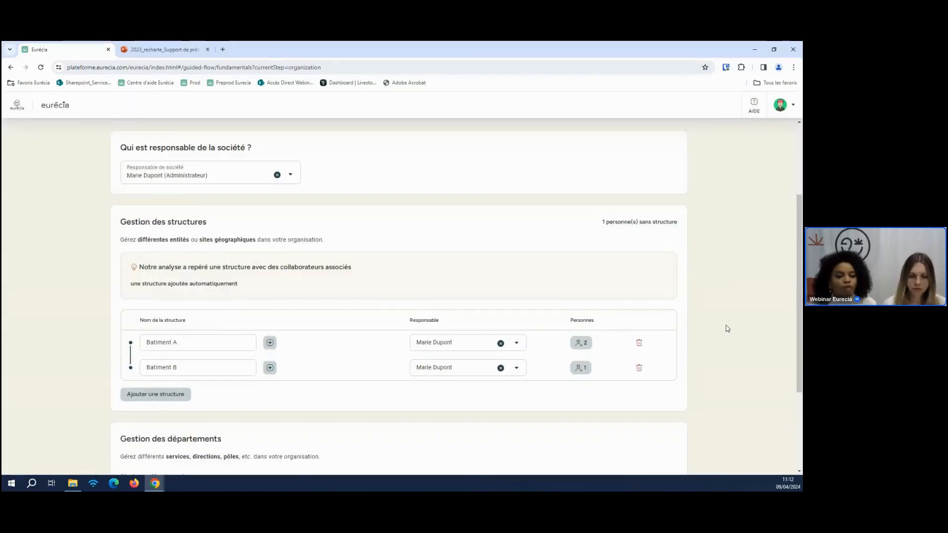
# Add a department named Communication and assign the company's responsible person as its Responsable
pyautogui.scroll(-1, 726, 329)
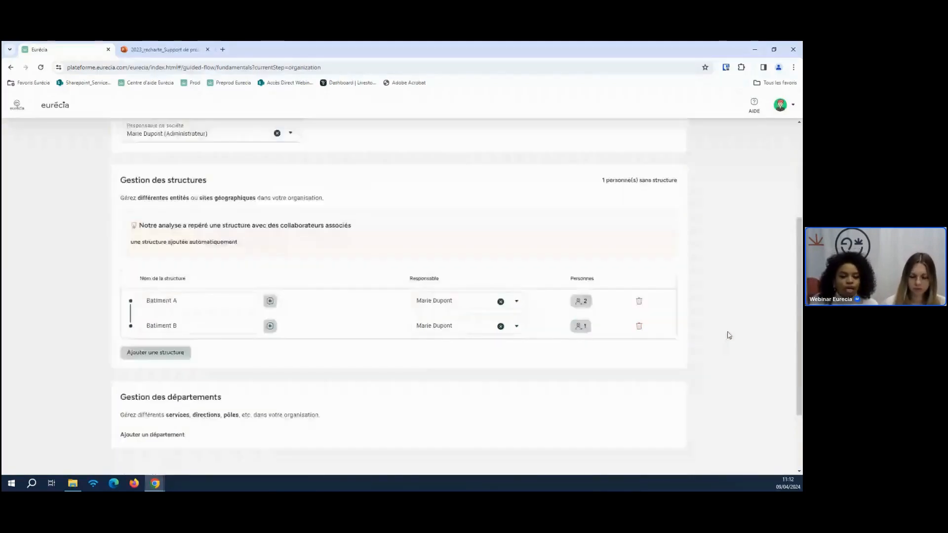
pyautogui.scroll(-1, 723, 338)
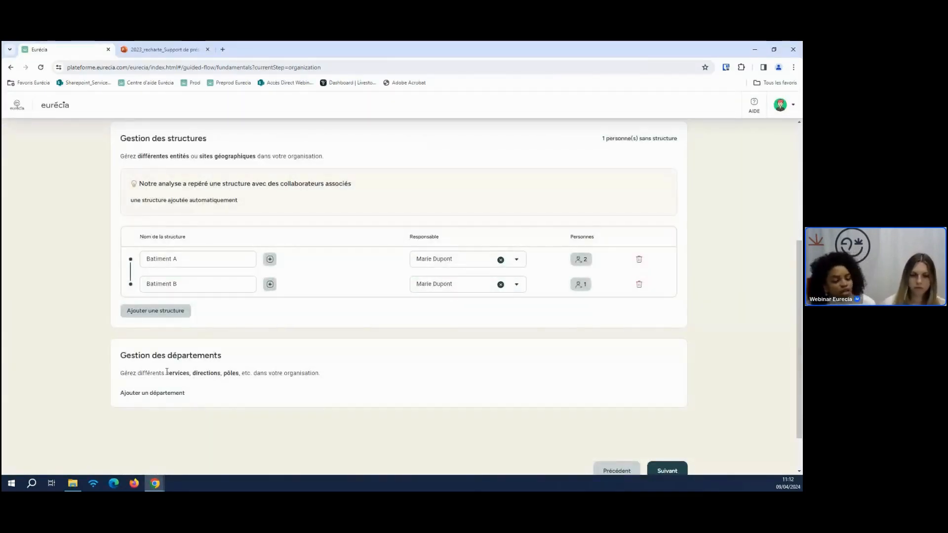
pyautogui.click(148, 393)
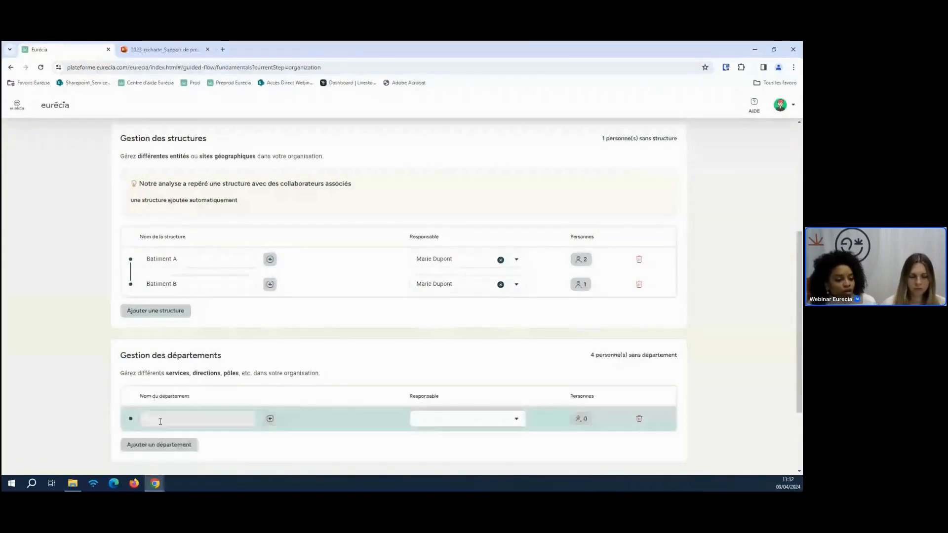
pyautogui.click(160, 421)
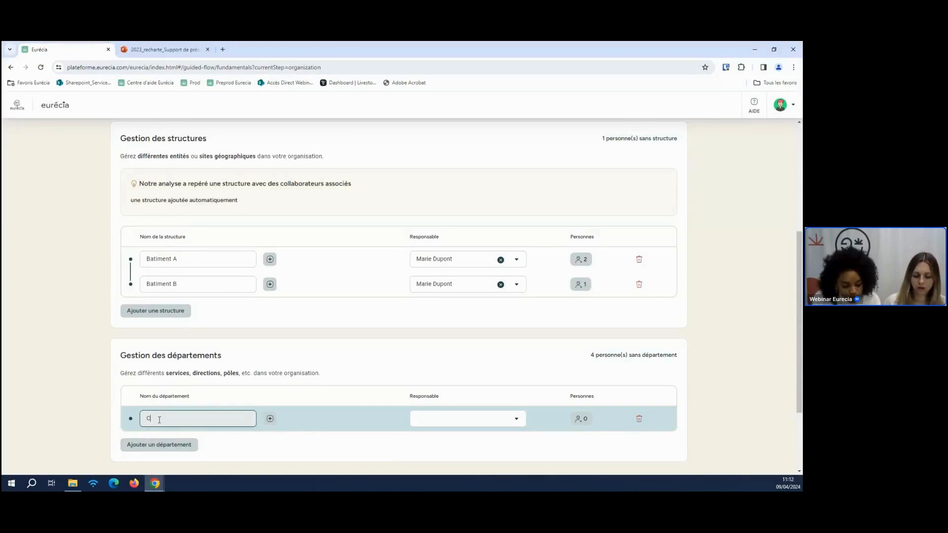
pyautogui.write('Communi')
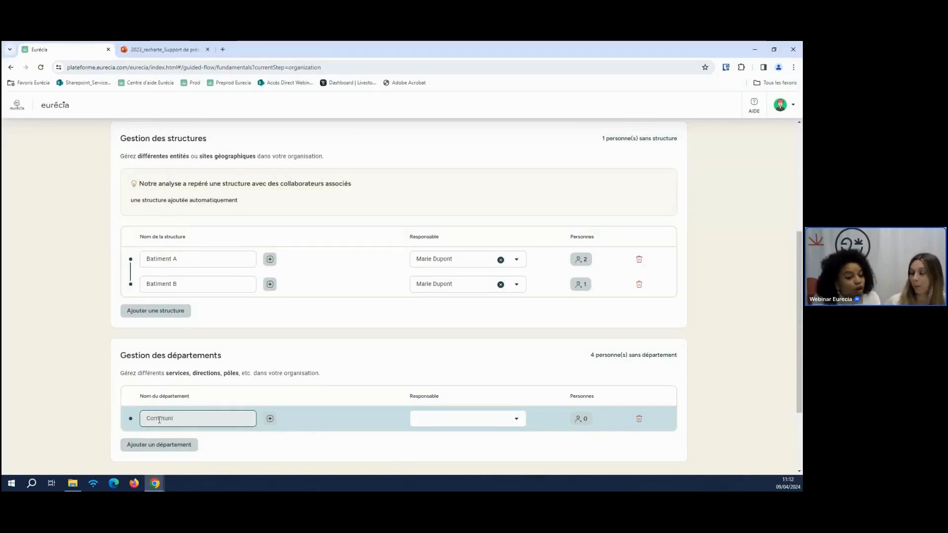
pyautogui.write('ca')
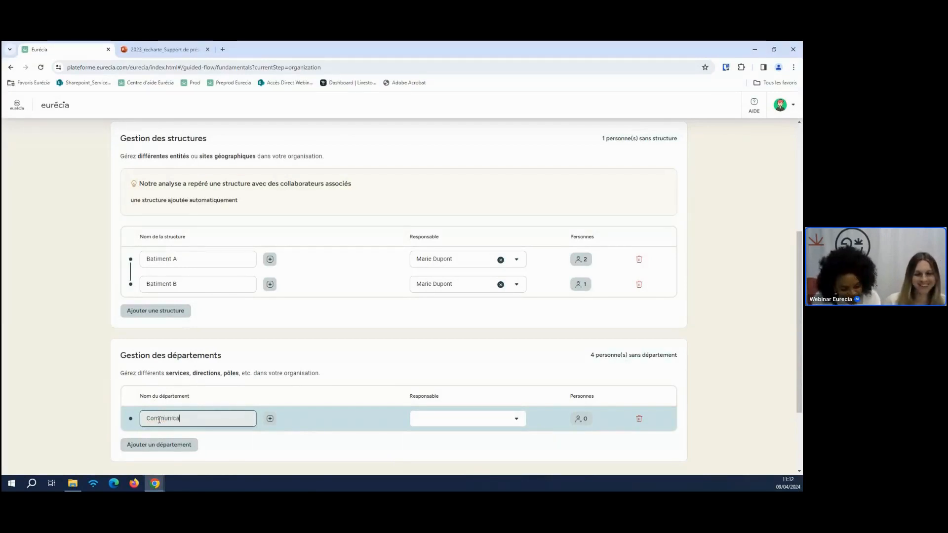
pyautogui.write('tion')
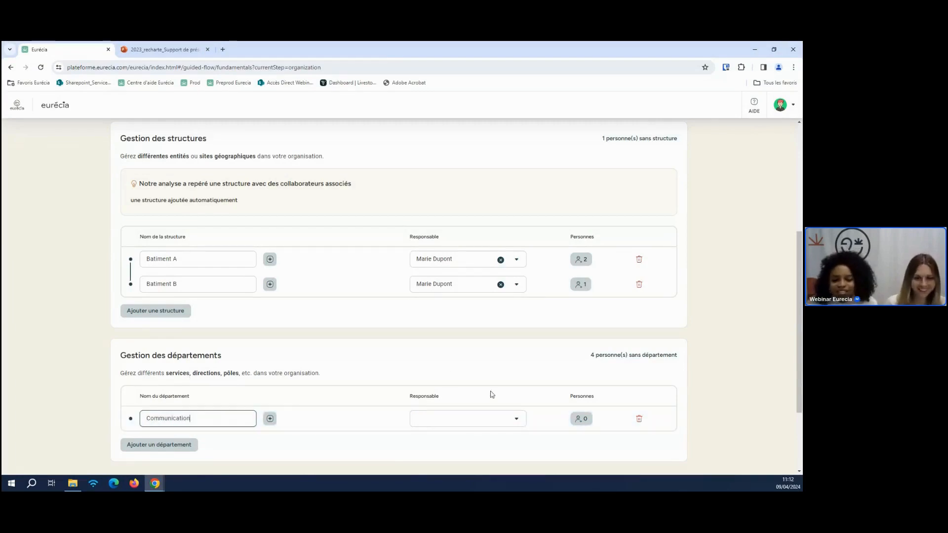
pyautogui.click(484, 422)
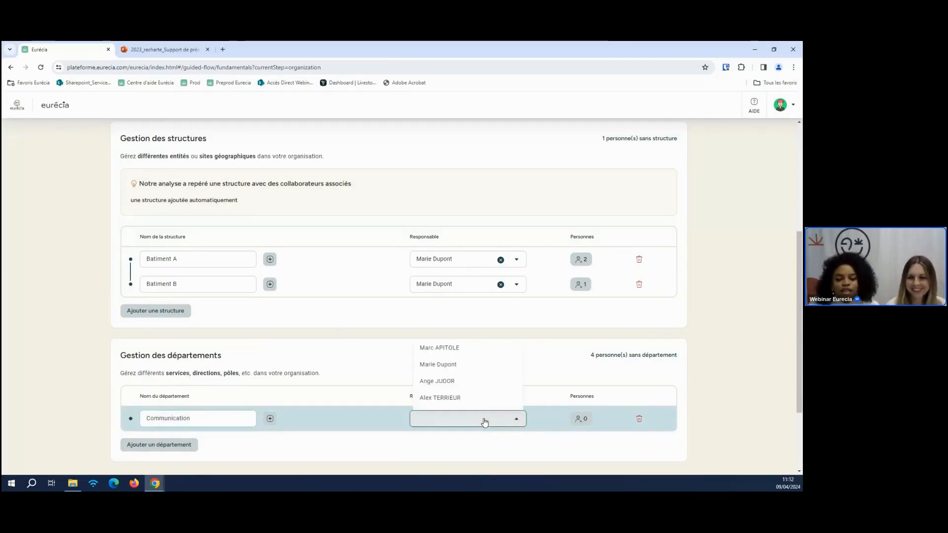
pyautogui.click(469, 371)
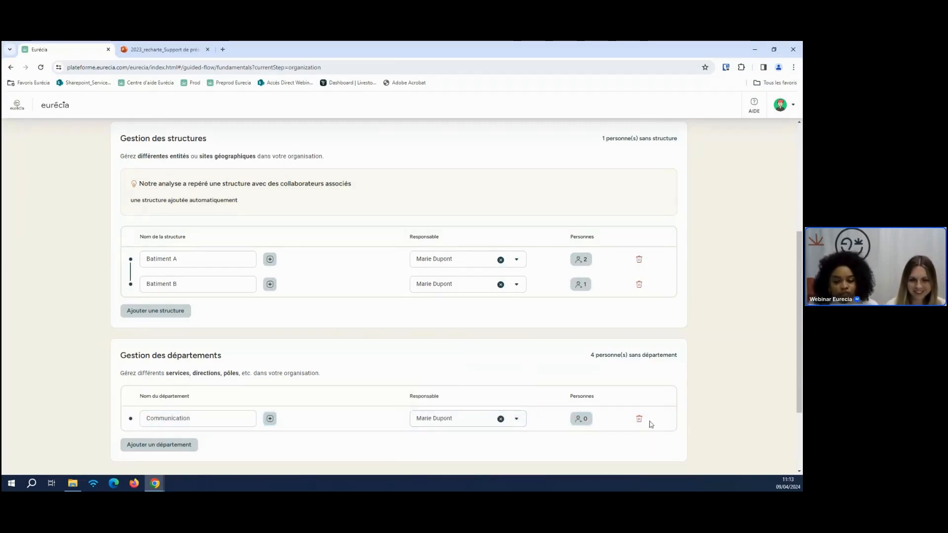
# Add the third listed employee to the Communication department and continue to the Equipe stage
pyautogui.click(584, 420)
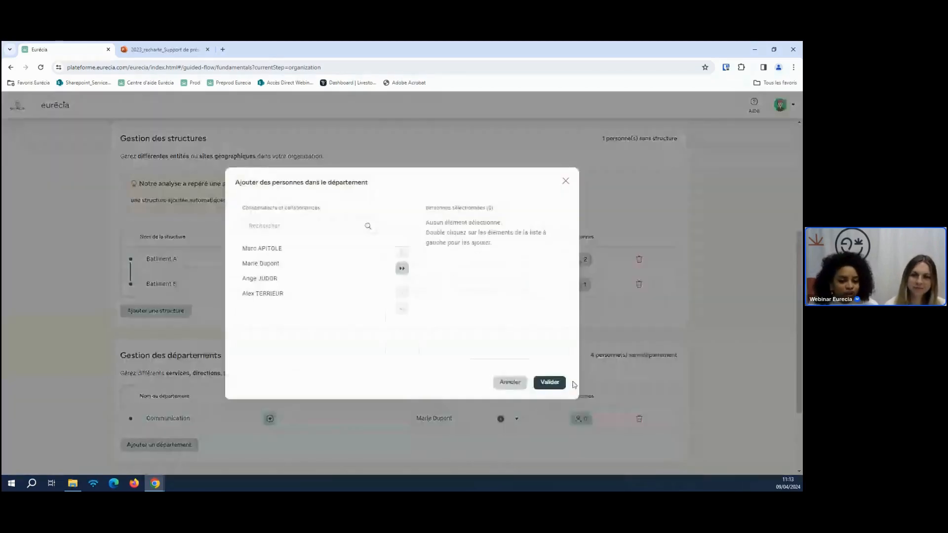
pyautogui.click(328, 277)
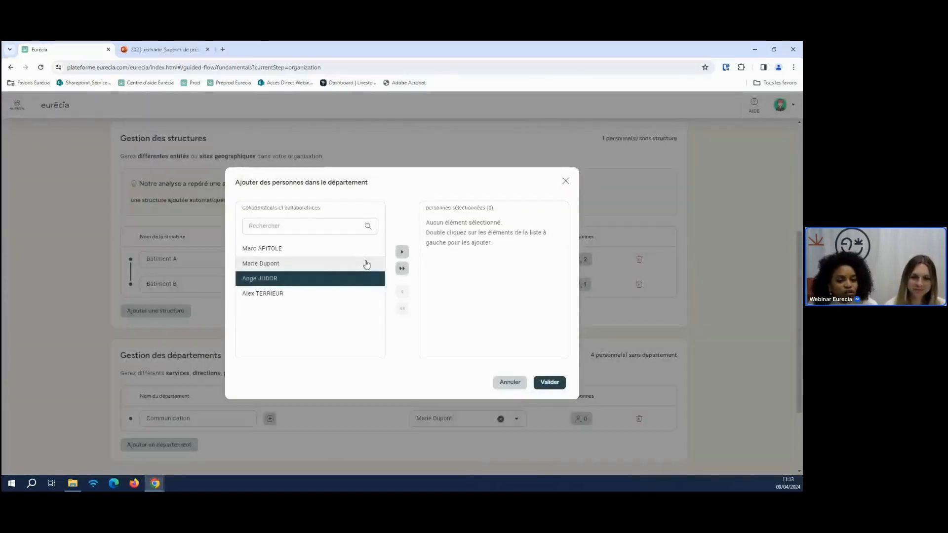
pyautogui.click(402, 252)
pyautogui.click(551, 383)
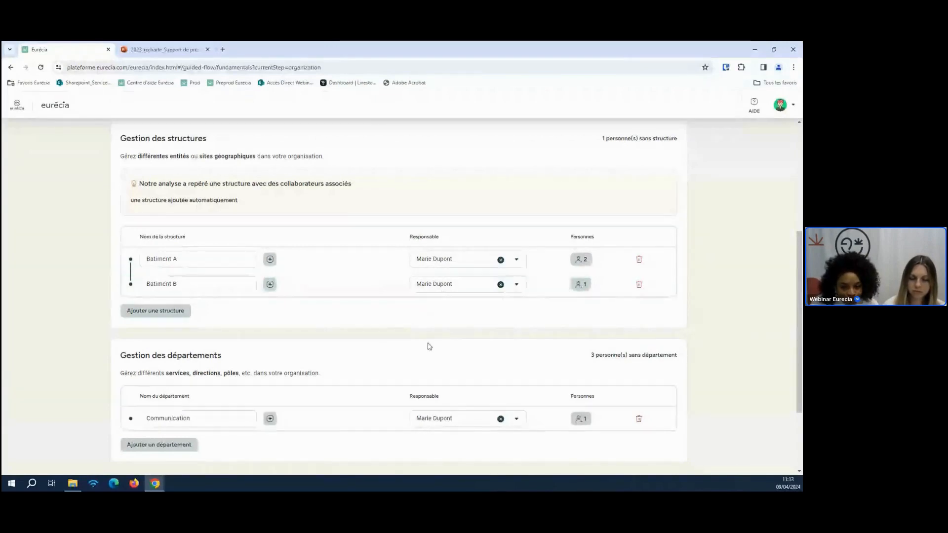
pyautogui.scroll(-2, 428, 347)
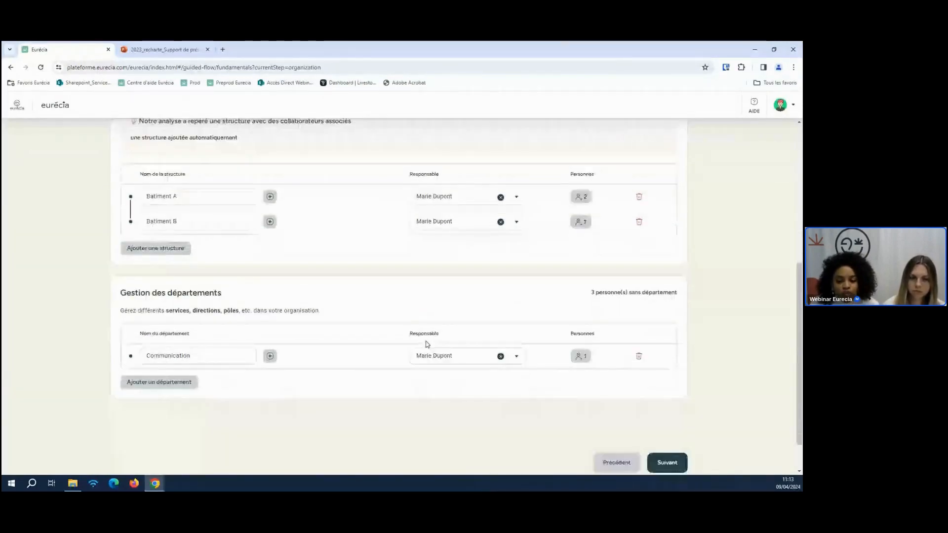
pyautogui.click(667, 442)
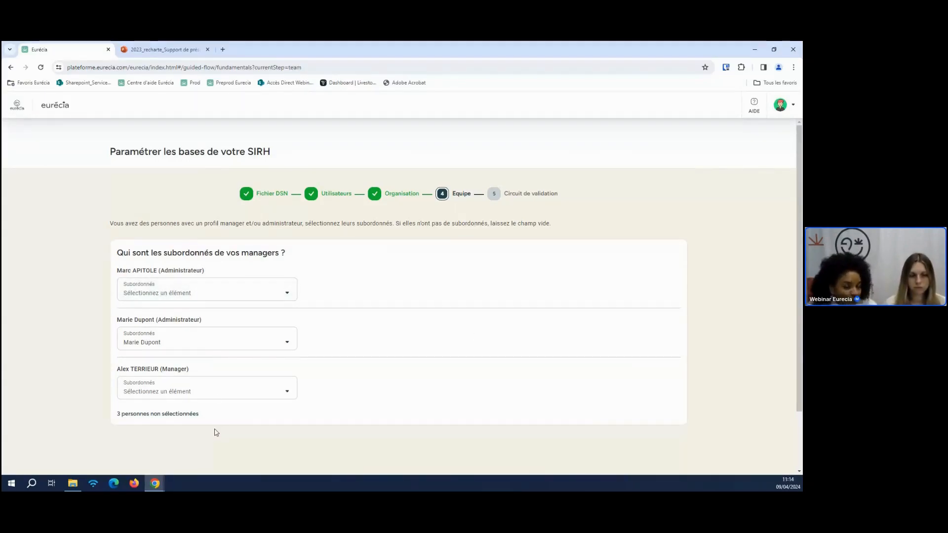
# Select the employee without a manager or administrator profile as the first administrator's subordinate
pyautogui.click(290, 296)
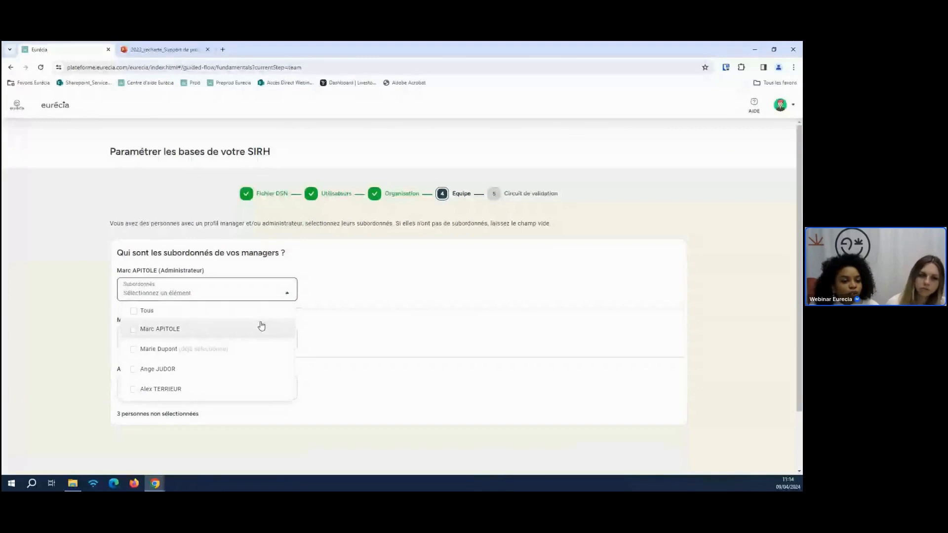
pyautogui.click(196, 370)
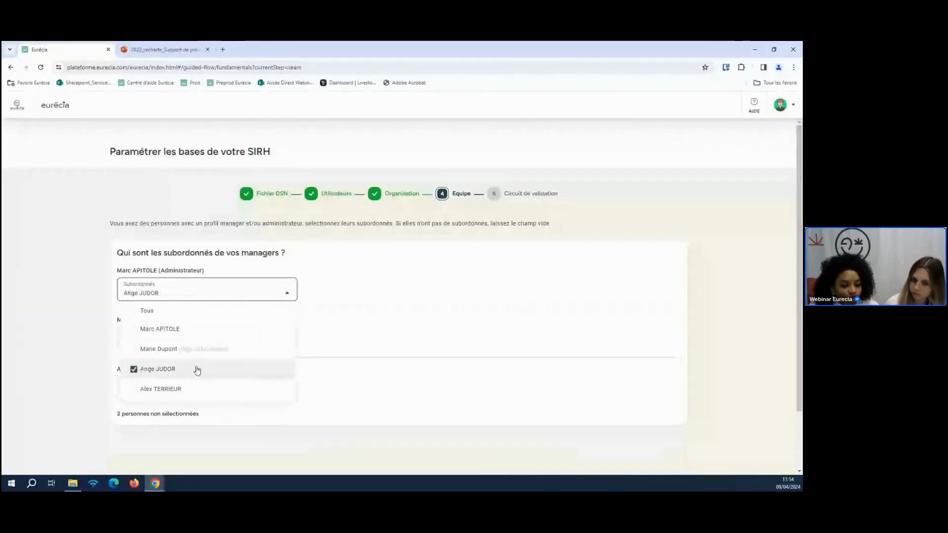
pyautogui.click(384, 349)
# Make the first administrator the only subordinate of the second administrator, deselecting the second administrator's own name
pyautogui.click(254, 345)
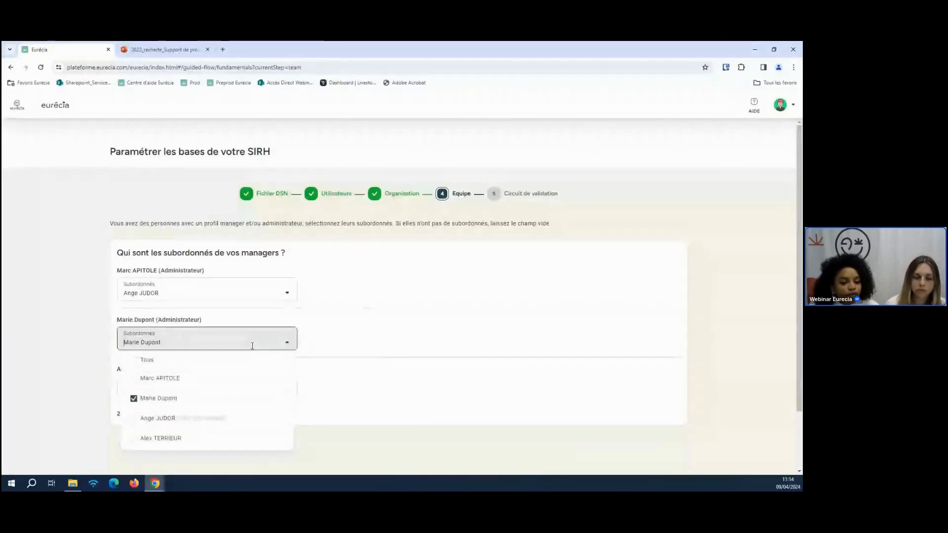
pyautogui.click(186, 381)
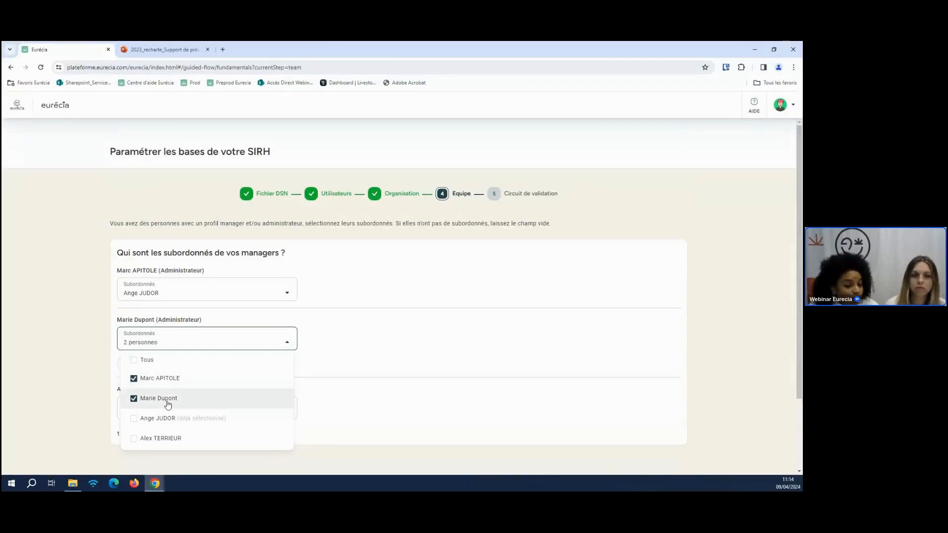
pyautogui.click(169, 399)
pyautogui.scroll(-1, 404, 415)
pyautogui.click(374, 361)
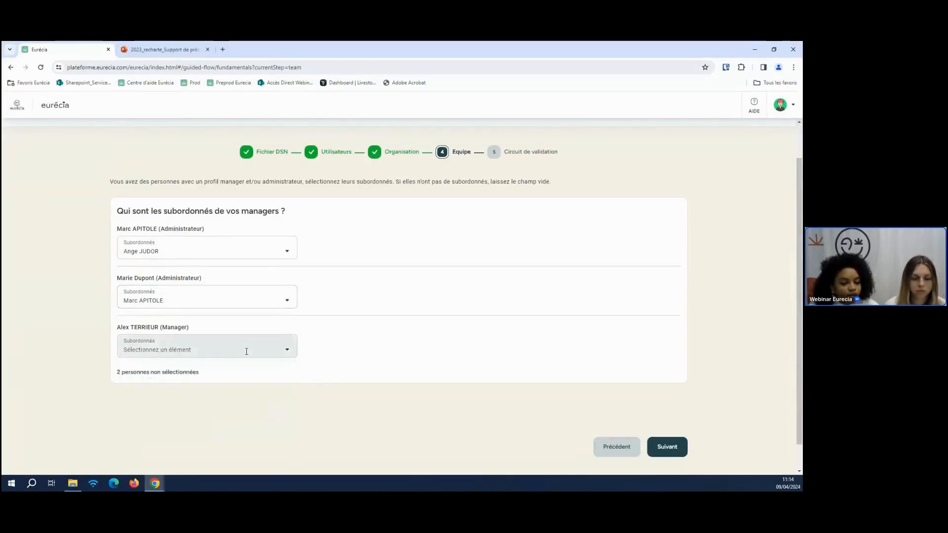
# Select the second administrator as the Manager-profile user's subordinate and continue to the Circuit de validation stage
pyautogui.click(245, 350)
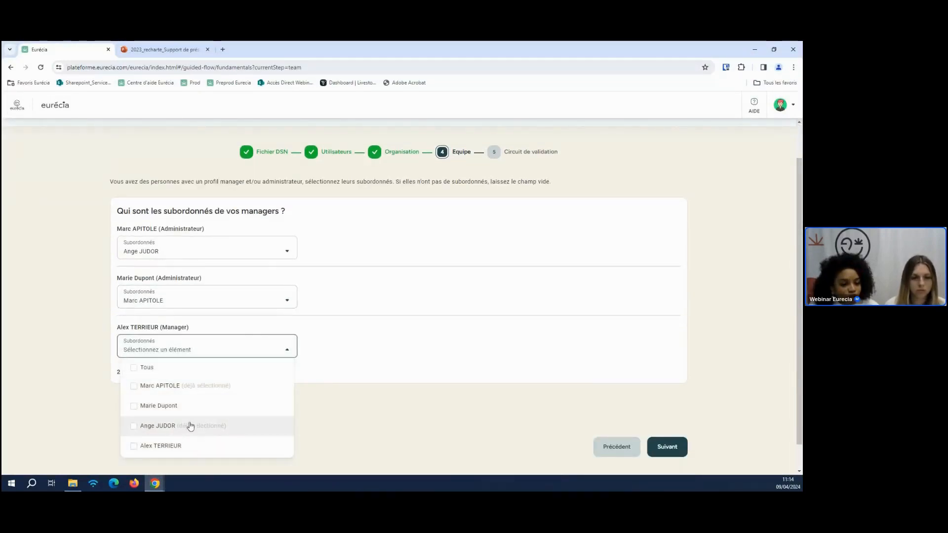
pyautogui.click(165, 408)
pyautogui.click(387, 370)
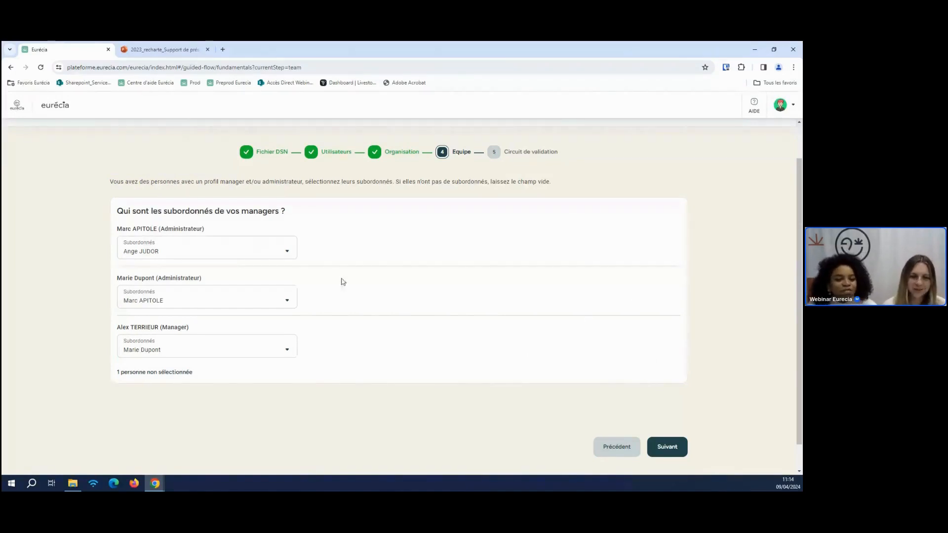
pyautogui.click(671, 447)
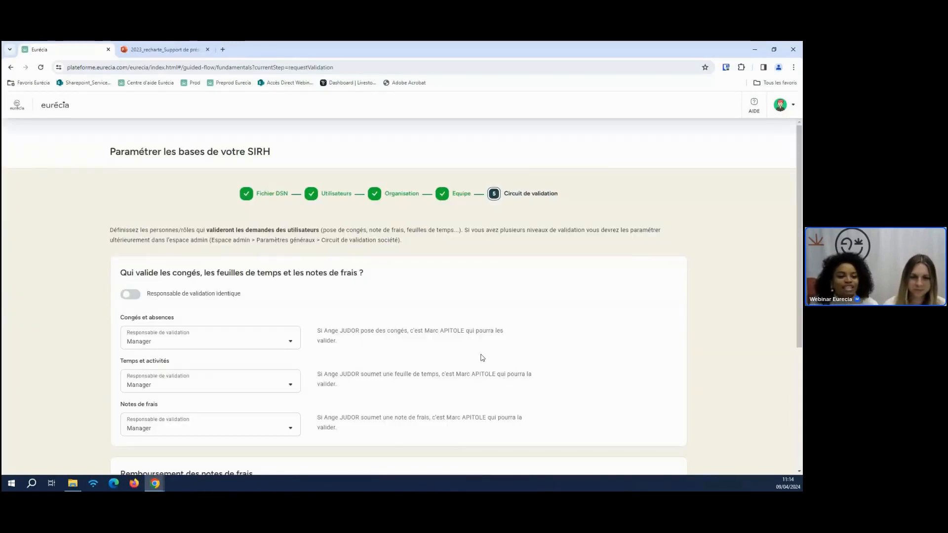
# Review the validator choices for Congés et absences and the available Responsable de remboursement choices for expense reports
pyautogui.scroll(-2, 538, 402)
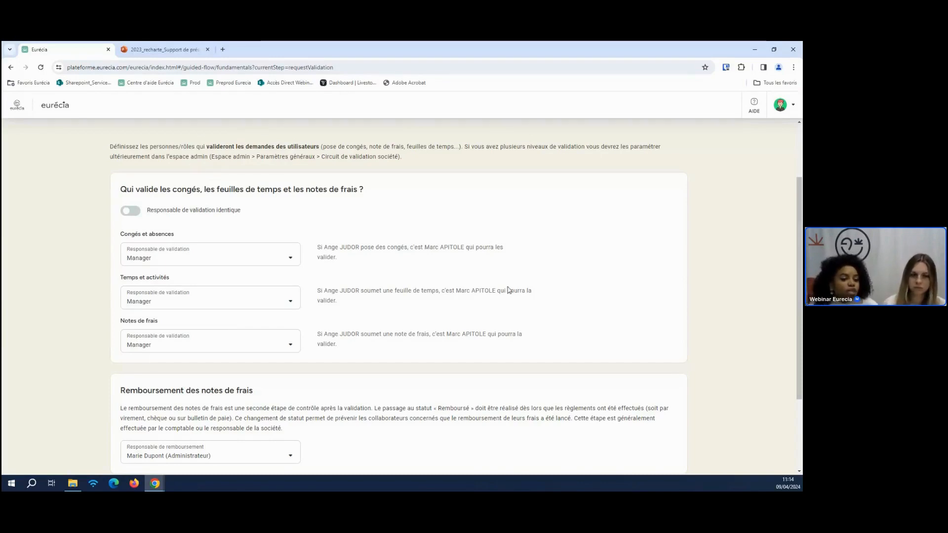
pyautogui.click(286, 251)
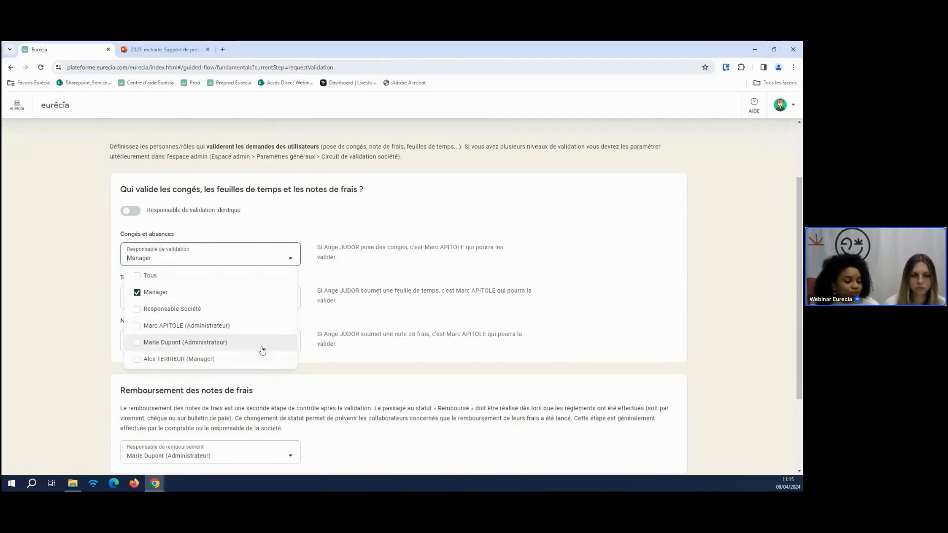
pyautogui.click(316, 316)
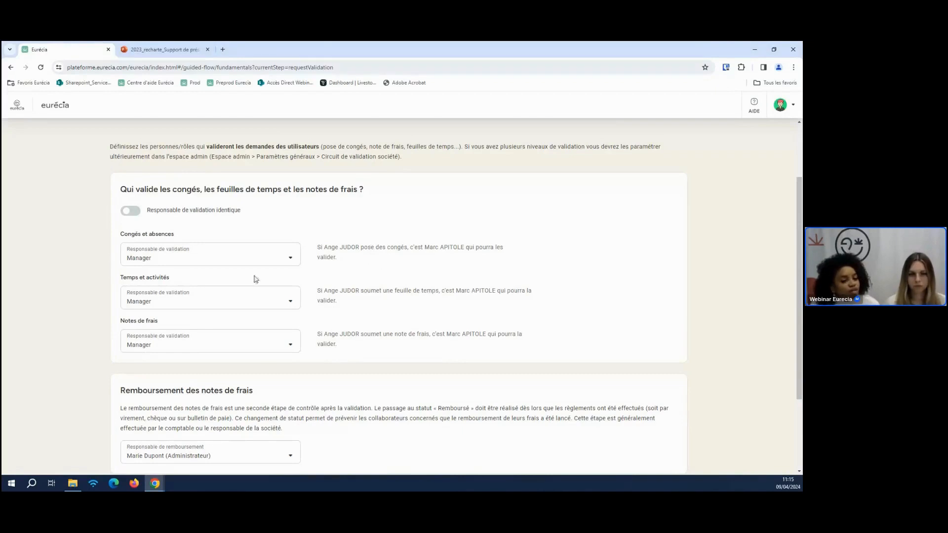
pyautogui.scroll(-1, 536, 368)
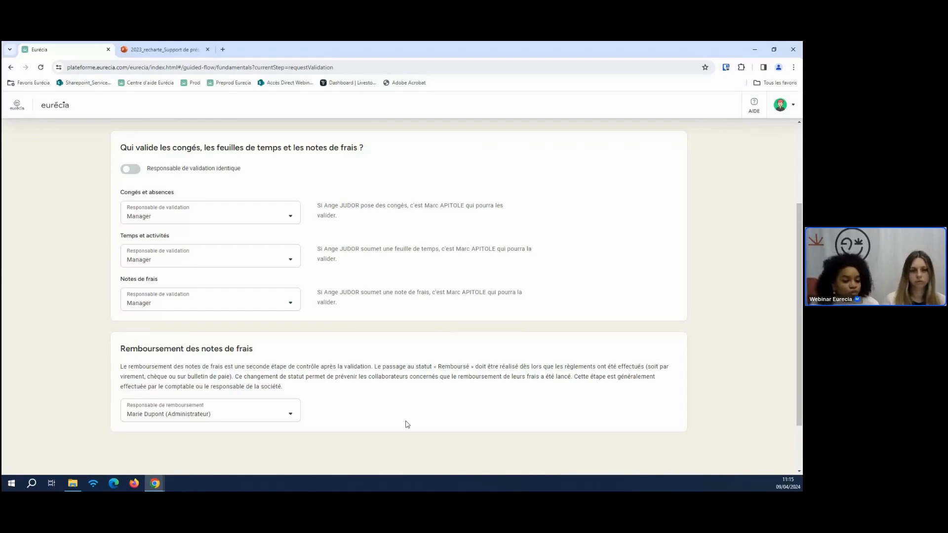
pyautogui.click(292, 416)
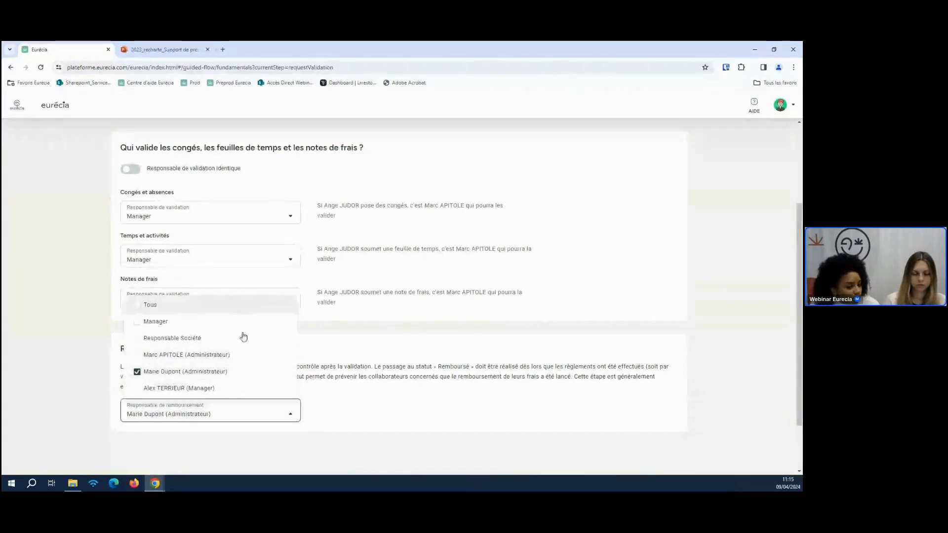
pyautogui.click(545, 409)
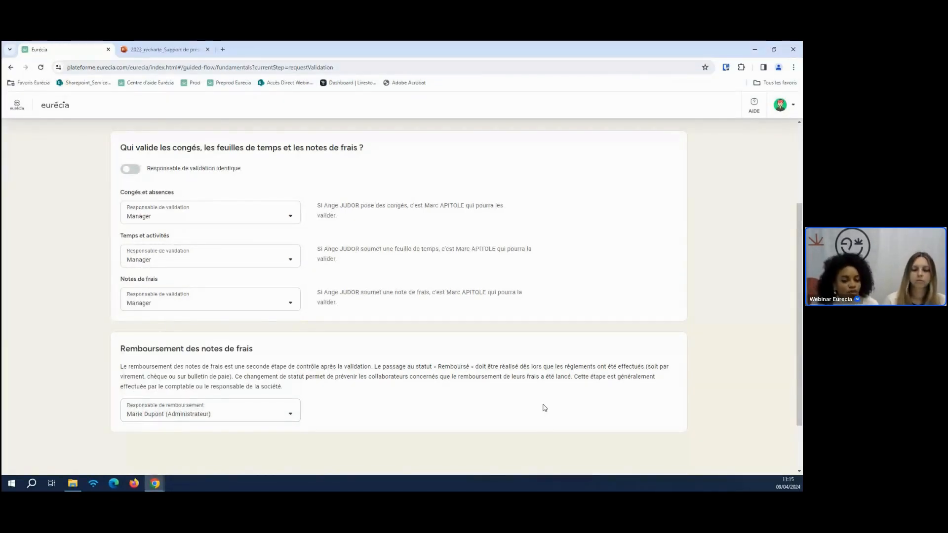
# Check the validators and the expense reimbursement manager, keep the current choices, and finish the Circuit de validation stage
pyautogui.scroll(-1, 545, 409)
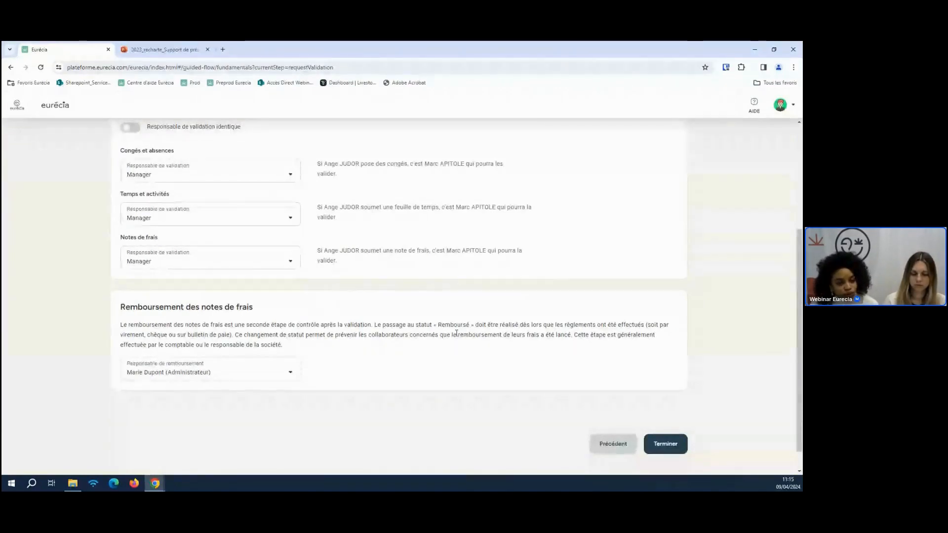
pyautogui.scroll(1, 456, 334)
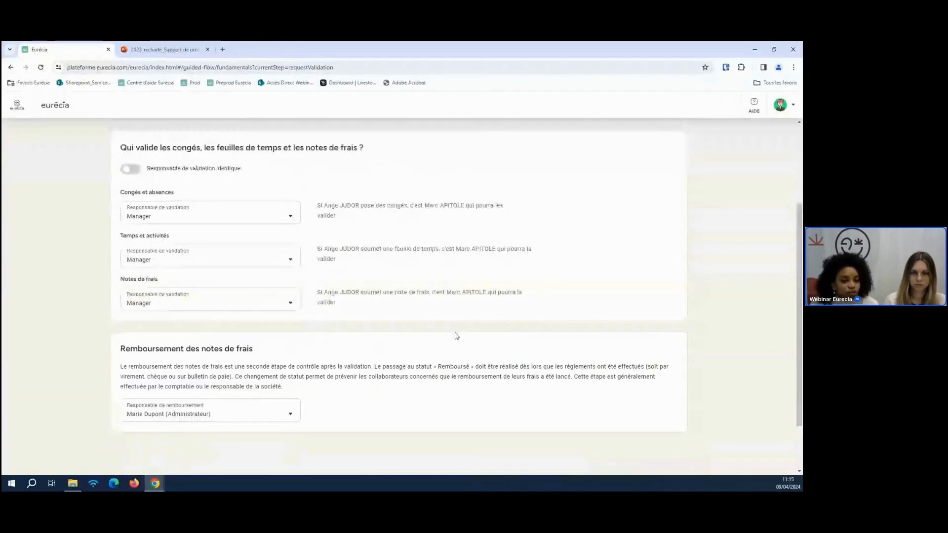
pyautogui.scroll(-1, 456, 341)
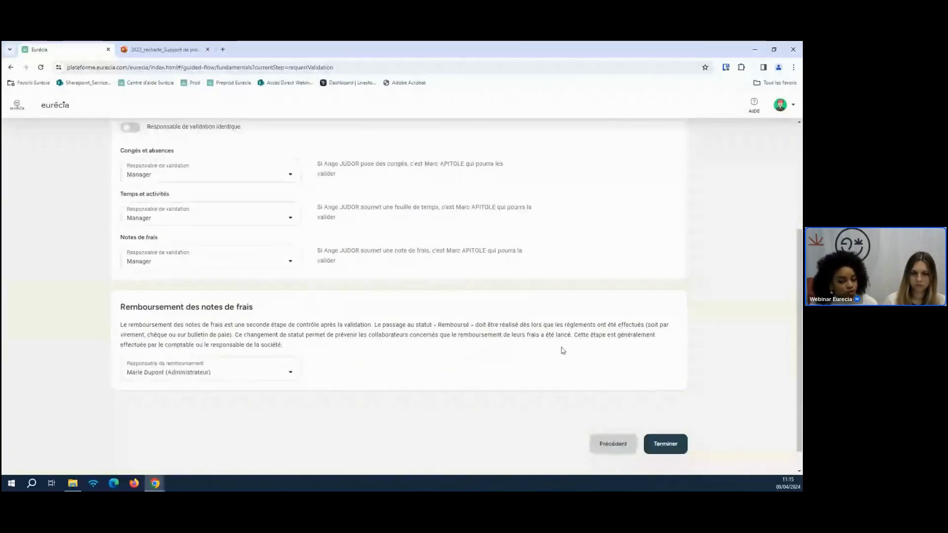
pyautogui.click(665, 443)
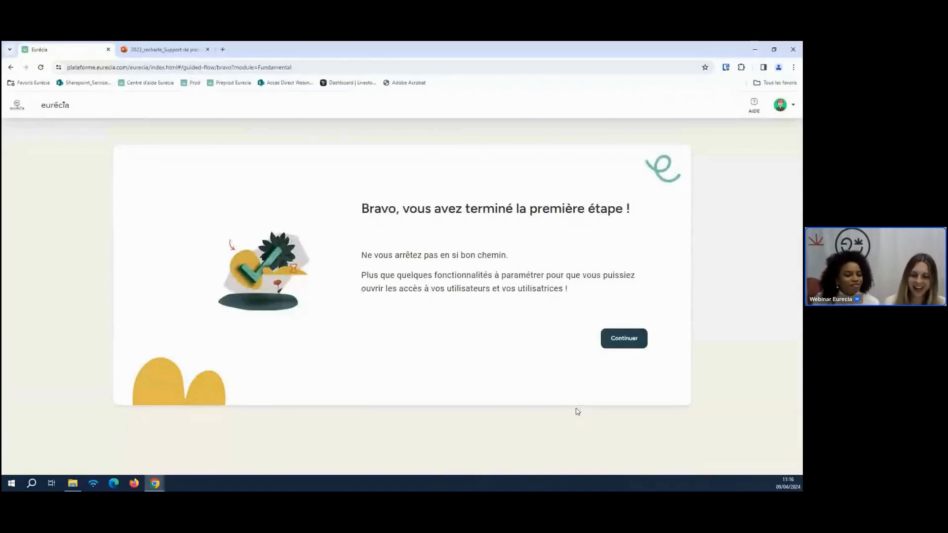
# Continue past the completed first module and start the Horaires & heures supplémentaires module
pyautogui.click(620, 339)
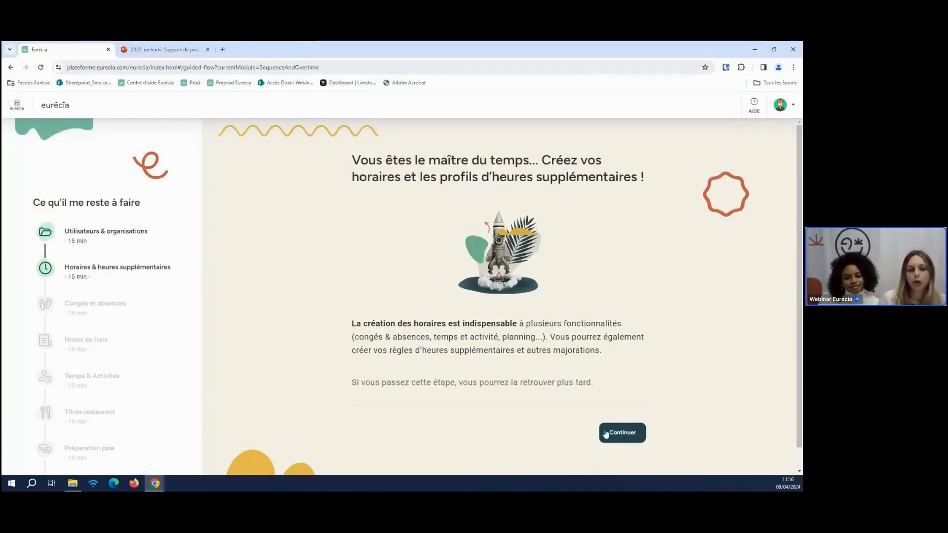
pyautogui.doubleClick(83, 277)
pyautogui.click(263, 308)
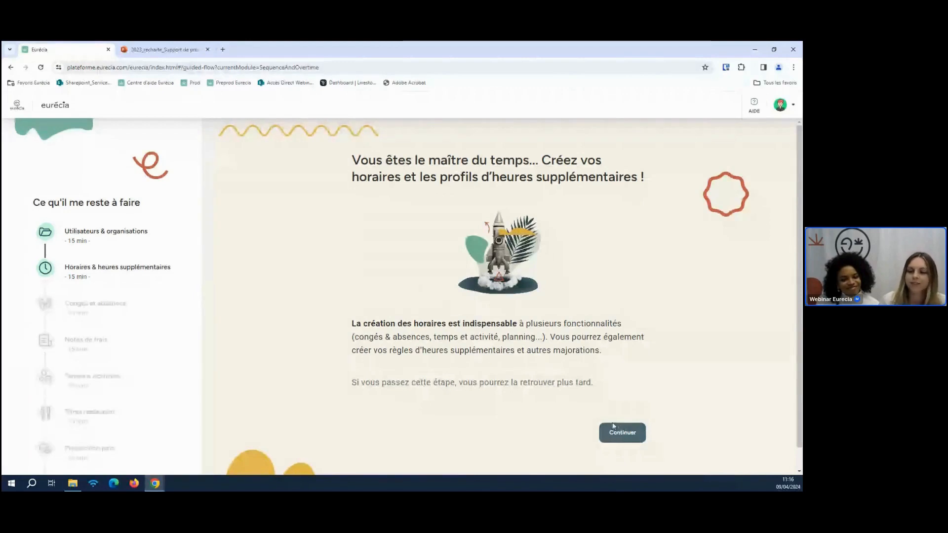
pyautogui.click(621, 439)
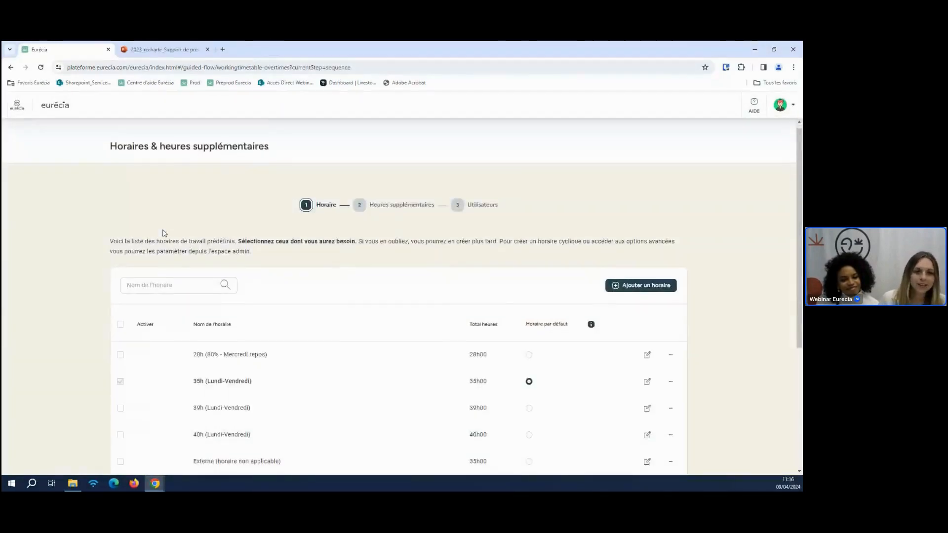
# Look over the predefined work schedules and open the 35h (Lundi-Vendredi) schedule for editing
pyautogui.scroll(-1, 89, 213)
pyautogui.scroll(1, 91, 213)
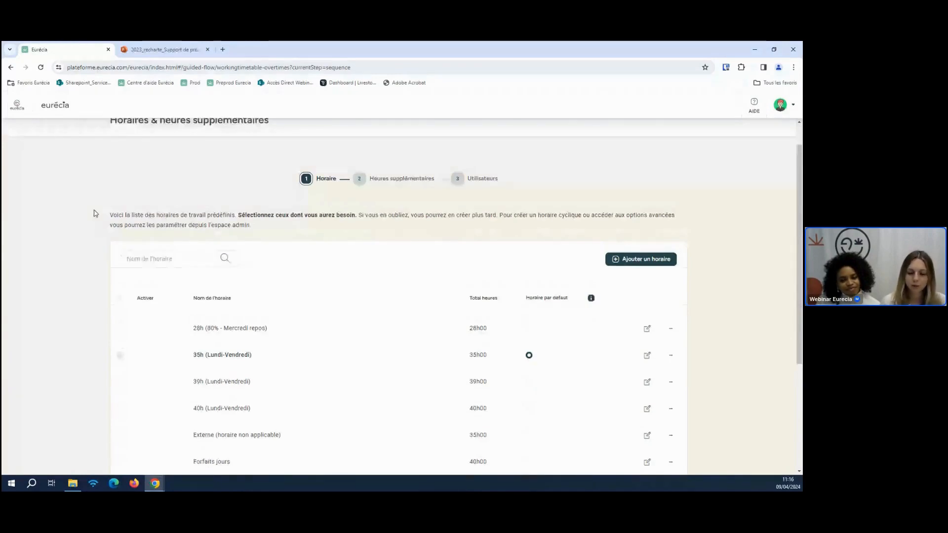
pyautogui.scroll(1, 95, 213)
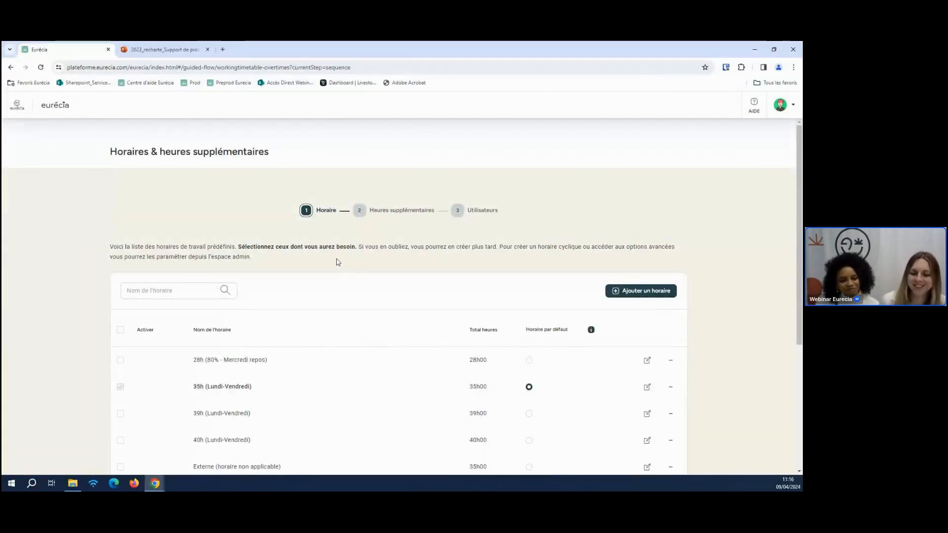
pyautogui.scroll(-3, 334, 311)
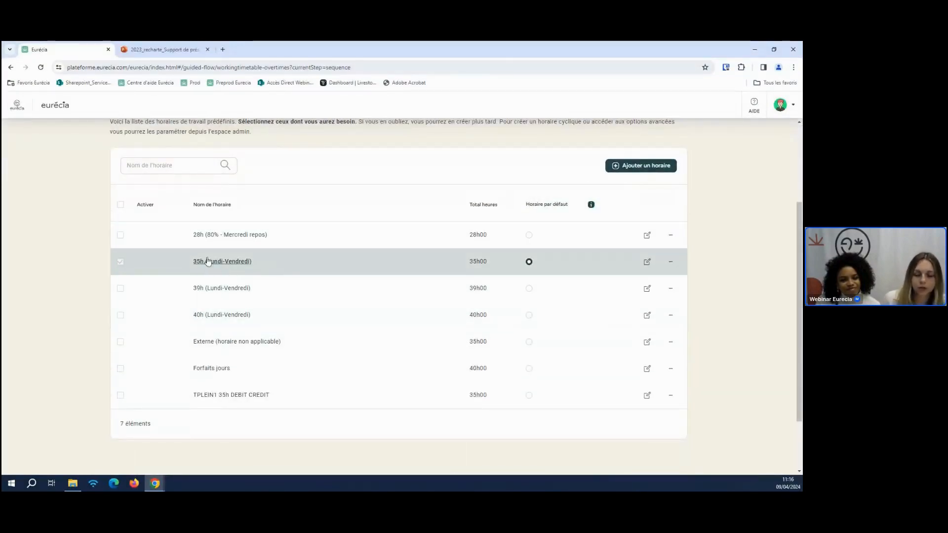
pyautogui.click(241, 266)
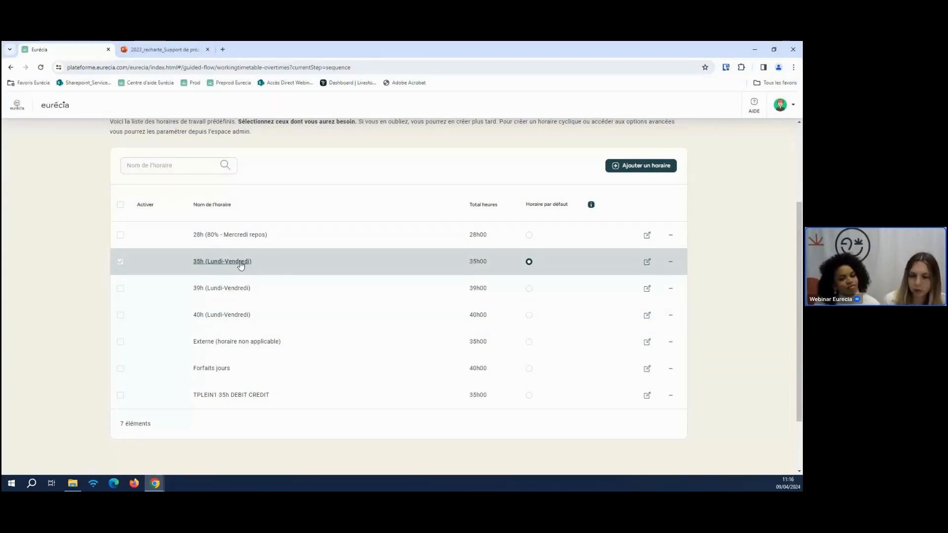
pyautogui.click(647, 266)
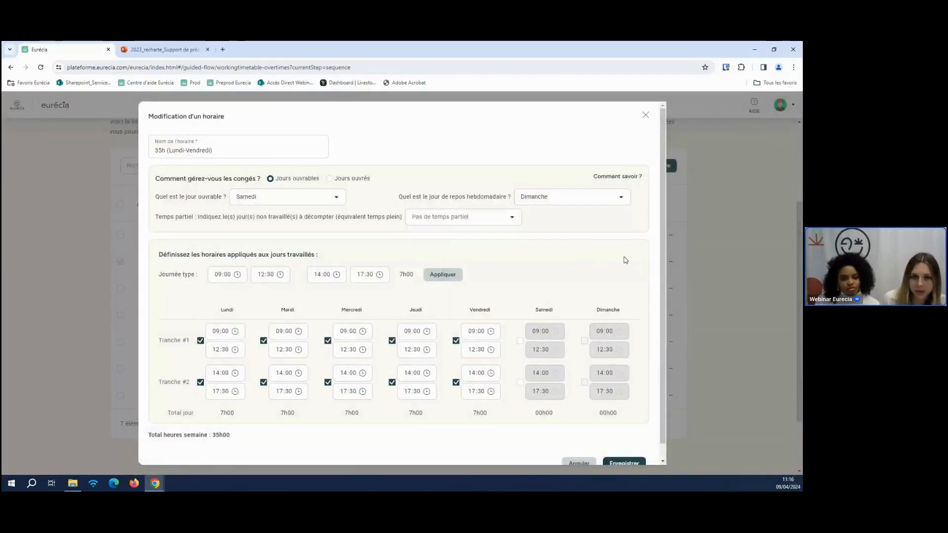
# Set the end time of Friday's Tranche #1 to 13:00 in the 35h (Lundi-Vendredi) schedule
pyautogui.scroll(-1, 601, 283)
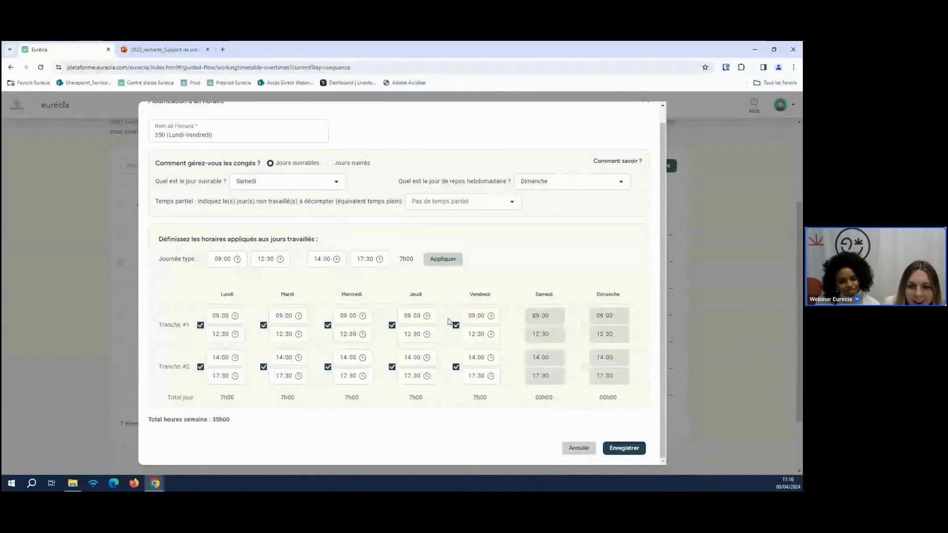
pyautogui.click(483, 340)
pyautogui.click(470, 369)
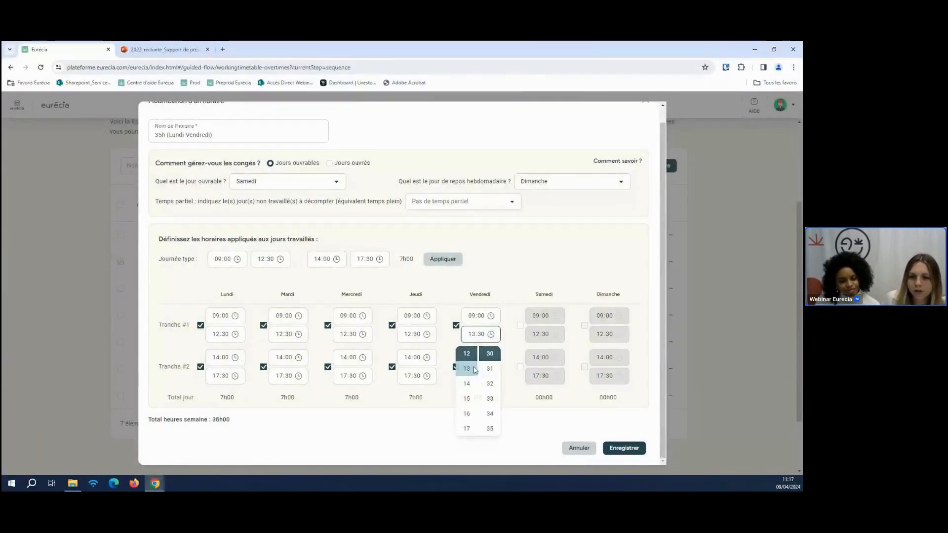
pyautogui.click(487, 341)
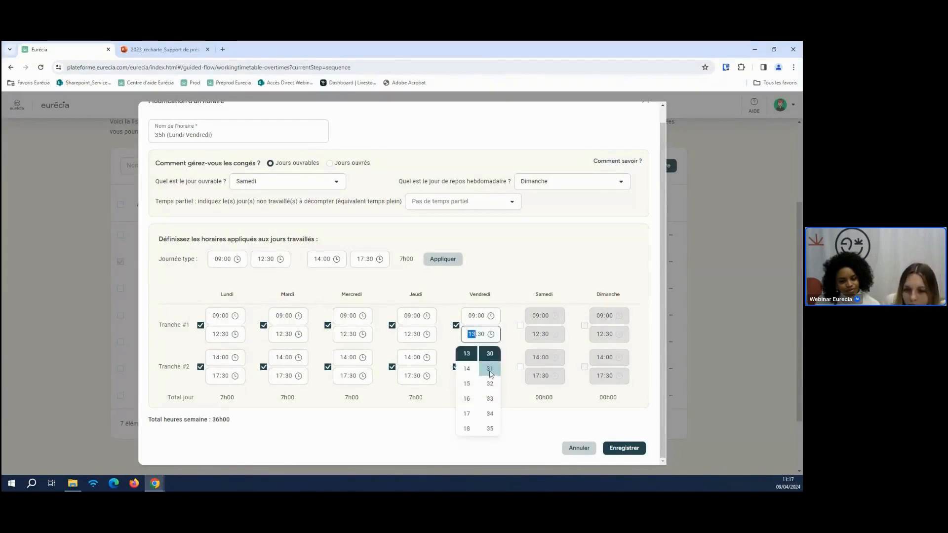
pyautogui.scroll(3, 495, 378)
pyautogui.scroll(2, 495, 381)
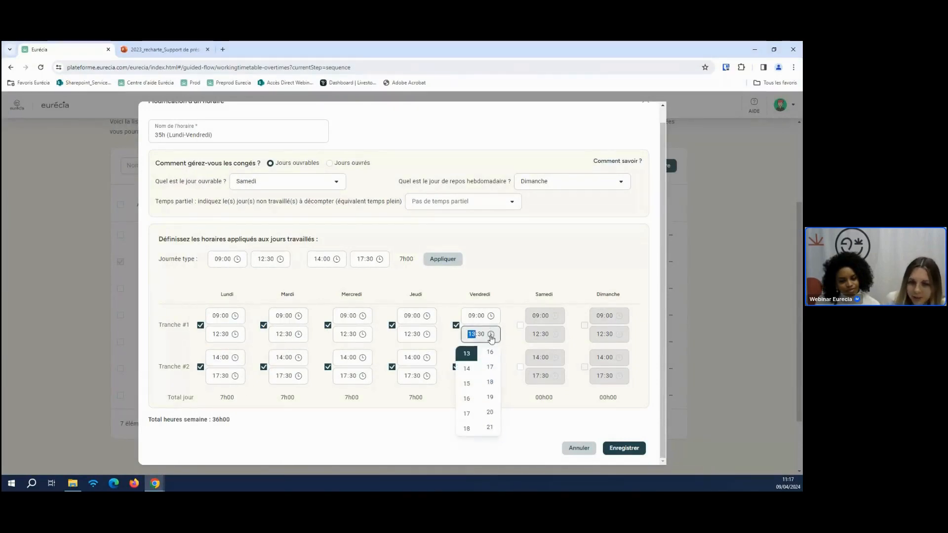
pyautogui.click(485, 336)
pyautogui.write('00')
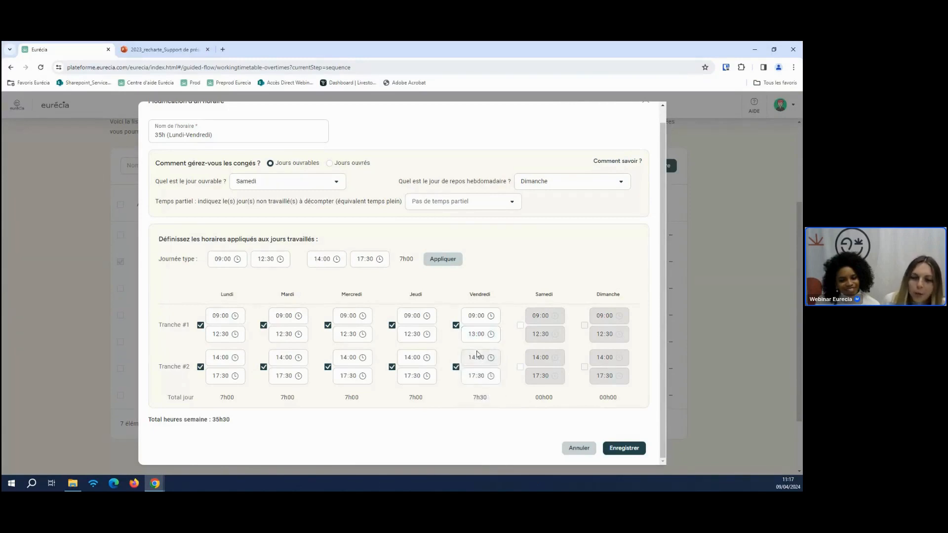
# Set the end time of Friday's Tranche #2 to 17:00 and save the schedule
pyautogui.click(482, 376)
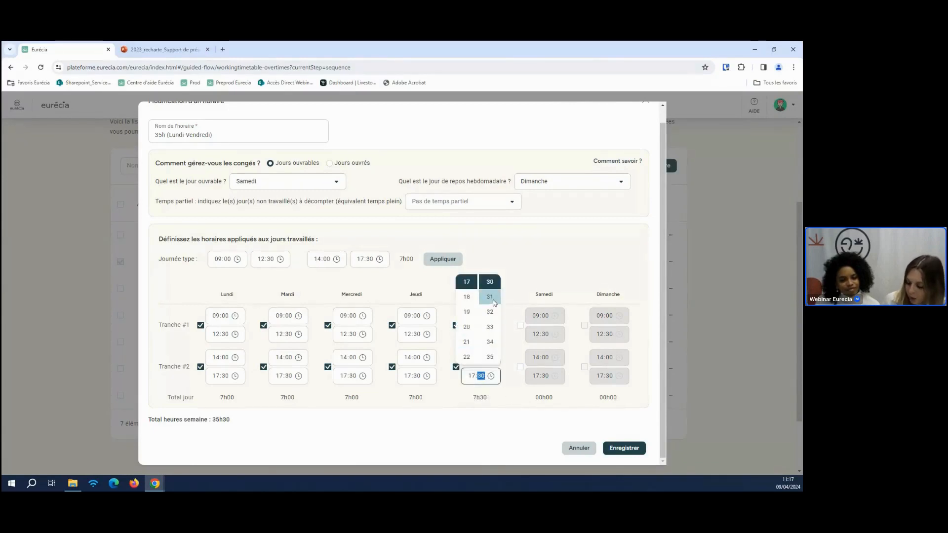
pyautogui.write('00')
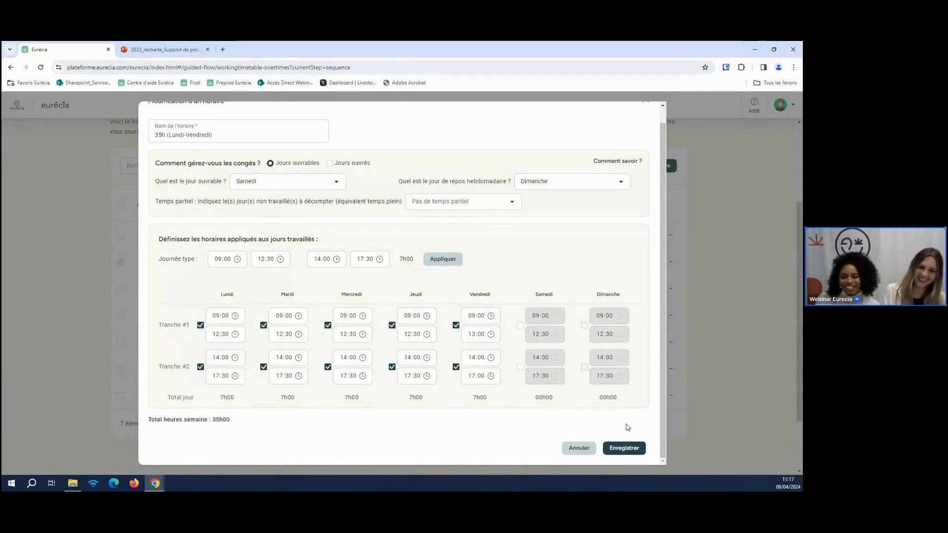
pyautogui.click(632, 451)
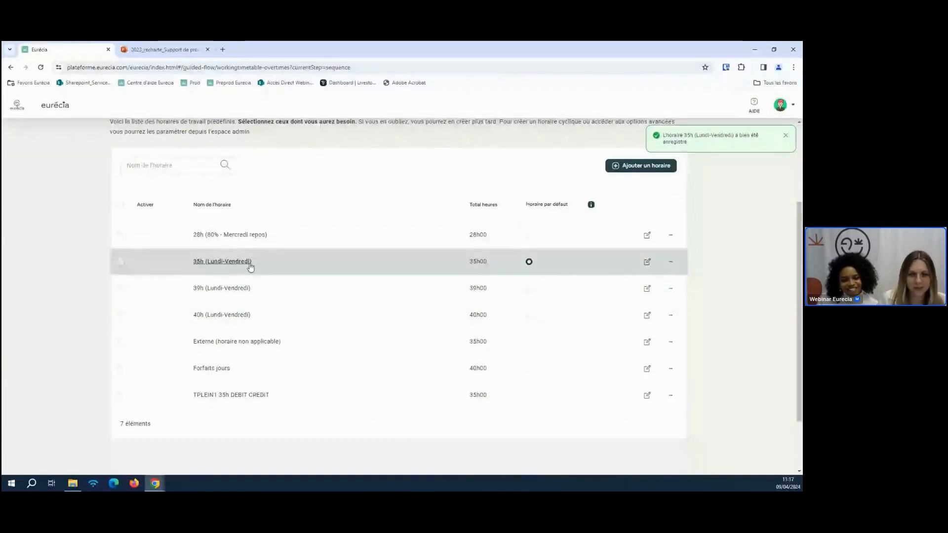
# Activate the 28h (80% - Mercredi repos) and Forfaits jours schedules and continue to the Heures supplémentaires stage
pyautogui.click(120, 236)
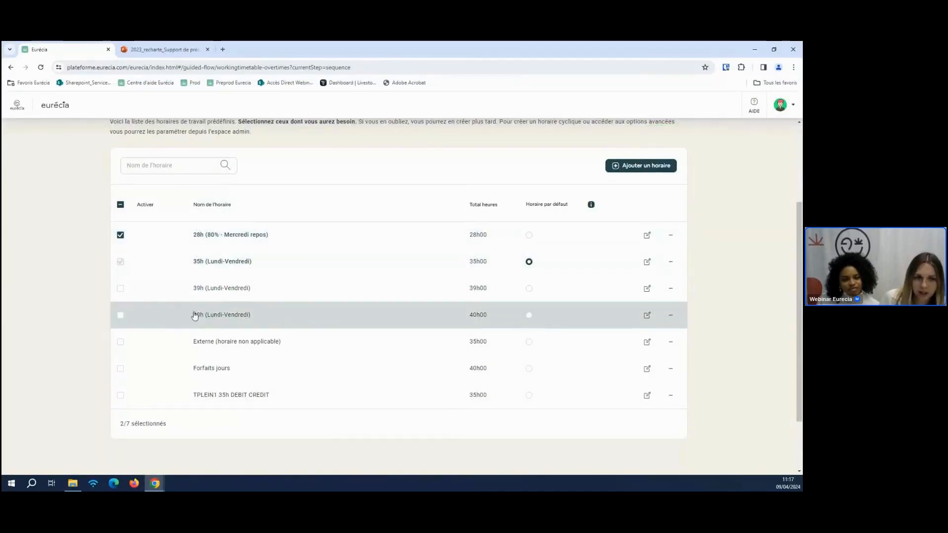
pyautogui.click(121, 369)
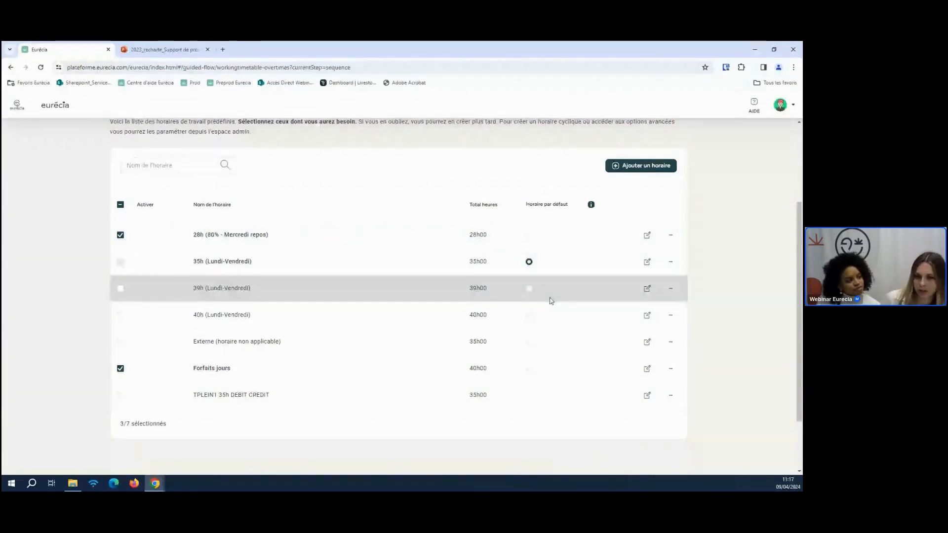
pyautogui.click(631, 168)
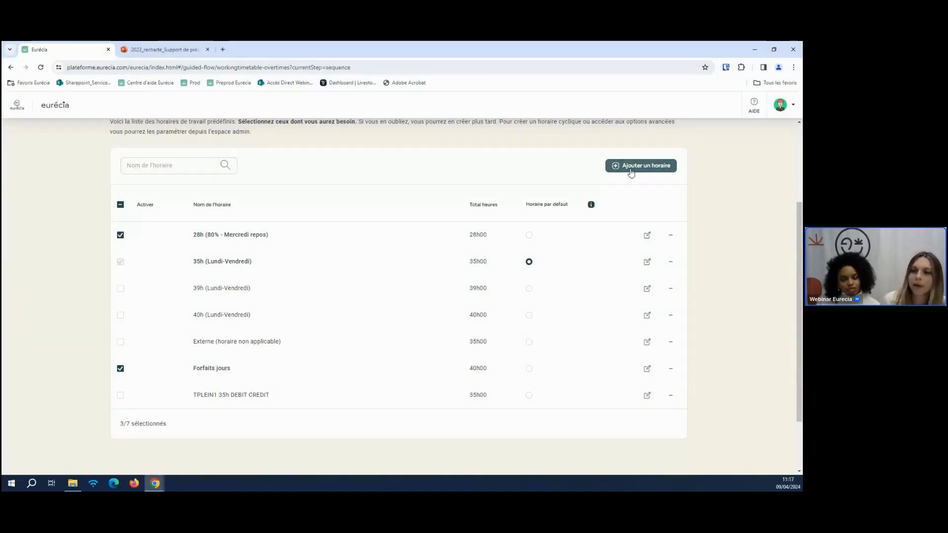
pyautogui.scroll(2, 761, 310)
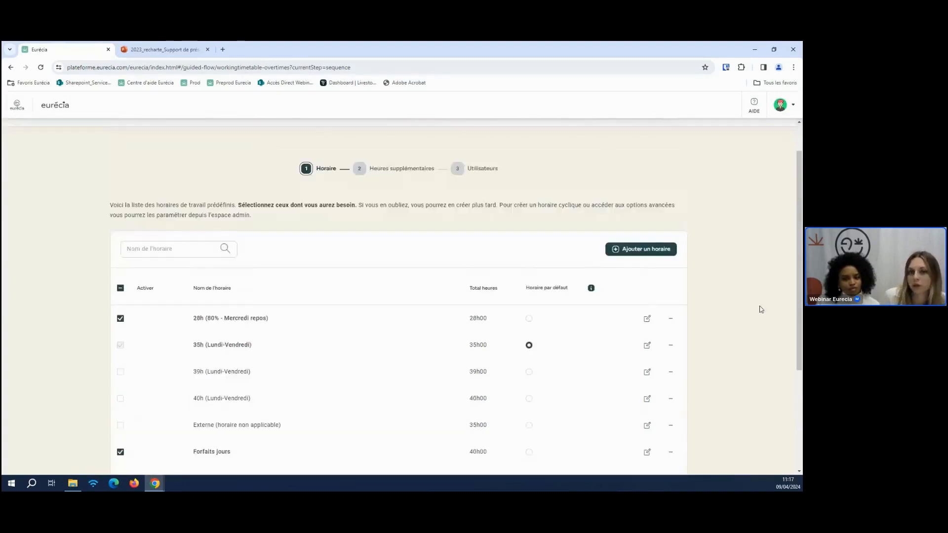
pyautogui.scroll(-2, 762, 309)
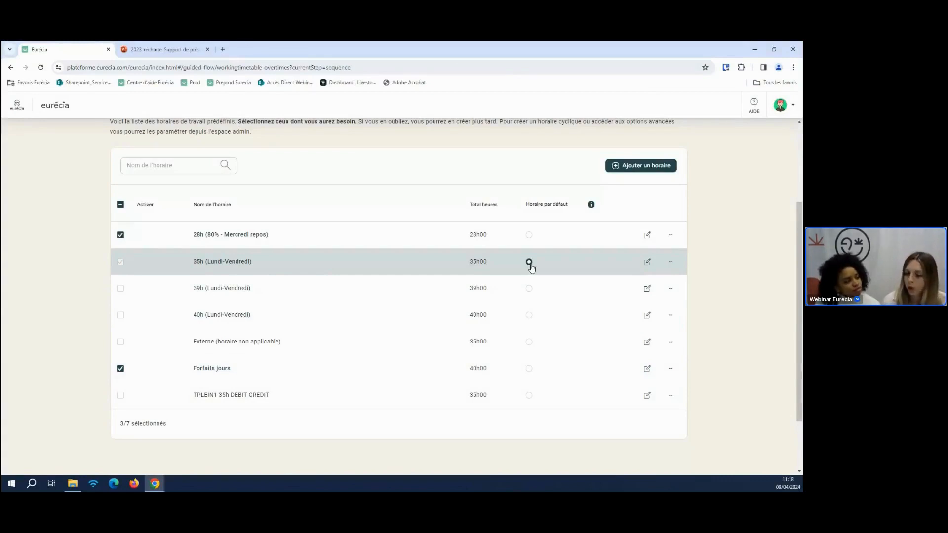
pyautogui.scroll(-2, 682, 329)
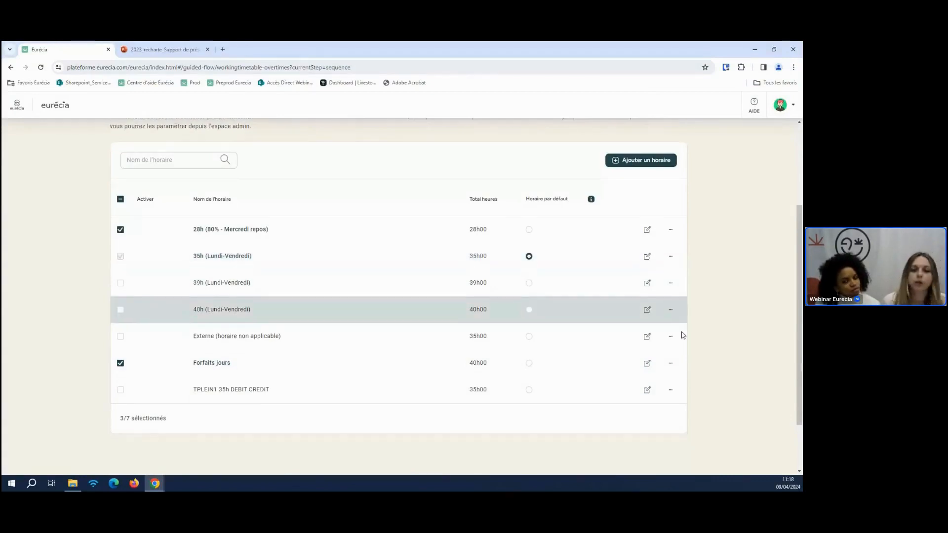
pyautogui.click(666, 424)
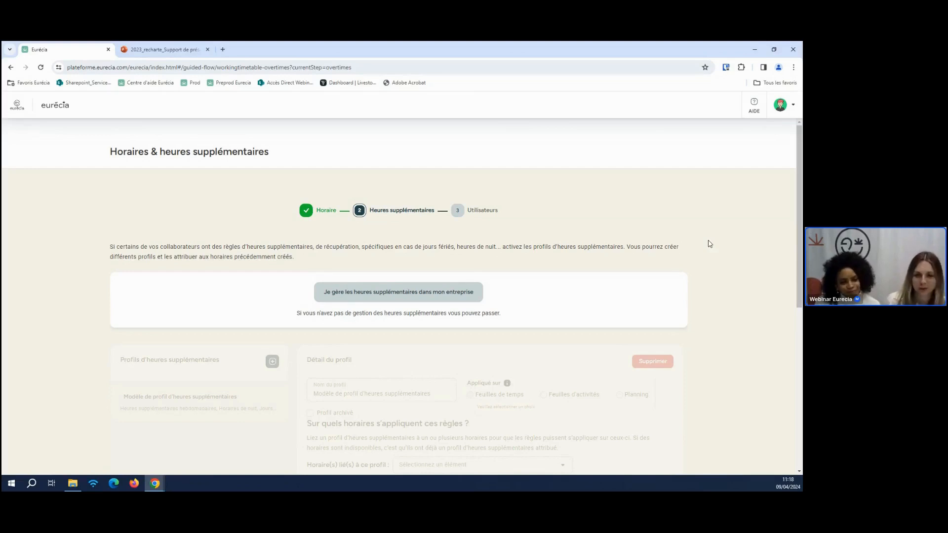
# Enable overtime management for the company to make the overtime profiles editable
pyautogui.click(373, 293)
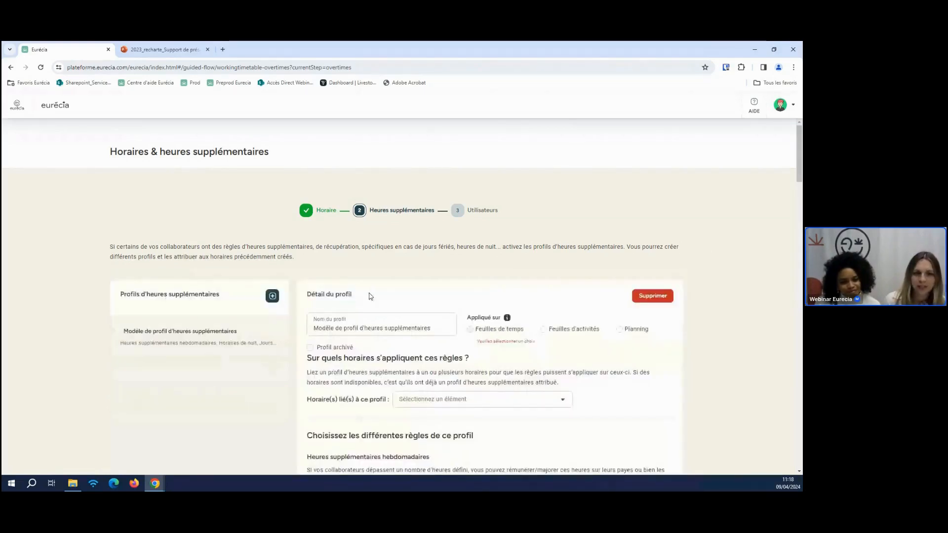
pyautogui.moveTo(220, 294); pyautogui.dragTo(96, 313)
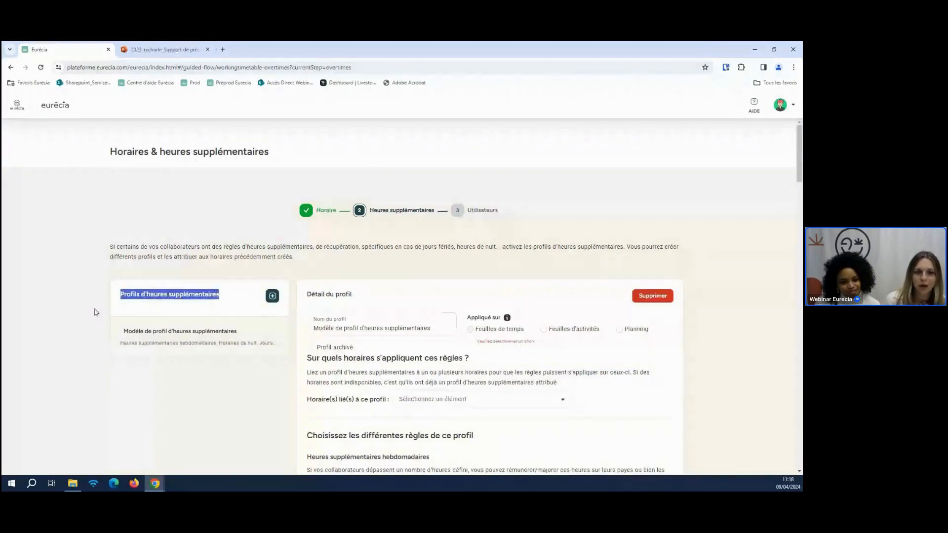
pyautogui.click(110, 274)
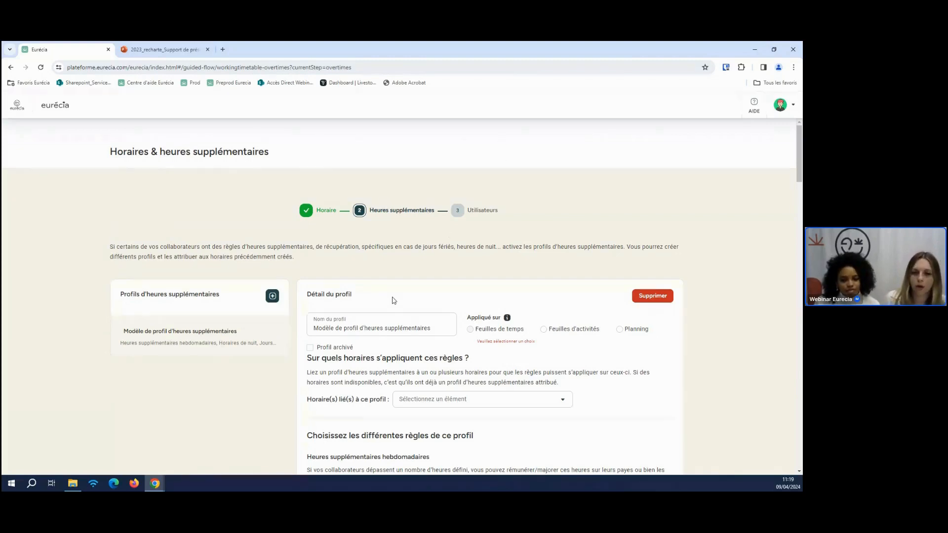
# Apply the Modèle de profil d'heures supplémentaires profile to Feuilles d'activités, keeping its name
pyautogui.click(338, 321)
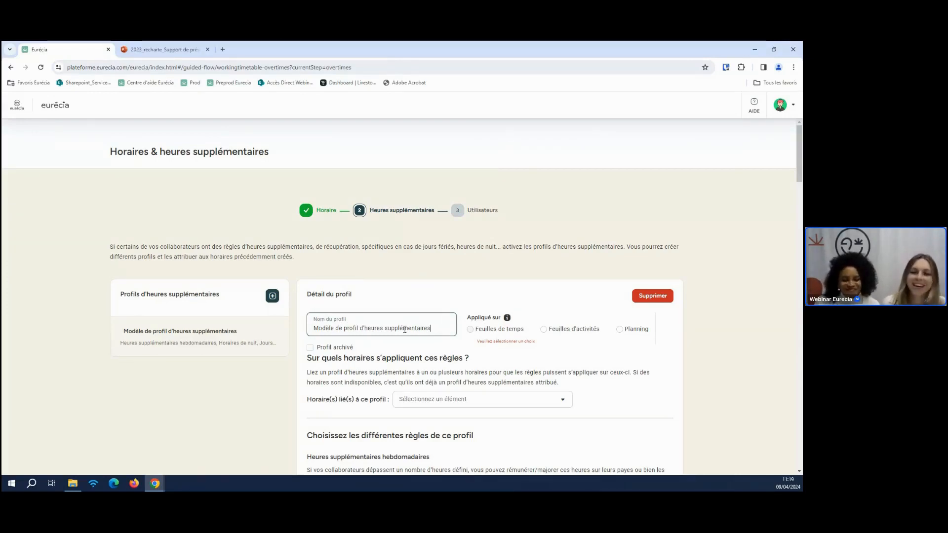
pyautogui.scroll(-1, 424, 262)
pyautogui.scroll(-1, 426, 265)
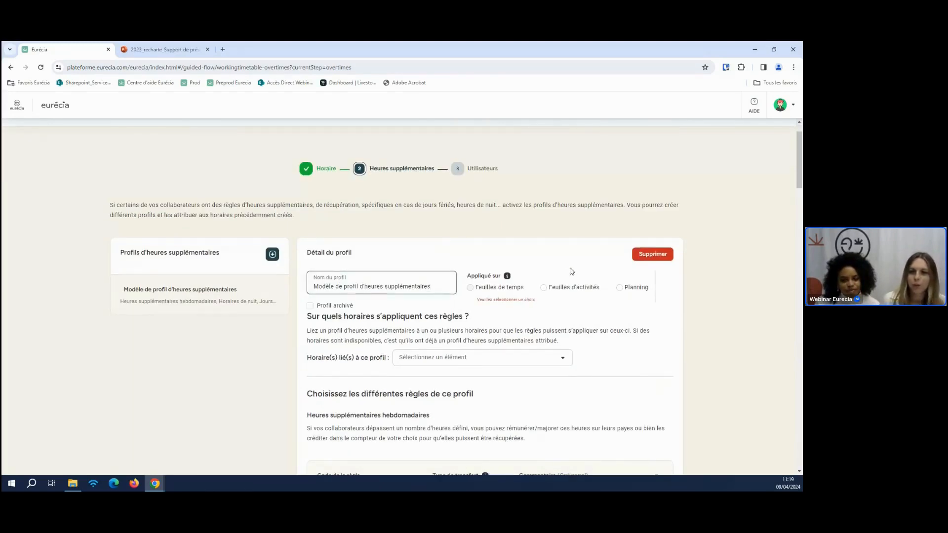
pyautogui.click(547, 294)
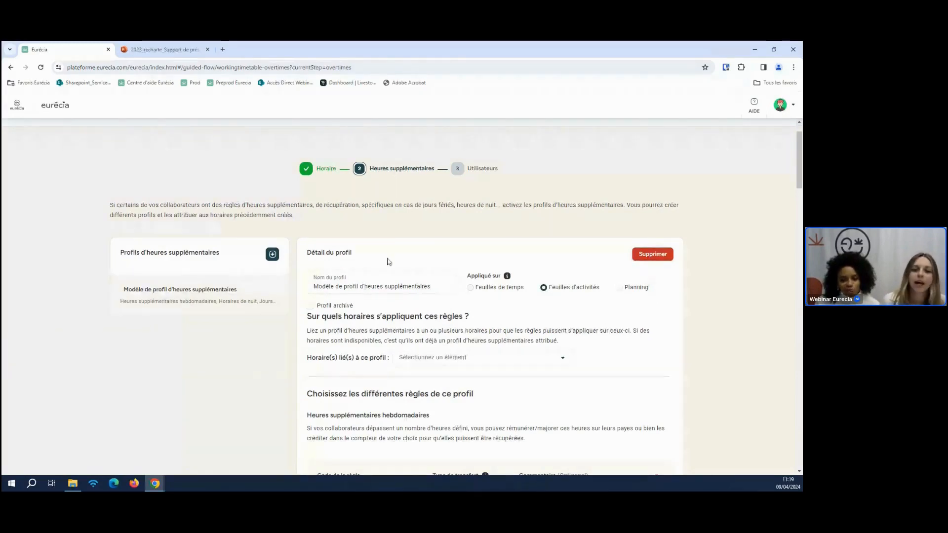
pyautogui.scroll(-2, 402, 302)
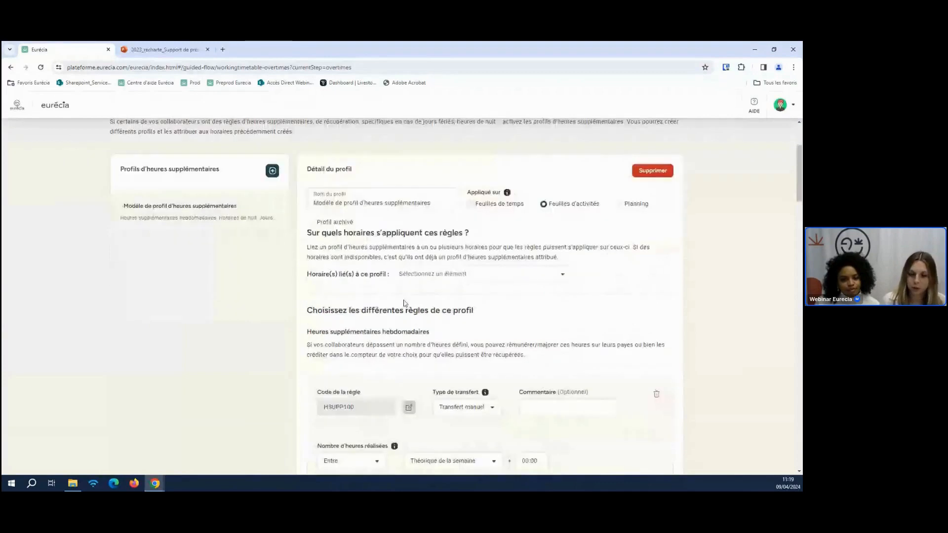
pyautogui.scroll(-1, 404, 303)
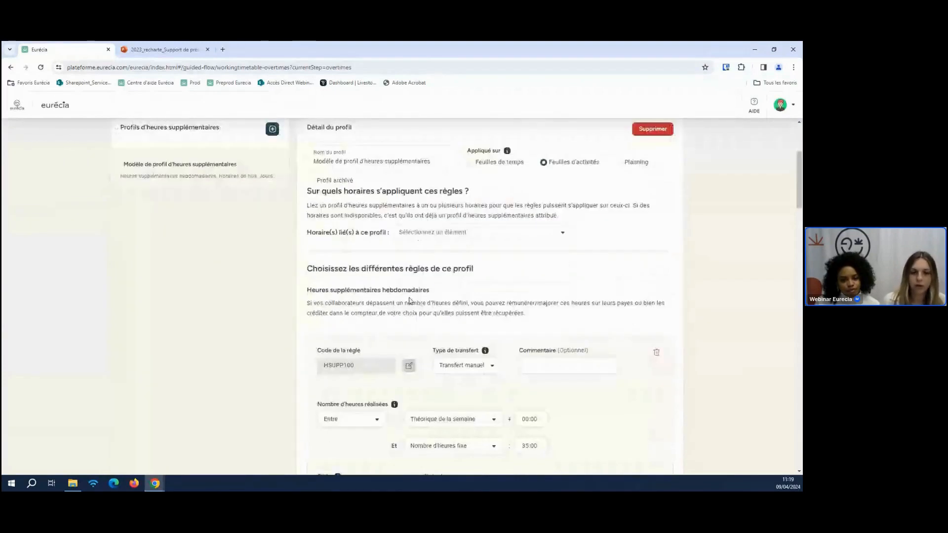
# Link the overtime profile to the 35h (Lundi-Vendredi) and 28h (80% - Mercredi repos) schedules
pyautogui.click(434, 237)
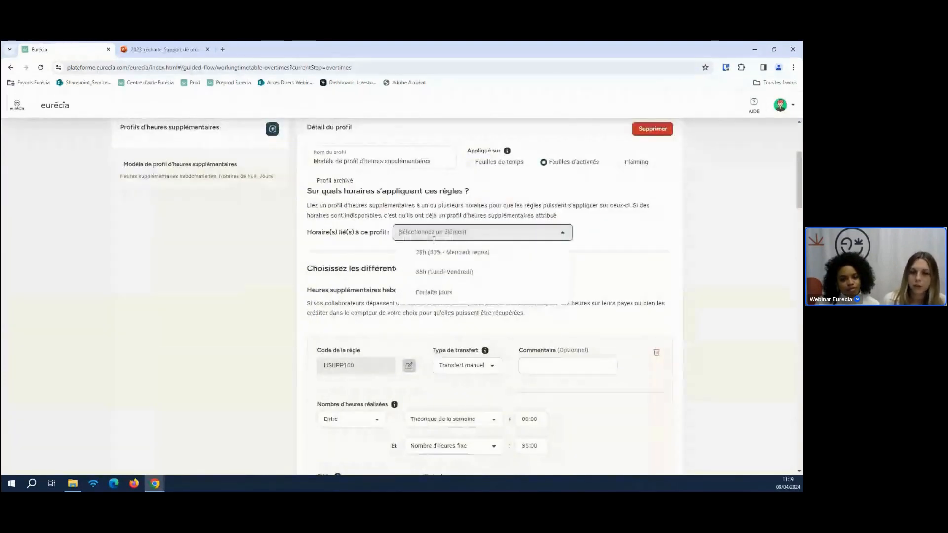
pyautogui.click(432, 276)
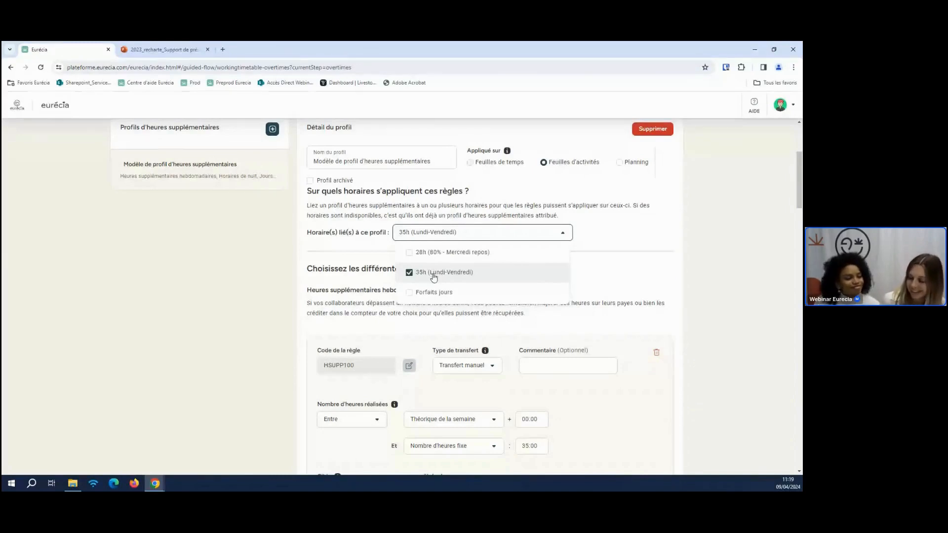
pyautogui.click(439, 253)
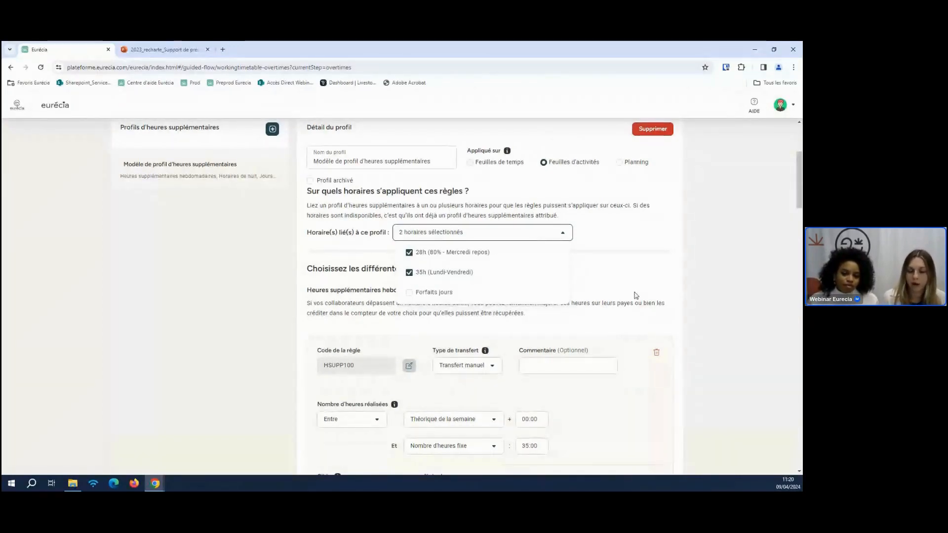
pyautogui.click(639, 286)
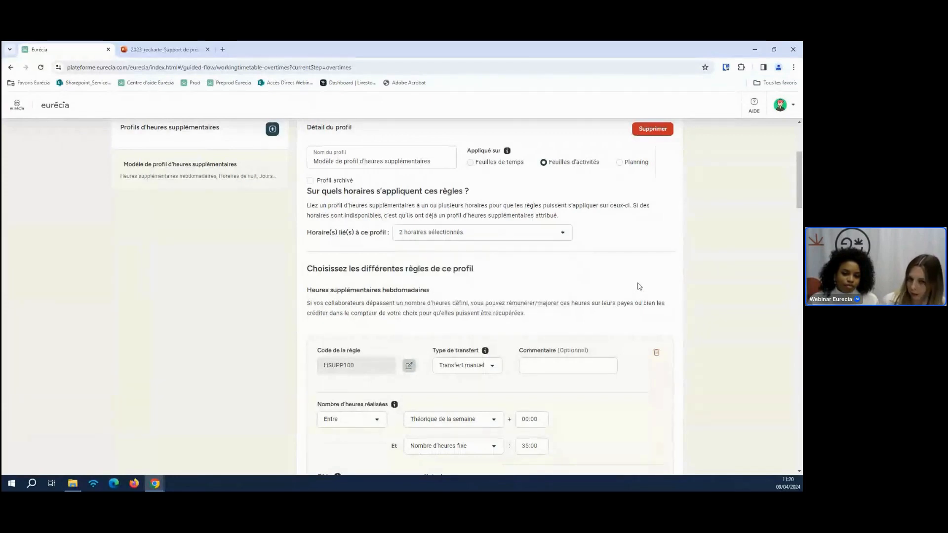
# Set the upper limit of the HSUPP100 weekly overtime rule to 39:00 fixed hours
pyautogui.scroll(-1, 732, 211)
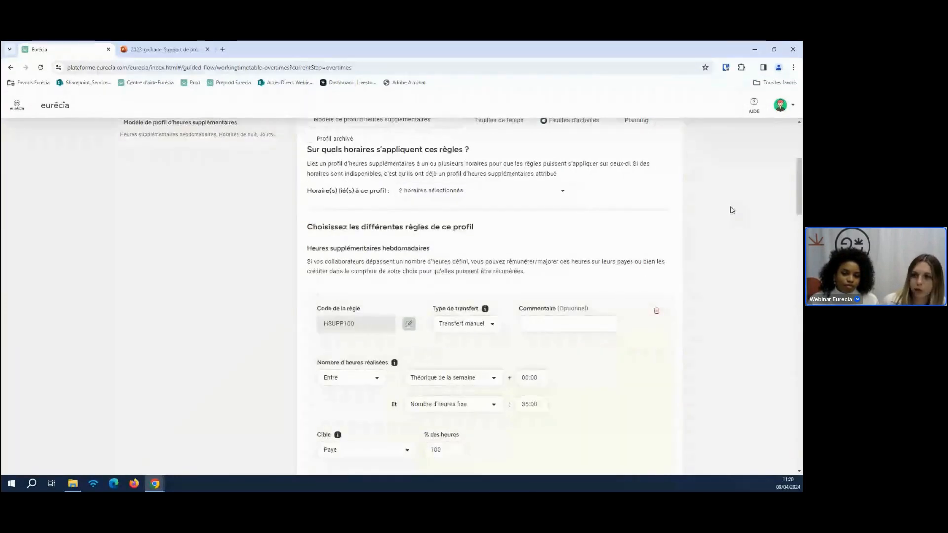
pyautogui.moveTo(800, 178); pyautogui.dragTo(785, 426)
pyautogui.scroll(15, 588, 301)
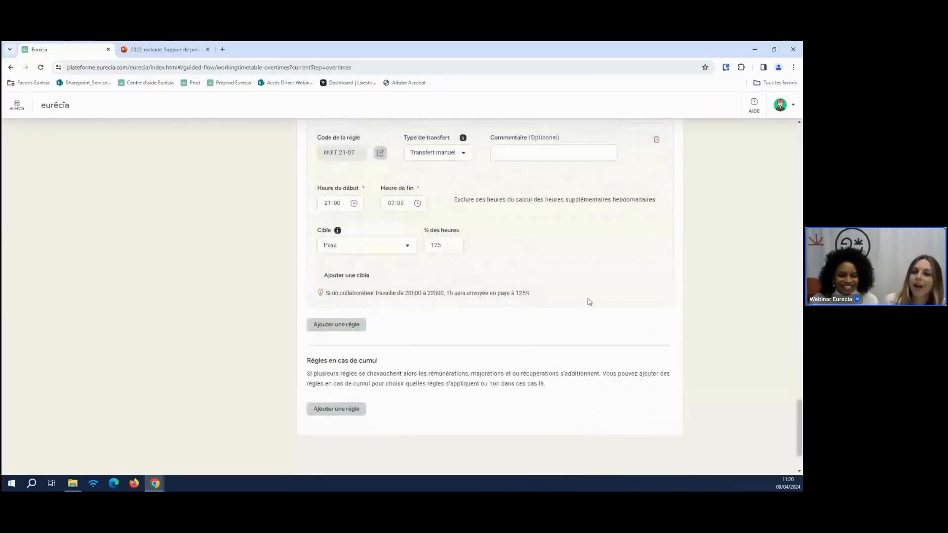
pyautogui.scroll(20, 591, 306)
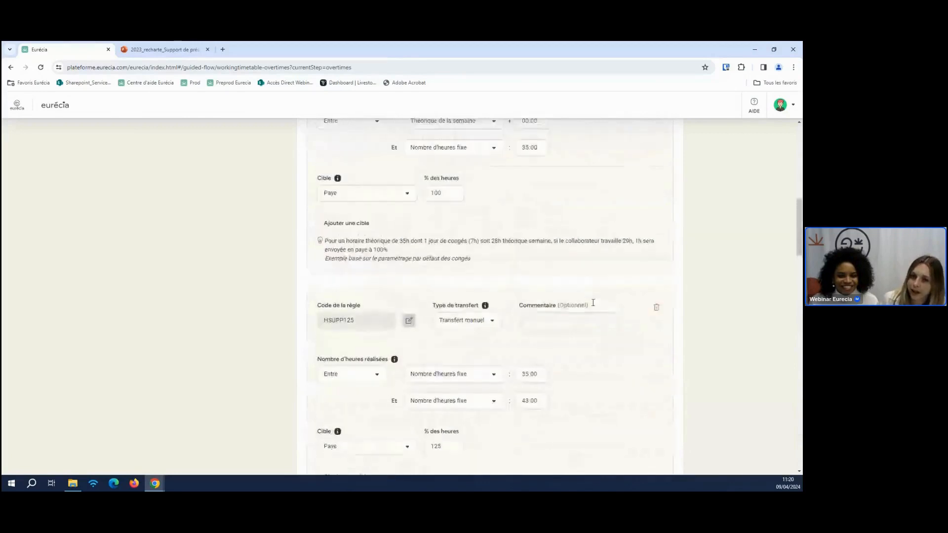
pyautogui.scroll(-3, 600, 306)
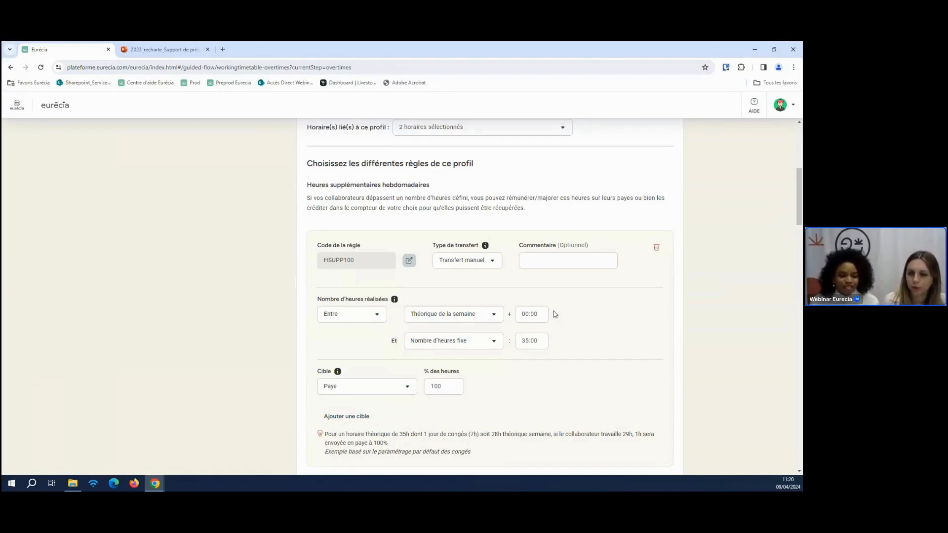
pyautogui.click(527, 342)
pyautogui.write('39:00')
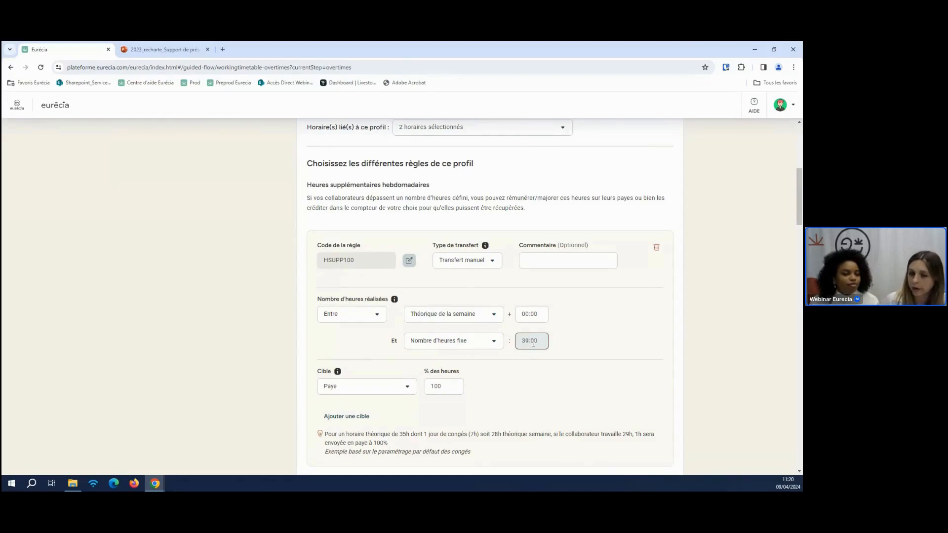
pyautogui.click(538, 373)
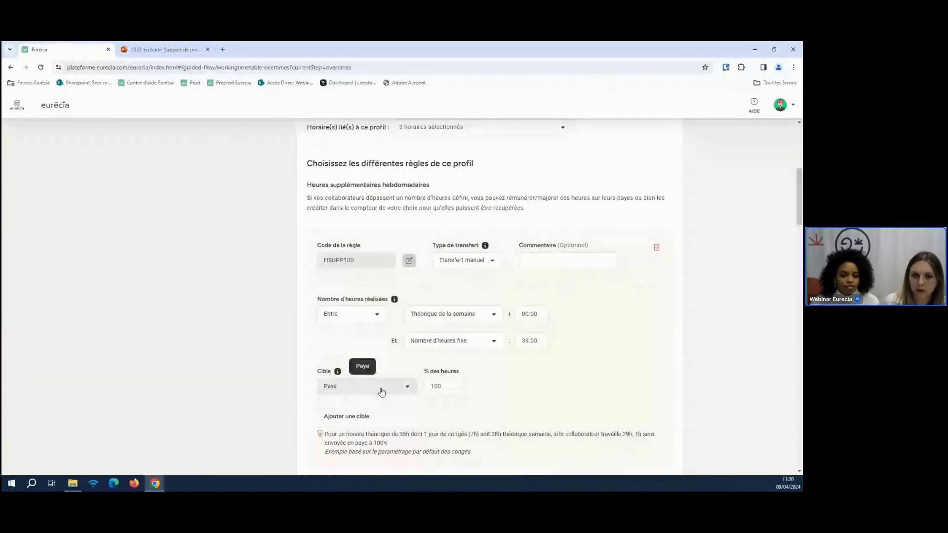
# Set the lower limit of the HSUPP125 weekly overtime rule to 39:00 fixed hours
pyautogui.scroll(-3, 455, 393)
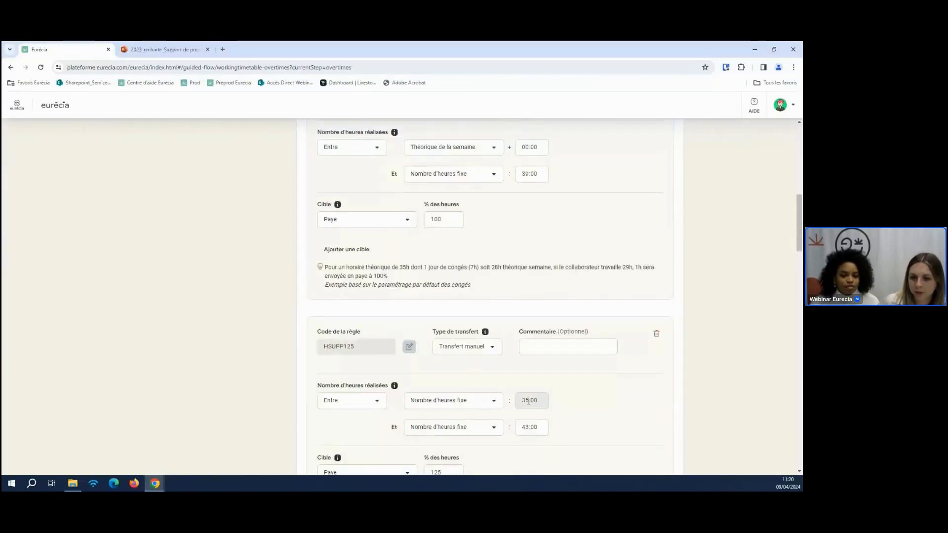
pyautogui.click(529, 401)
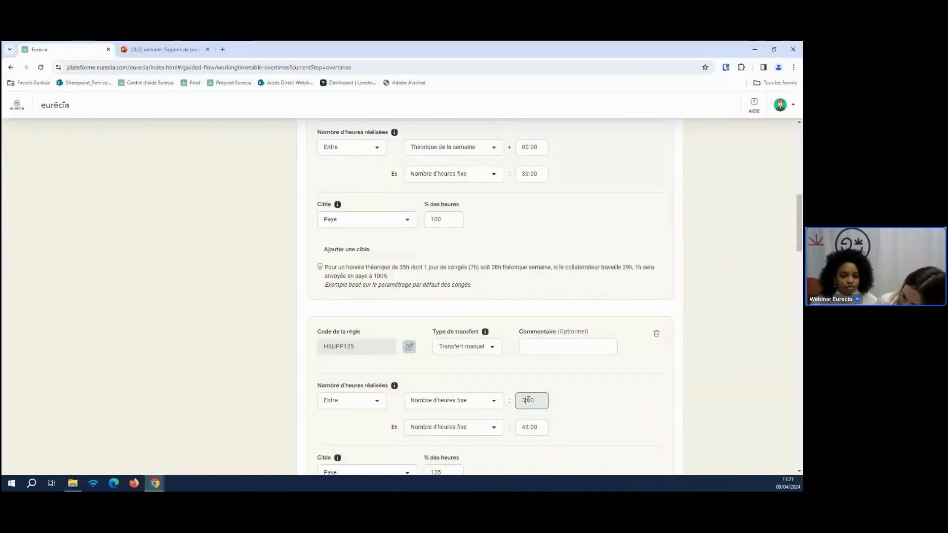
pyautogui.write('9')
pyautogui.click(576, 411)
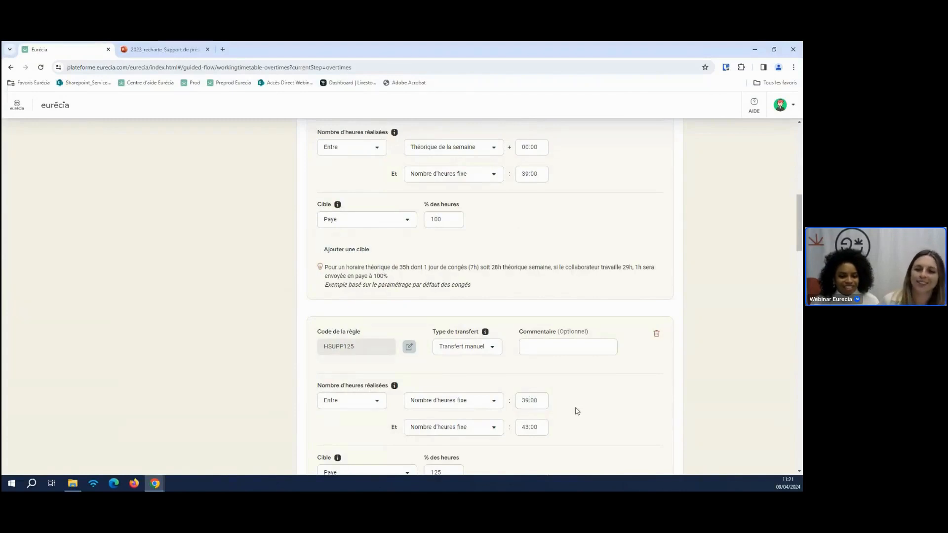
# Examine the available target and transfer type options of the HSUPP125 rule without changing them
pyautogui.scroll(-1, 585, 409)
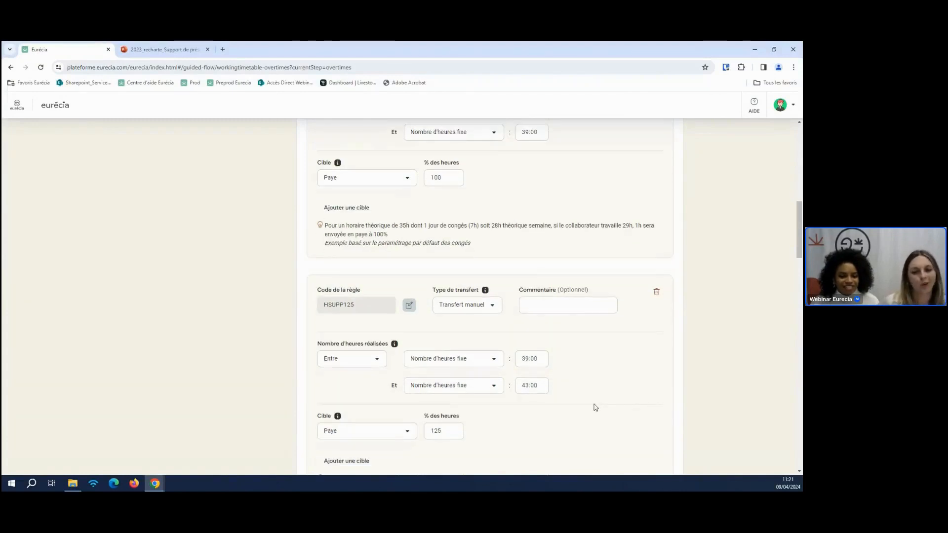
pyautogui.click(456, 428)
pyautogui.click(563, 415)
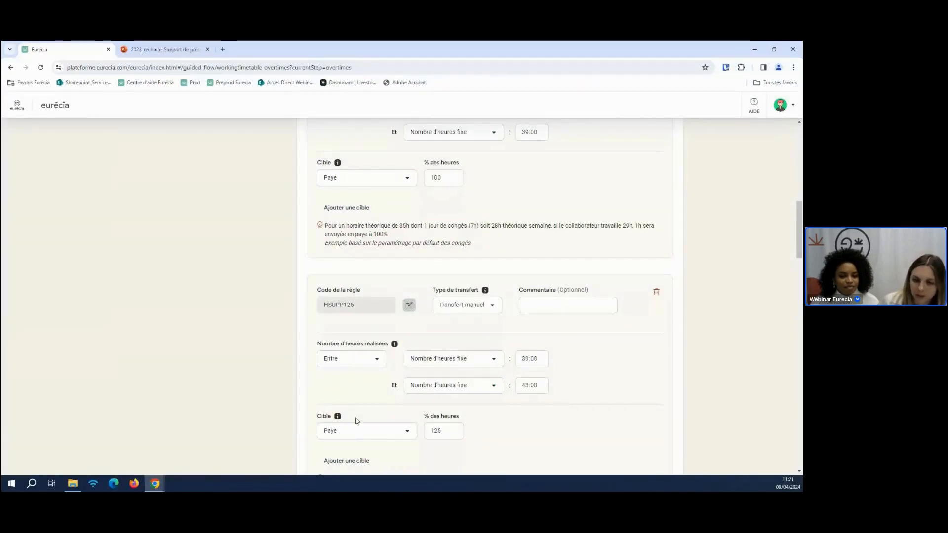
pyautogui.click(351, 435)
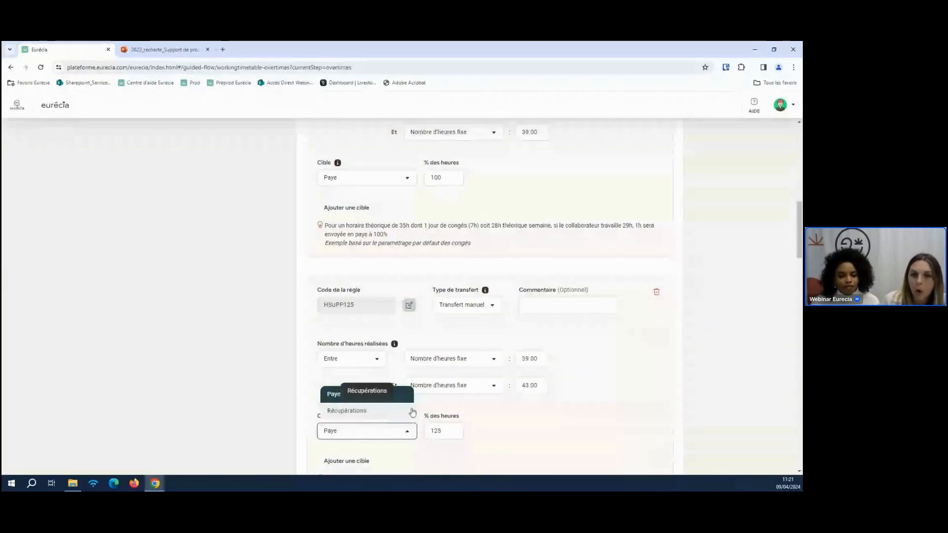
pyautogui.click(679, 383)
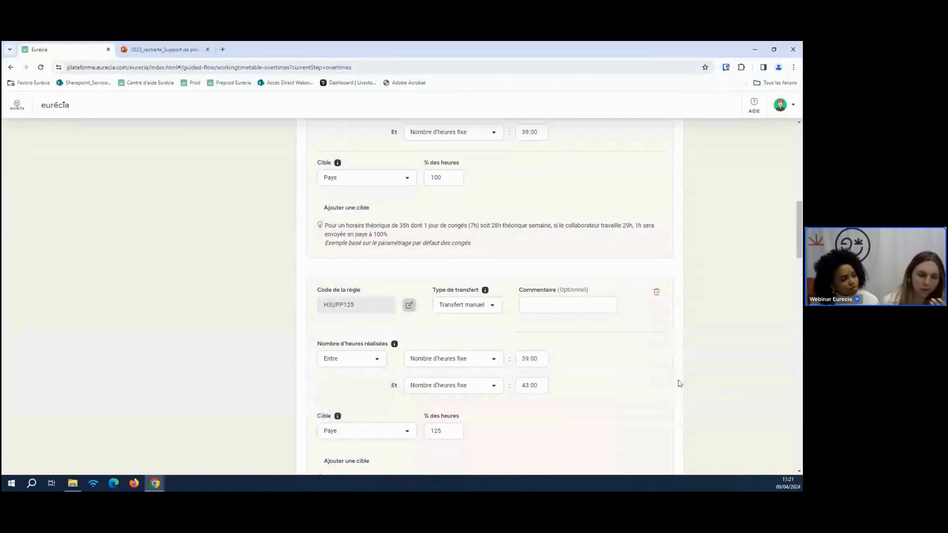
pyautogui.scroll(-1, 681, 380)
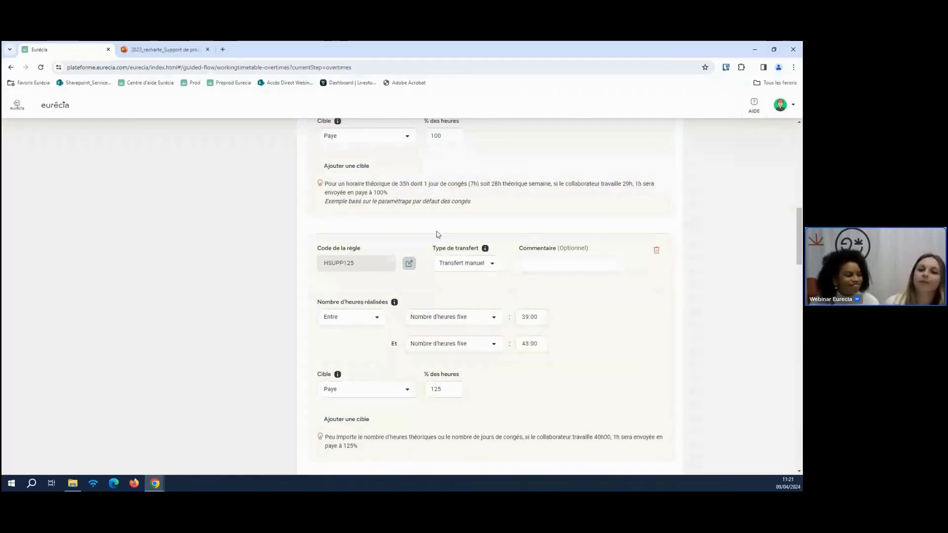
pyautogui.click(465, 264)
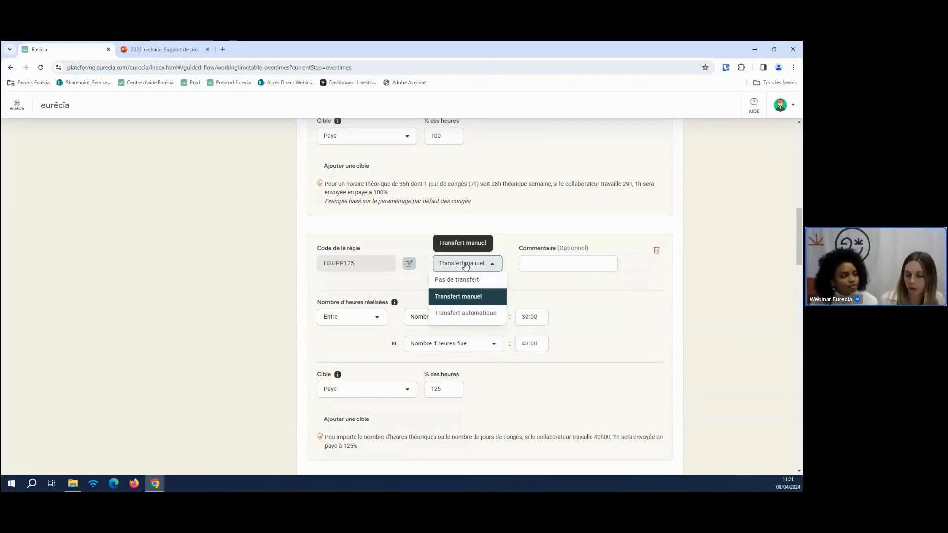
pyautogui.click(467, 313)
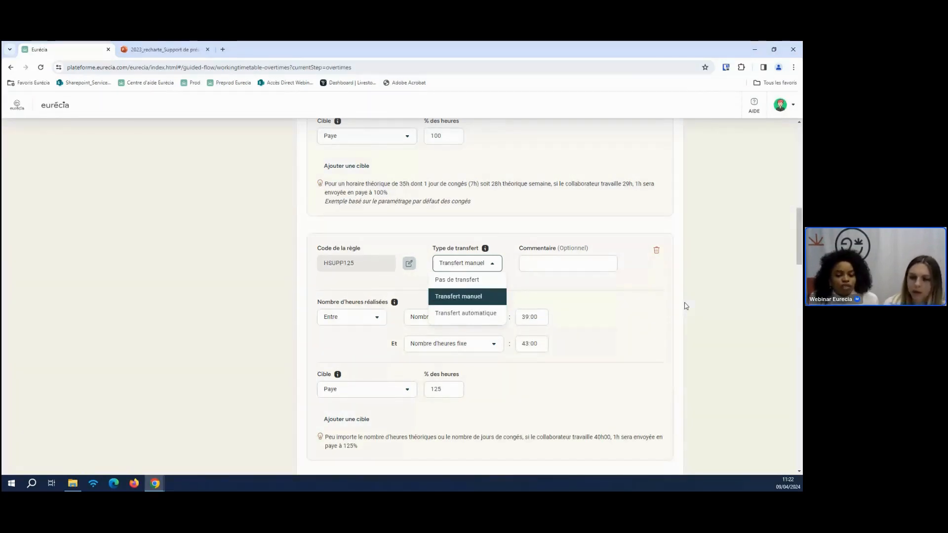
pyautogui.click(658, 403)
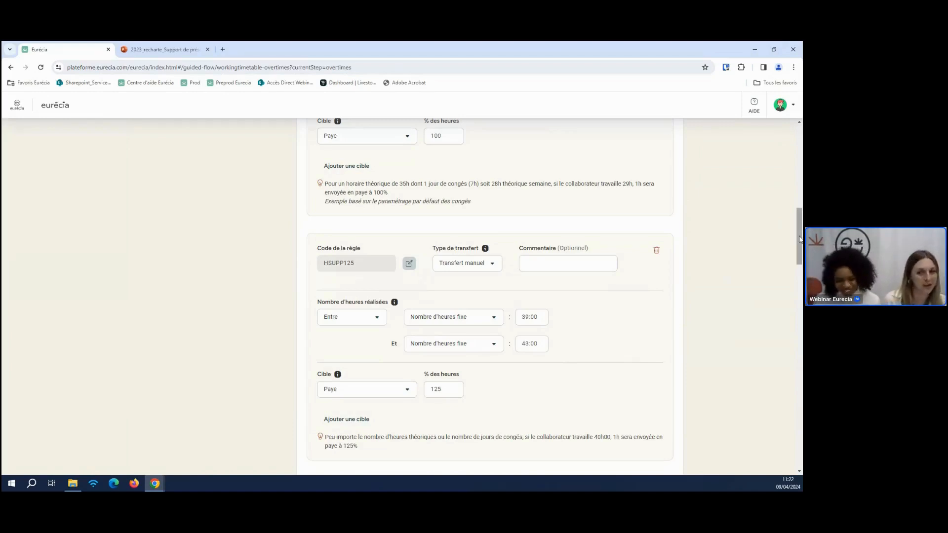
# Review the profile's remaining rules for weekly overtime, non-worked days, public holidays, night hours and overlapping rules
pyautogui.scroll(-1, 629, 310)
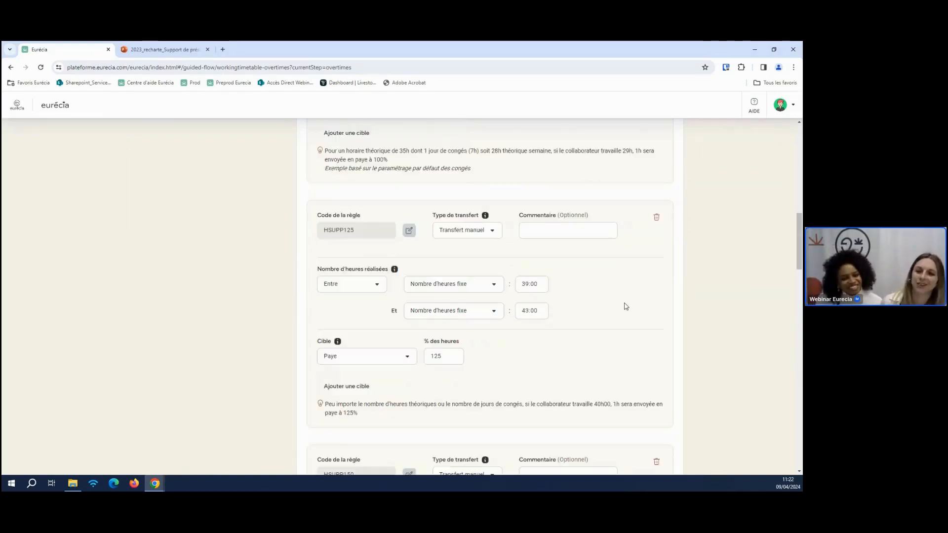
pyautogui.scroll(-5, 626, 309)
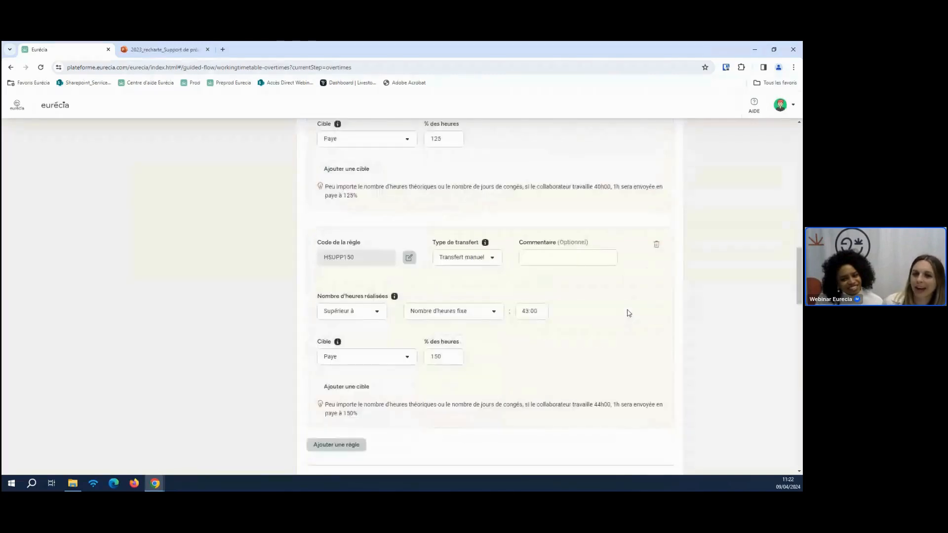
pyautogui.scroll(-4, 629, 311)
pyautogui.scroll(-4, 630, 312)
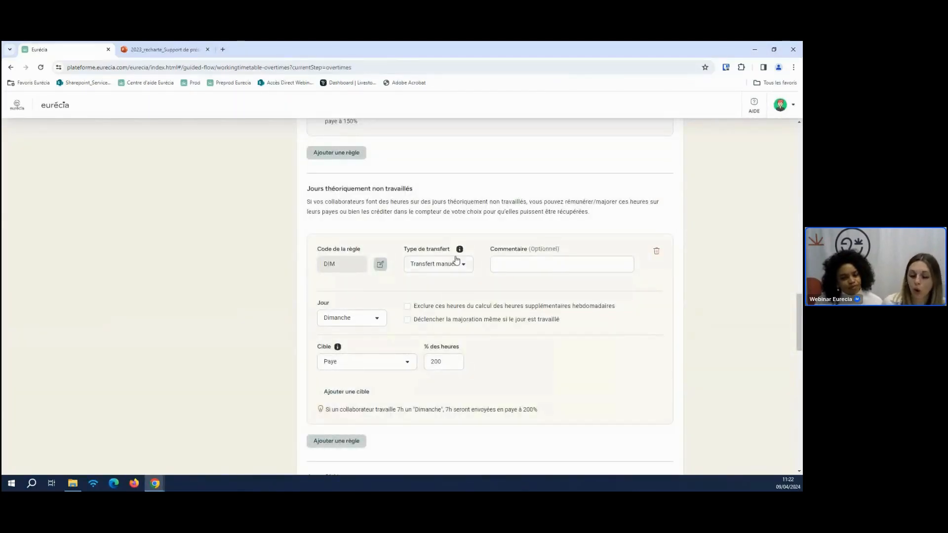
pyautogui.scroll(-4, 673, 354)
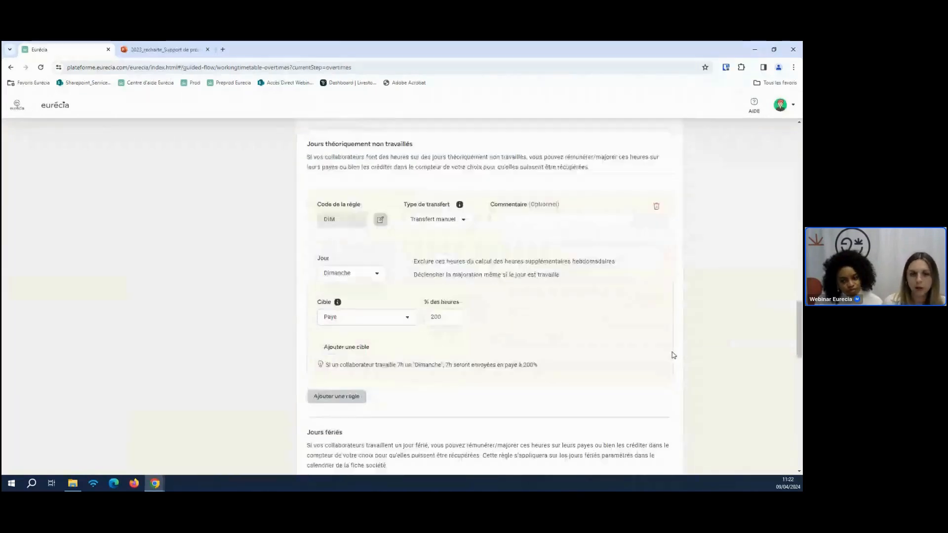
pyautogui.scroll(-3, 501, 383)
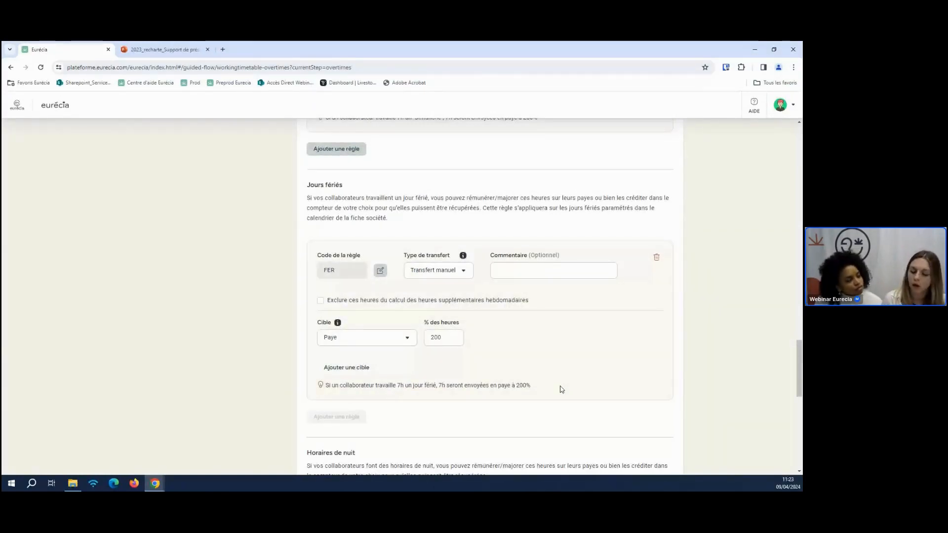
pyautogui.scroll(-2, 563, 339)
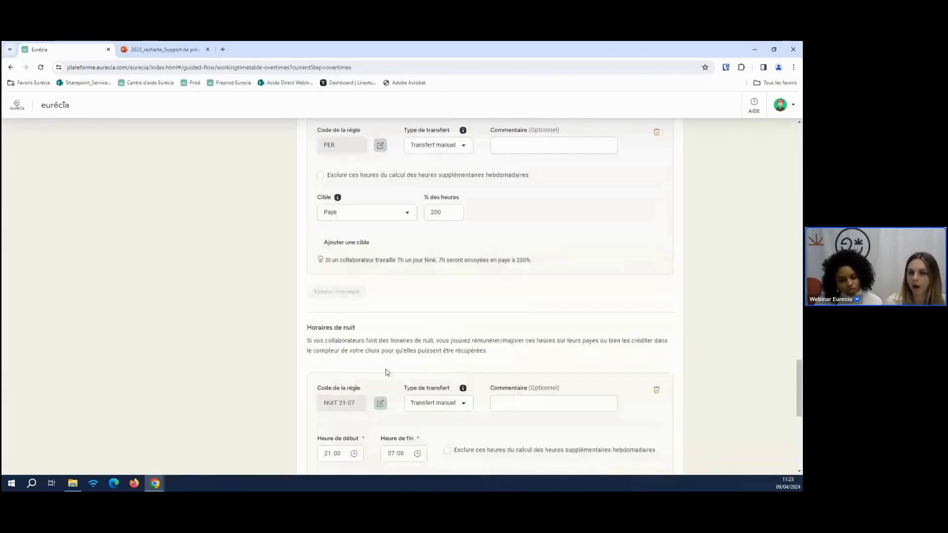
pyautogui.scroll(-3, 579, 348)
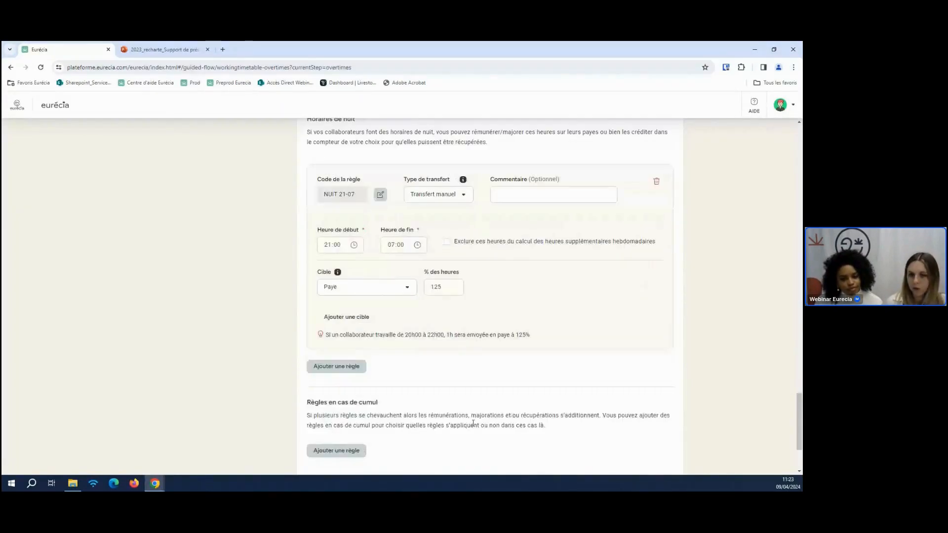
pyautogui.scroll(4, 787, 378)
pyautogui.scroll(5, 787, 238)
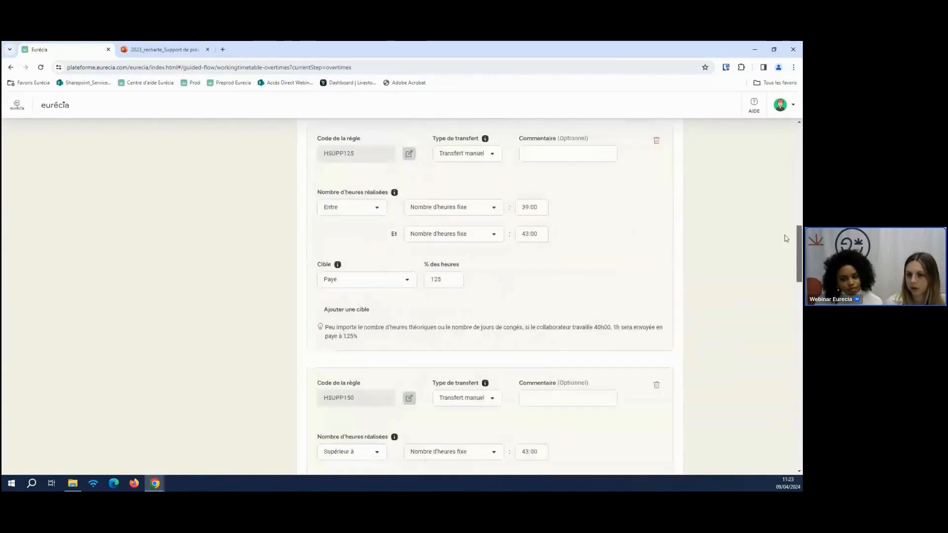
pyautogui.scroll(10, 787, 238)
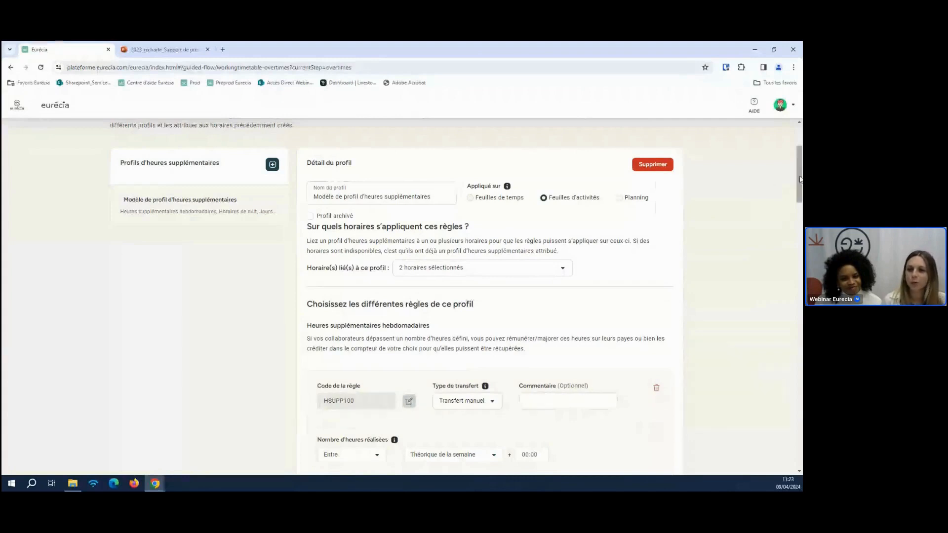
# Delete the HSUPP150 rule from the profile's weekly overtime rules
pyautogui.moveTo(801, 179); pyautogui.dragTo(796, 300)
pyautogui.click(656, 224)
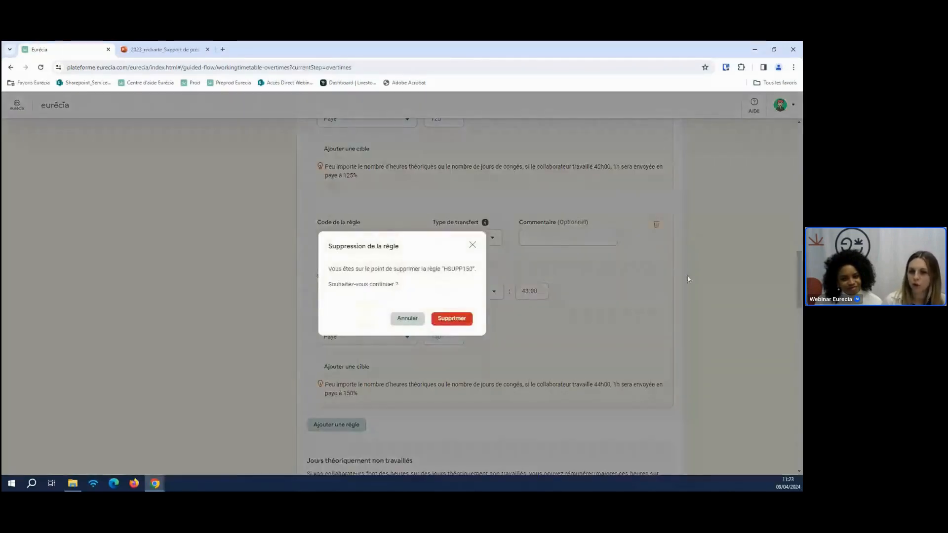
pyautogui.click(468, 322)
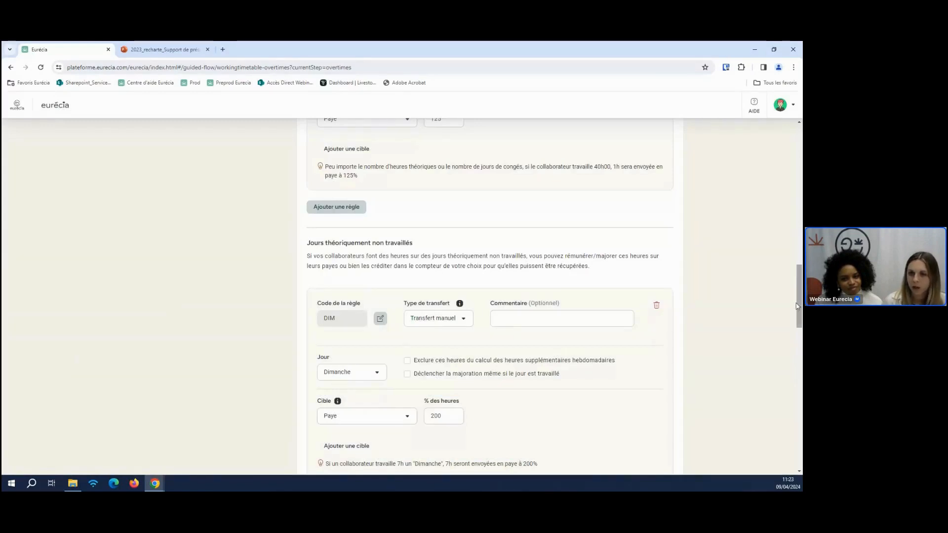
# Continue to the Utilisateurs stage and bring up the list of users' schedule assignments
pyautogui.moveTo(797, 306); pyautogui.dragTo(796, 447)
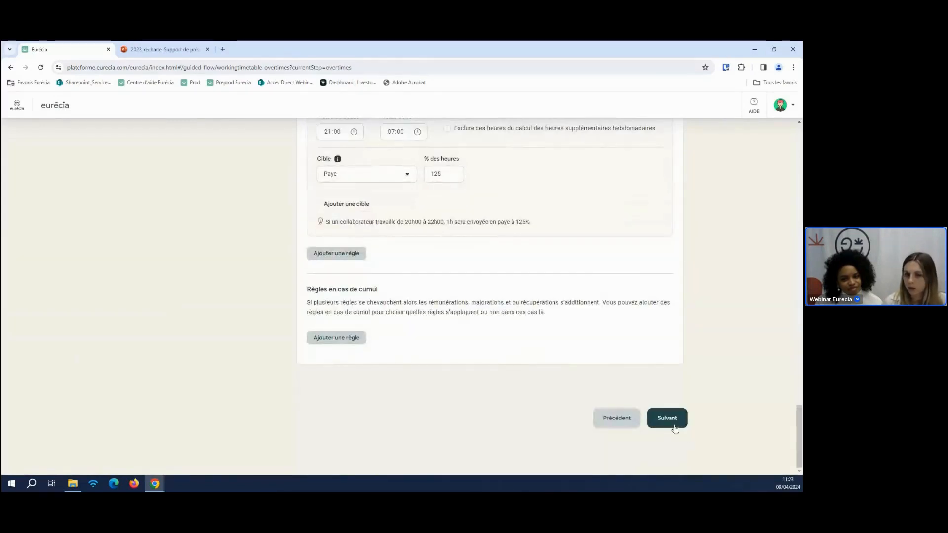
pyautogui.click(675, 424)
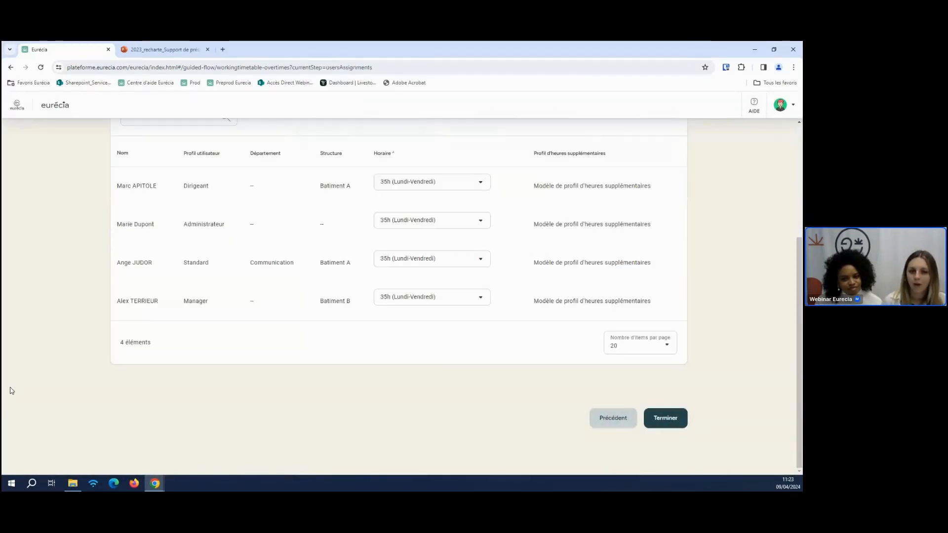
pyautogui.scroll(3, 114, 372)
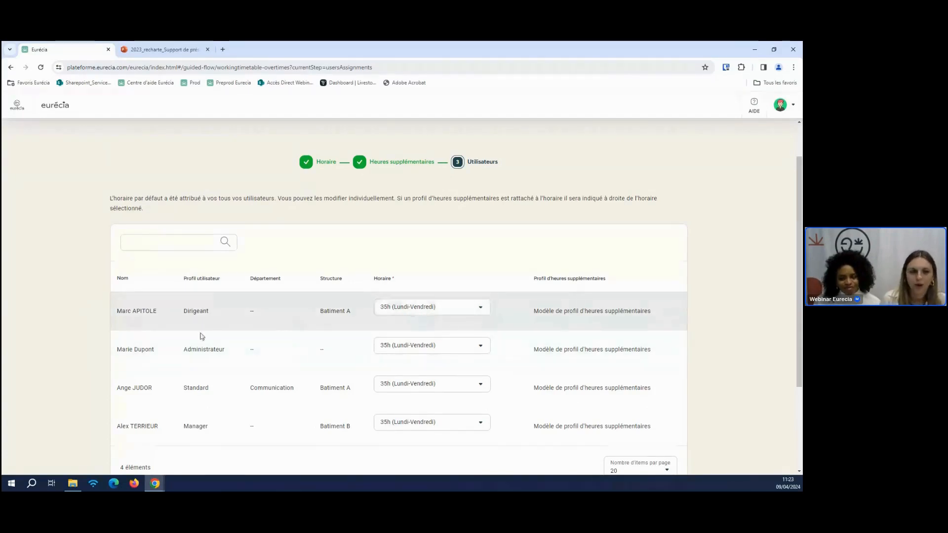
# Assign the Forfaits jours schedule to the Dirigeant user and 28h (80% - Mercredi repos) to the Standard user in Communication
pyautogui.click(438, 313)
pyautogui.click(435, 356)
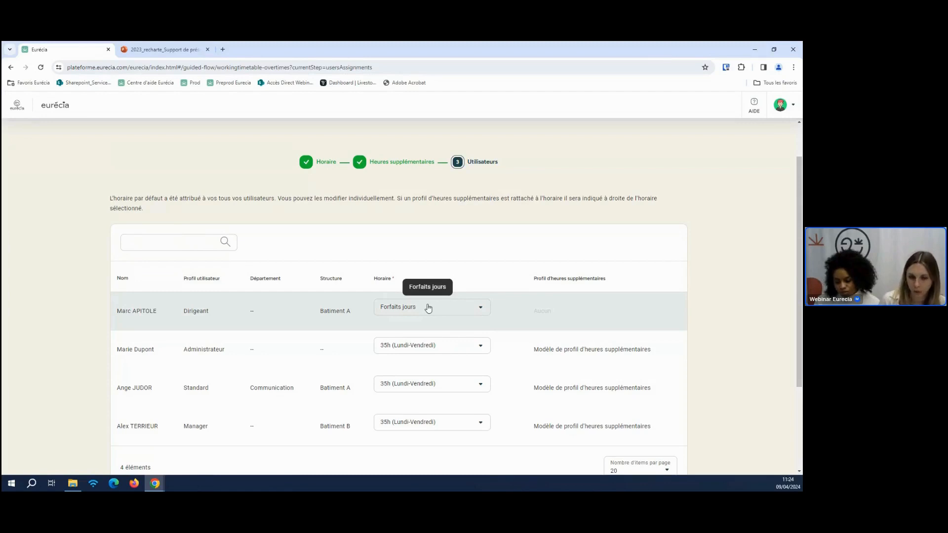
pyautogui.scroll(-1, 504, 320)
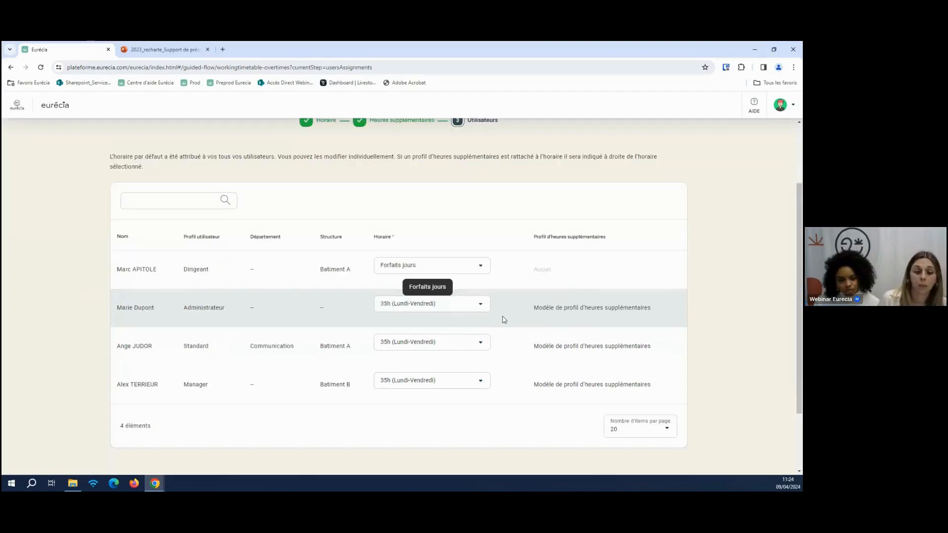
pyautogui.click(441, 303)
pyautogui.click(291, 356)
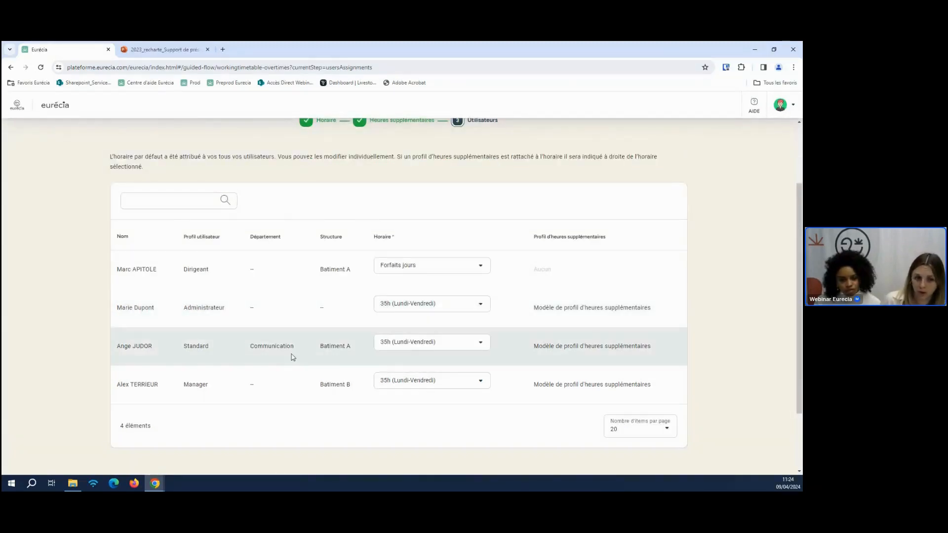
pyautogui.click(446, 343)
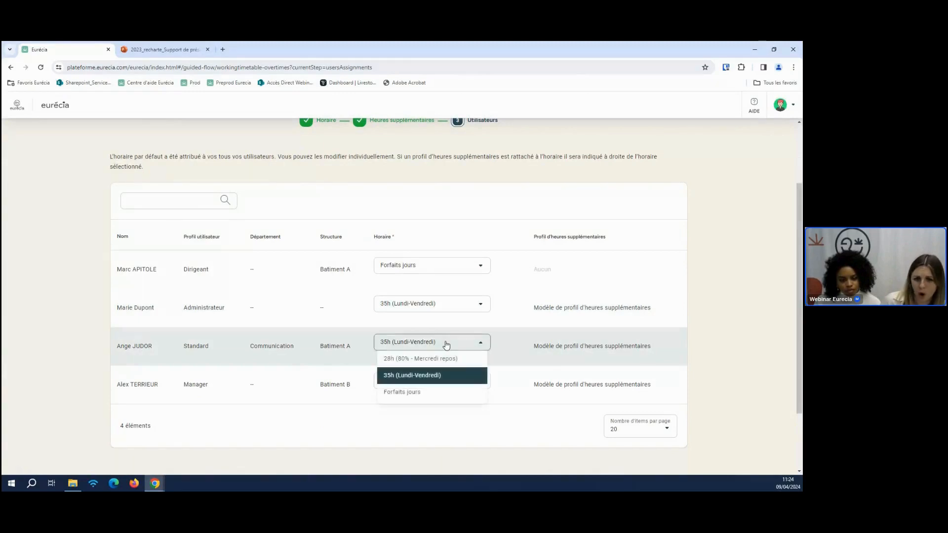
pyautogui.click(432, 364)
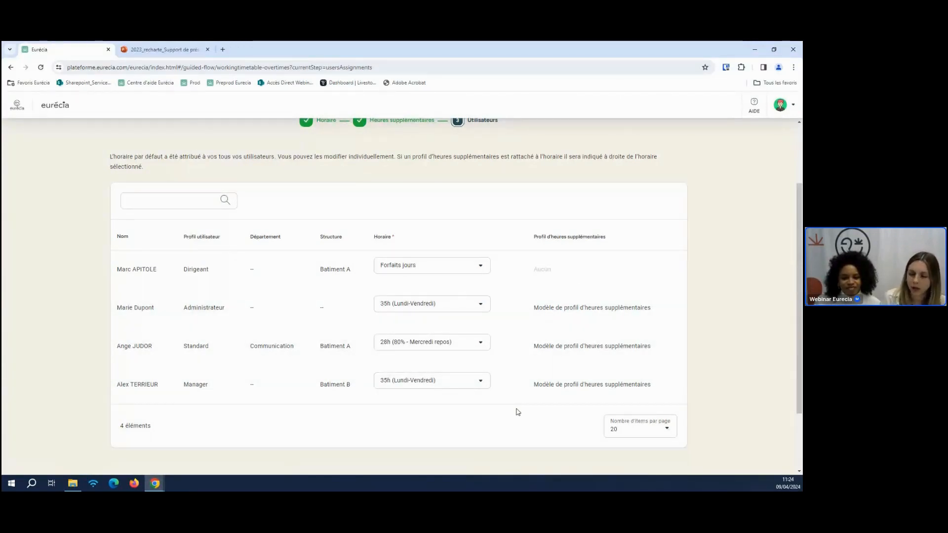
pyautogui.moveTo(652, 348); pyautogui.dragTo(537, 352)
pyautogui.click(539, 360)
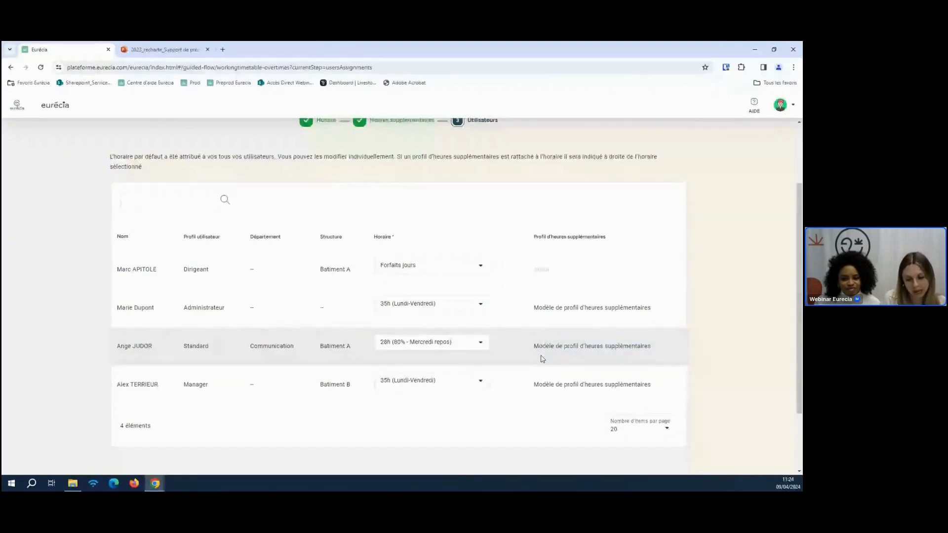
# Finish the schedules and overtime setup and proceed into the Congés et absences module
pyautogui.scroll(-1, 542, 363)
pyautogui.scroll(-1, 542, 364)
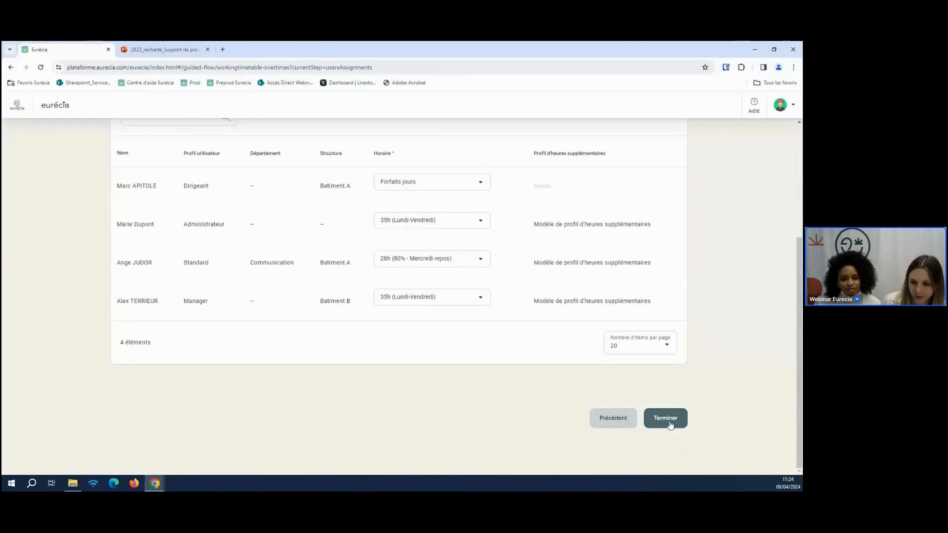
pyautogui.click(666, 419)
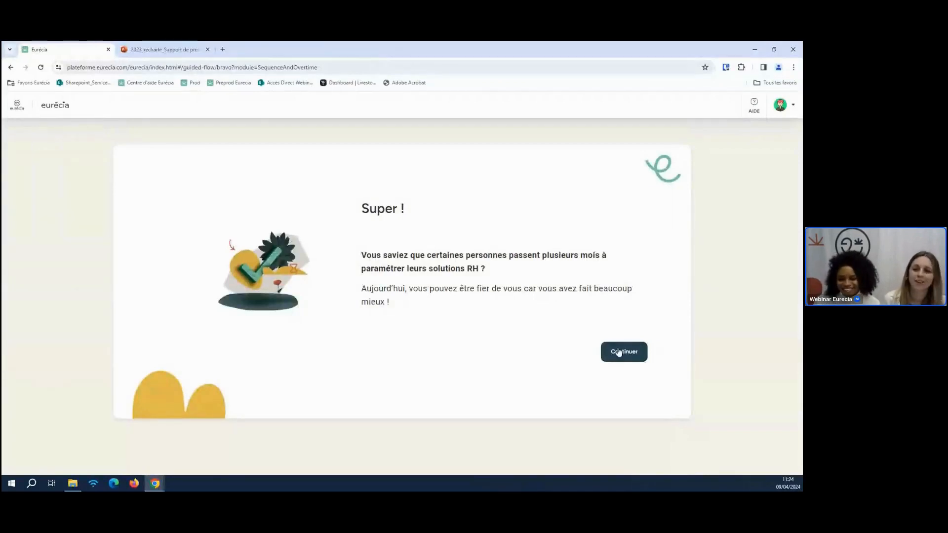
pyautogui.click(632, 355)
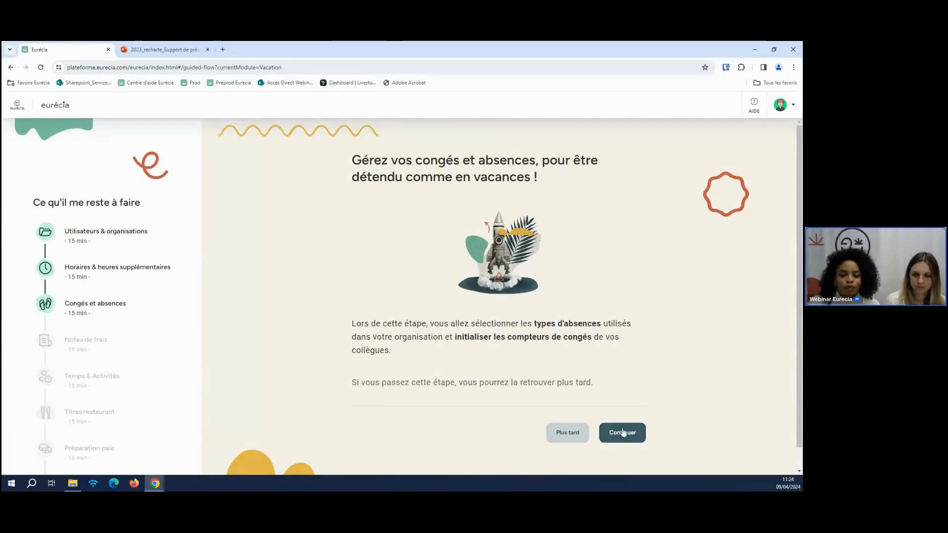
pyautogui.click(624, 433)
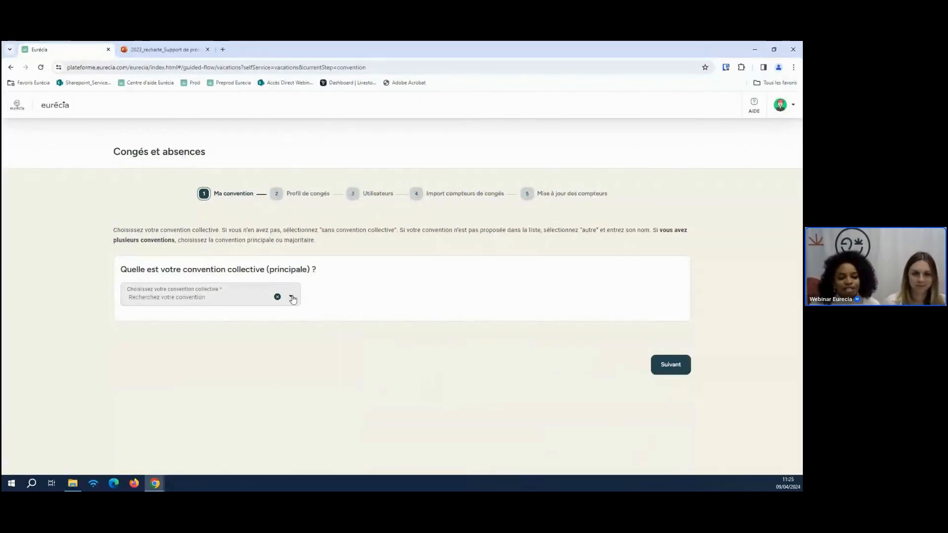
# Choose 0029, the FEHAP 1951 convention for private non-profit hospital establishments, as the main collective agreement and continue to Profil de congés
pyautogui.click(292, 298)
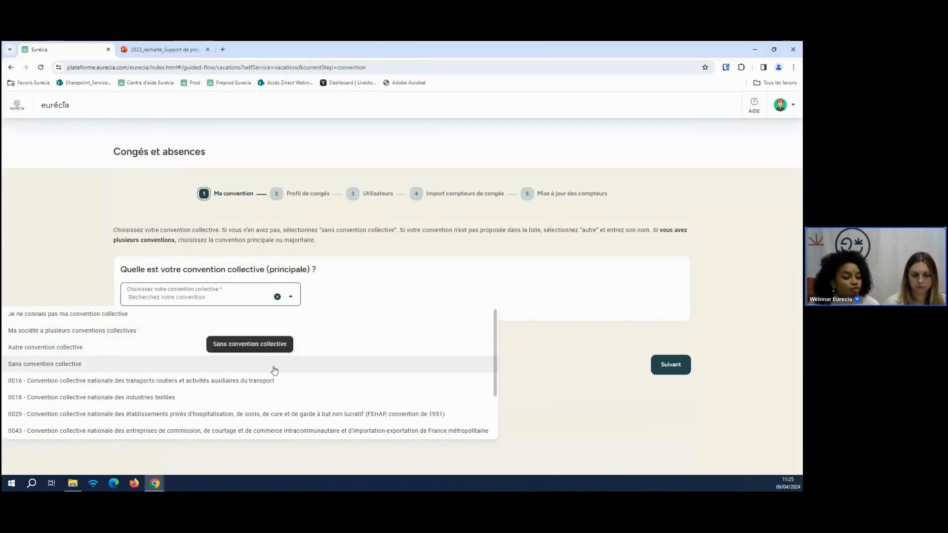
pyautogui.scroll(-1, 273, 371)
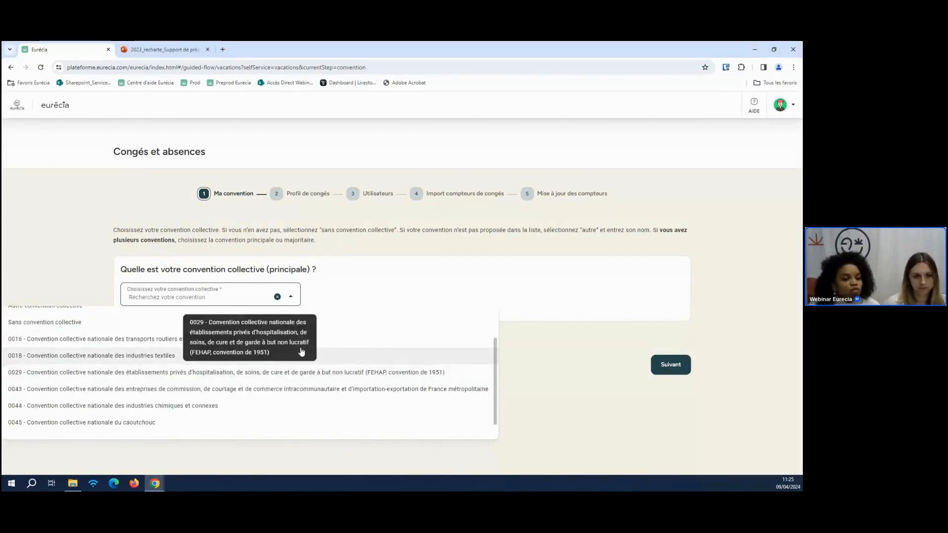
pyautogui.click(203, 378)
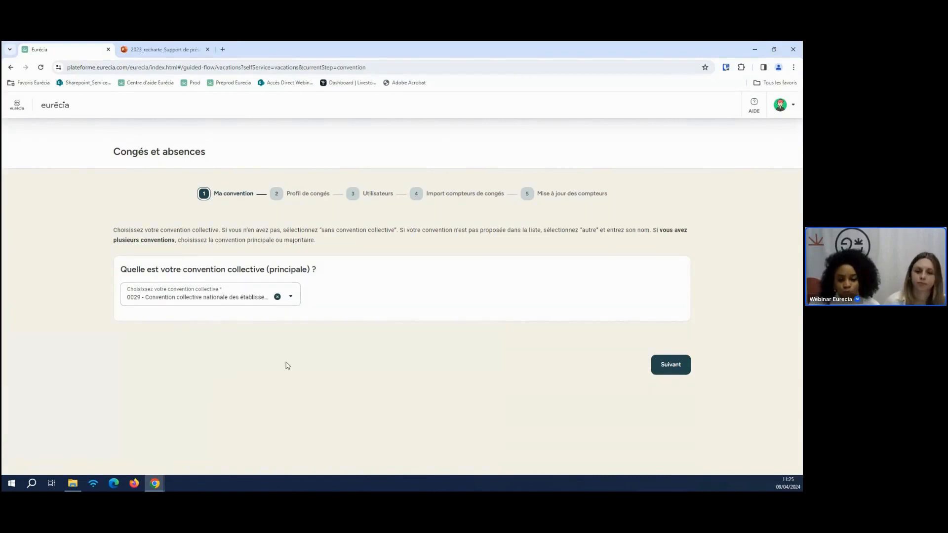
pyautogui.click(662, 367)
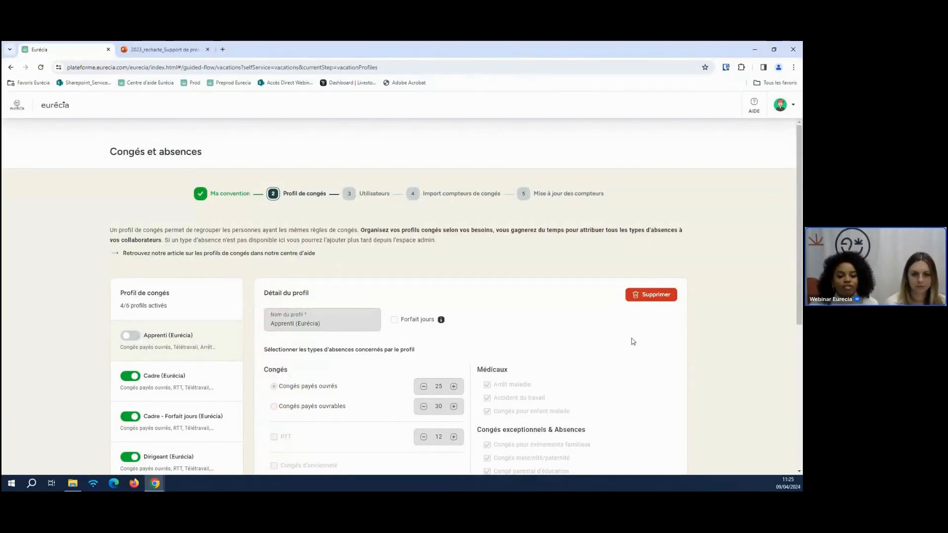
# Deactivate the Cadre (Eurécia) leave profile and activate the Stagiaire (Eurécia) profile
pyautogui.scroll(-1, 635, 353)
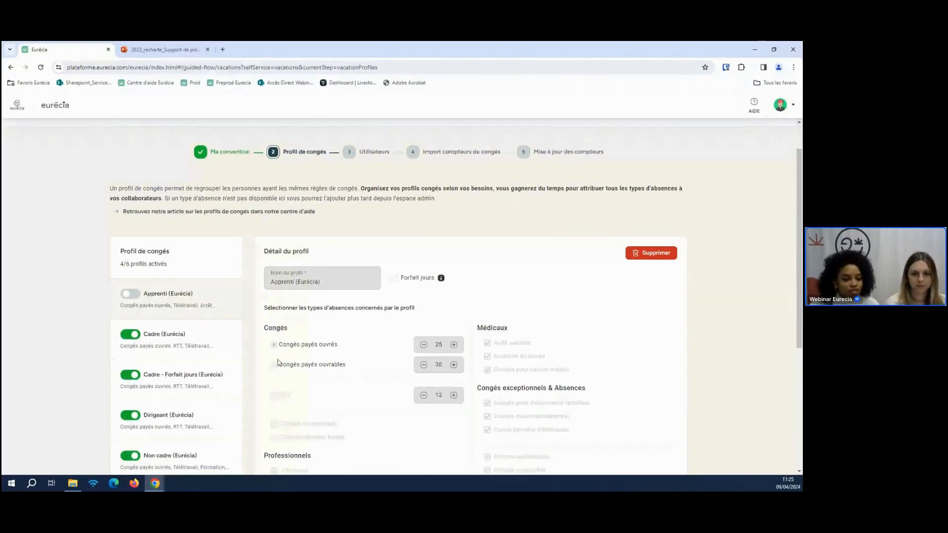
pyautogui.scroll(-1, 216, 351)
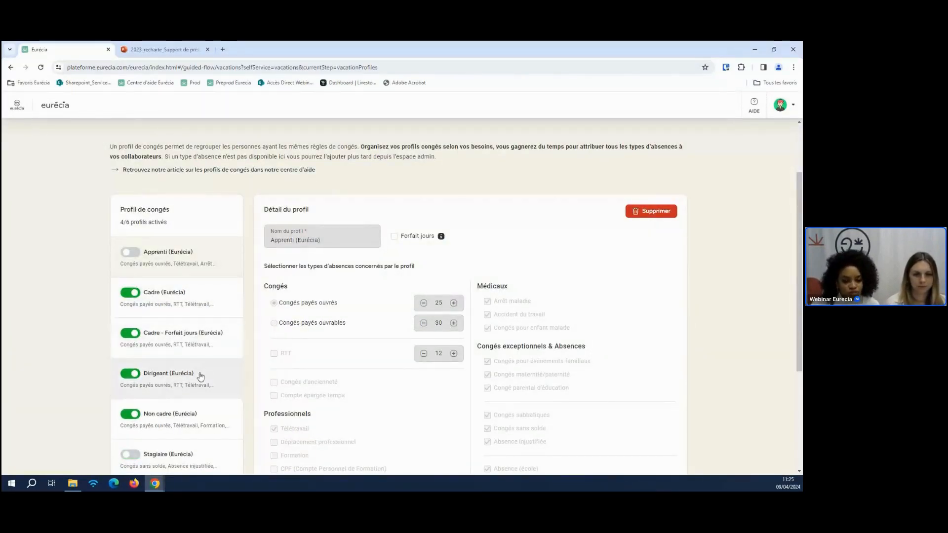
pyautogui.scroll(-2, 193, 381)
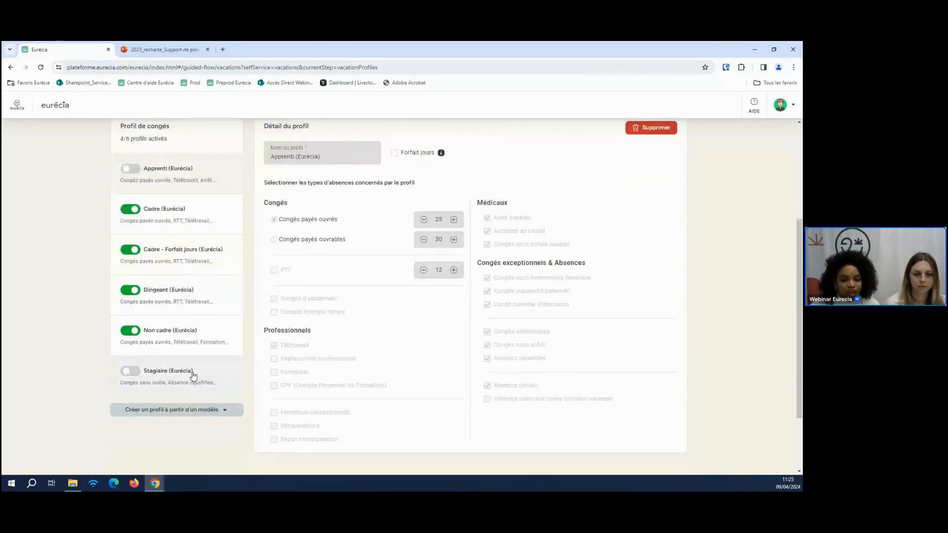
pyautogui.scroll(1, 193, 377)
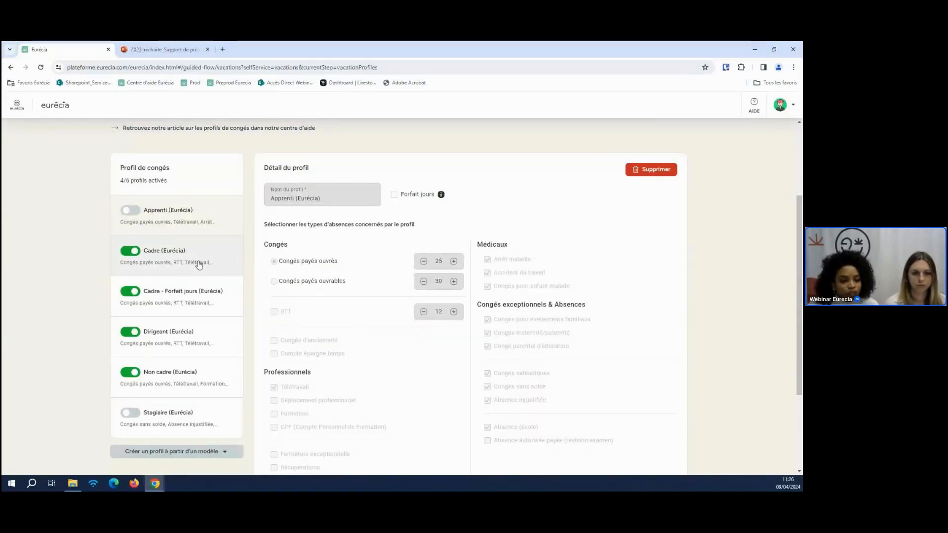
pyautogui.click(136, 251)
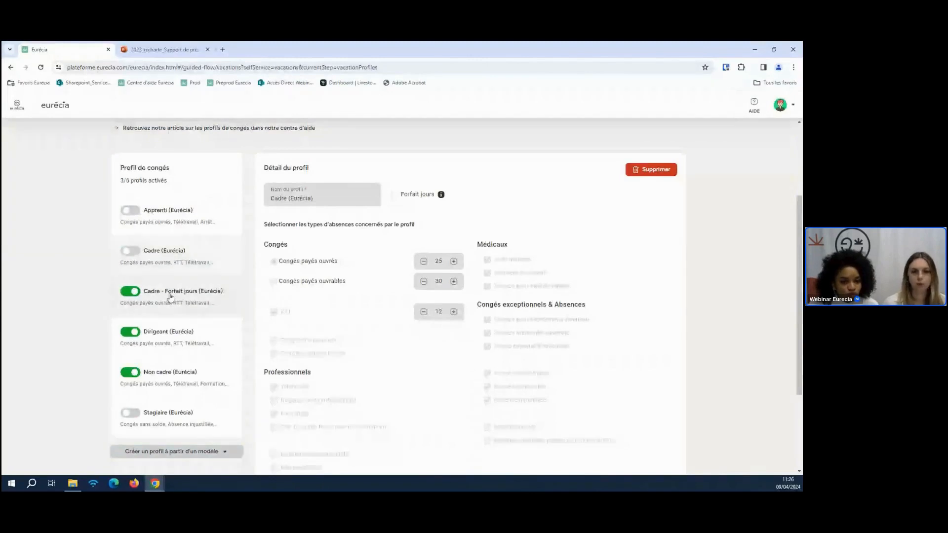
pyautogui.click(137, 414)
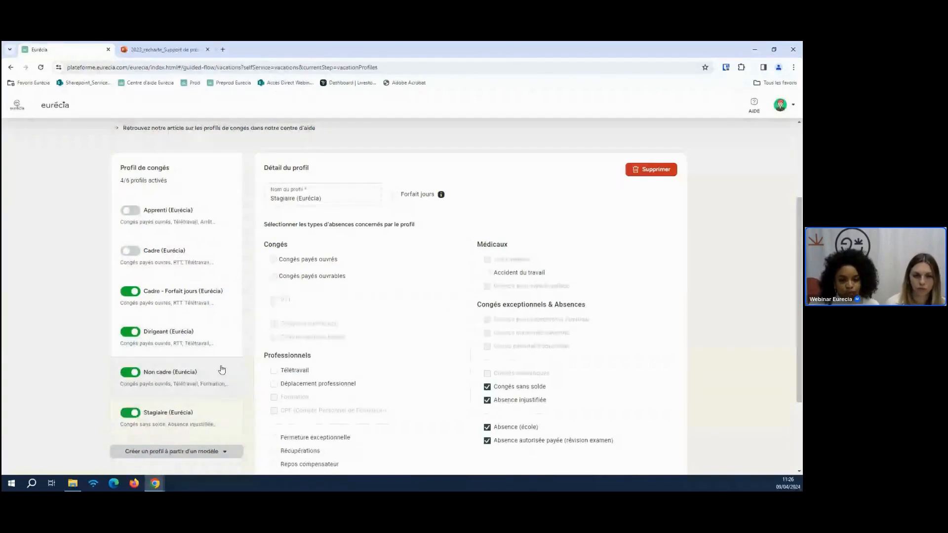
# Add Déplacement professionnel and Fermeture exceptionnelle to the absence types of the Cadre - Forfait jours profile
pyautogui.click(202, 303)
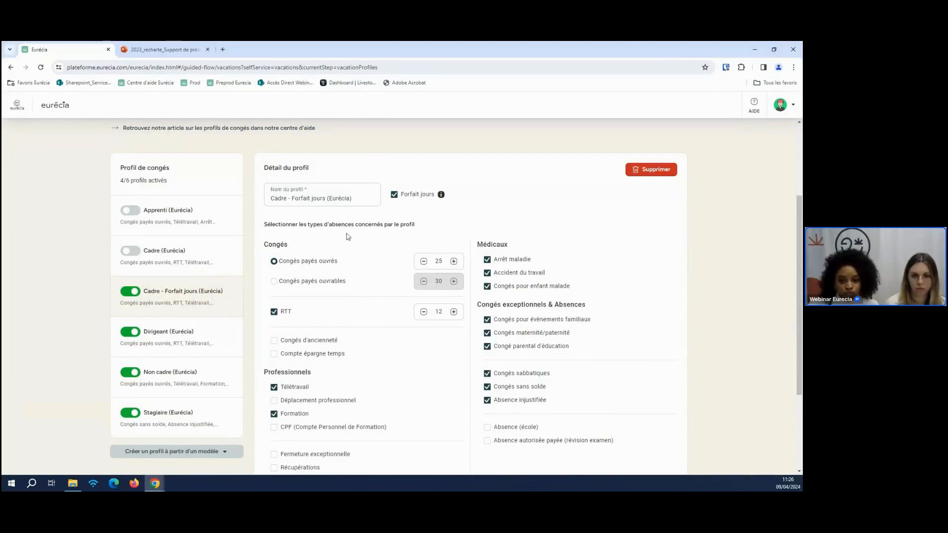
pyautogui.scroll(-1, 478, 302)
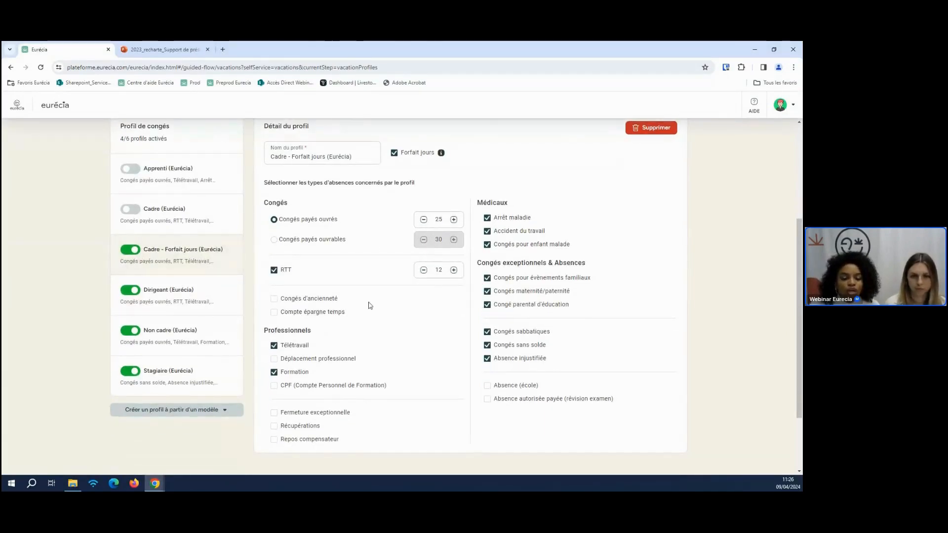
pyautogui.click(303, 363)
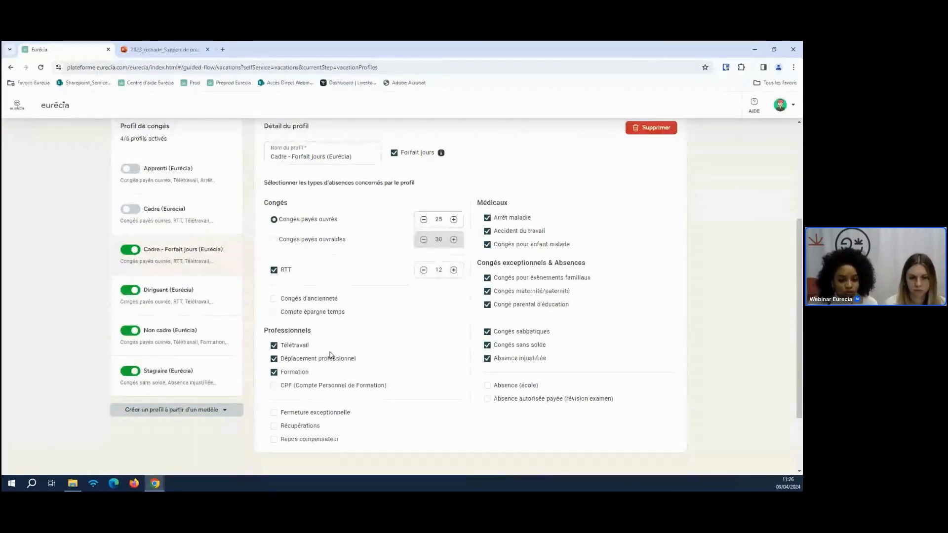
pyautogui.click(316, 418)
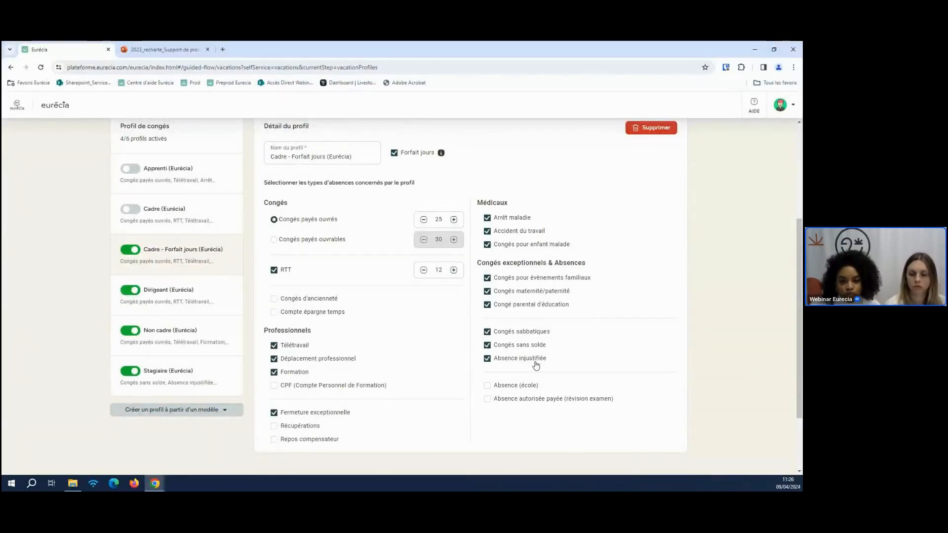
# Look over the Dirigeant and Non cadre profiles, and add Fermeture exceptionnelle to the Stagiaire profile's absence types
pyautogui.click(192, 311)
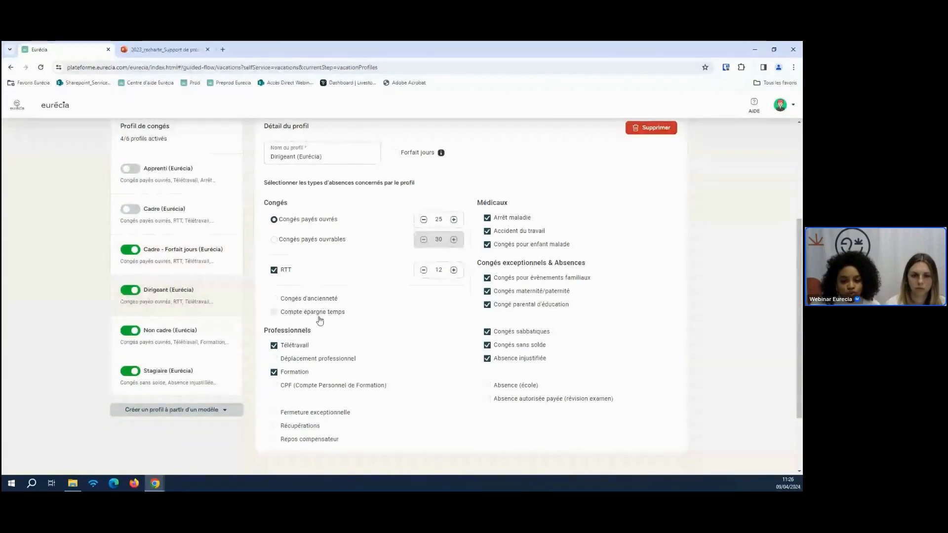
pyautogui.click(184, 336)
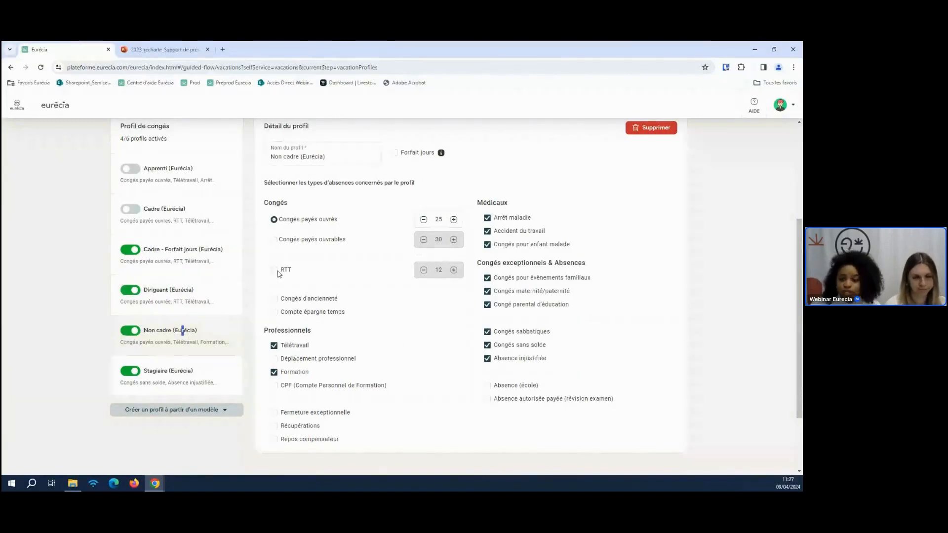
pyautogui.click(168, 375)
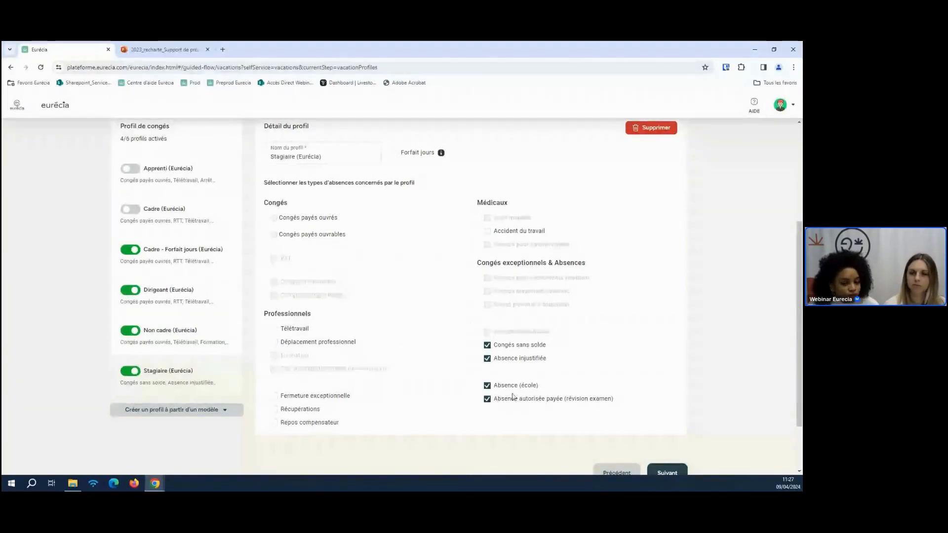
pyautogui.click(295, 399)
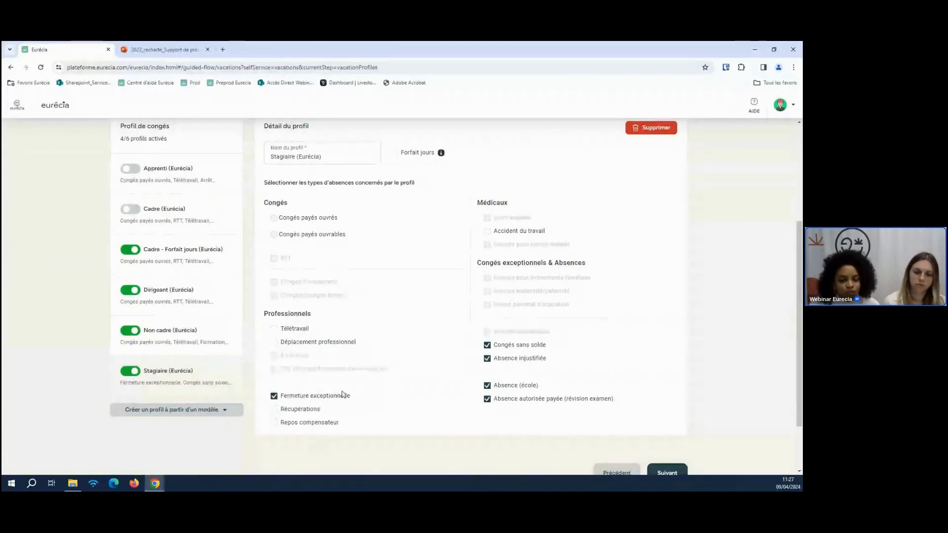
# Examine the models available for creating an additional leave profile
pyautogui.scroll(1, 348, 392)
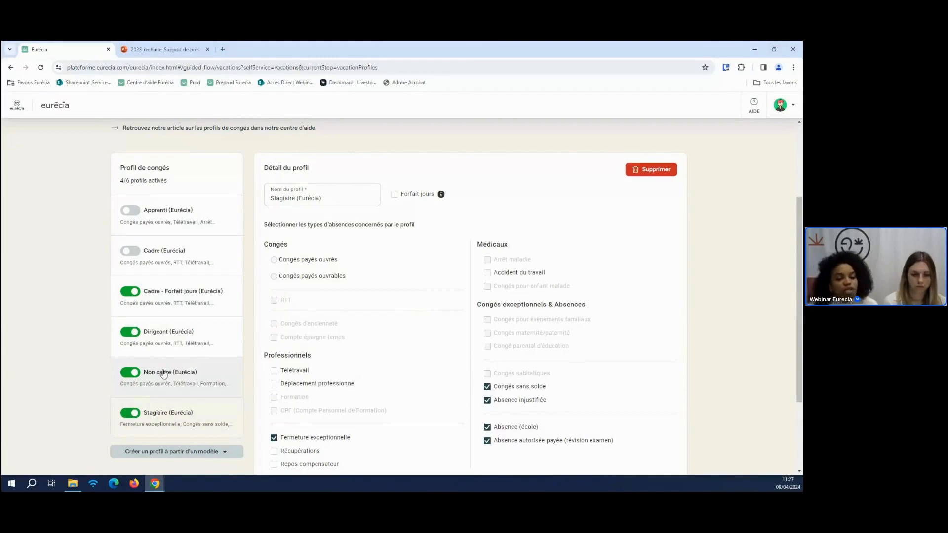
pyautogui.click(180, 459)
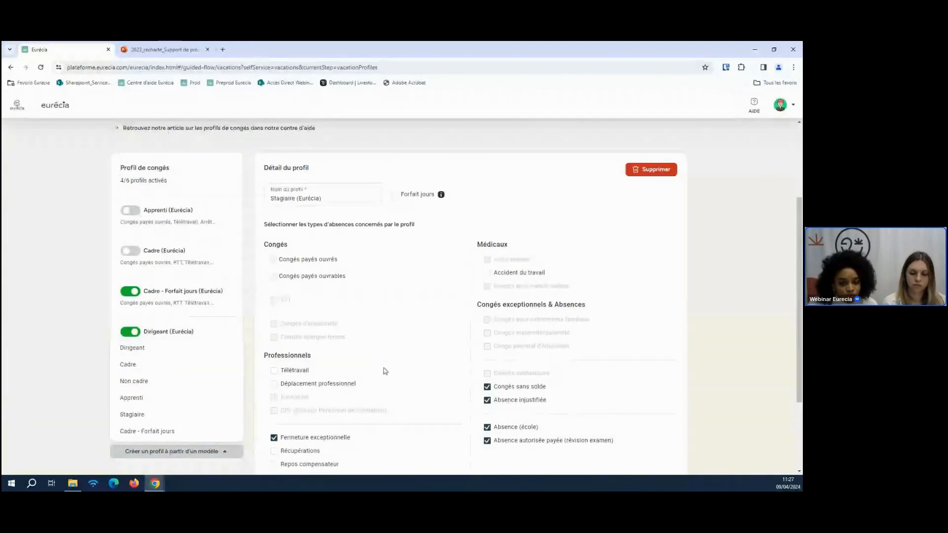
pyautogui.scroll(-1, 397, 376)
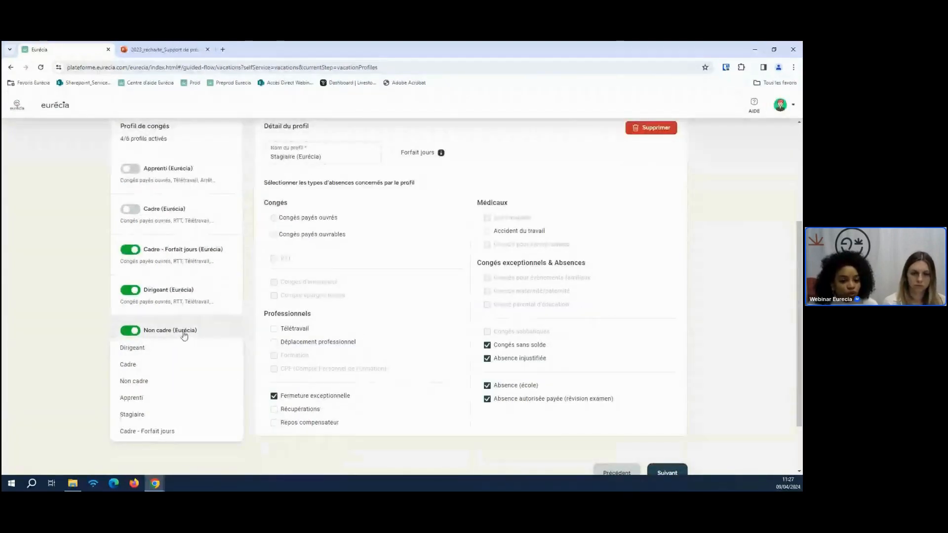
# Check the Non cadre profile's absence types and continue to the Utilisateurs stage of the leave setup
pyautogui.click(218, 333)
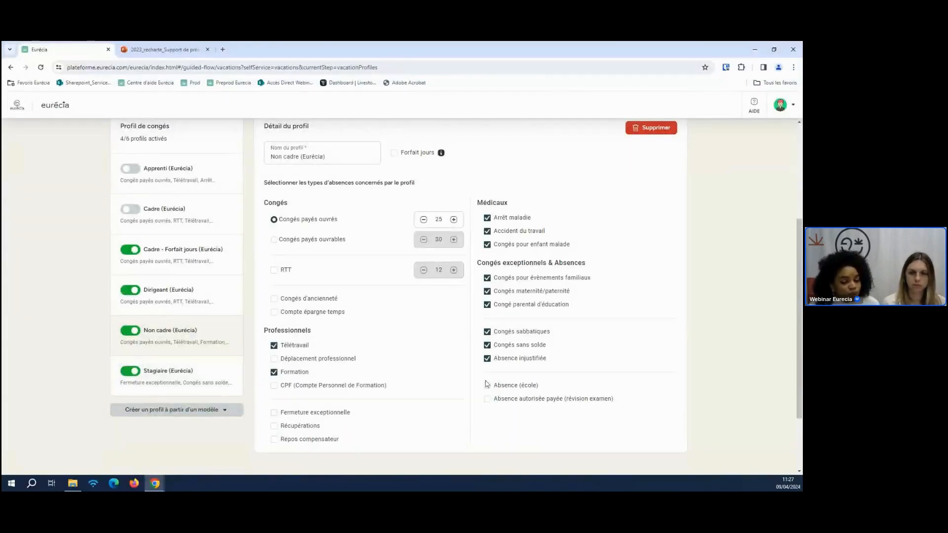
pyautogui.scroll(1, 474, 379)
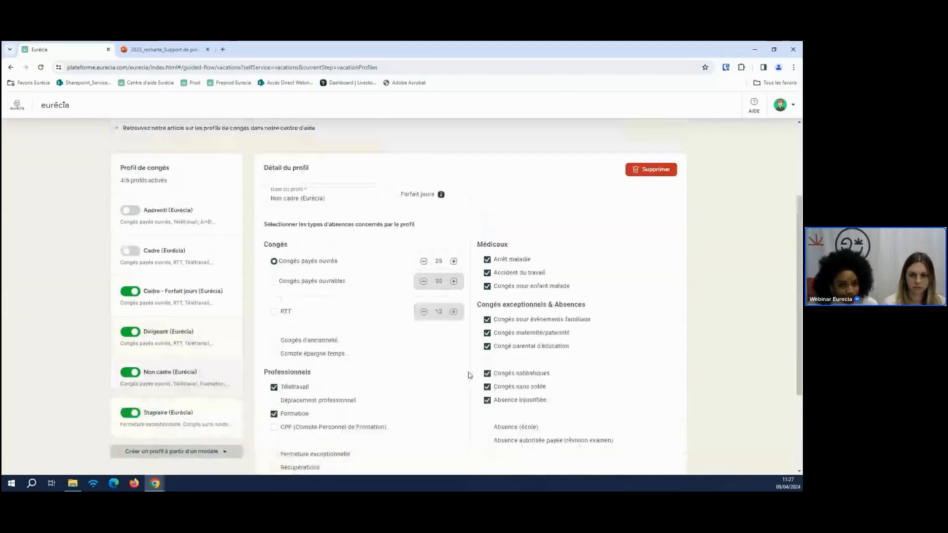
pyautogui.scroll(-1, 470, 375)
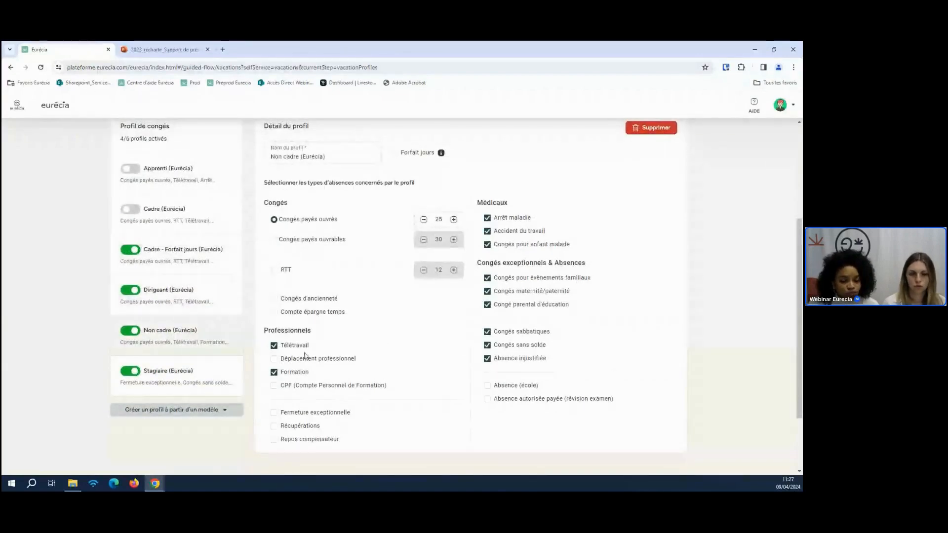
pyautogui.scroll(-1, 524, 375)
pyautogui.click(659, 447)
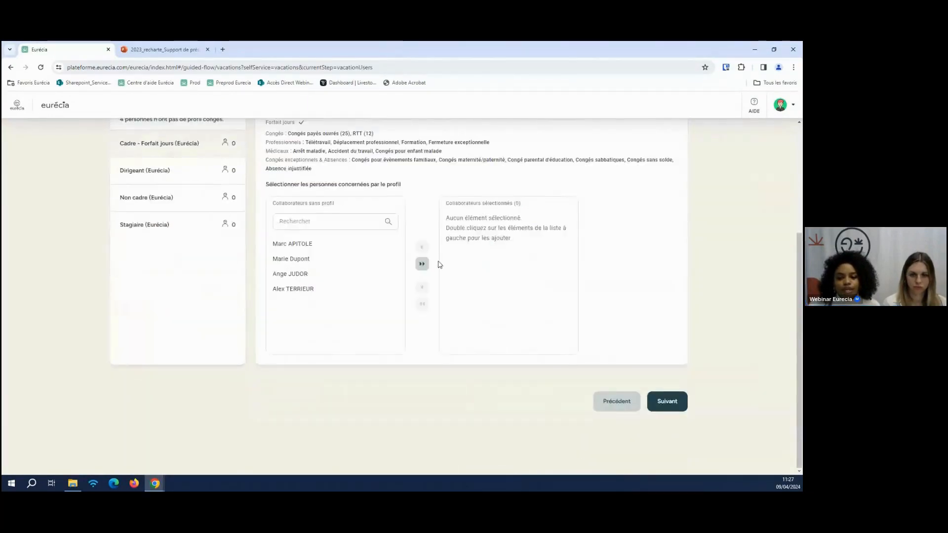
# Assign the first unassigned employee to the Cadre - Forfait jours profile and the following one to the Dirigeant profile
pyautogui.scroll(1, 469, 285)
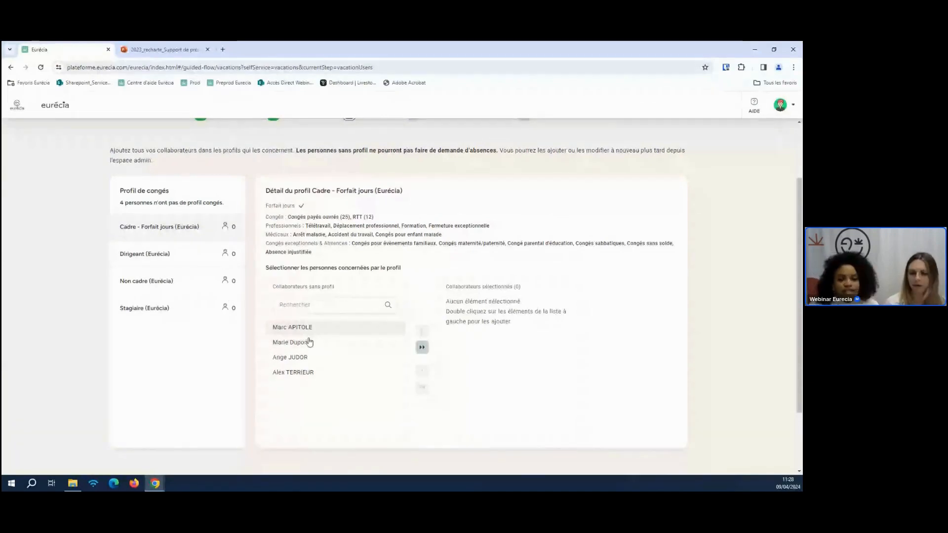
pyautogui.click(336, 330)
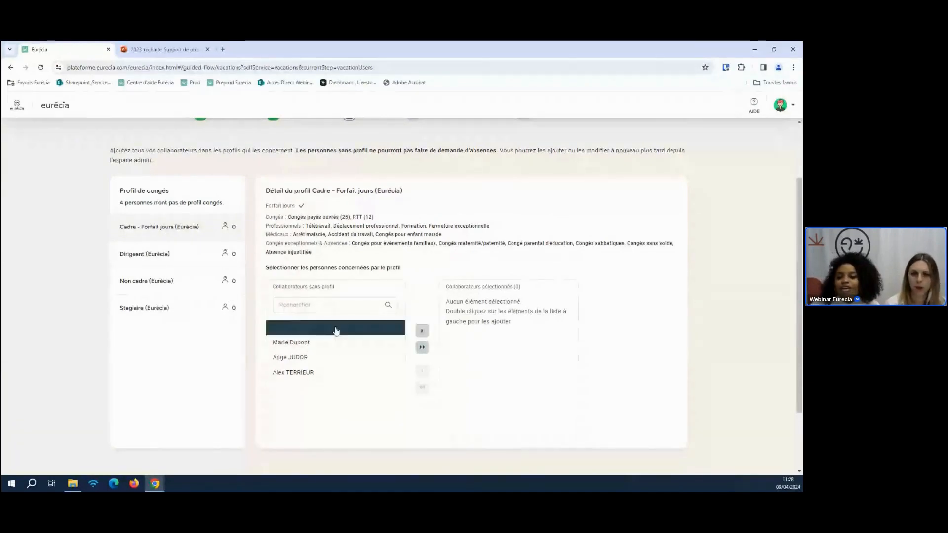
pyautogui.click(422, 331)
pyautogui.click(176, 254)
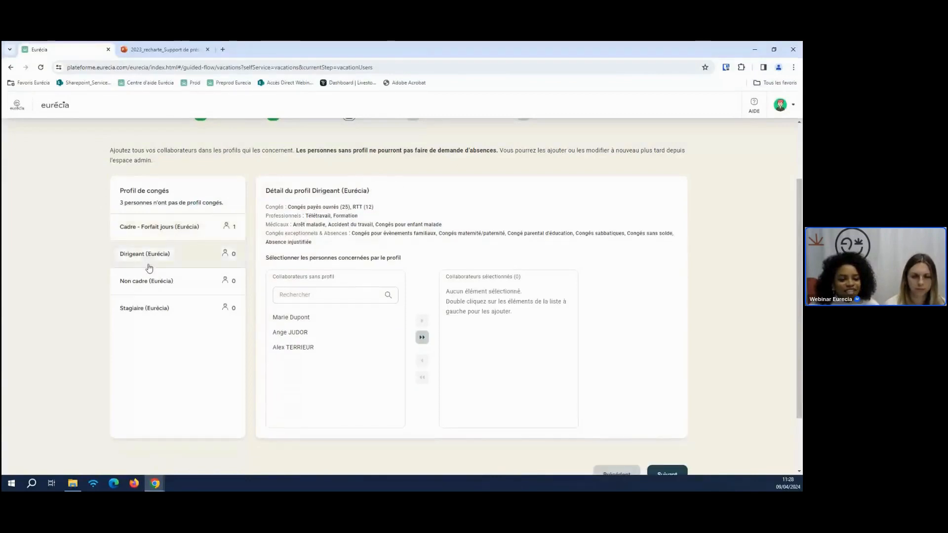
pyautogui.click(302, 319)
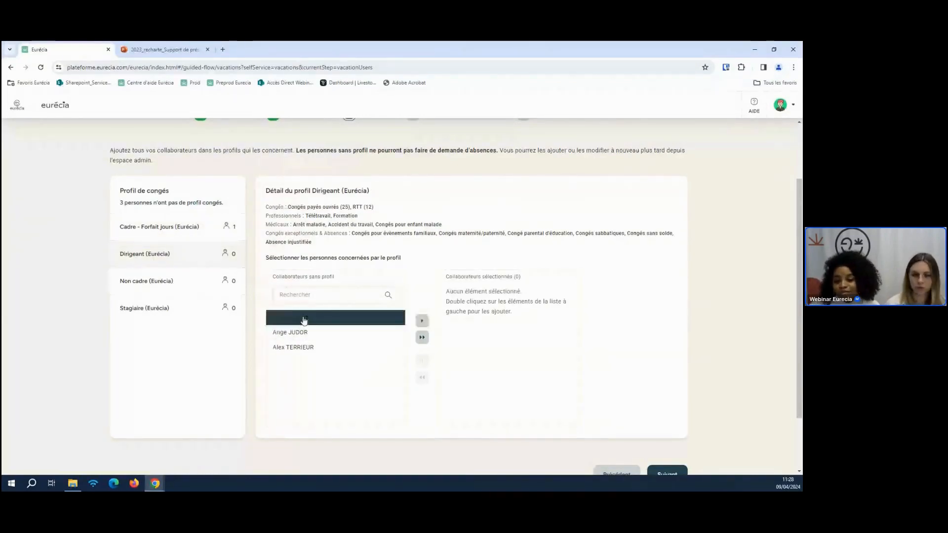
pyautogui.click(422, 320)
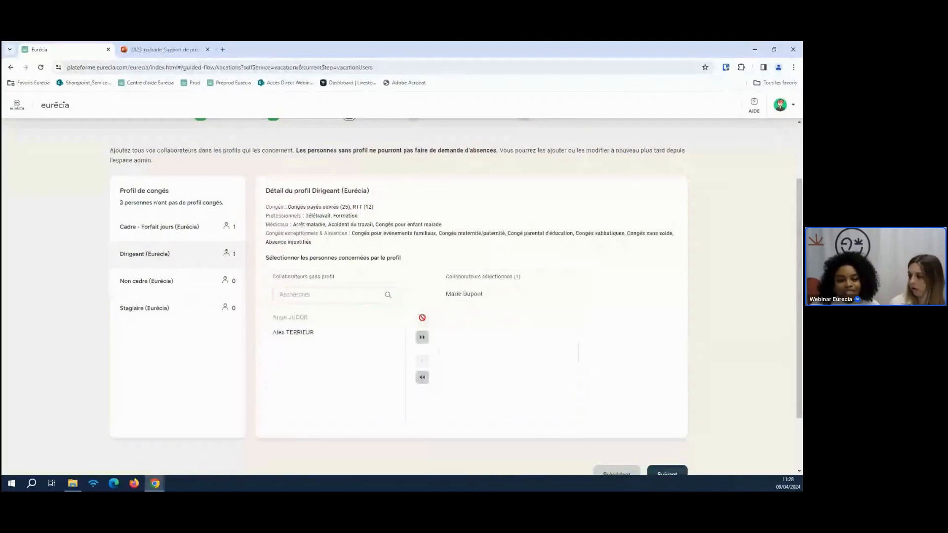
# Assign the first of the two remaining employees to the Non cadre profile and the last one to the Stagiaire profile
pyautogui.click(169, 289)
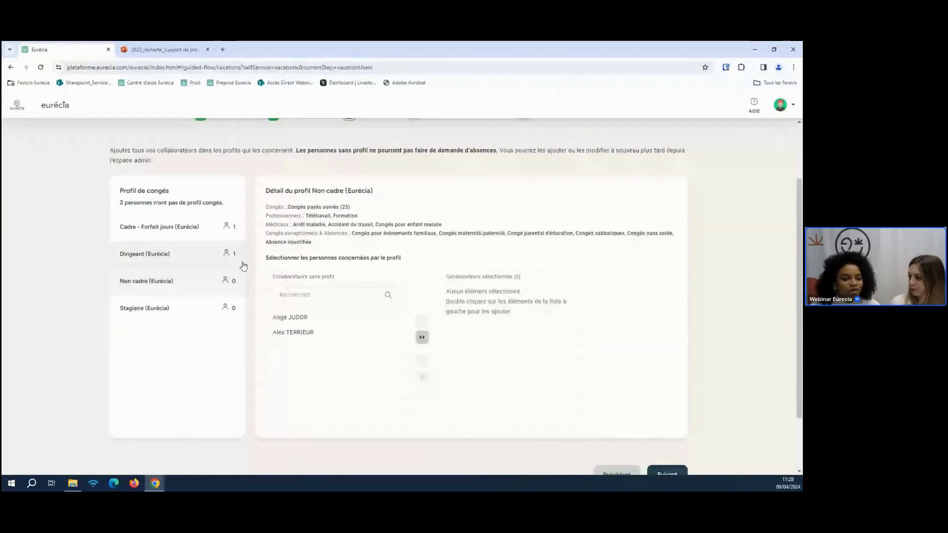
pyautogui.click(289, 322)
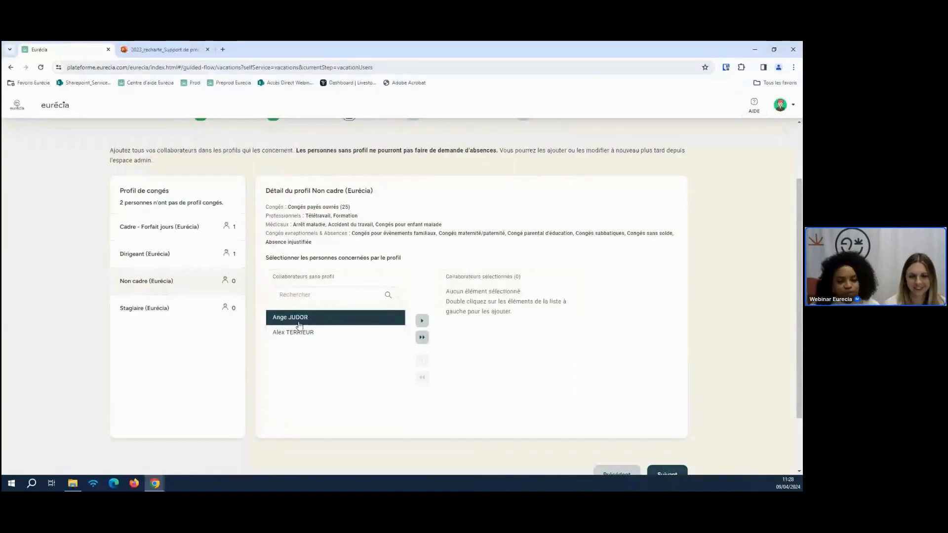
pyautogui.click(422, 321)
pyautogui.click(169, 311)
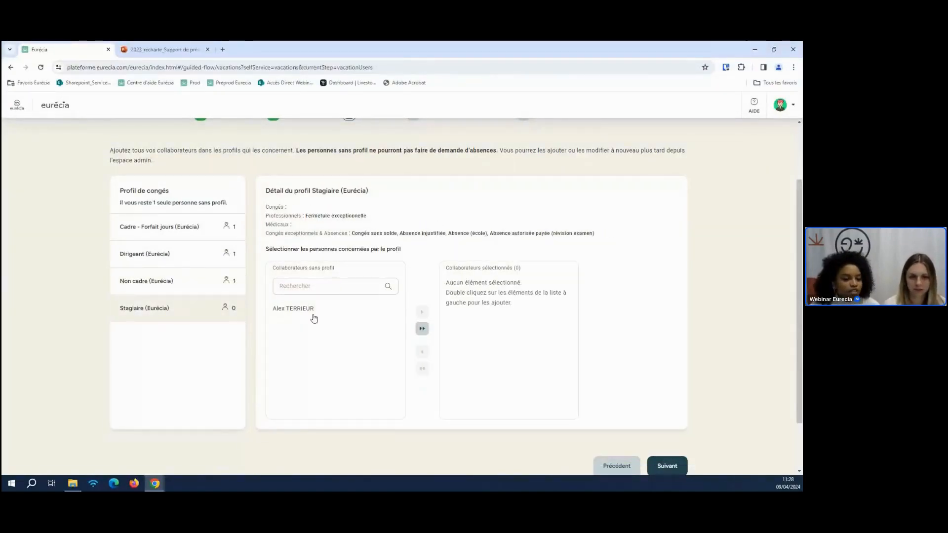
pyautogui.click(320, 309)
pyautogui.click(421, 312)
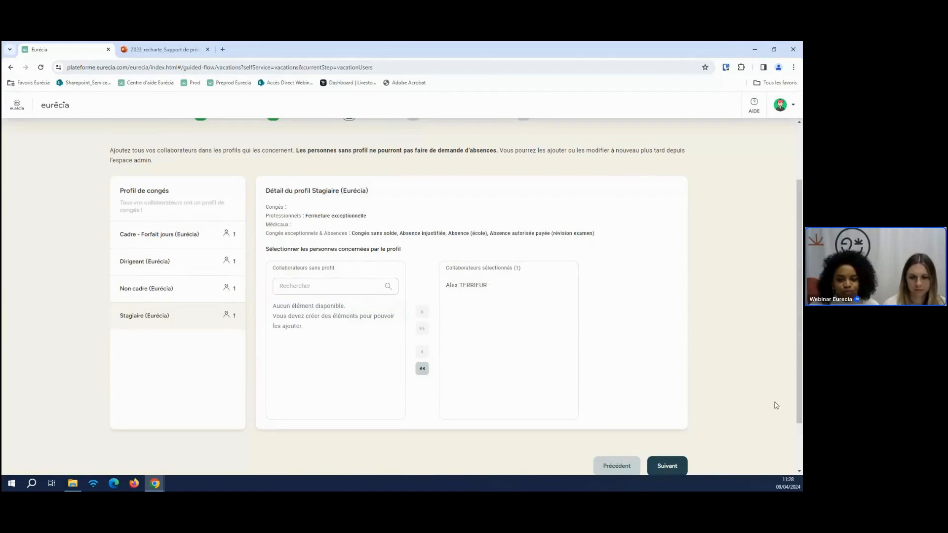
# Validate the leave profile assignments and continue past the counter import stage to the manual leave counter update
pyautogui.click(677, 464)
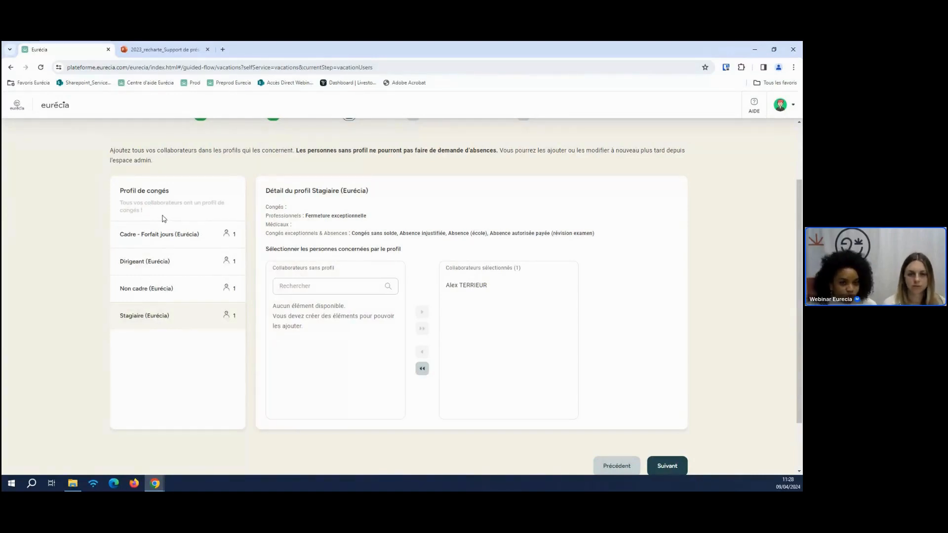
pyautogui.click(669, 466)
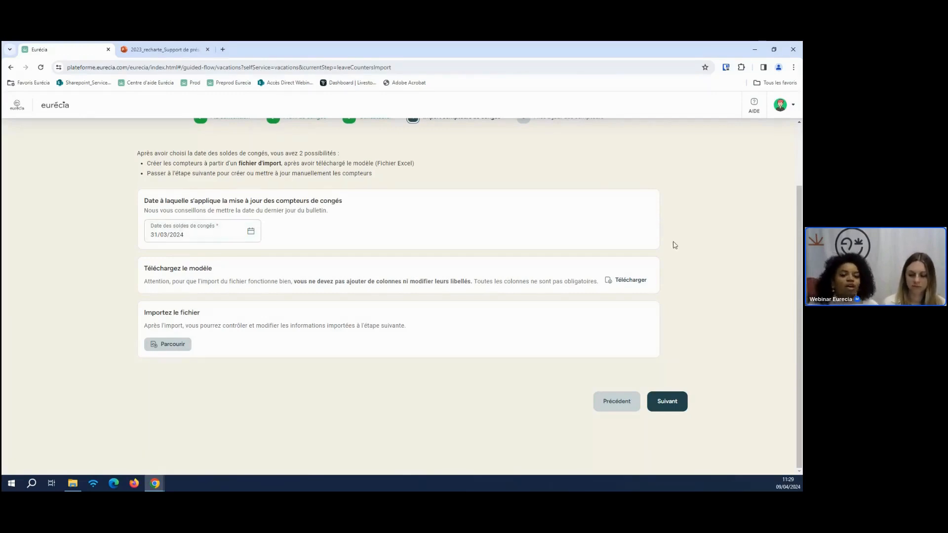
pyautogui.click(634, 286)
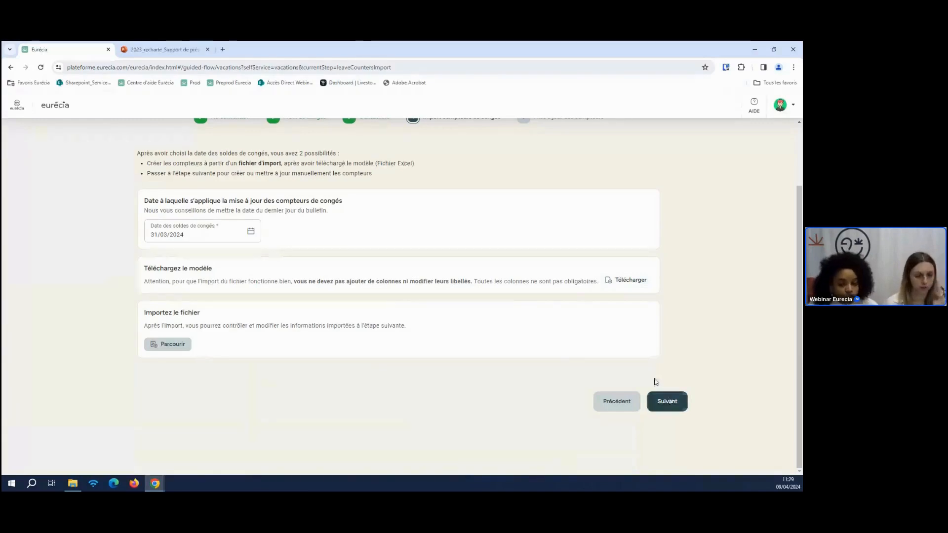
pyautogui.click(668, 402)
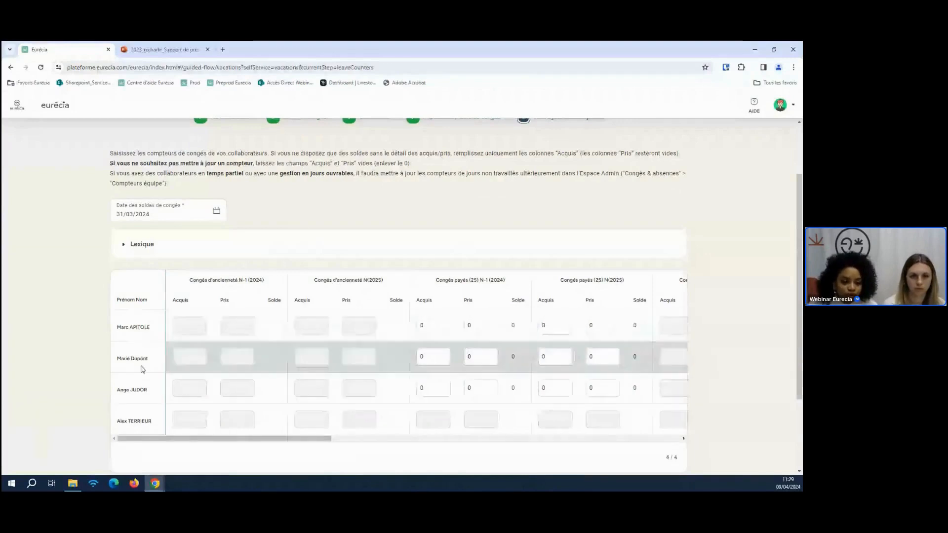
# For the first employee, enter 25 acquired under Congés payés (25) N-1 (2024), and 10 acquired and 8 taken under RTT (12) N-1 (2023)
pyautogui.click(433, 325)
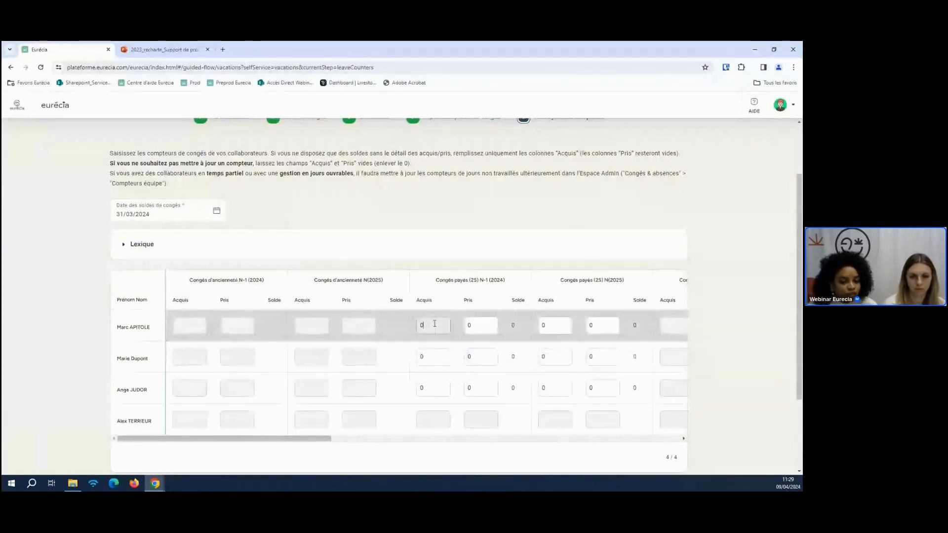
pyautogui.write('25')
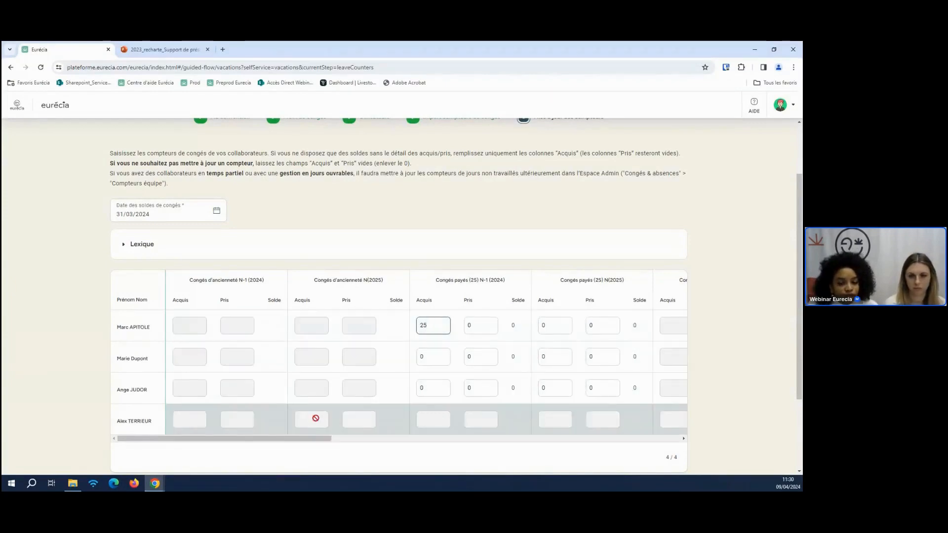
pyautogui.moveTo(311, 439); pyautogui.dragTo(486, 447)
pyautogui.click(458, 322)
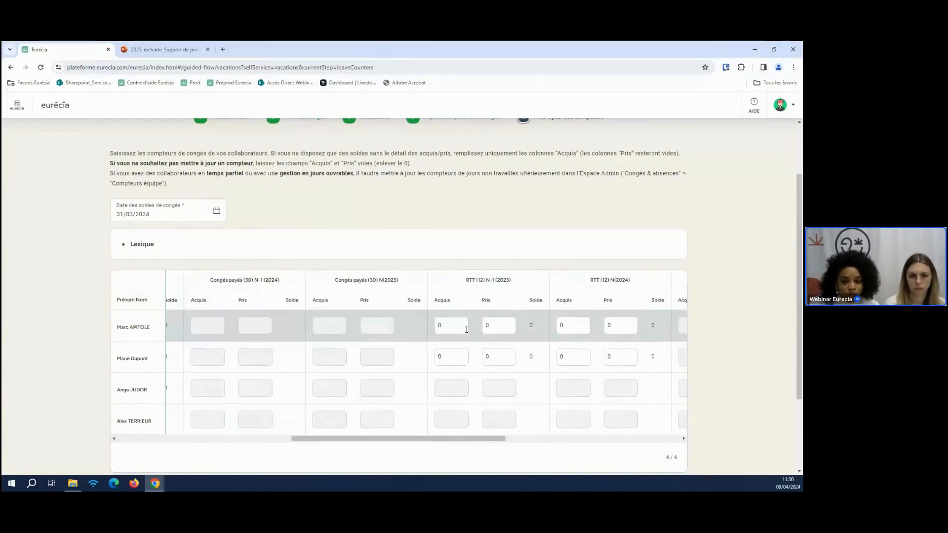
pyautogui.write('1')
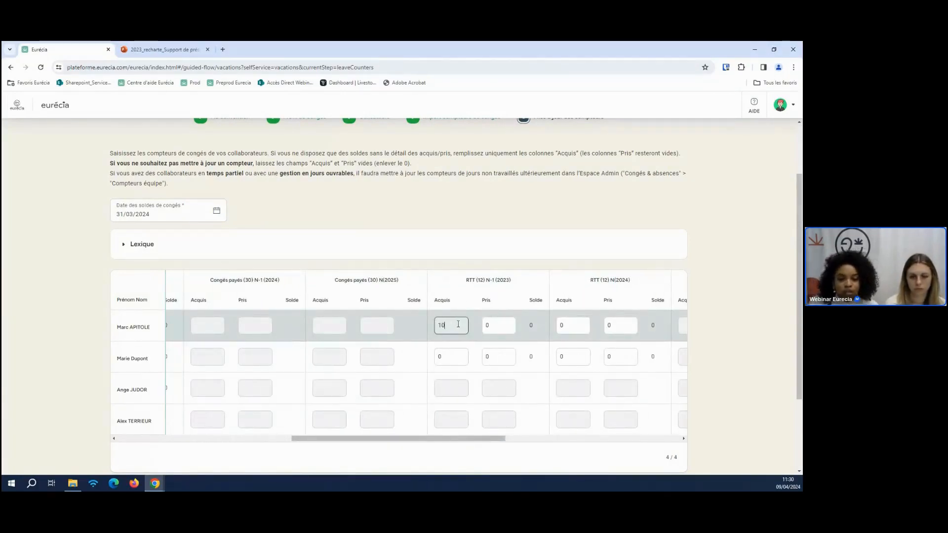
pyautogui.click(496, 327)
pyautogui.press('BackSpace')
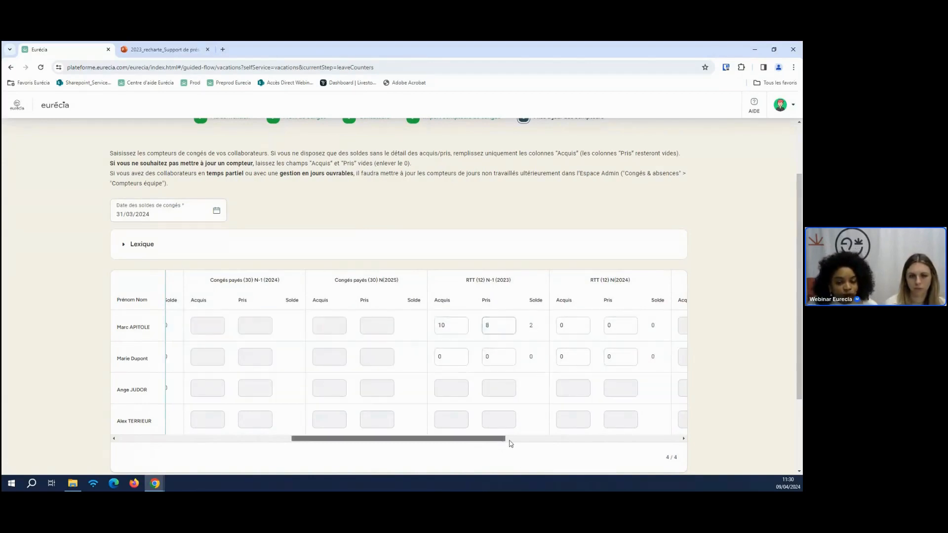
pyautogui.moveTo(510, 441); pyautogui.dragTo(366, 440)
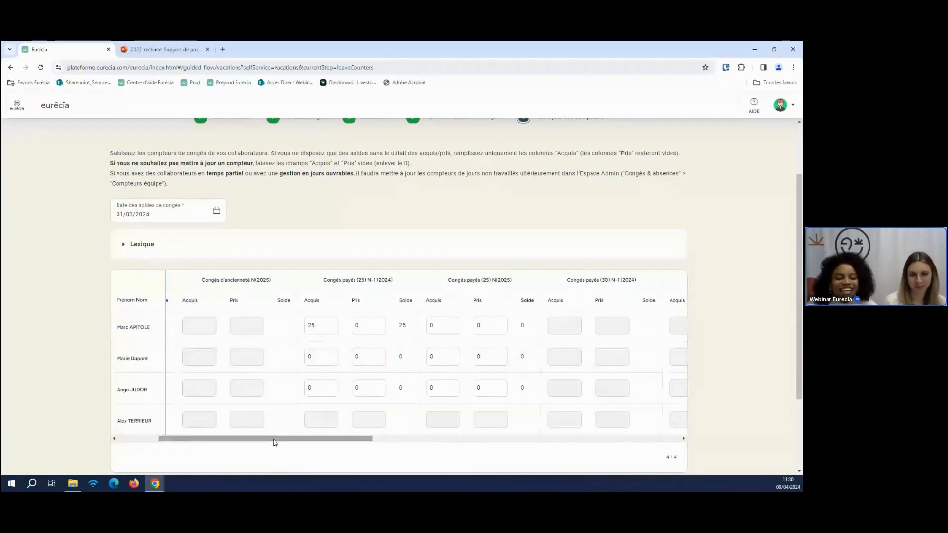
pyautogui.moveTo(275, 441); pyautogui.dragTo(212, 441)
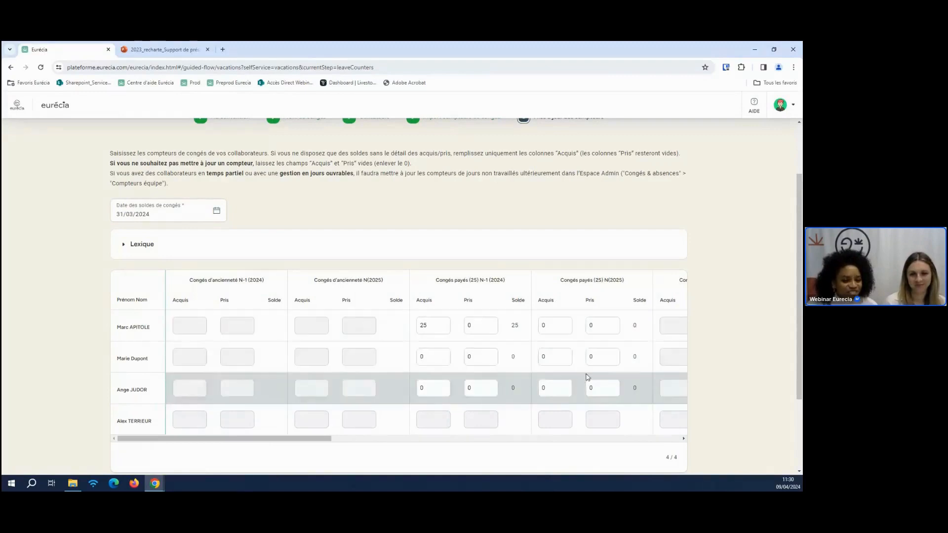
# Finish the leave and absences setup and start the Notes de frais setup at its expense profile stage
pyautogui.scroll(-3, 648, 383)
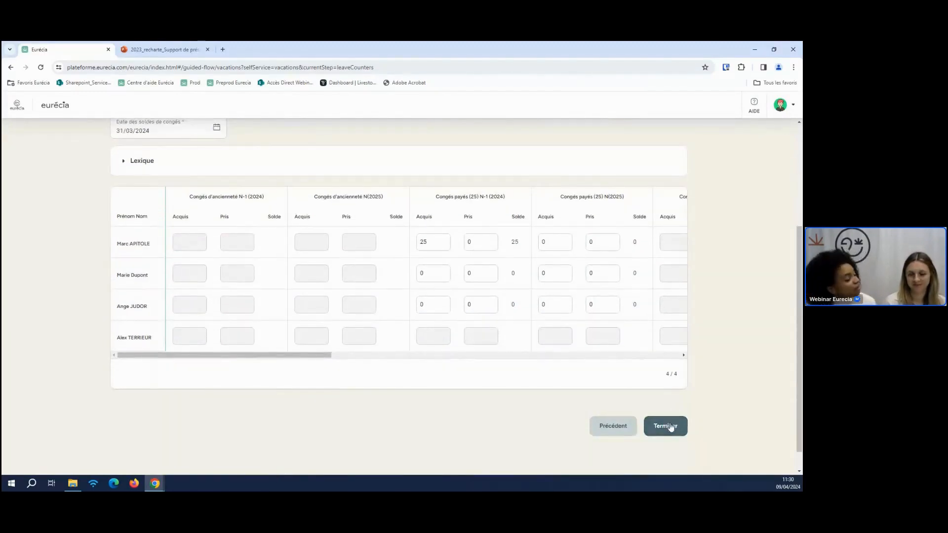
pyautogui.click(667, 427)
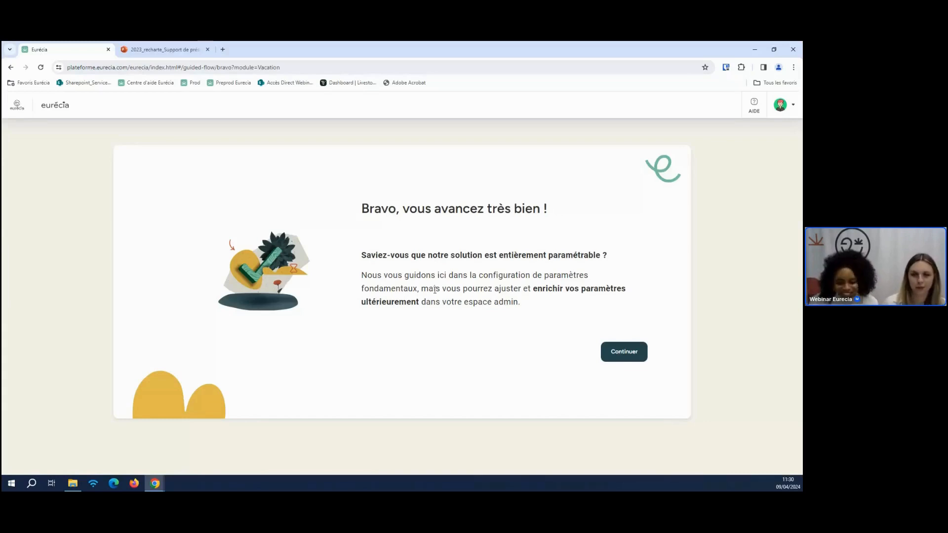
pyautogui.click(625, 352)
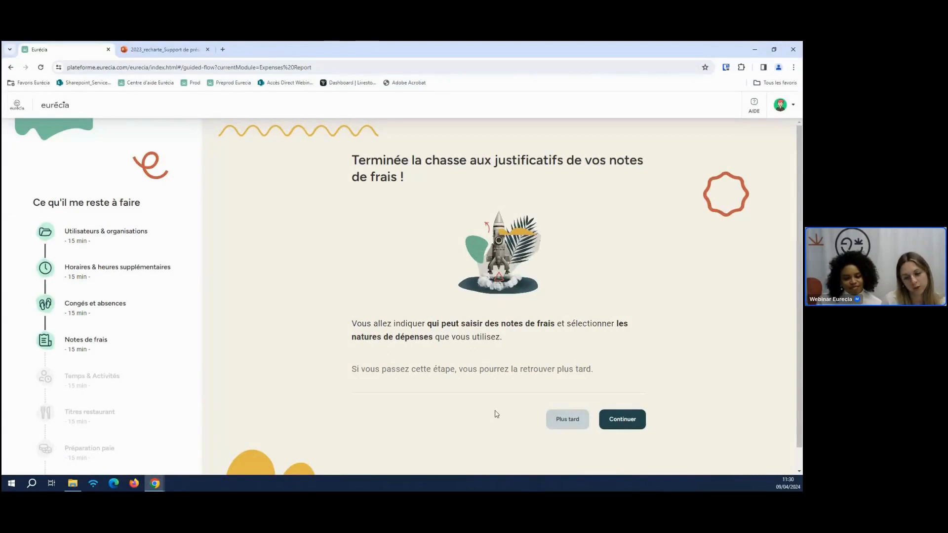
pyautogui.click(637, 421)
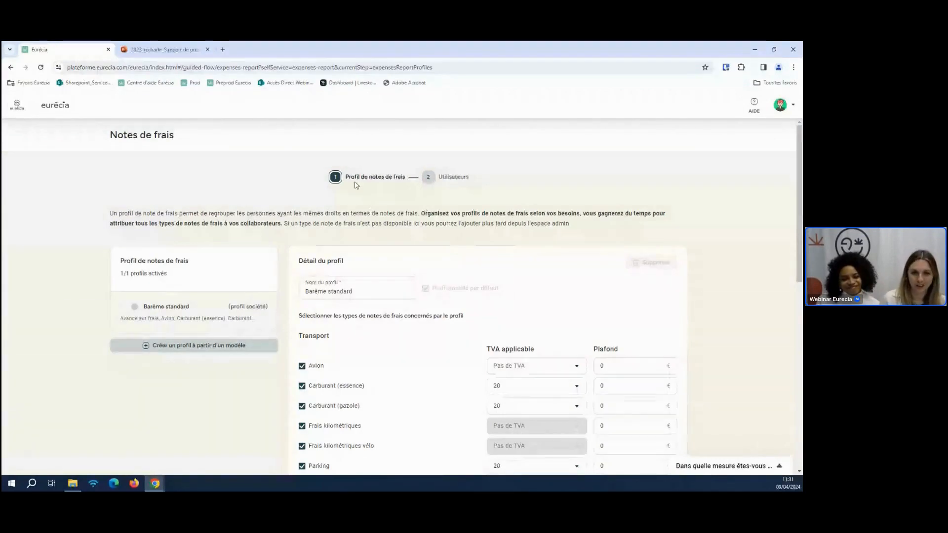
pyautogui.moveTo(344, 177); pyautogui.dragTo(408, 182)
pyautogui.click(420, 200)
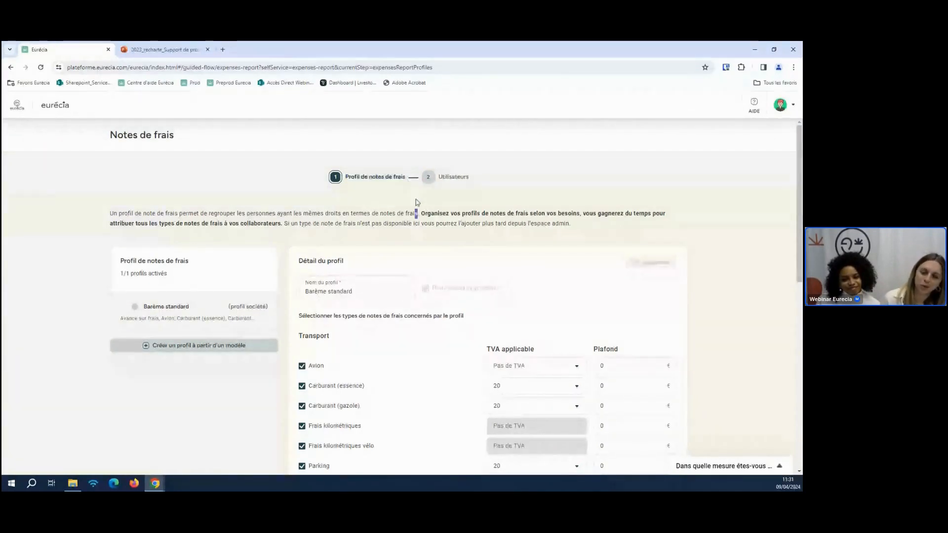
# Rename the Barème standard expense profile as "Barème standard - commercial"
pyautogui.scroll(-2, 568, 211)
pyautogui.scroll(-3, 753, 236)
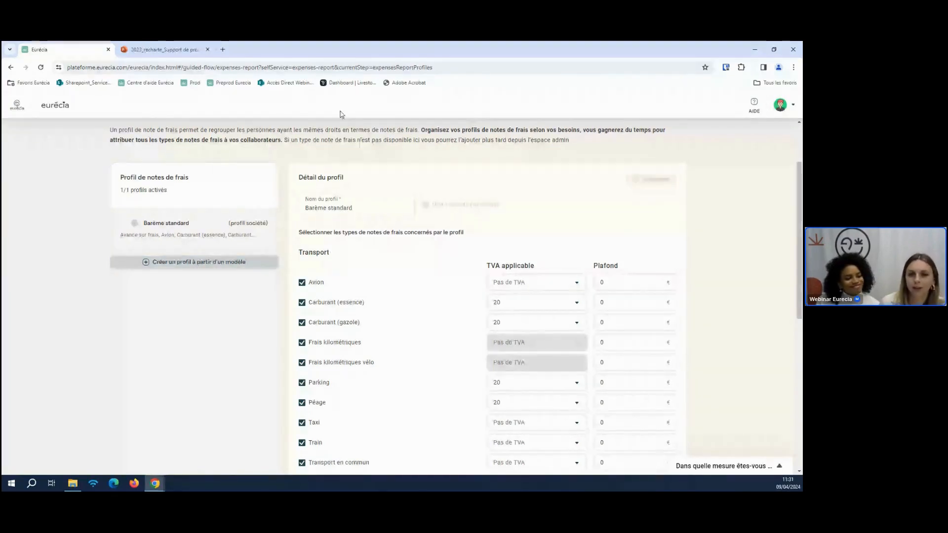
pyautogui.click(383, 204)
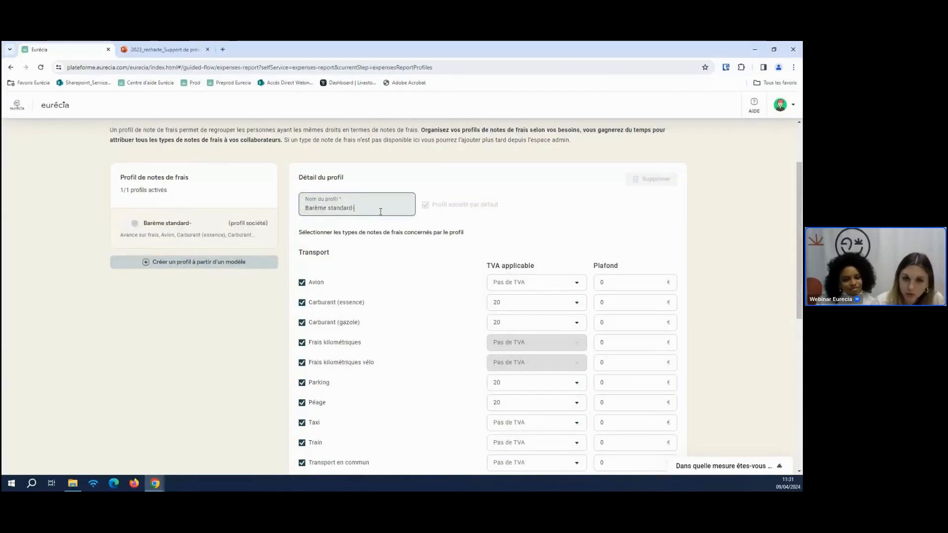
pyautogui.write('-')
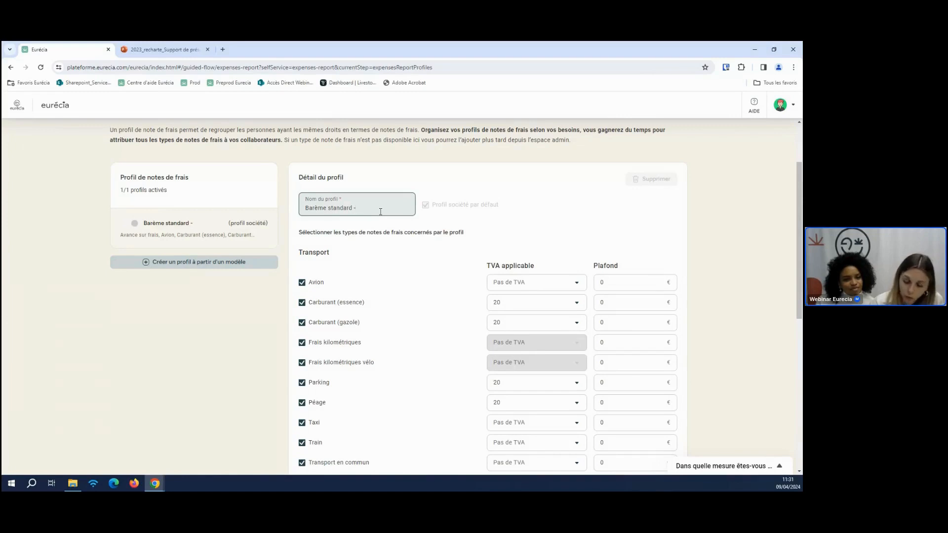
pyautogui.write(' commercial')
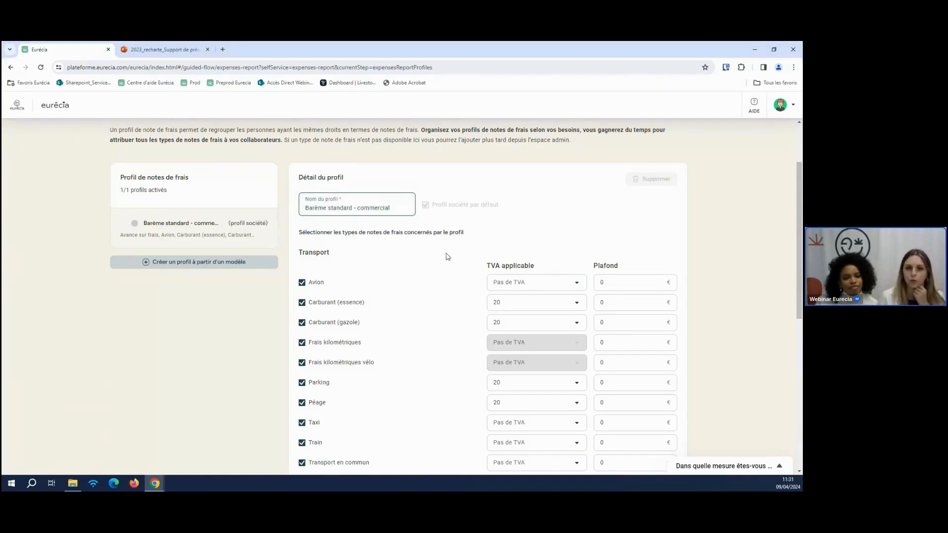
pyautogui.click(446, 256)
# Examine the profile's Transport, Repas and Autres expense types with their applicable VAT and ceilings
pyautogui.scroll(-1, 446, 257)
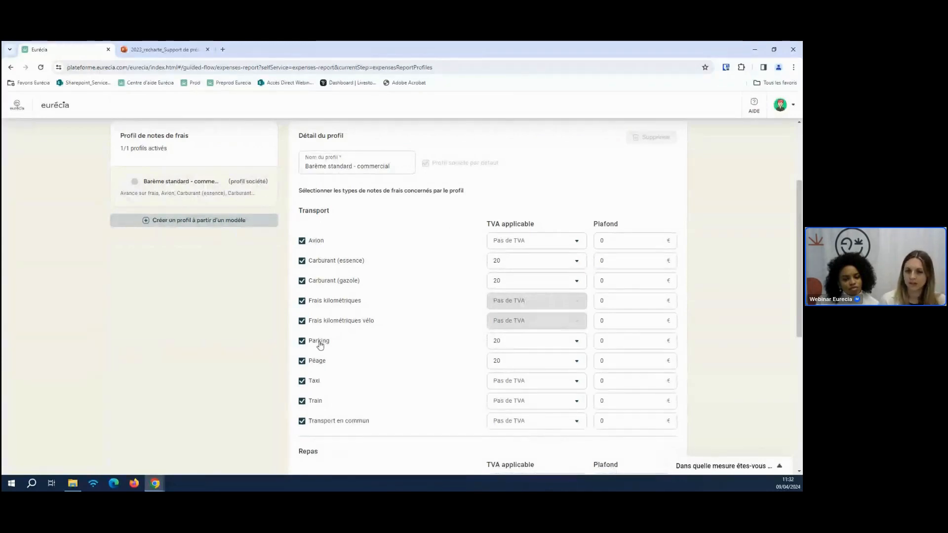
pyautogui.scroll(-1, 314, 373)
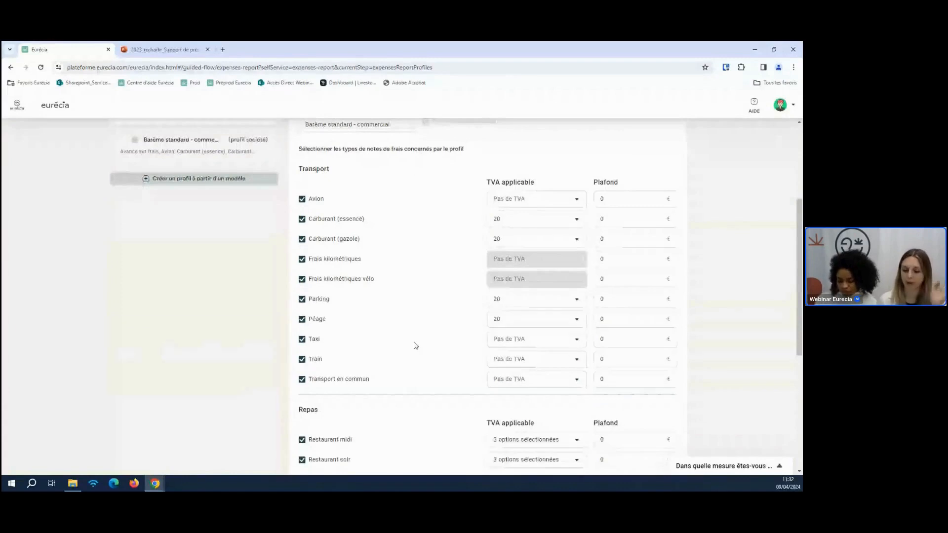
pyautogui.scroll(-2, 409, 340)
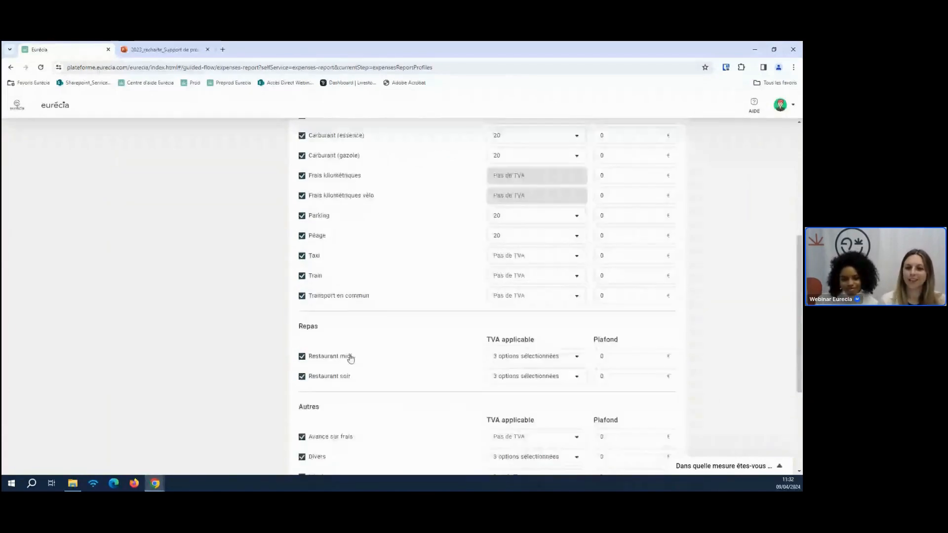
pyautogui.scroll(-1, 328, 343)
pyautogui.scroll(-2, 324, 333)
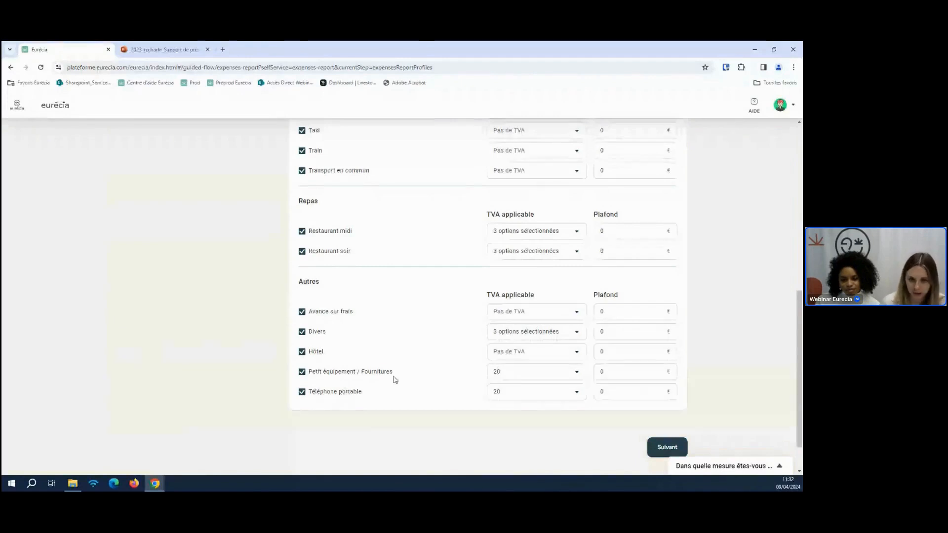
pyautogui.scroll(6, 385, 316)
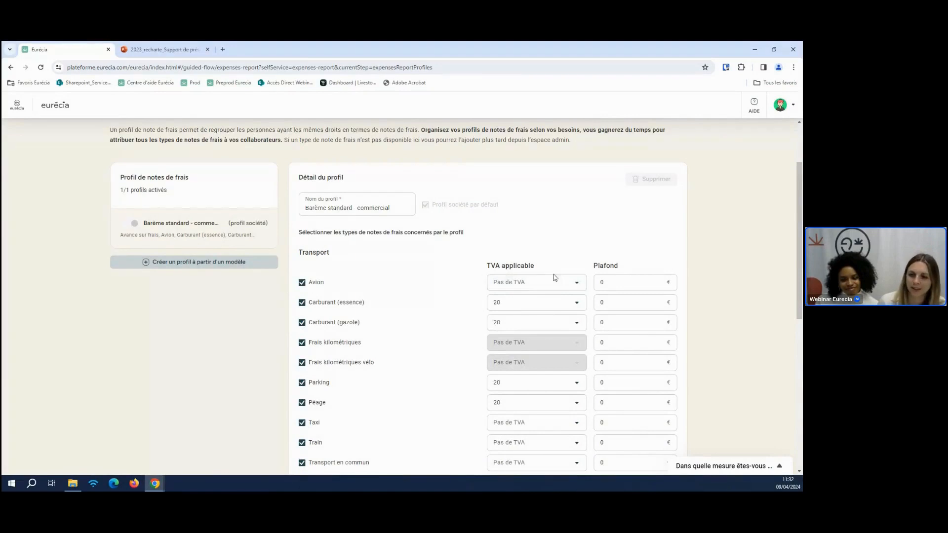
pyautogui.scroll(-1, 548, 289)
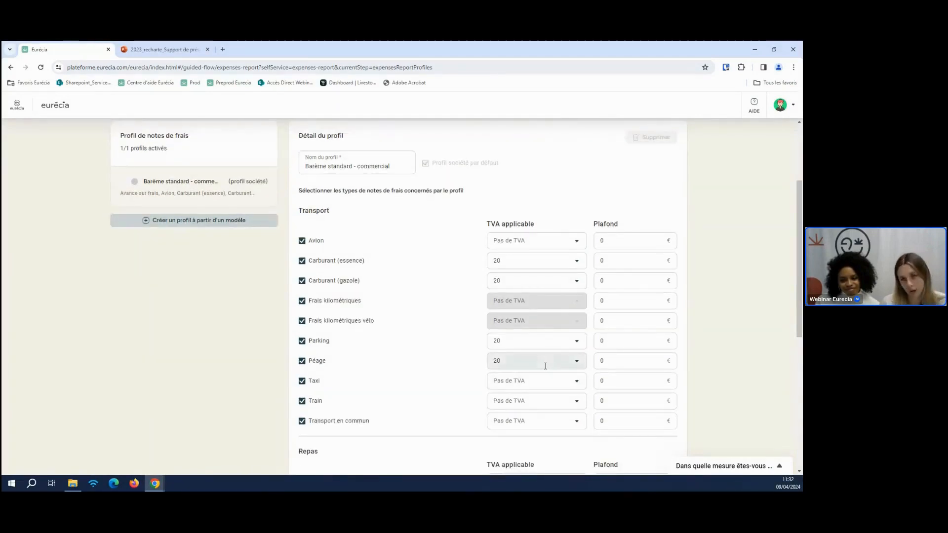
# Check which VAT rates are selected for the Restaurant midi expense type
pyautogui.scroll(-2, 544, 362)
pyautogui.scroll(-1, 567, 355)
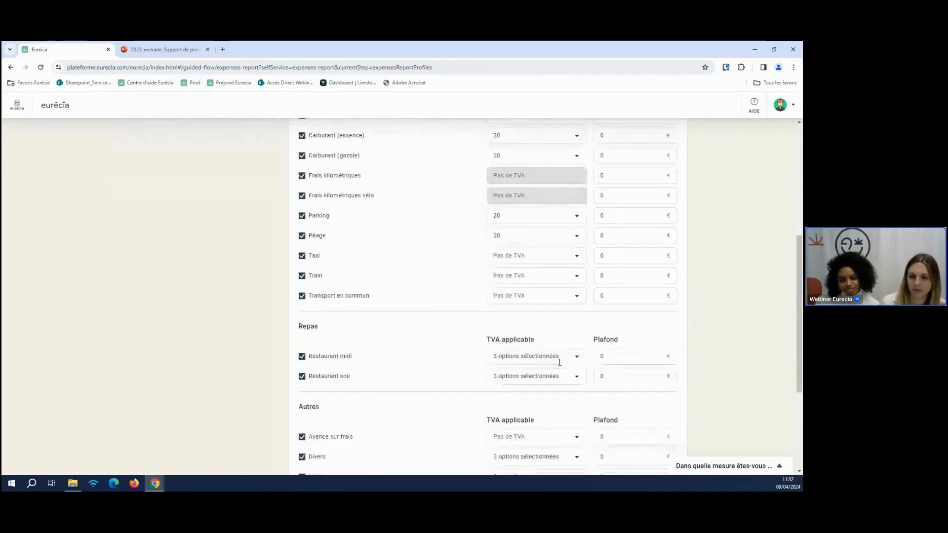
pyautogui.click(558, 358)
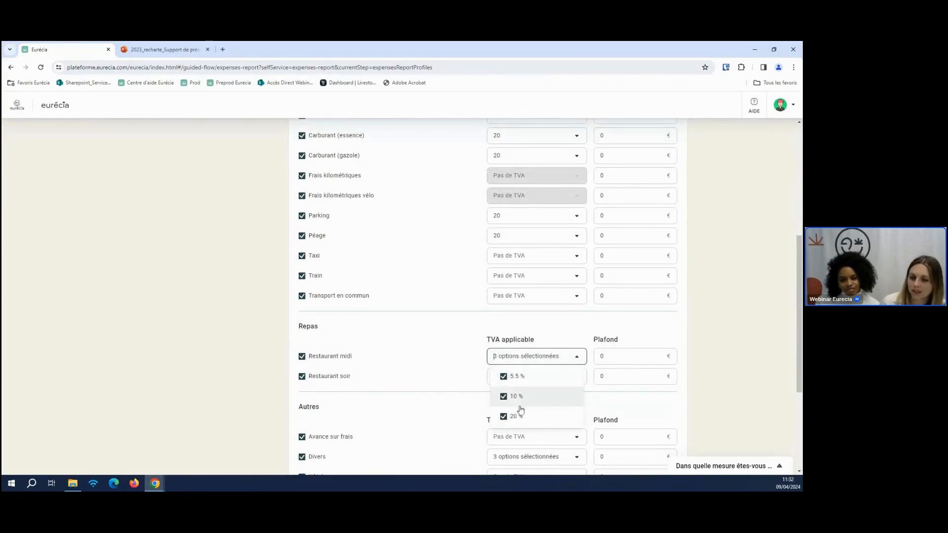
pyautogui.click(447, 348)
pyautogui.scroll(3, 567, 355)
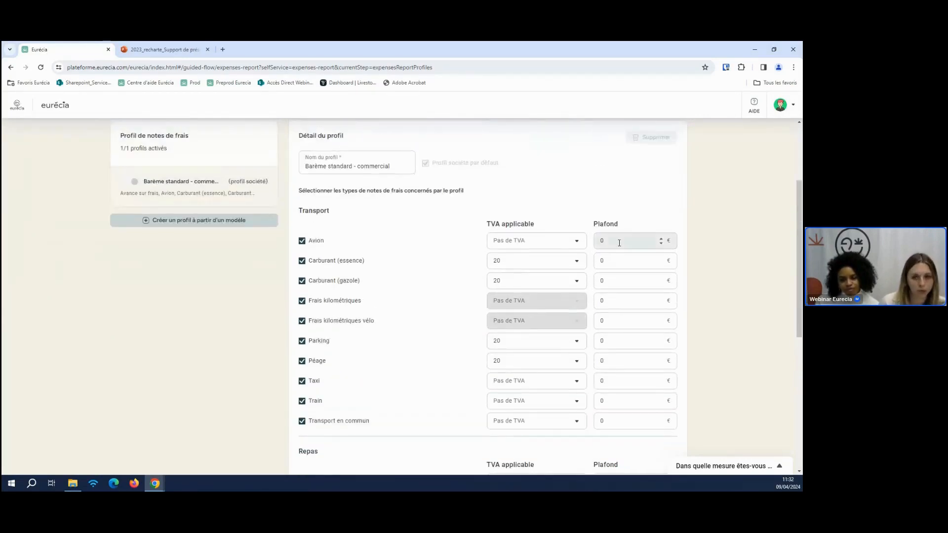
# Set the meal ceilings of the commercial profile to 20 € for Restaurant midi and 35 € for Restaurant soir
pyautogui.scroll(-2, 627, 346)
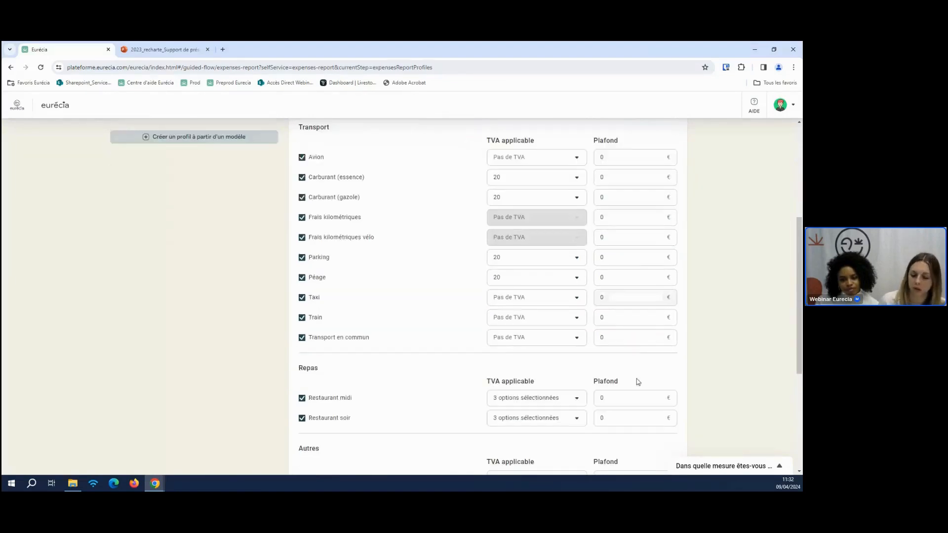
pyautogui.click(604, 393)
pyautogui.doubleClick(604, 393)
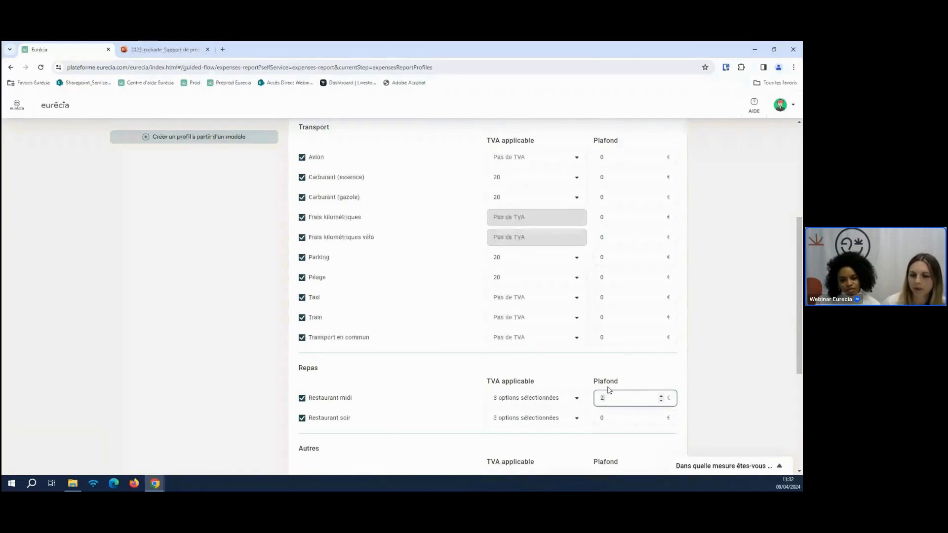
pyautogui.write('20')
pyautogui.doubleClick(734, 351)
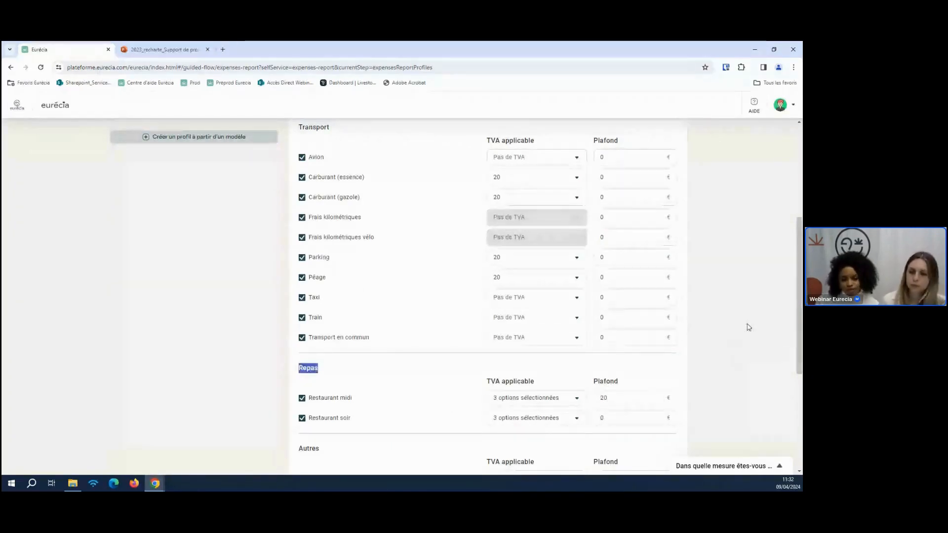
pyautogui.click(636, 398)
pyautogui.doubleClick(635, 417)
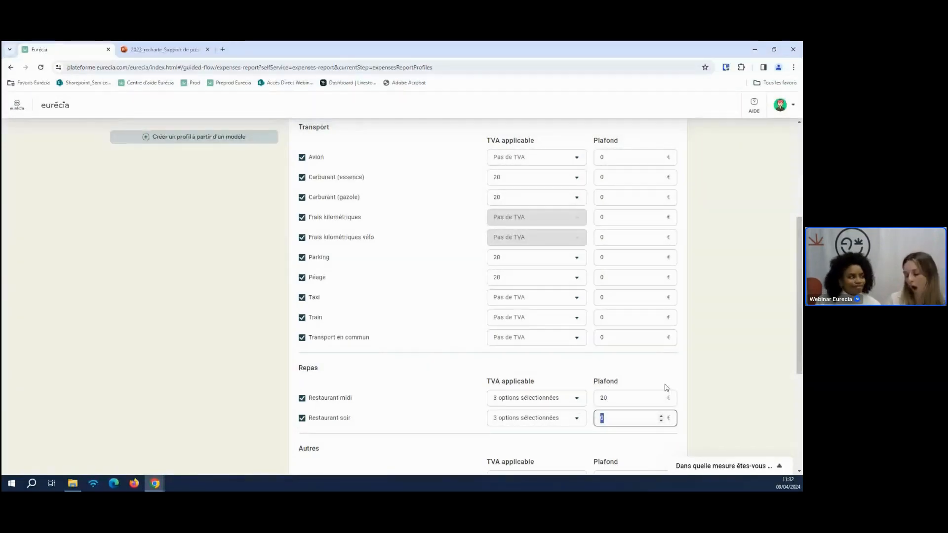
pyautogui.write('35')
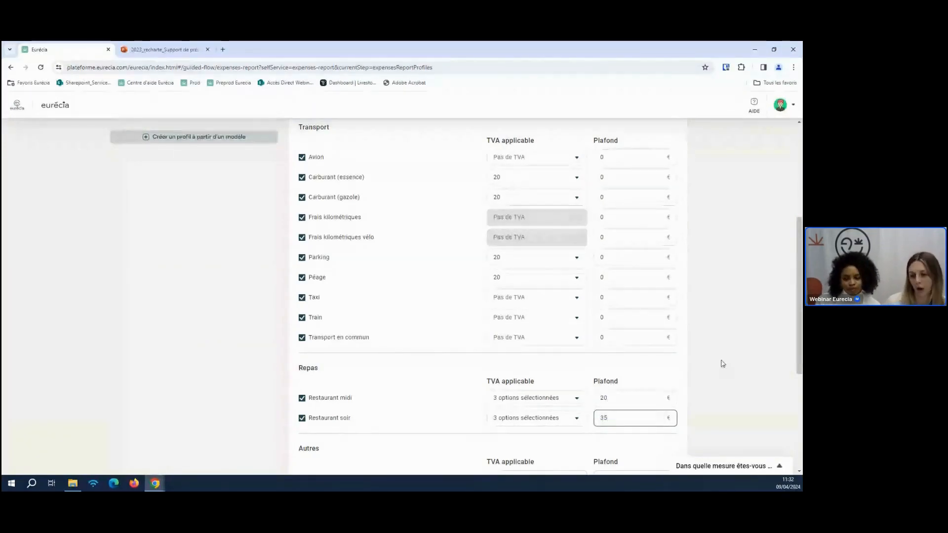
pyautogui.click(722, 361)
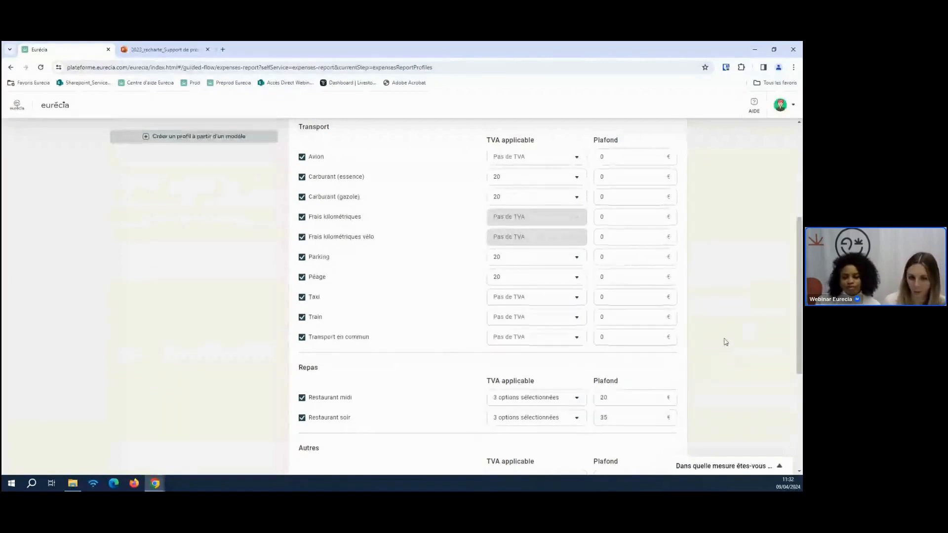
# Create a second expense profile from the template and name it "Barème standard - bureaux"
pyautogui.scroll(-1, 699, 360)
pyautogui.scroll(2, 635, 366)
pyautogui.scroll(2, 635, 366)
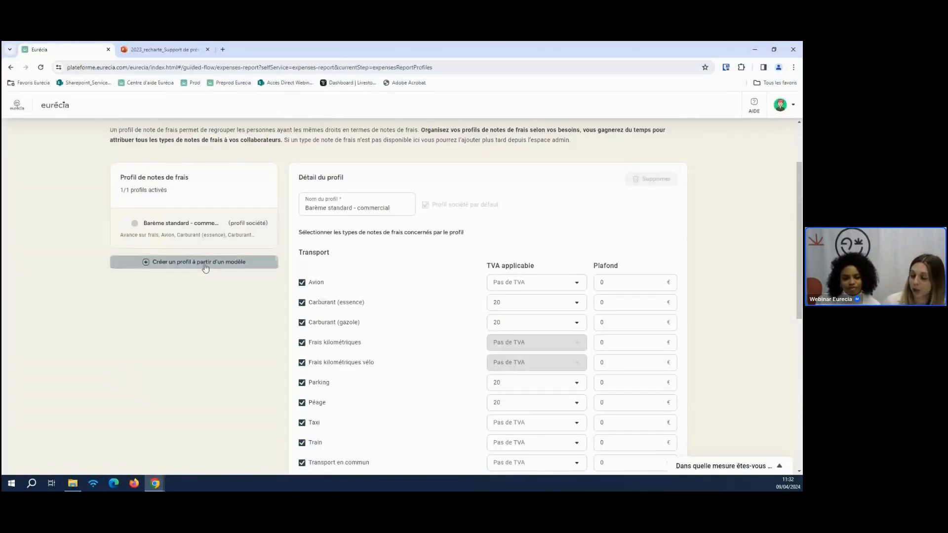
pyautogui.click(206, 268)
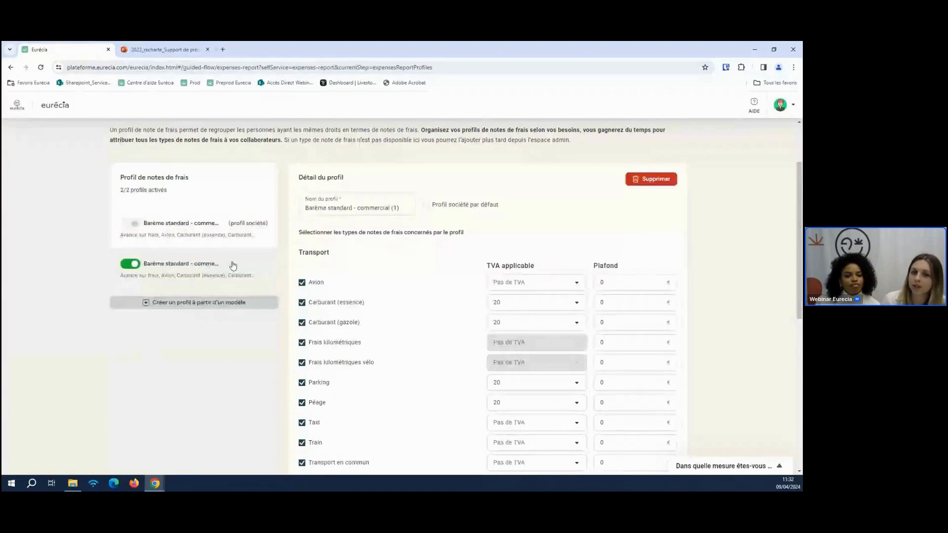
pyautogui.click(386, 208)
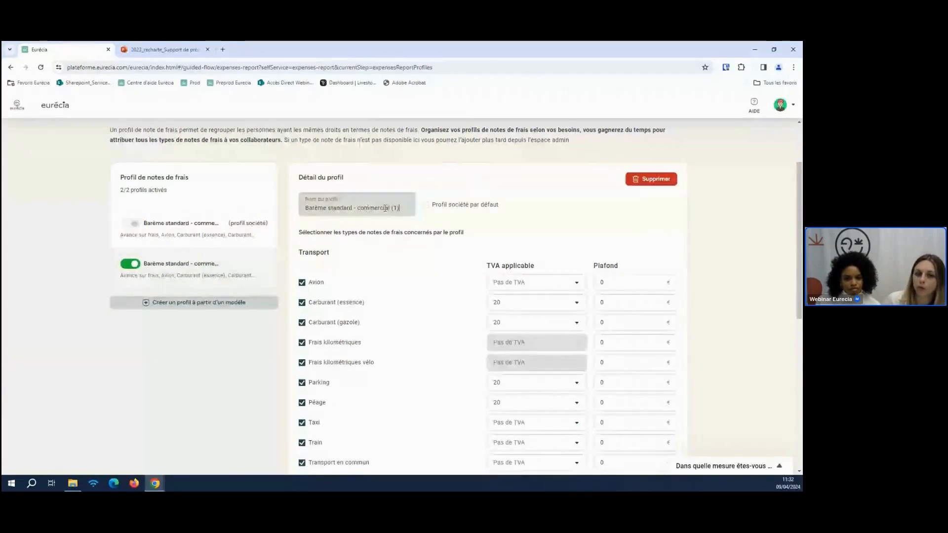
pyautogui.moveTo(399, 209); pyautogui.dragTo(359, 211)
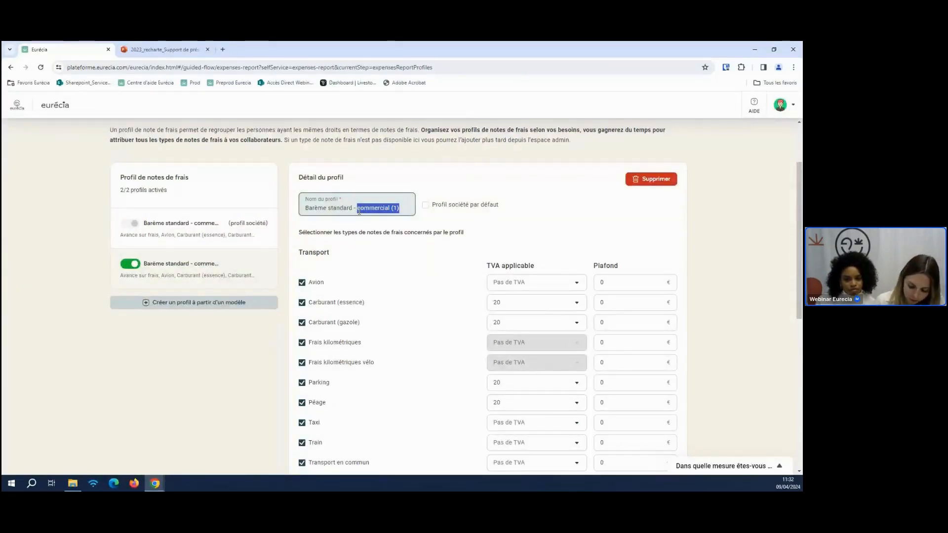
pyautogui.write('bureaux')
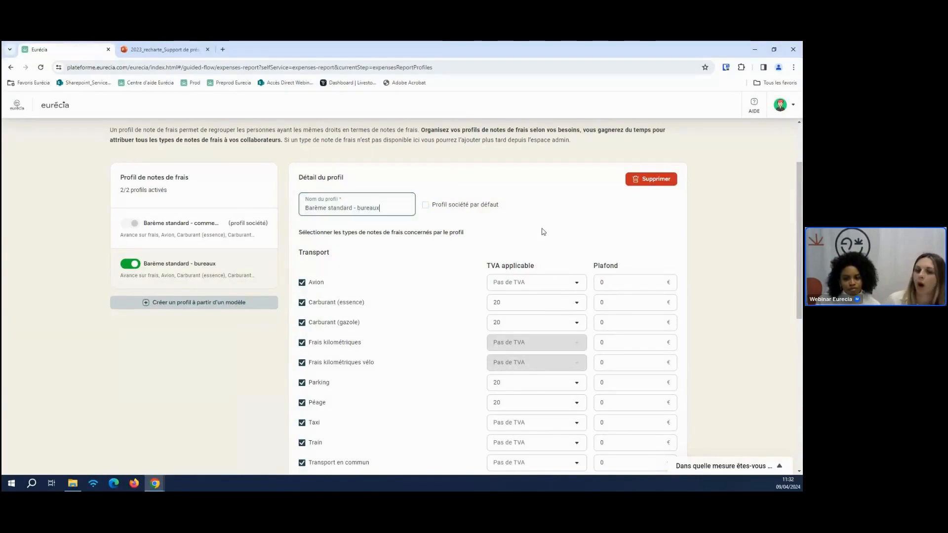
pyautogui.click(543, 232)
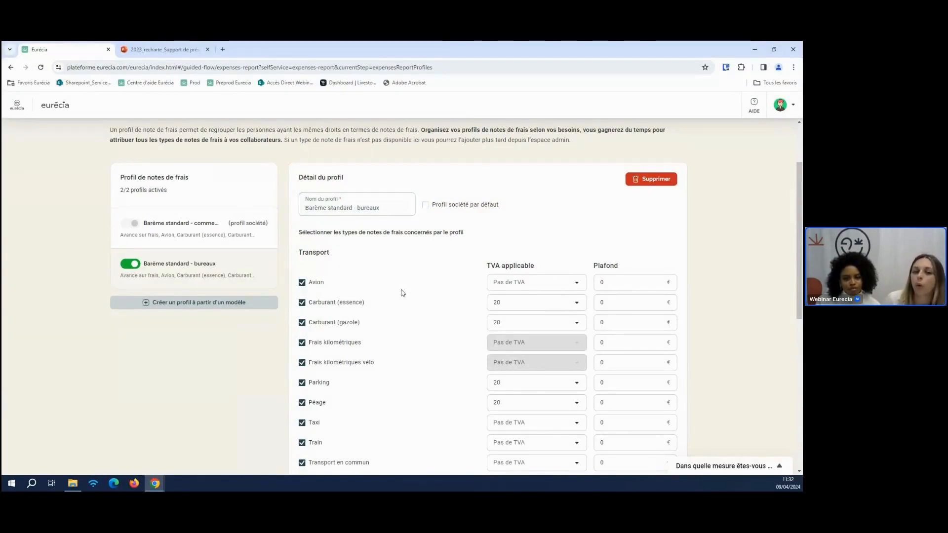
# Exclude the Avion and Téléphone portable expense types from the bureaux profile
pyautogui.click(302, 283)
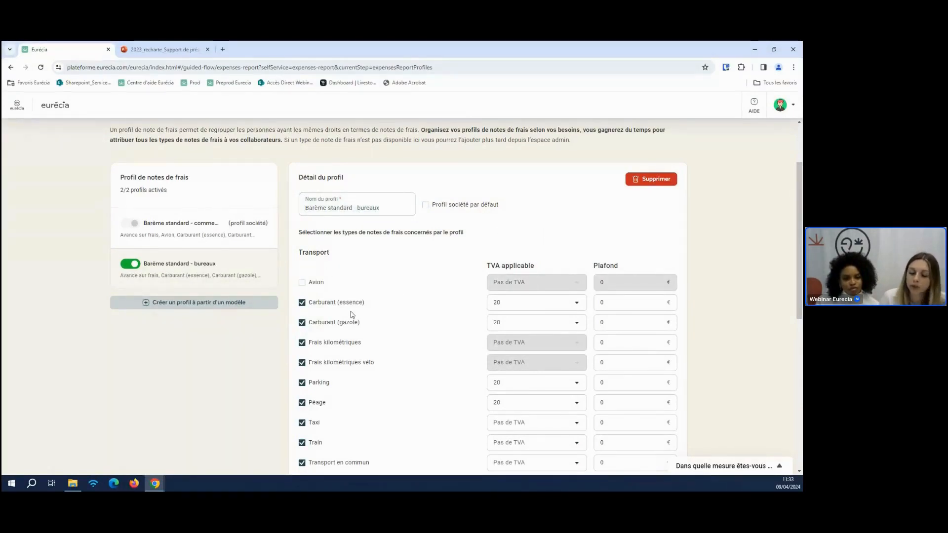
pyautogui.scroll(-1, 323, 296)
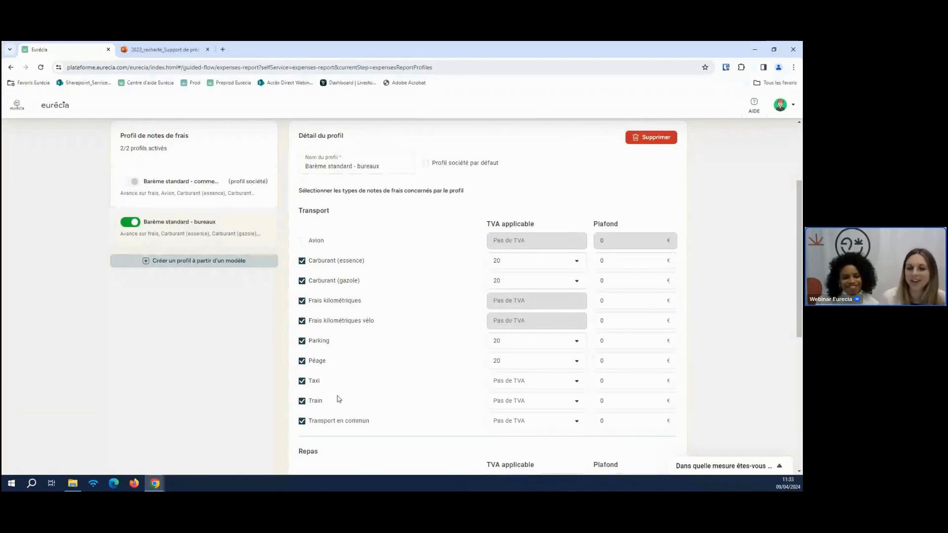
pyautogui.scroll(-1, 355, 385)
pyautogui.scroll(-1, 358, 383)
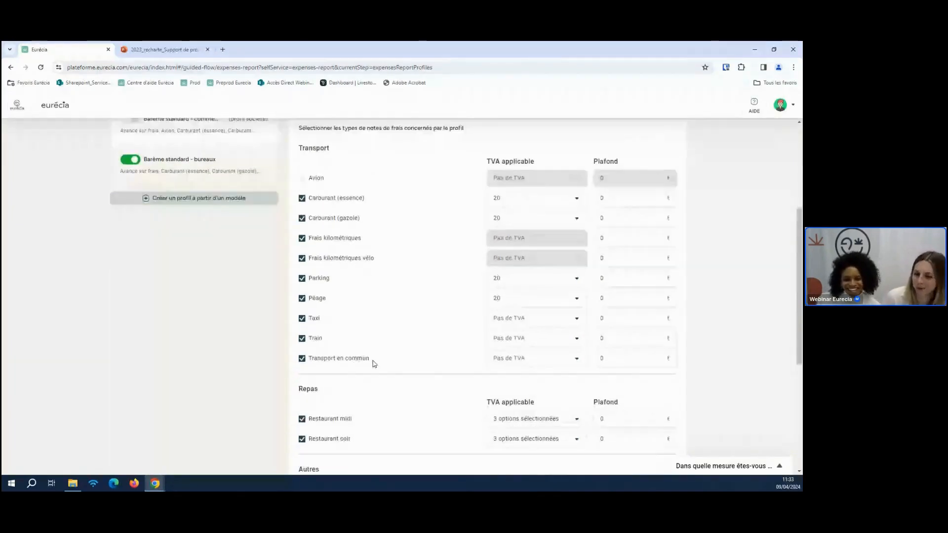
pyautogui.scroll(-1, 361, 352)
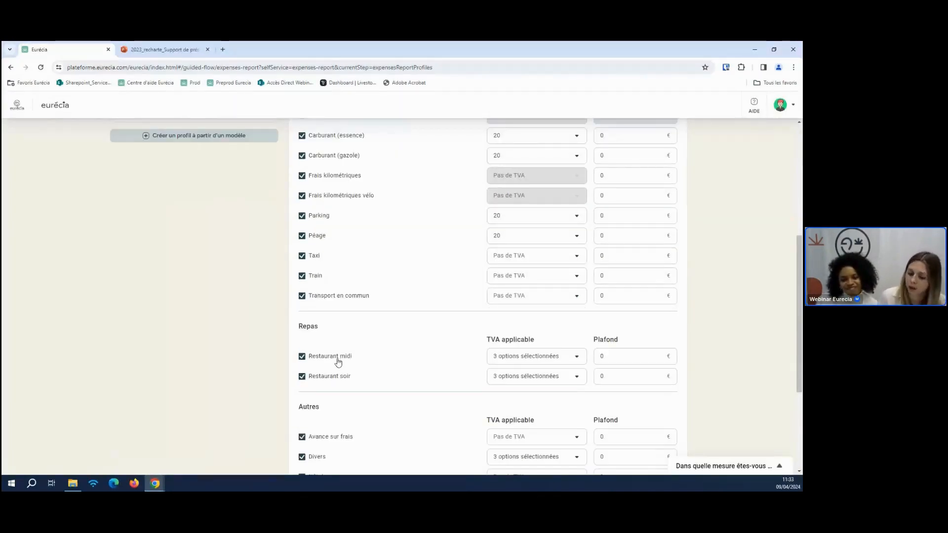
pyautogui.scroll(-2, 336, 370)
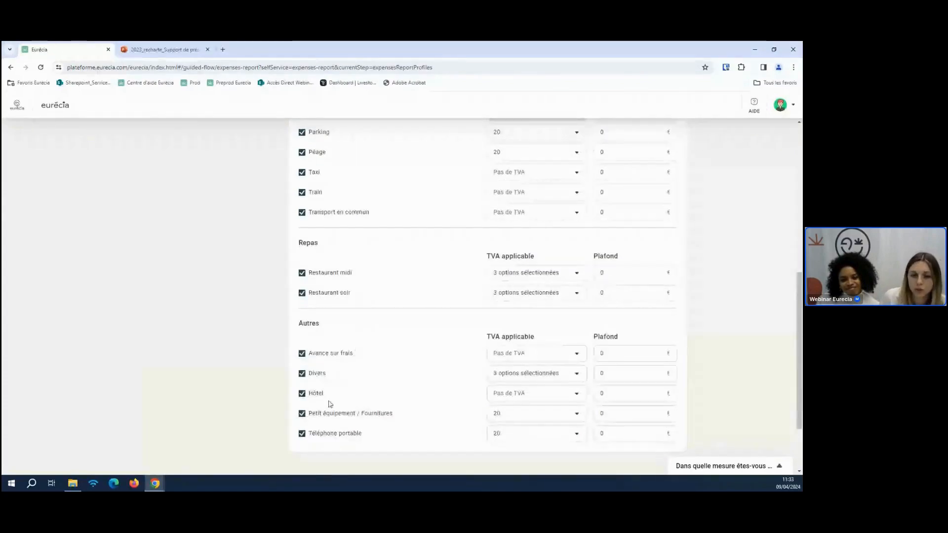
pyautogui.click(303, 434)
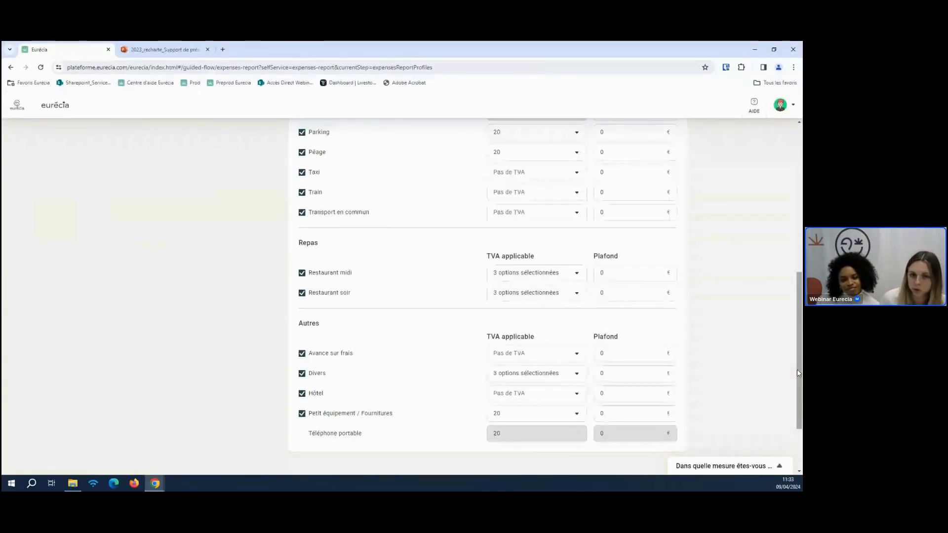
# Set the meal ceilings of the bureaux profile to 20 € for Restaurant midi and 30 € for Restaurant soir
pyautogui.doubleClick(617, 270)
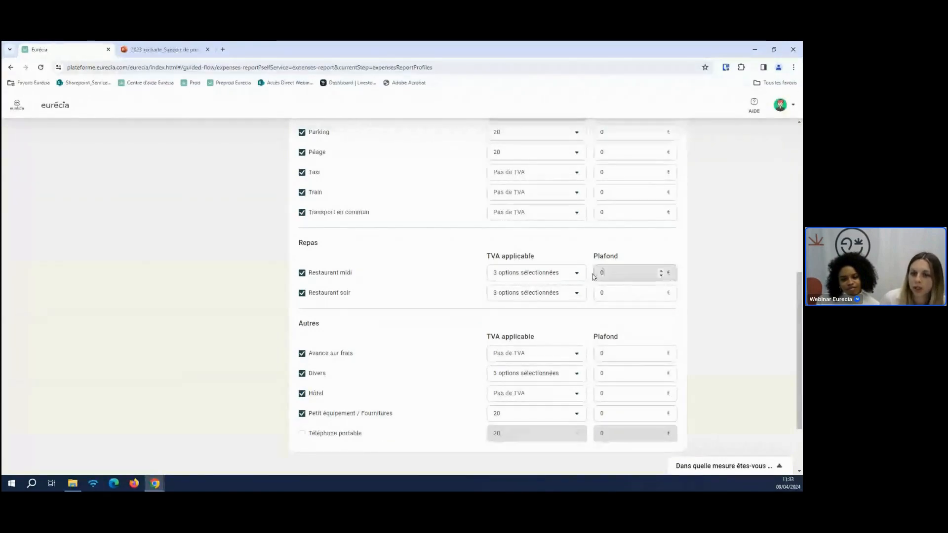
pyautogui.click(617, 292)
pyautogui.write('3')
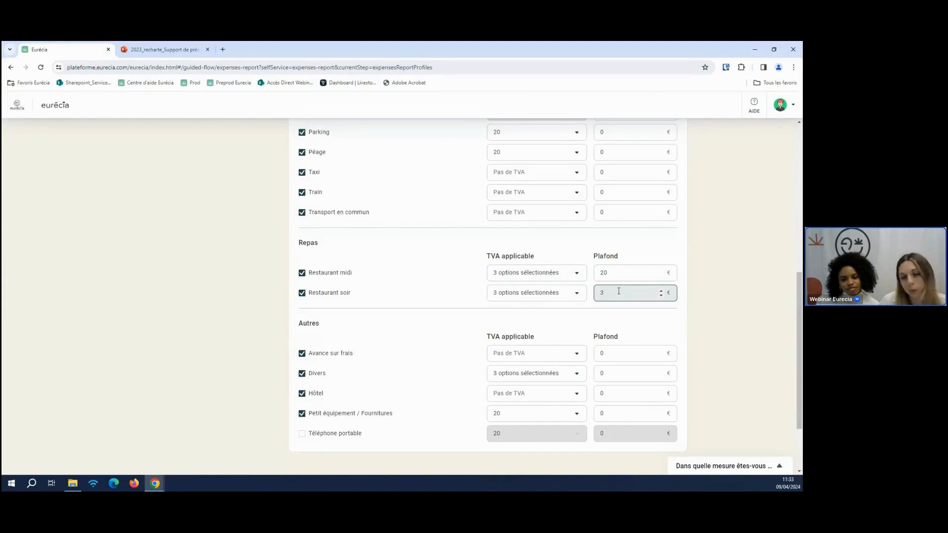
pyautogui.click(699, 292)
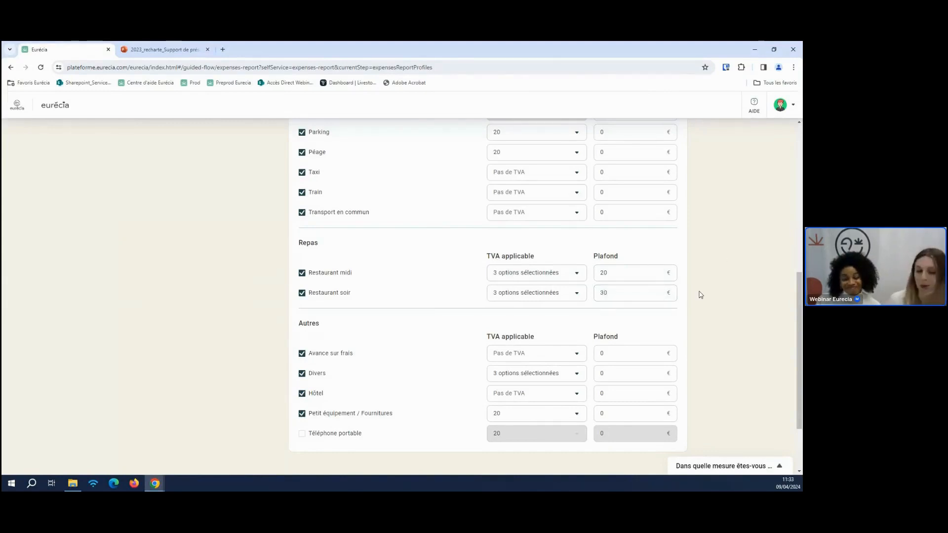
pyautogui.scroll(6, 364, 302)
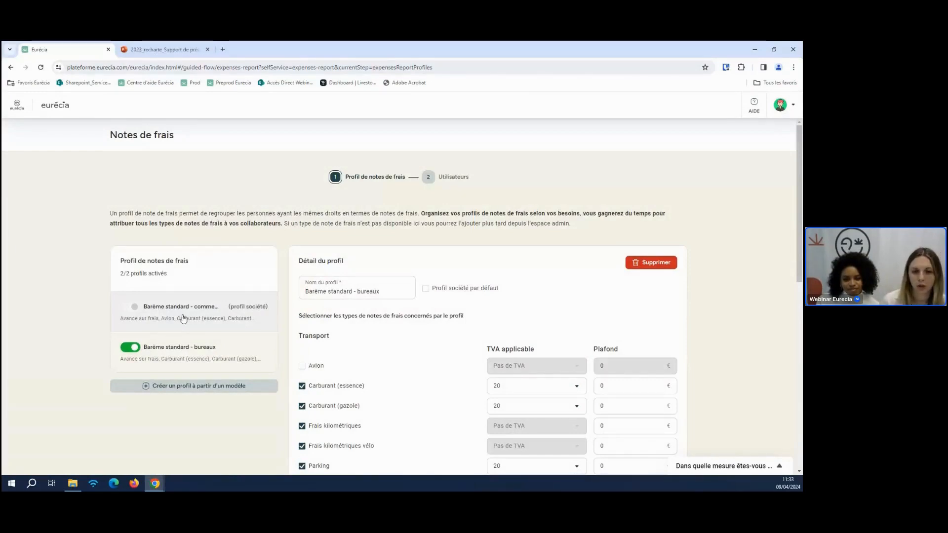
pyautogui.scroll(-1, 580, 306)
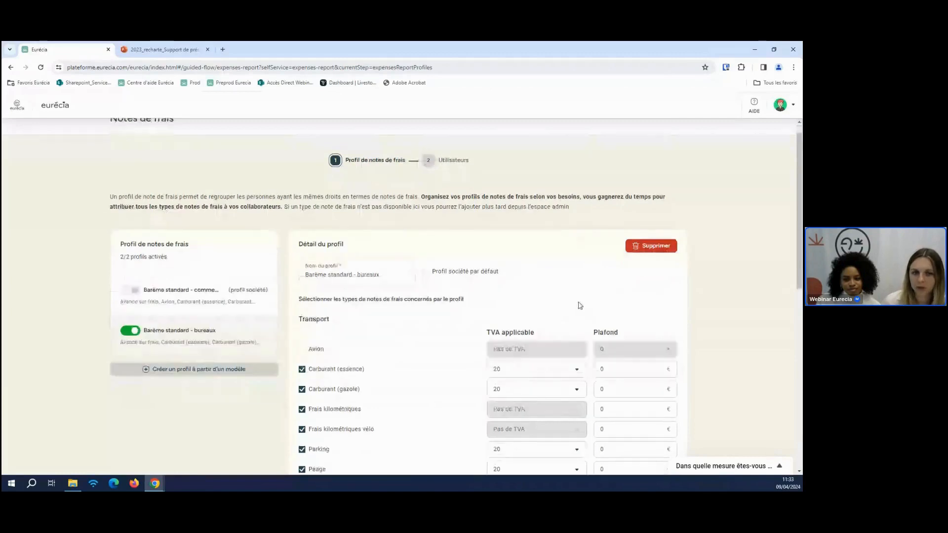
# Keep the expense types and ceilings of the Barème standard - bureaux profile and continue to the Utilisateurs stage
pyautogui.scroll(-10, 580, 306)
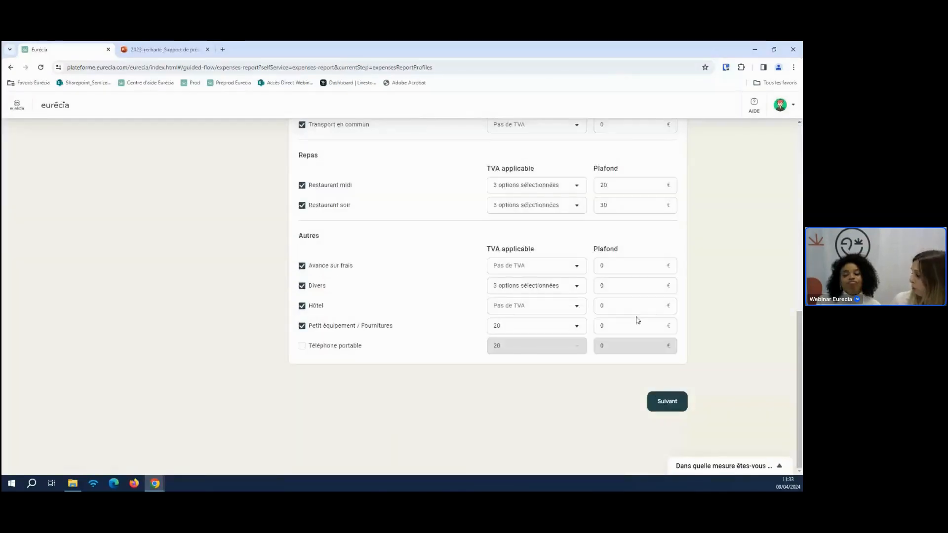
pyautogui.click(667, 403)
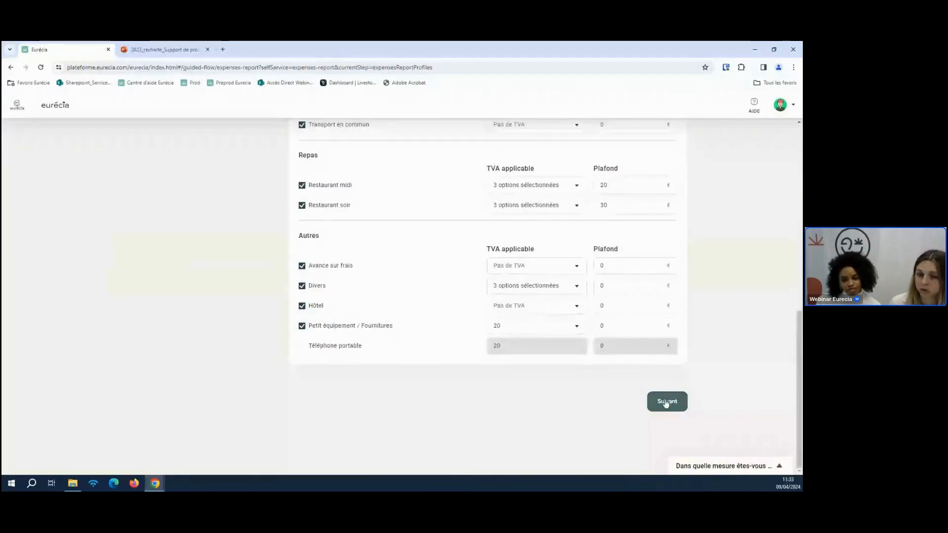
pyautogui.click(668, 401)
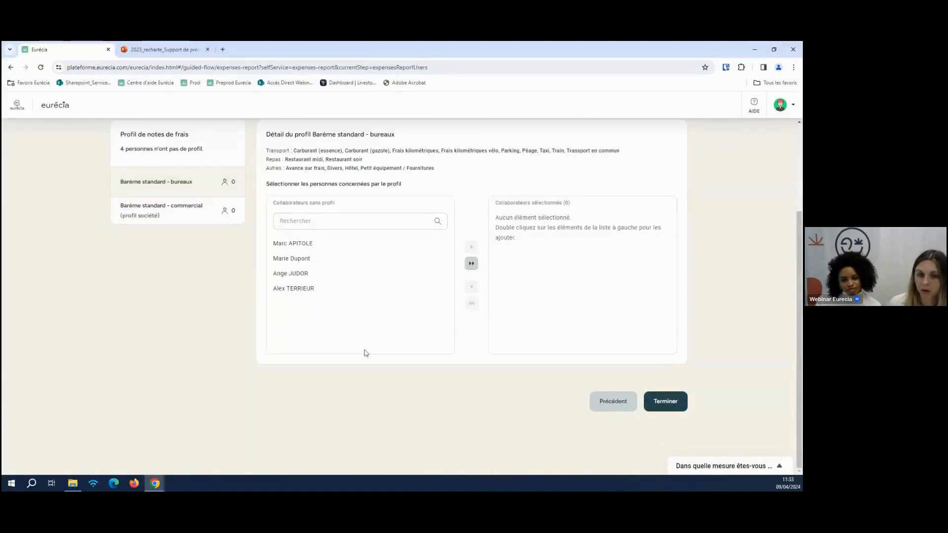
# Assign the first and last collaborators in the no-profile list to the Barème standard - commercial expense profile
pyautogui.scroll(1, 449, 386)
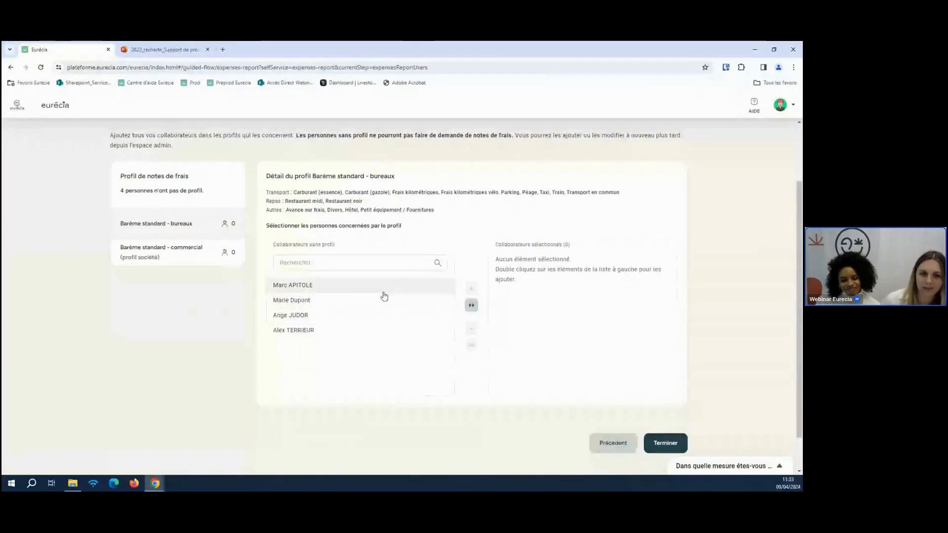
pyautogui.click(383, 292)
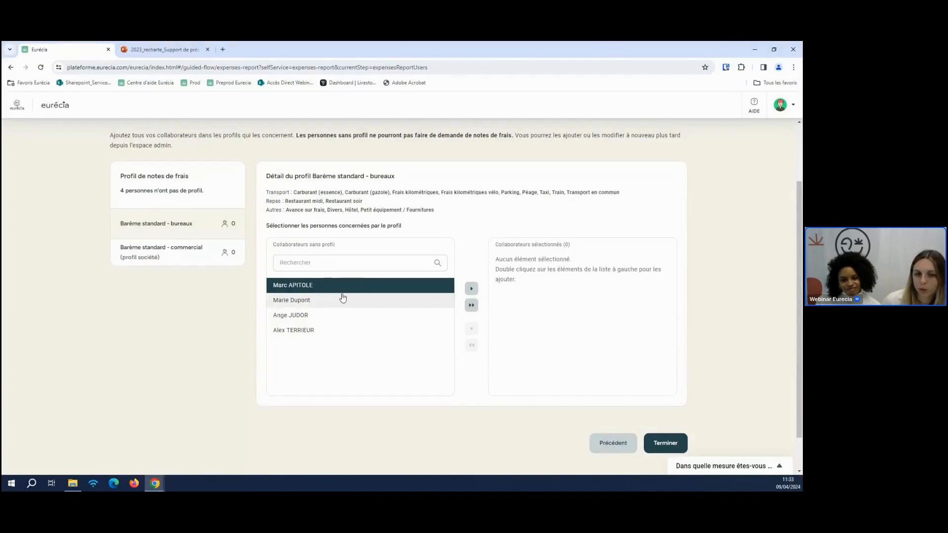
pyautogui.click(129, 255)
pyautogui.click(472, 287)
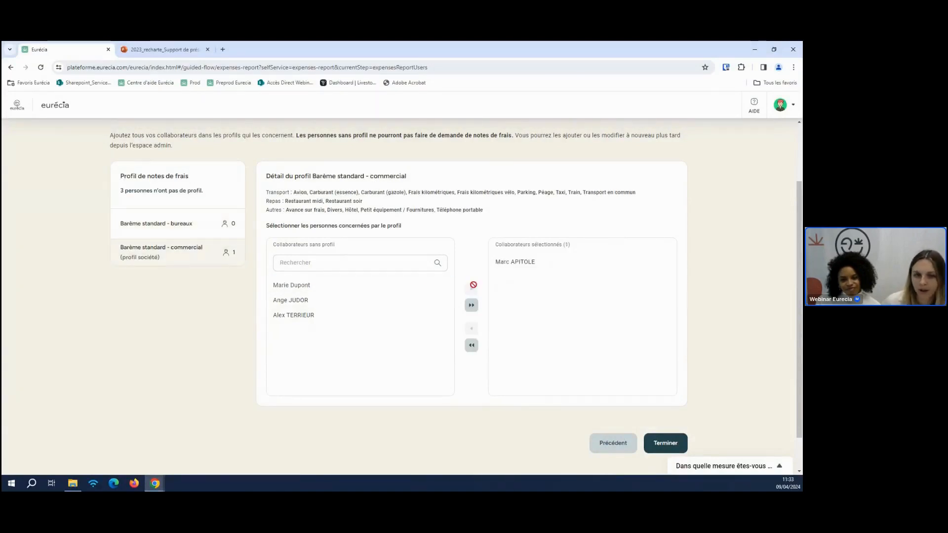
pyautogui.click(330, 315)
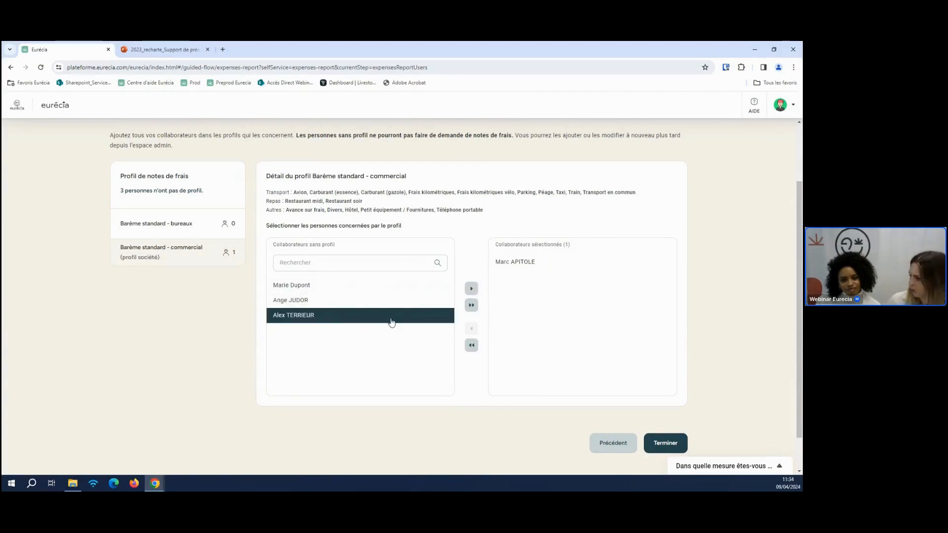
pyautogui.click(472, 288)
# Assign the two remaining collaborators without a profile to the Barème standard - bureaux expense profile
pyautogui.click(232, 232)
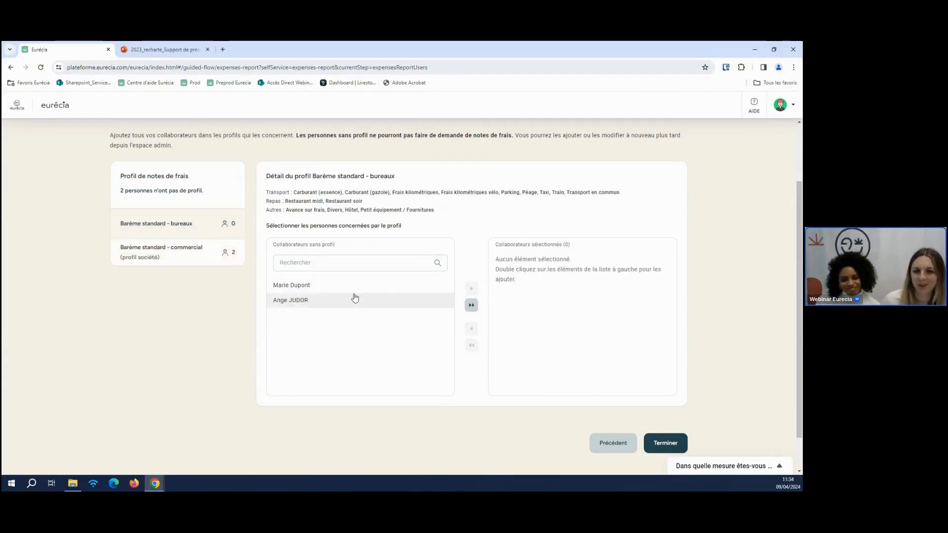
pyautogui.click(350, 287)
pyautogui.doubleClick(349, 289)
pyautogui.click(436, 285)
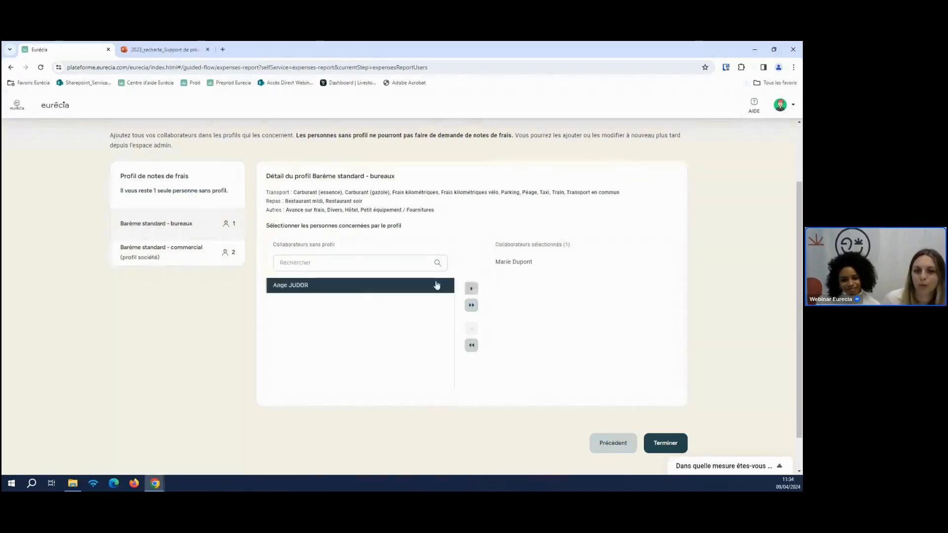
pyautogui.click(471, 288)
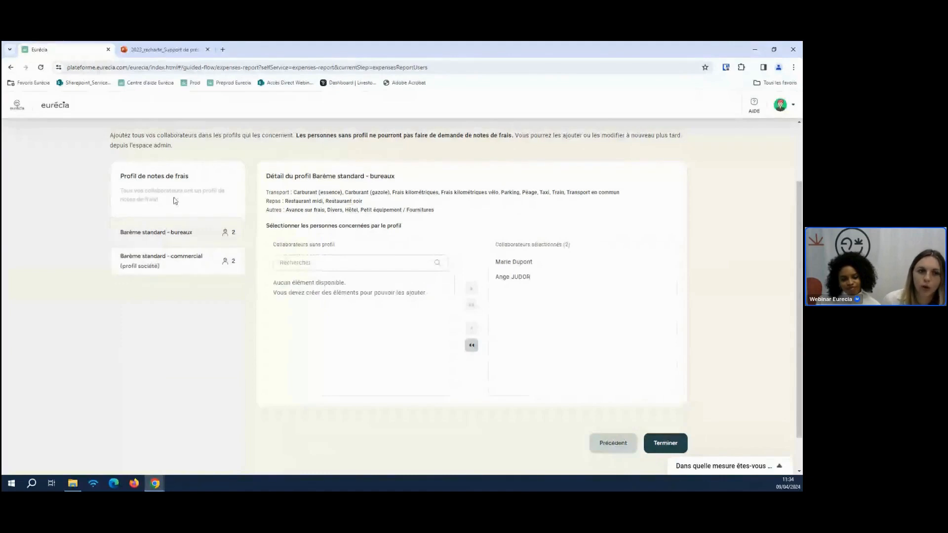
# Review the profile assignments and finish the Notes de frais setup
pyautogui.moveTo(177, 200); pyautogui.dragTo(122, 196)
pyautogui.click(204, 205)
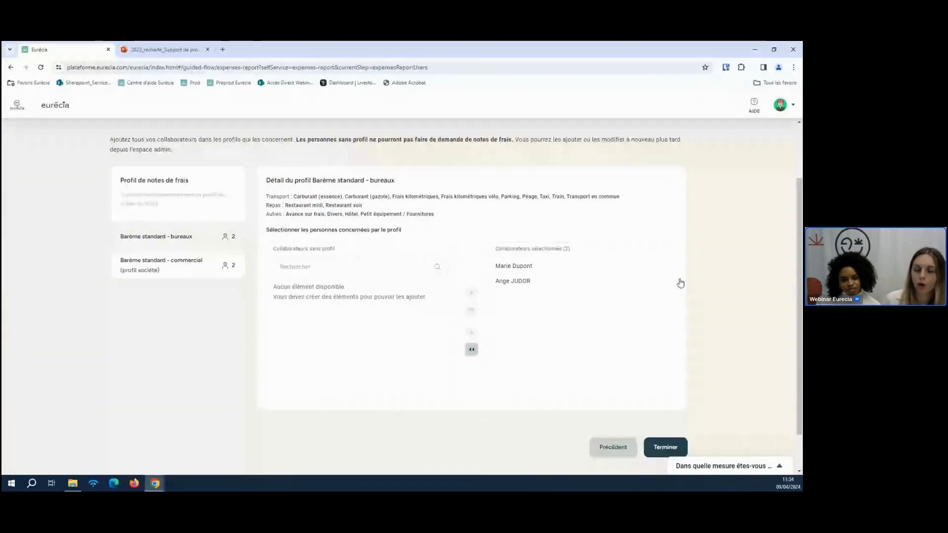
pyautogui.scroll(2, 730, 303)
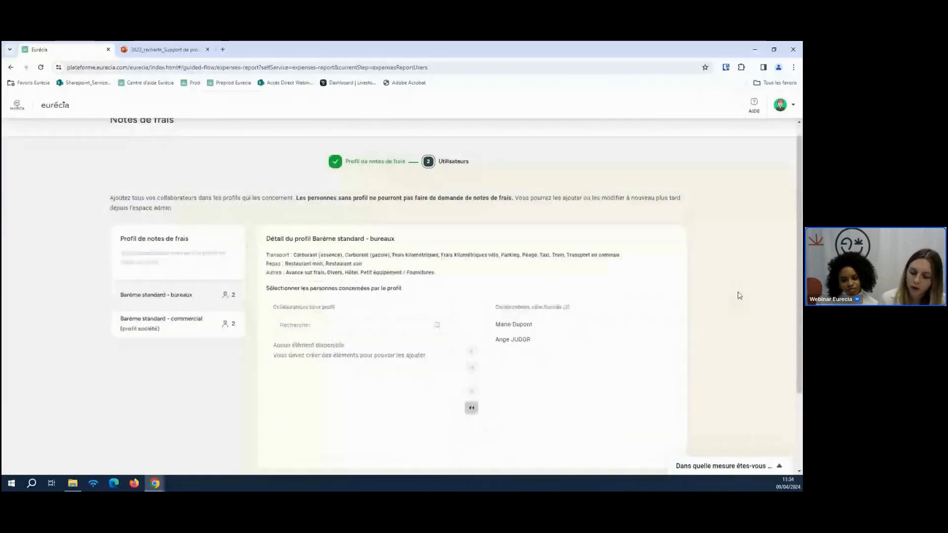
pyautogui.scroll(-1, 741, 296)
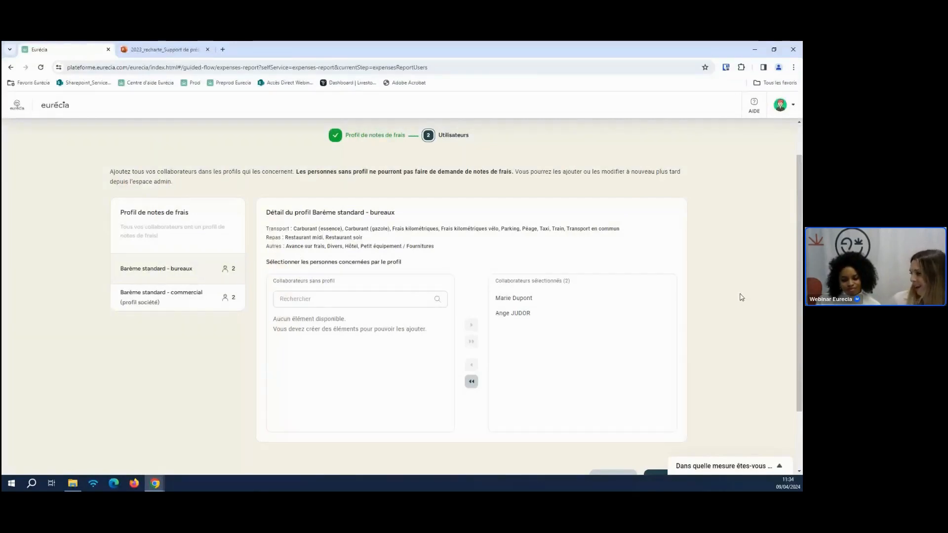
pyautogui.scroll(-2, 741, 294)
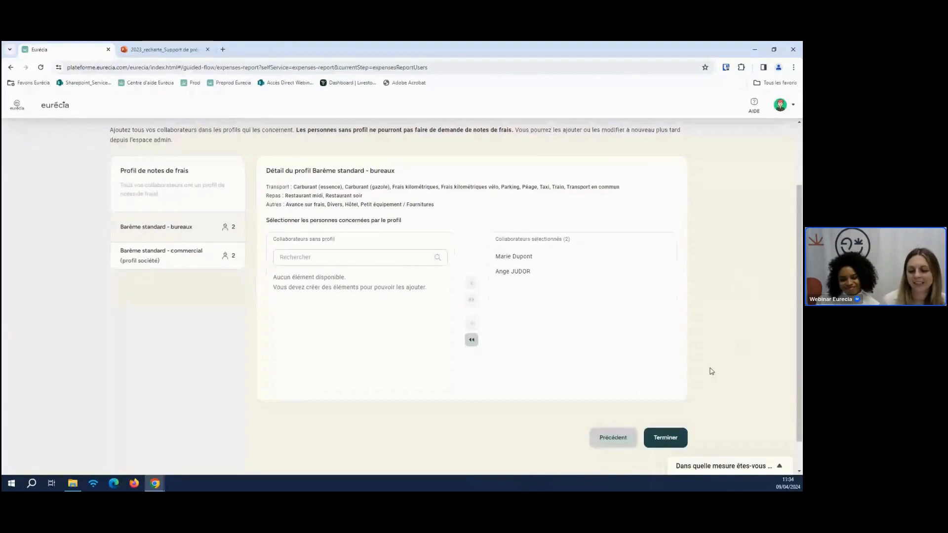
pyautogui.click(664, 439)
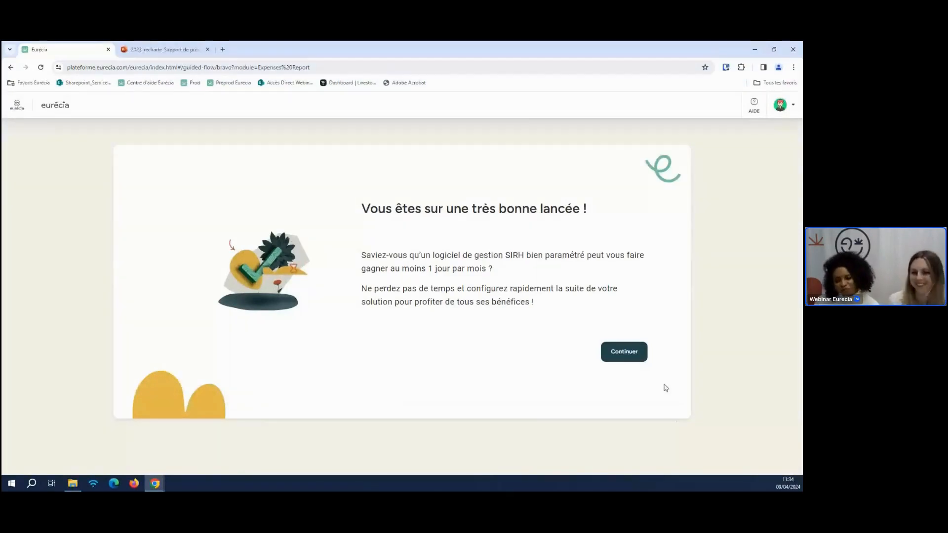
# Continue from the Notes de frais completion page into the Temps & Activités setup
pyautogui.click(631, 363)
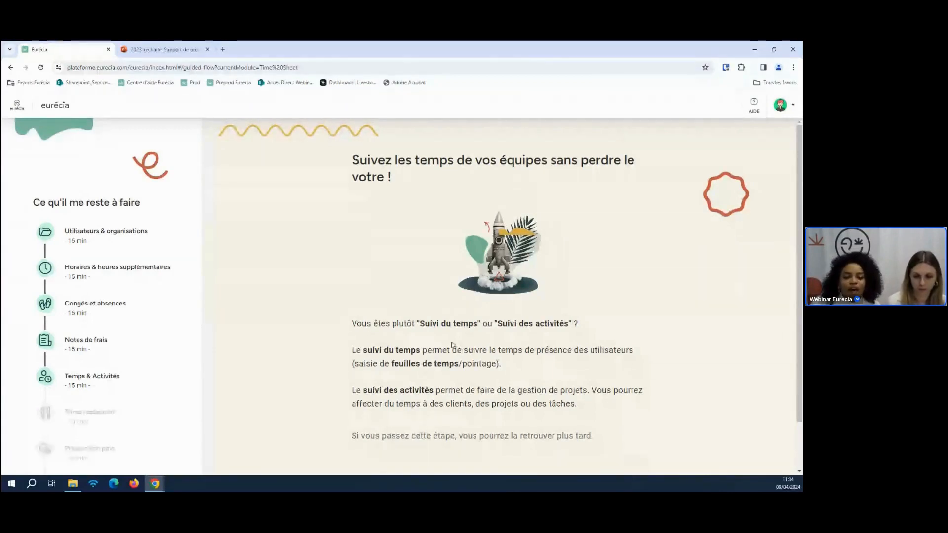
pyautogui.scroll(-1, 561, 348)
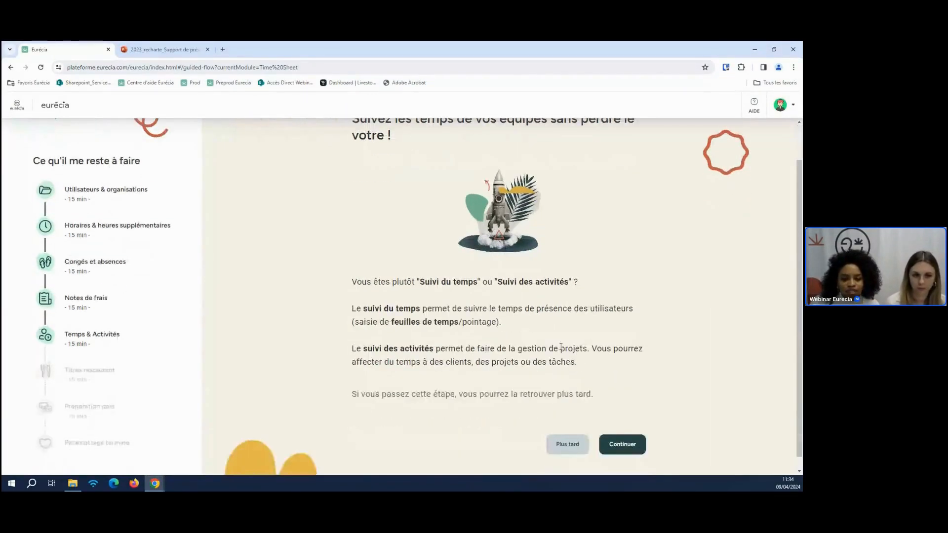
pyautogui.click(623, 445)
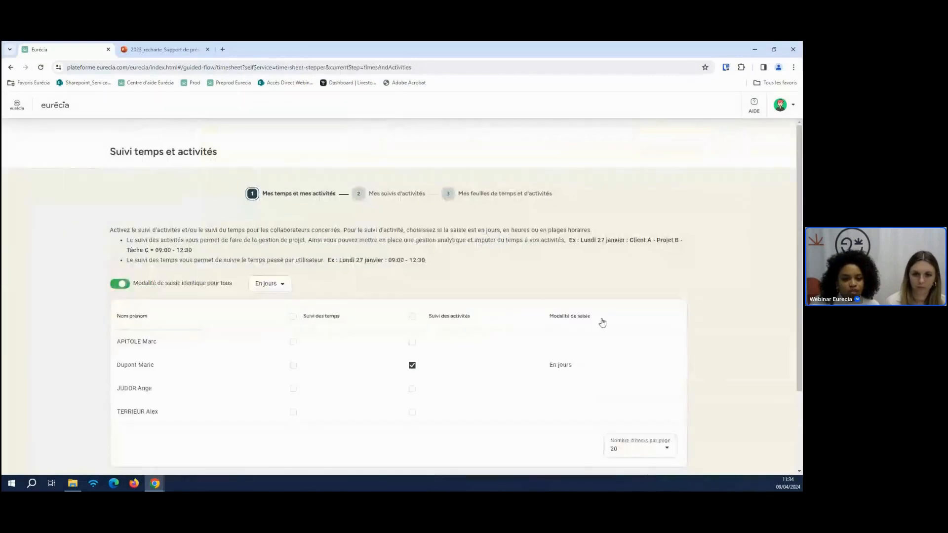
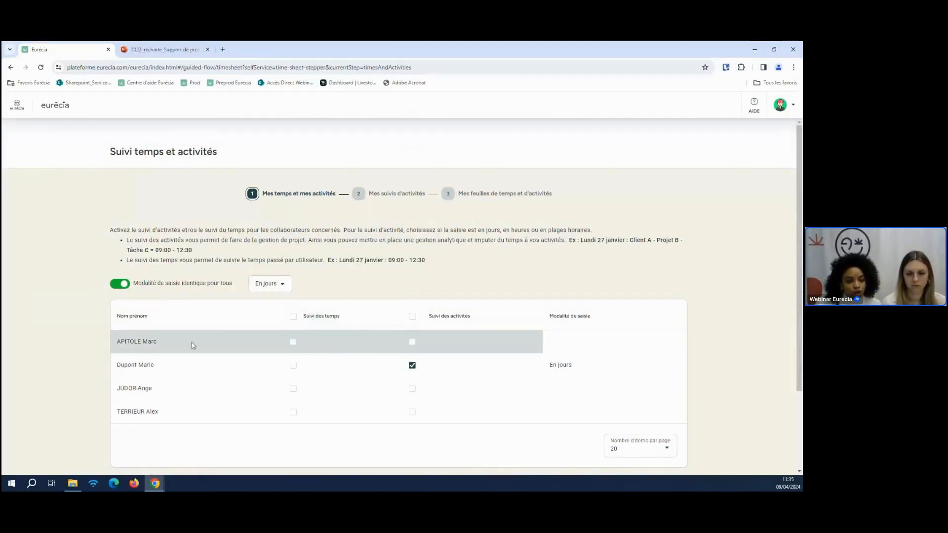
# Enable Suivi des temps for the first three collaborators and Suivi des activités for the fourth
pyautogui.click(293, 342)
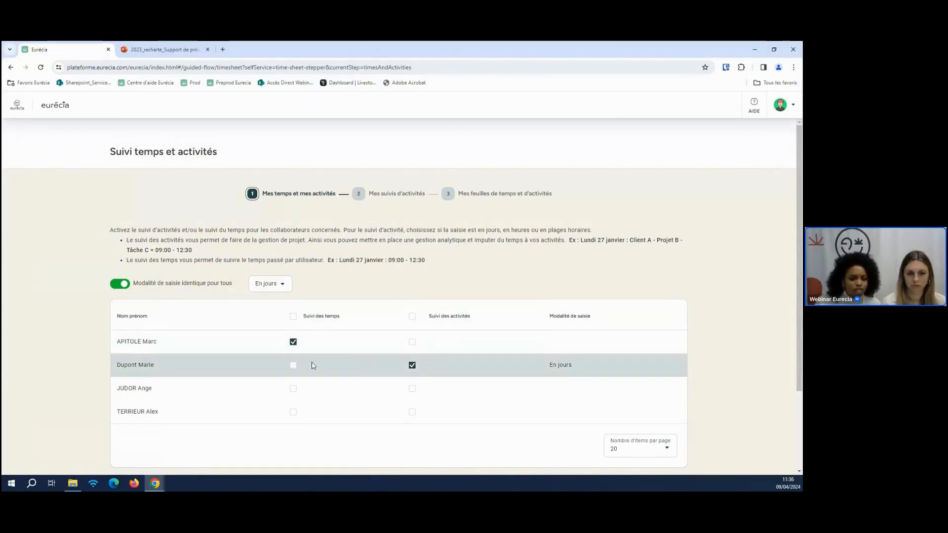
pyautogui.click(293, 366)
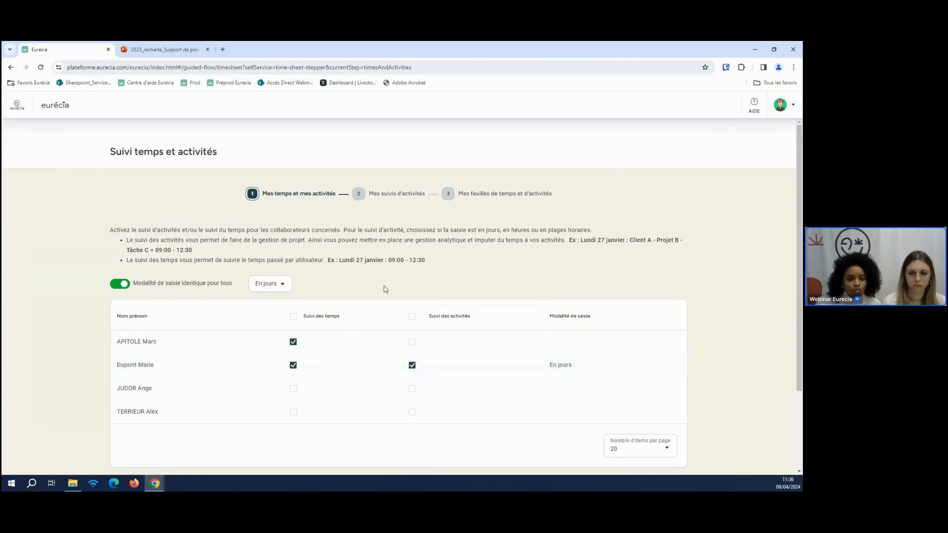
pyautogui.click(293, 389)
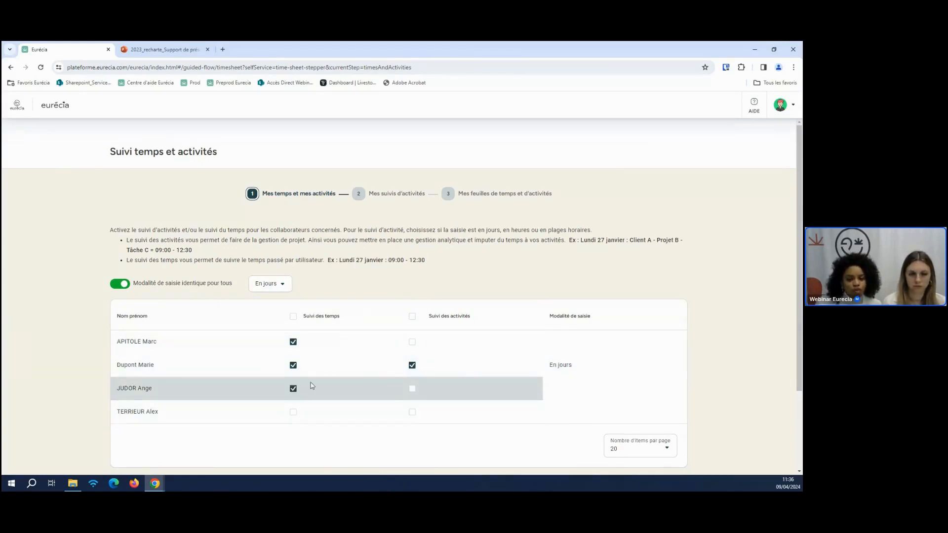
pyautogui.click(413, 416)
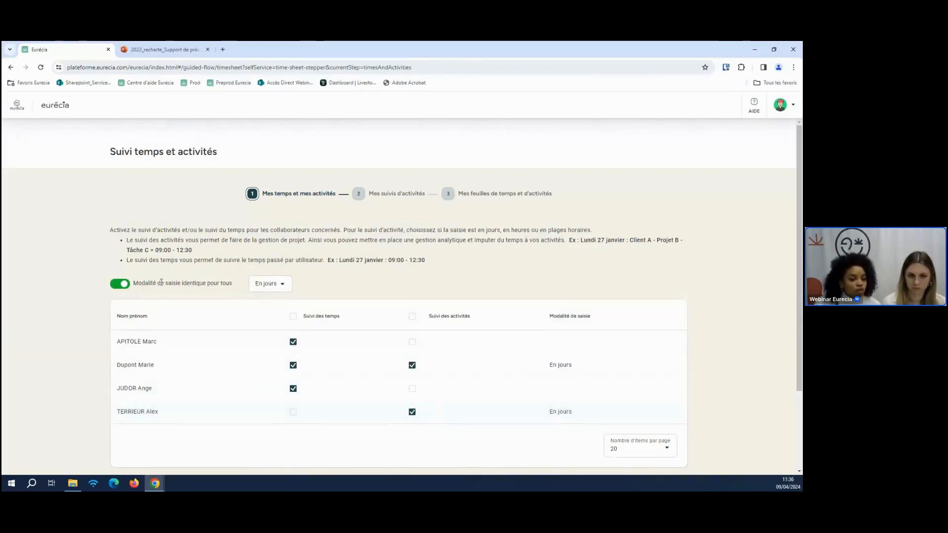
# Turn off the identical entry mode for everyone, setting the second collaborator's mode to En heures and the fourth's to En jours
pyautogui.click(125, 285)
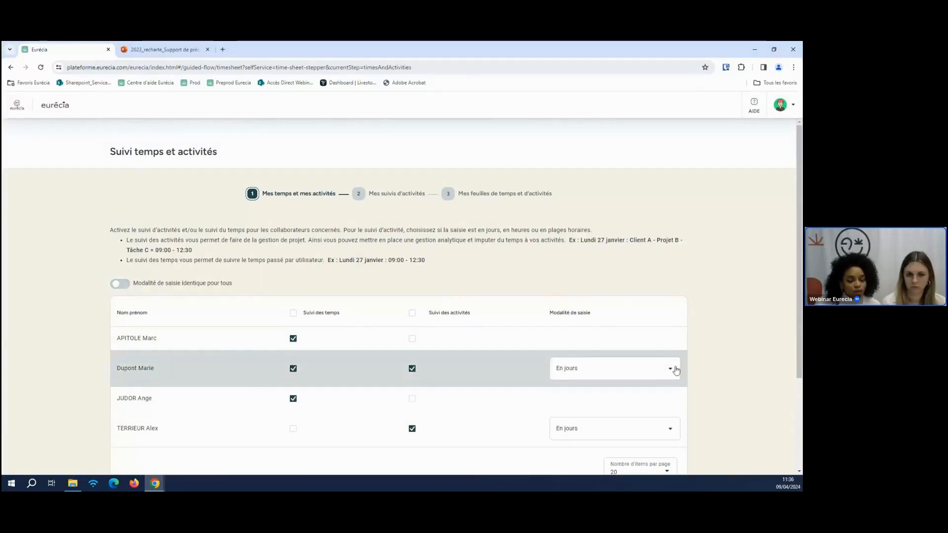
pyautogui.click(658, 380)
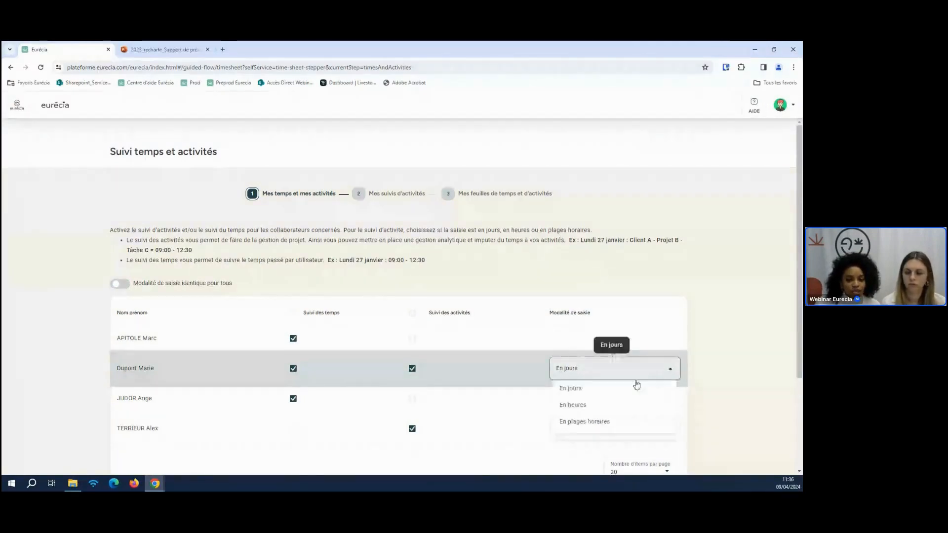
pyautogui.click(630, 405)
pyautogui.click(576, 429)
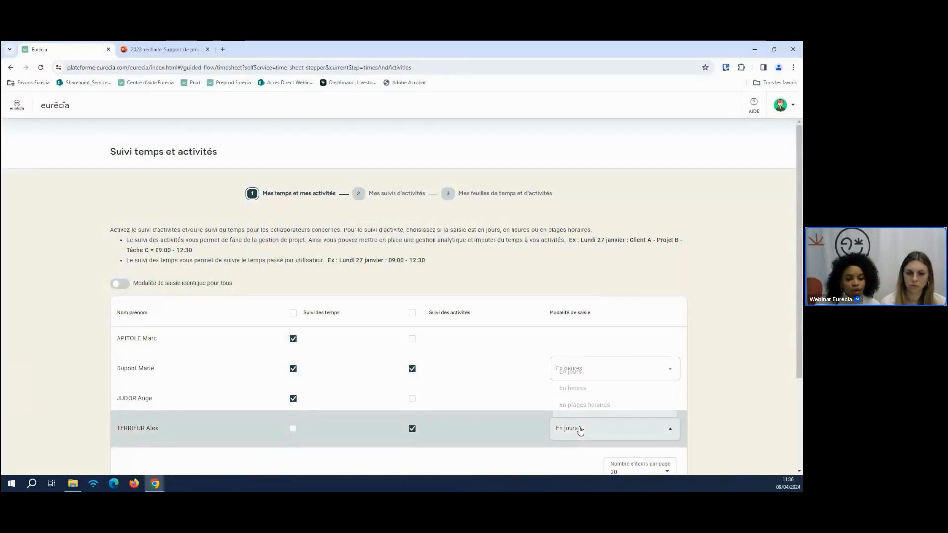
pyautogui.click(594, 381)
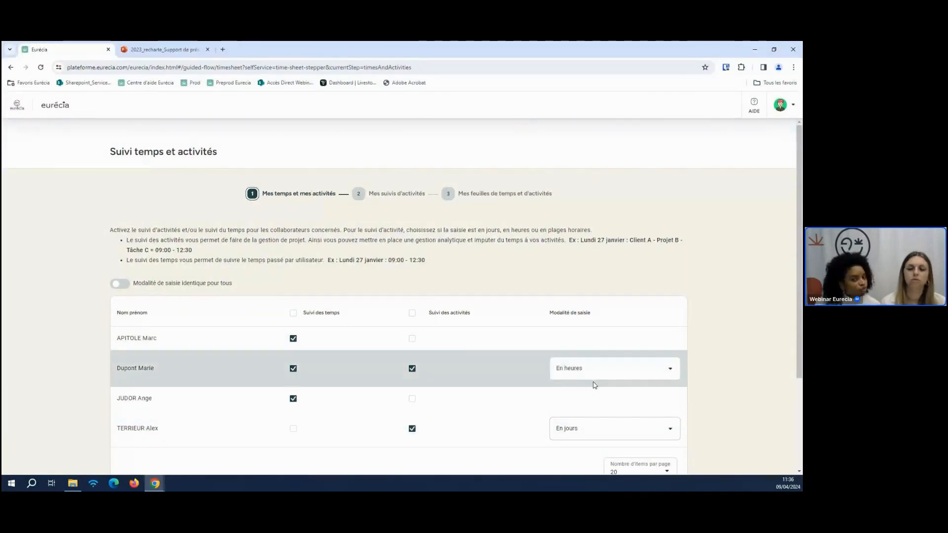
# Validate the collaborators' tracking choices and continue to the Mes suivis d'activités stage
pyautogui.scroll(-1, 595, 386)
pyautogui.scroll(-2, 630, 354)
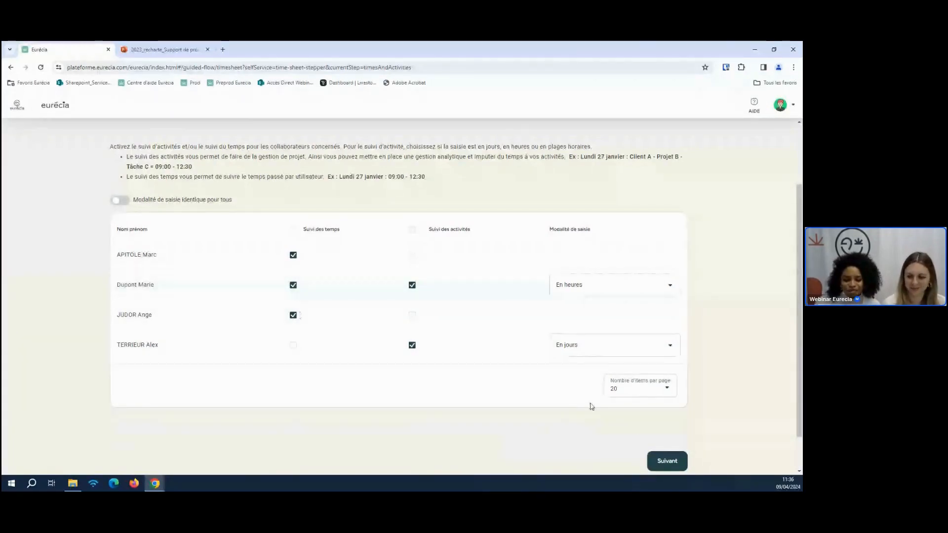
pyautogui.click(663, 463)
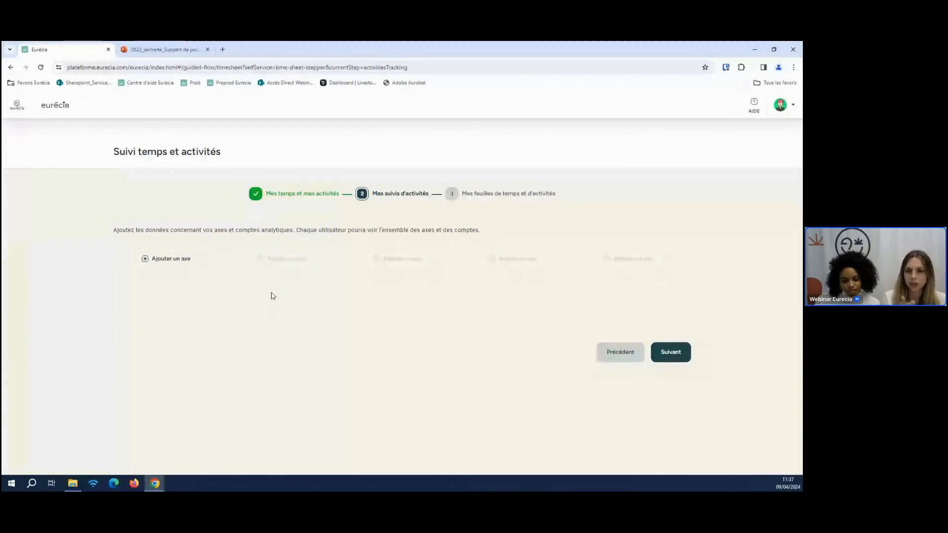
# Add a first analytical axis labelled Client
pyautogui.click(173, 258)
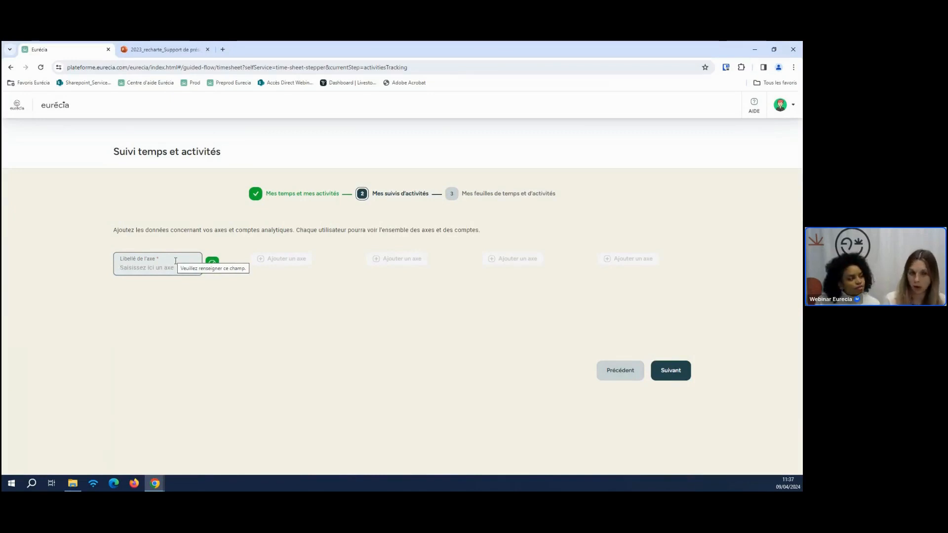
pyautogui.write('C')
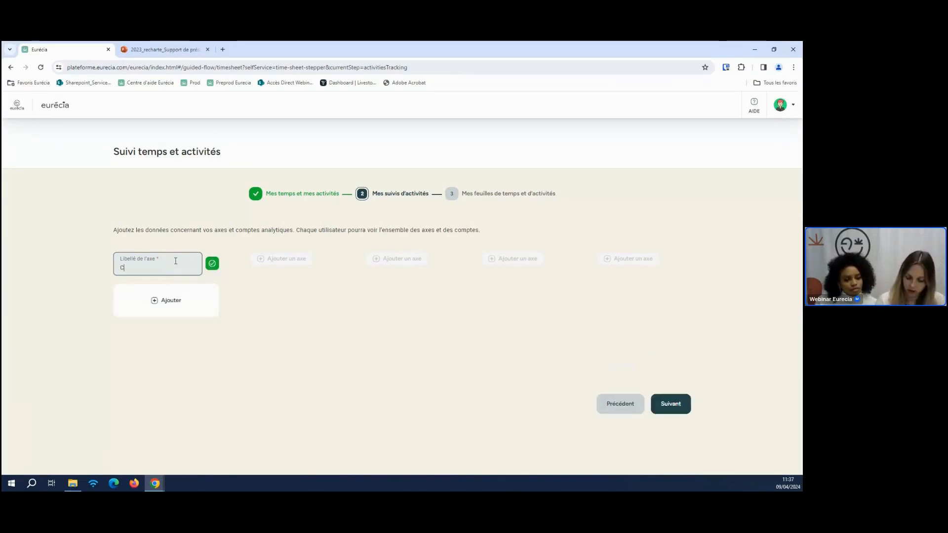
pyautogui.write('lient')
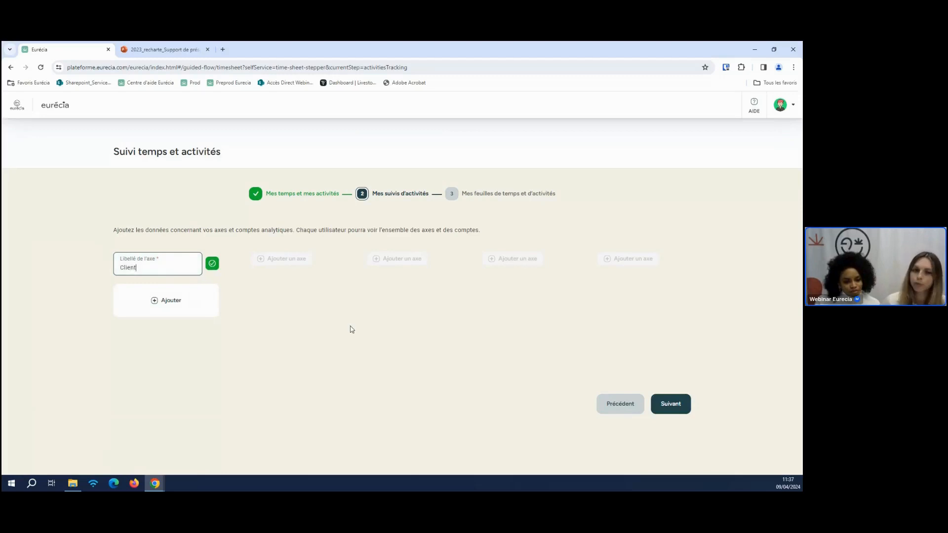
pyautogui.press('Return')
# Add a second analytical axis labelled Projets
pyautogui.click(281, 259)
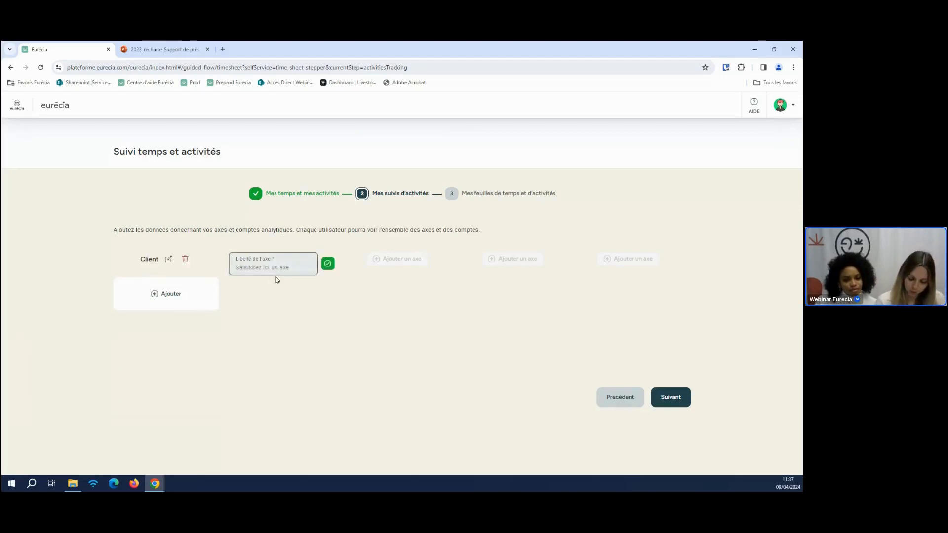
pyautogui.write('Pro')
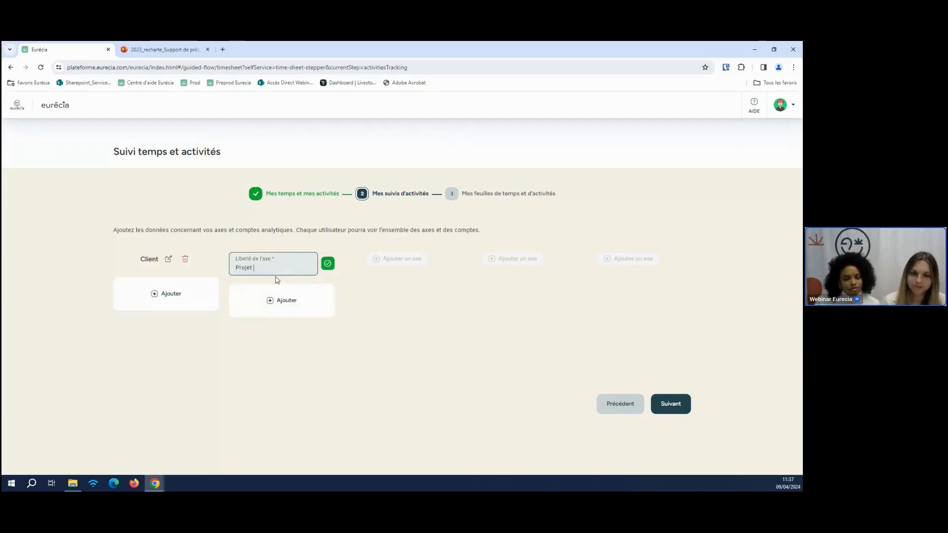
pyautogui.write('jet')
pyautogui.press('BackSpace')
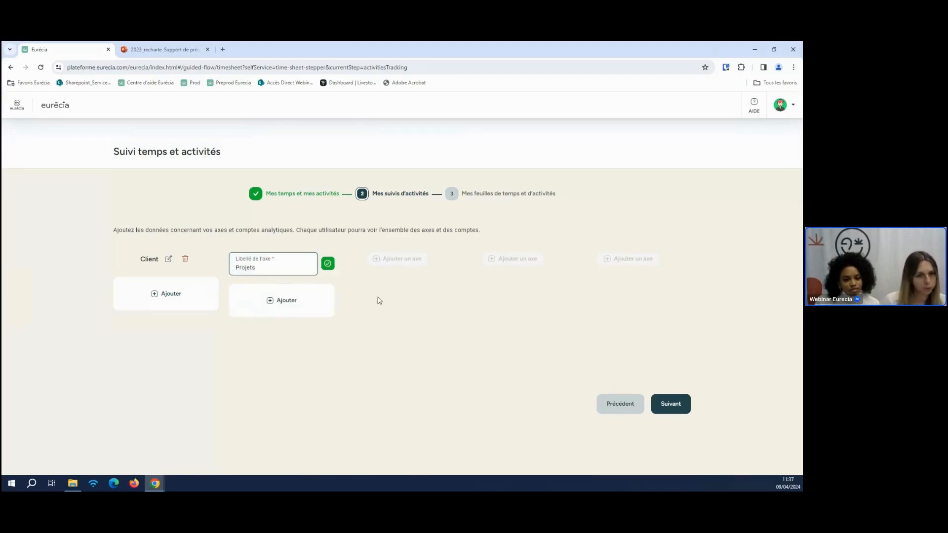
pyautogui.press('Return')
# Add a third analytical axis labelled Tâches
pyautogui.click(398, 261)
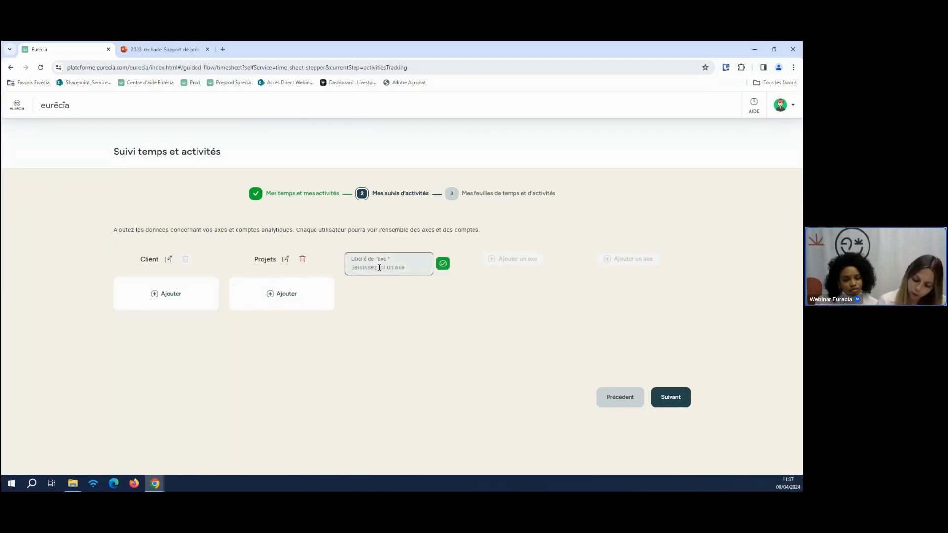
pyautogui.write('Tâches')
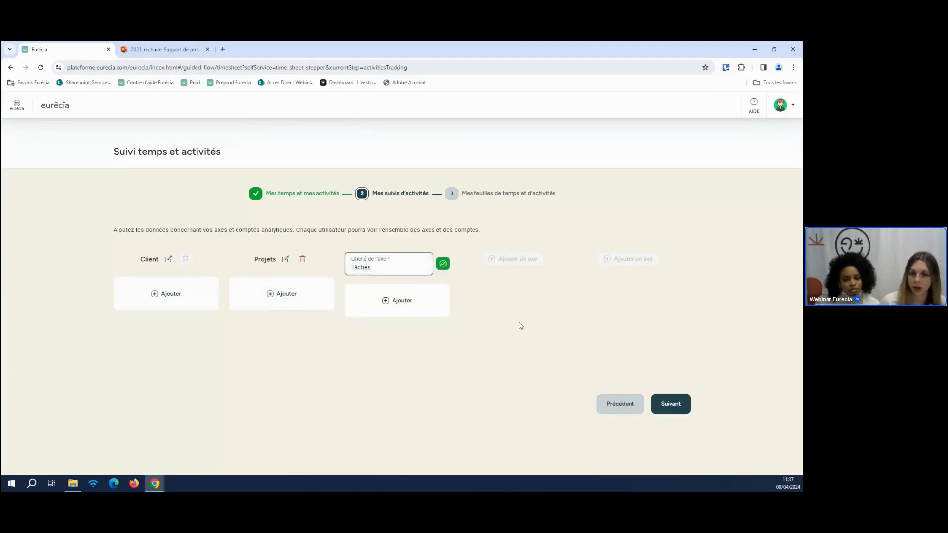
pyautogui.press('Return')
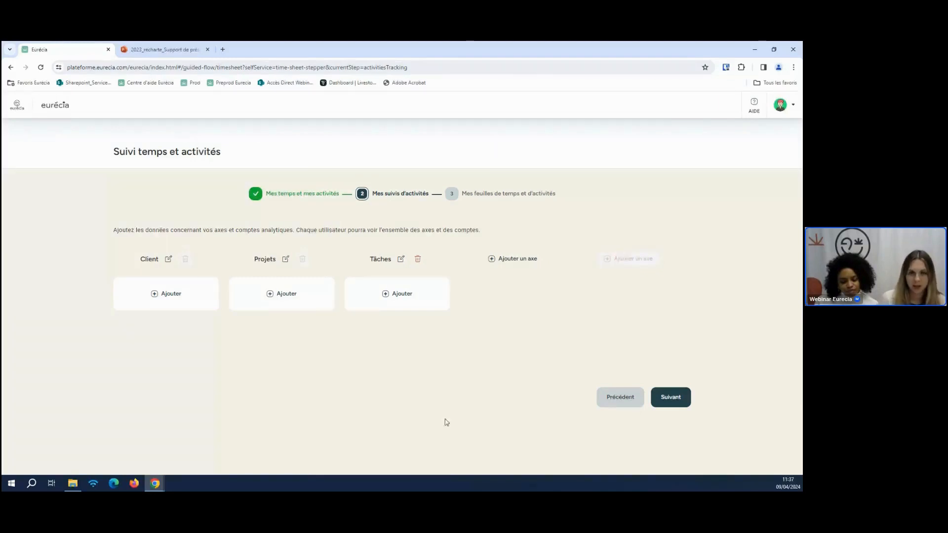
# Add an account named Eurecia under the Client axis
pyautogui.click(175, 297)
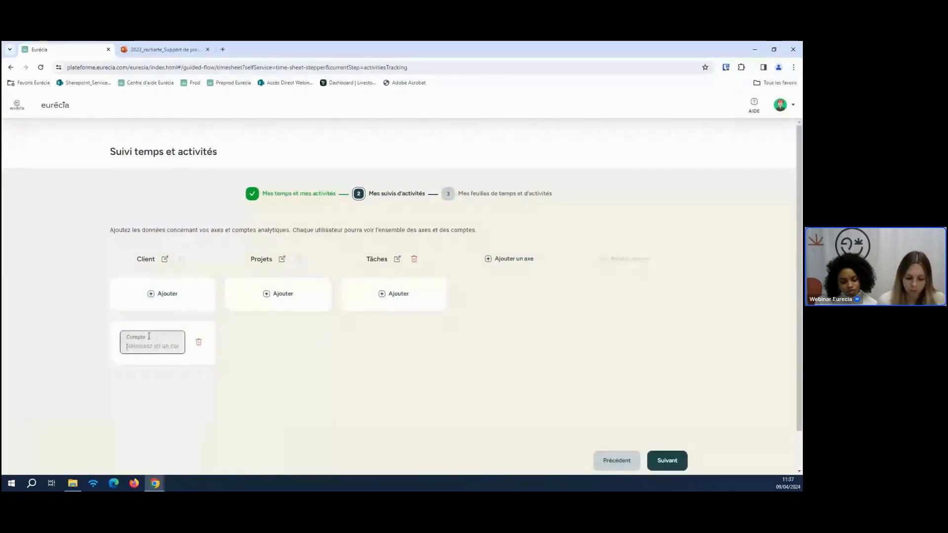
pyautogui.write('Eureci')
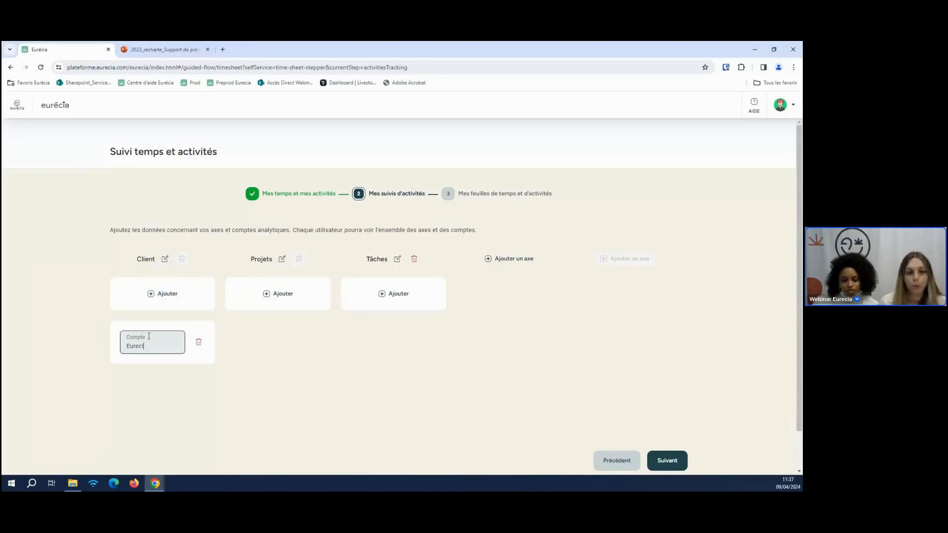
pyautogui.write('a')
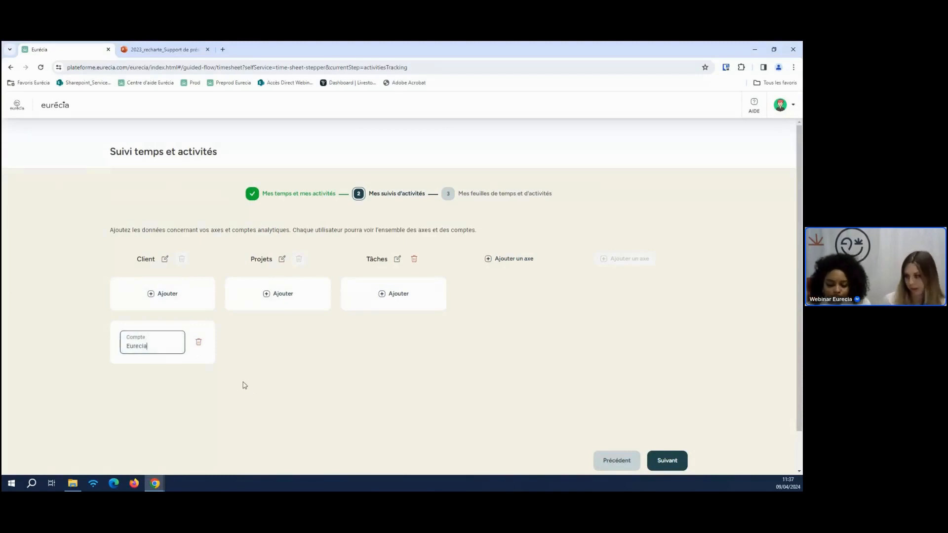
pyautogui.click(306, 404)
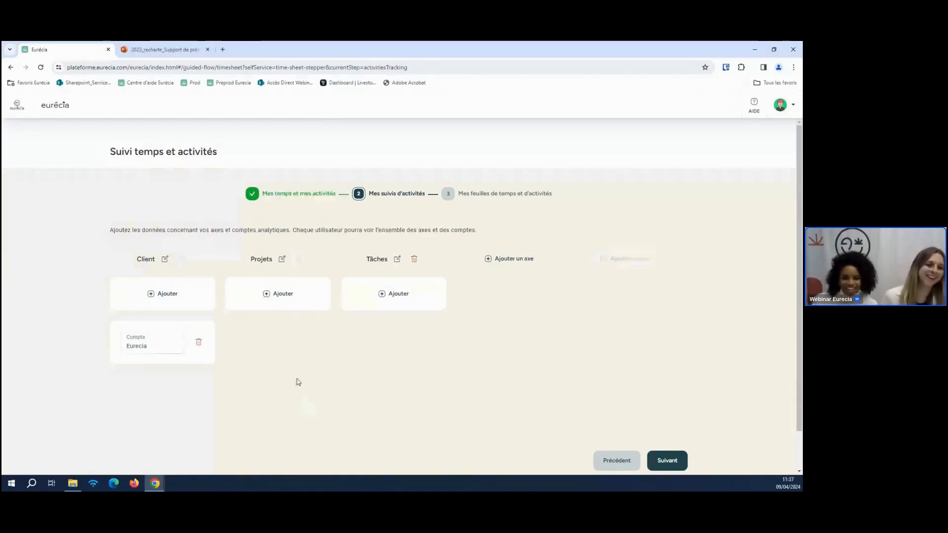
# Add an account named Construction de métro under the Projets axis
pyautogui.click(290, 298)
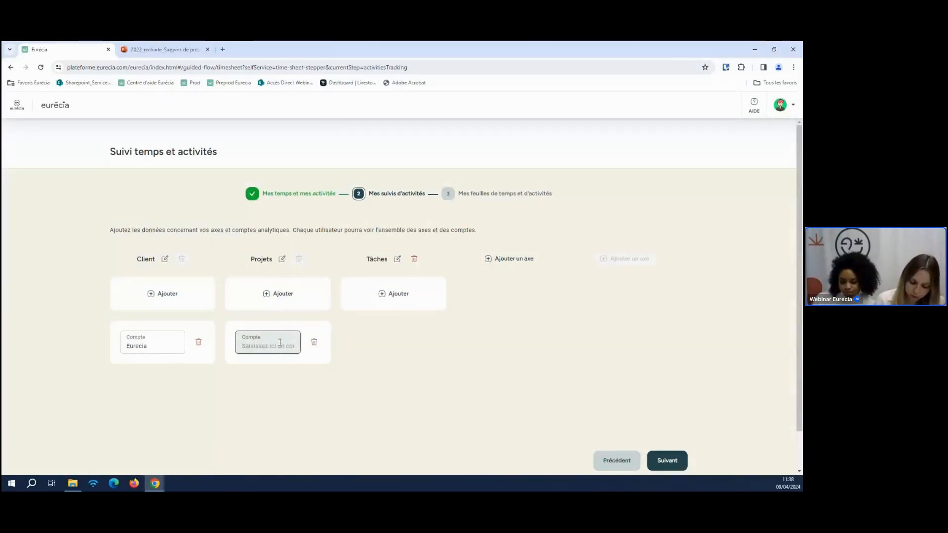
pyautogui.write('Constructio')
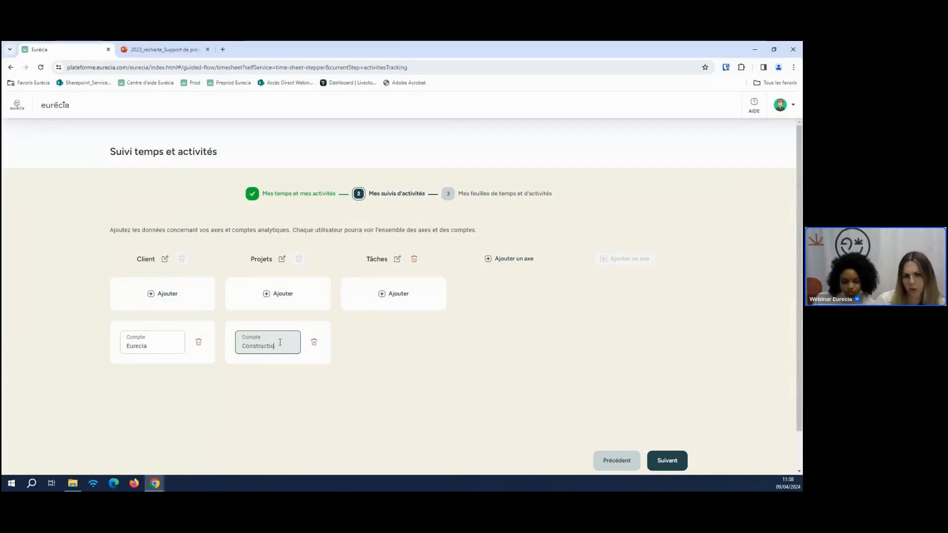
pyautogui.write('n de métro')
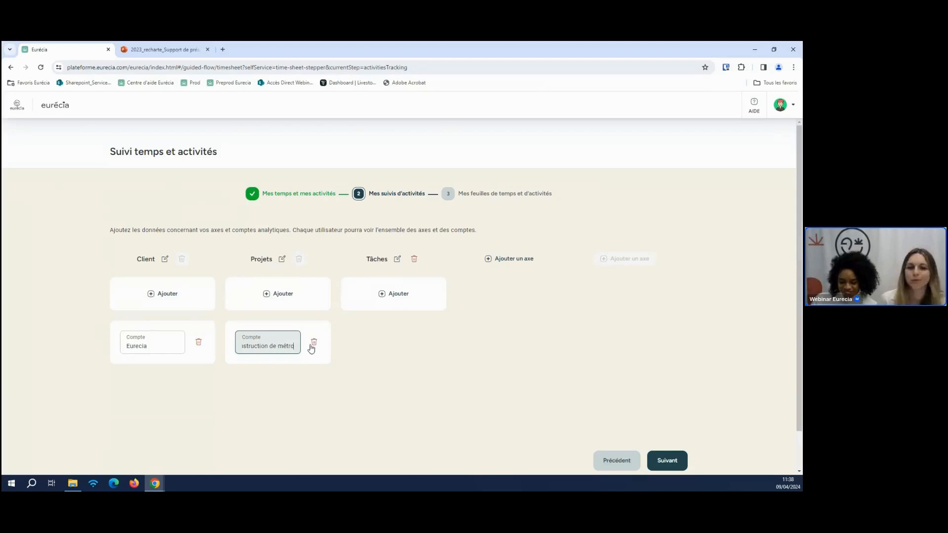
pyautogui.click(360, 358)
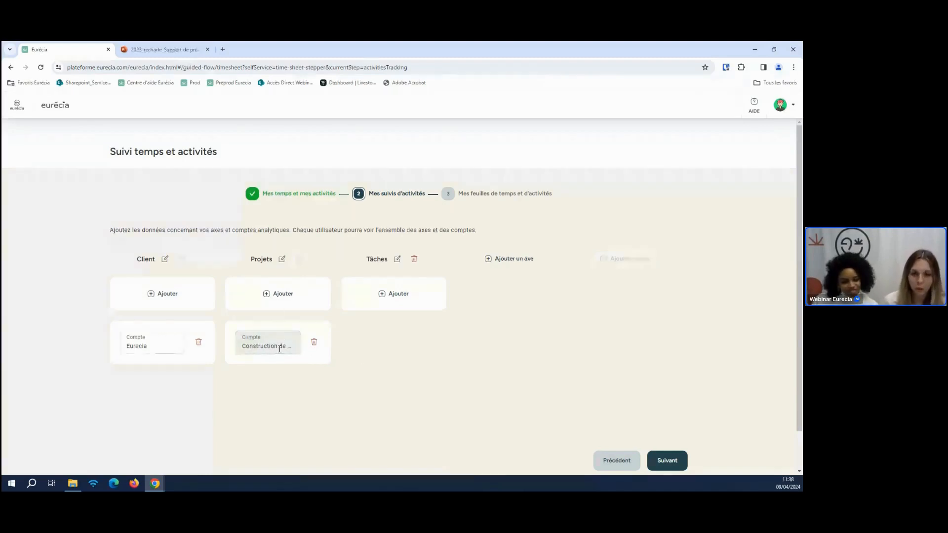
# Add two accounts named facturation and Technique under the Tâches axis
pyautogui.click(393, 299)
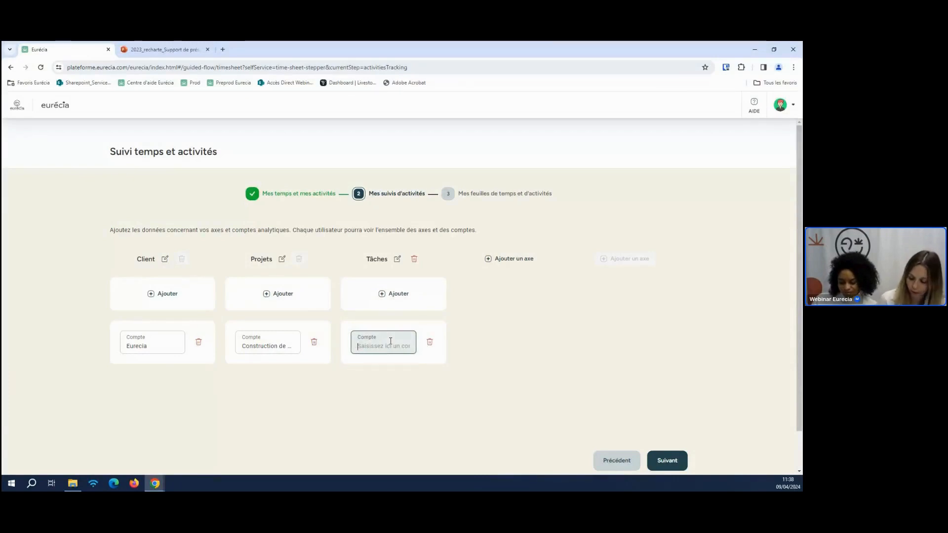
pyautogui.write('facturation')
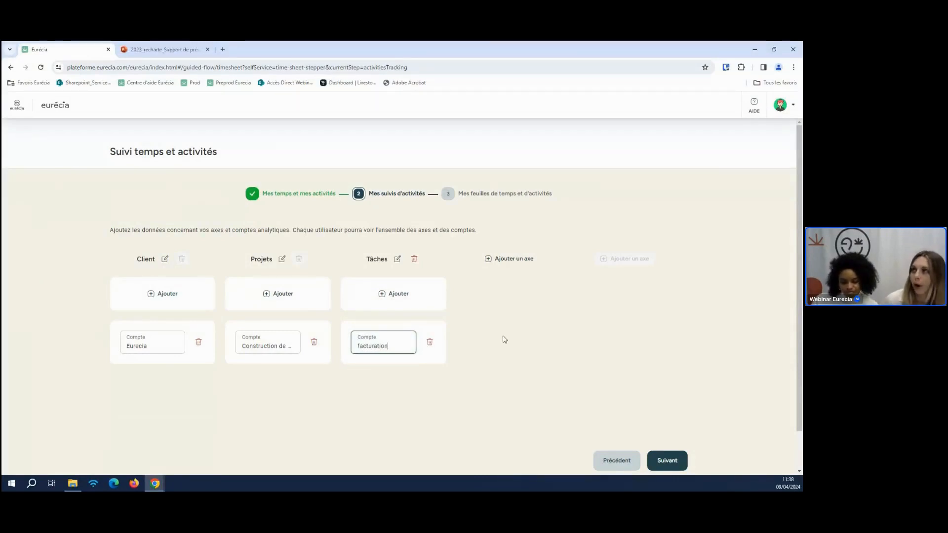
pyautogui.click(395, 295)
pyautogui.write('T')
pyautogui.press('BackSpace')
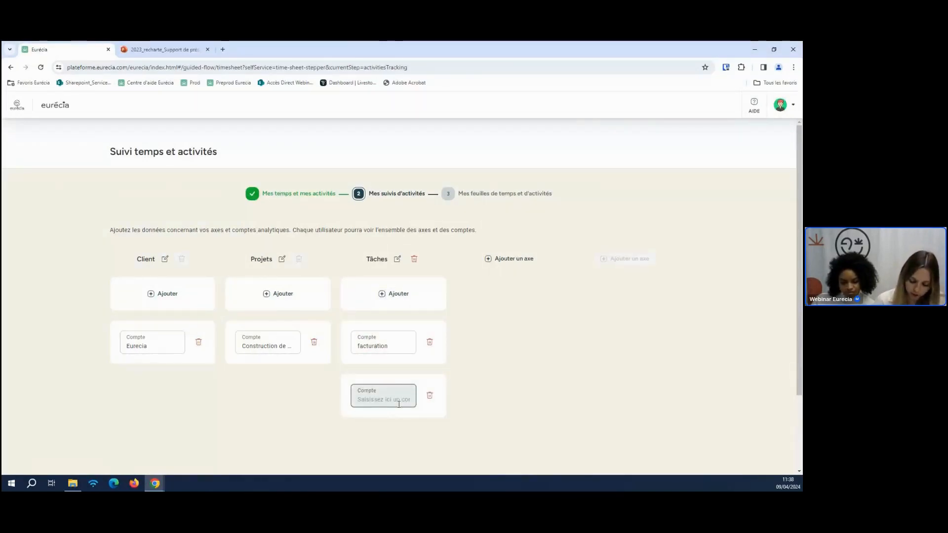
pyautogui.write('Tec')
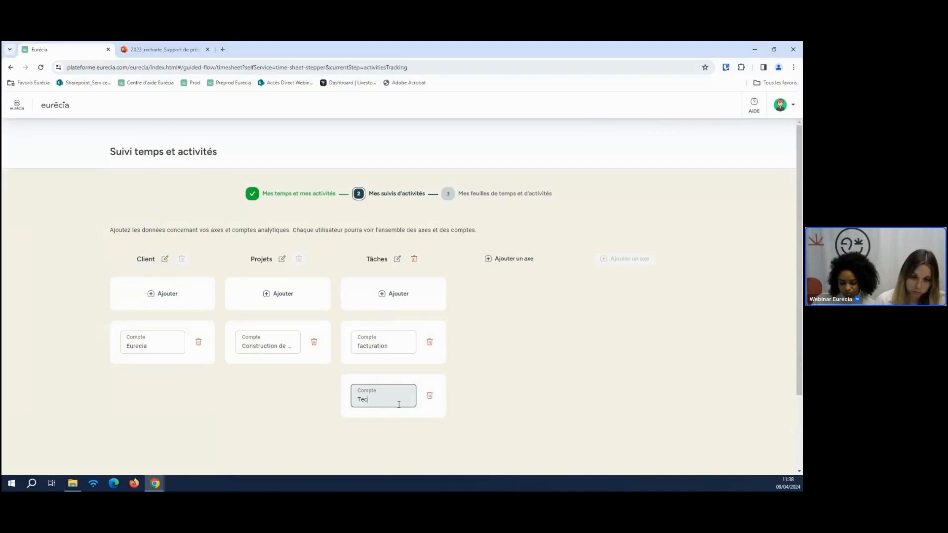
pyautogui.write('hnique')
pyautogui.click(521, 374)
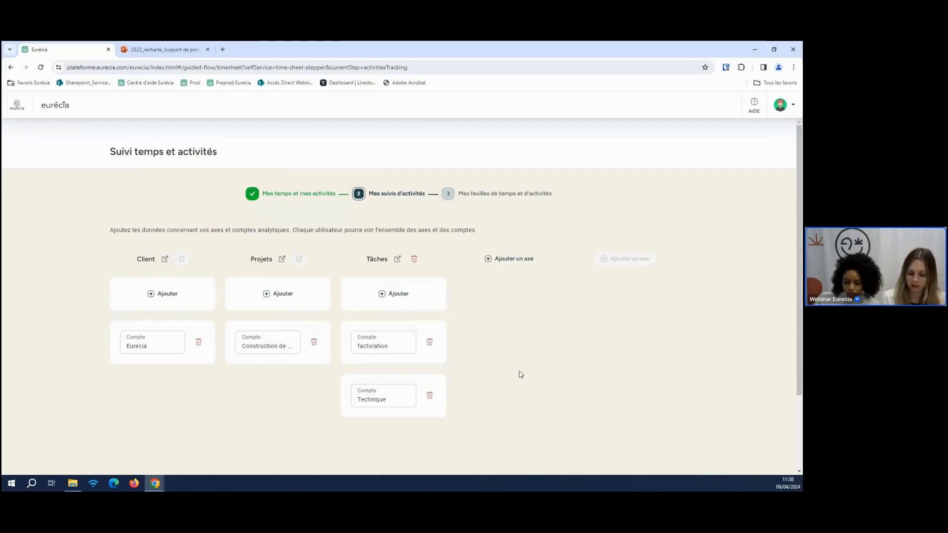
# Validate the axes and accounts and continue to the Mes feuilles de temps et d'activités stage
pyautogui.scroll(-1, 570, 369)
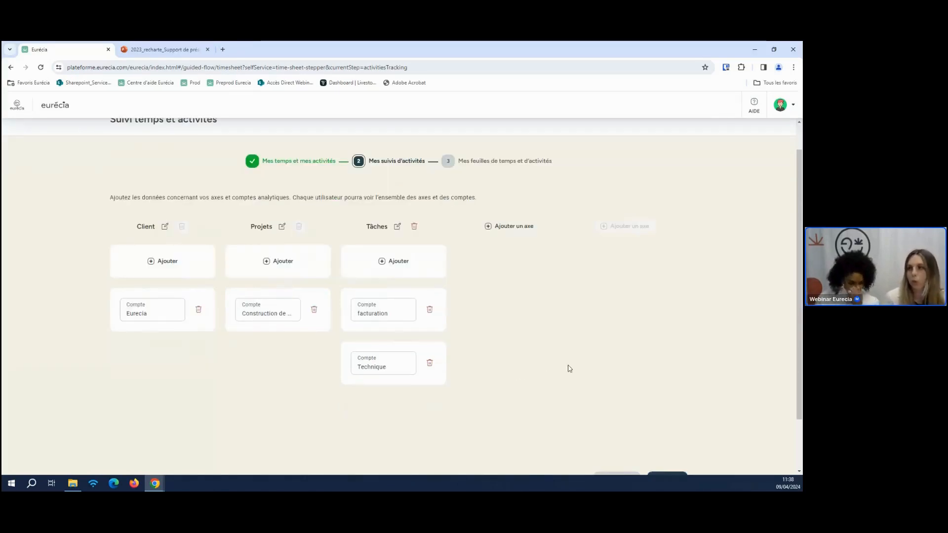
pyautogui.scroll(-1, 578, 366)
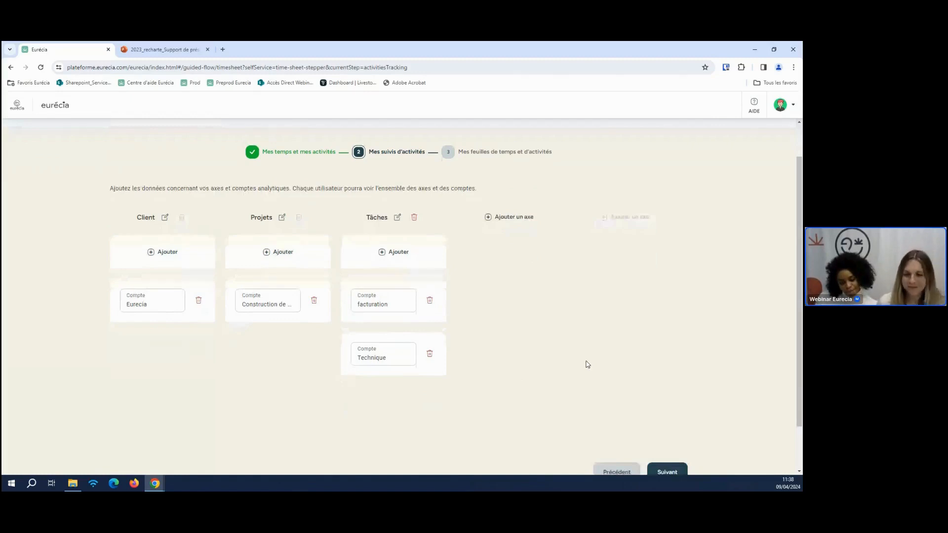
pyautogui.scroll(-1, 657, 337)
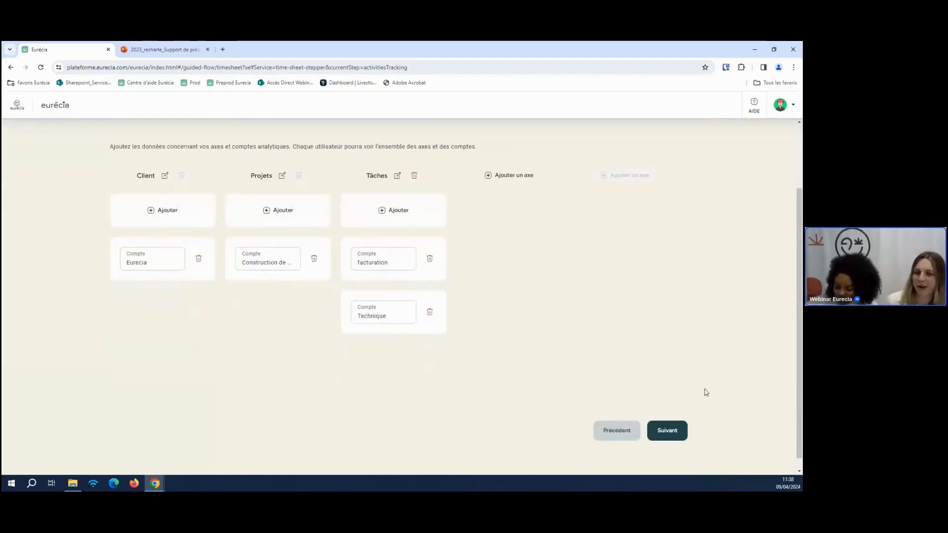
pyautogui.click(668, 431)
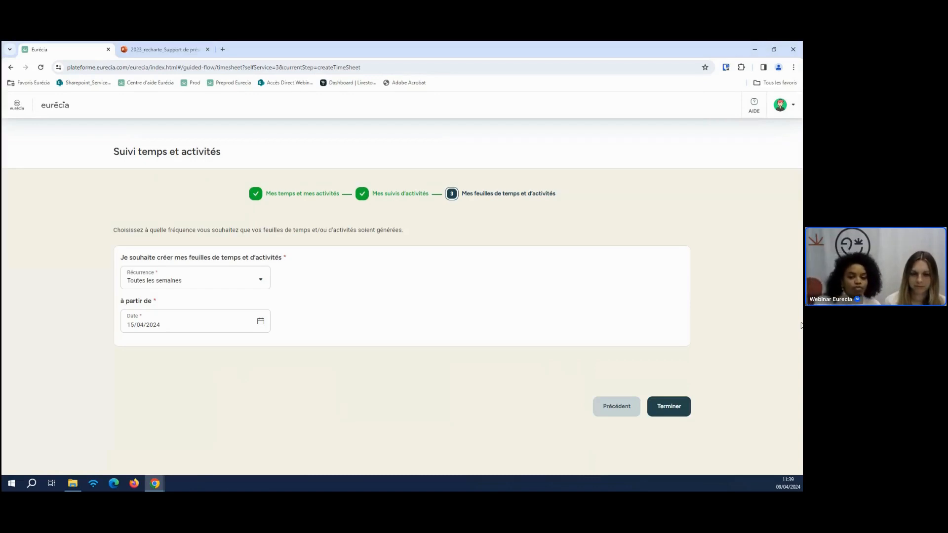
# Set the sheets to be created Toutes les semaines starting 08/04/2024 and finish the Suivi temps et activités setup
pyautogui.click(249, 280)
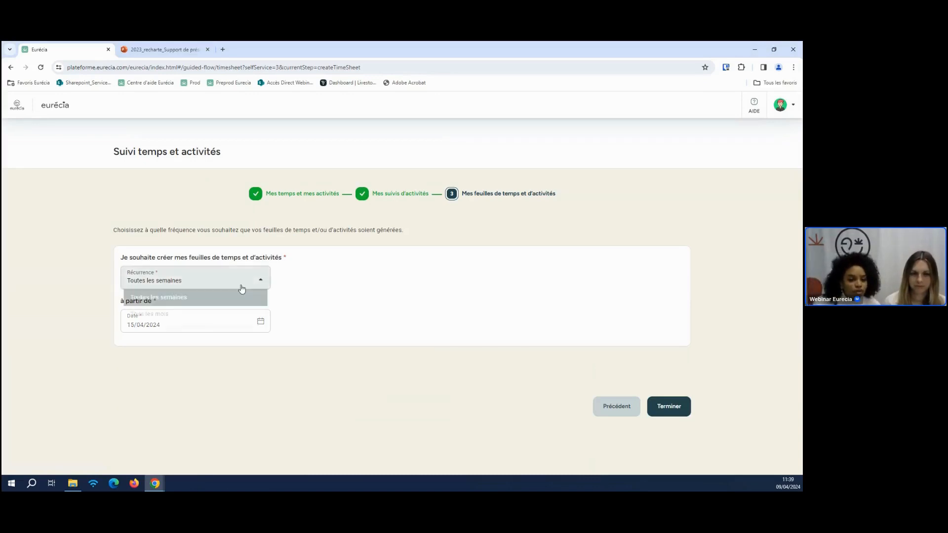
pyautogui.click(196, 298)
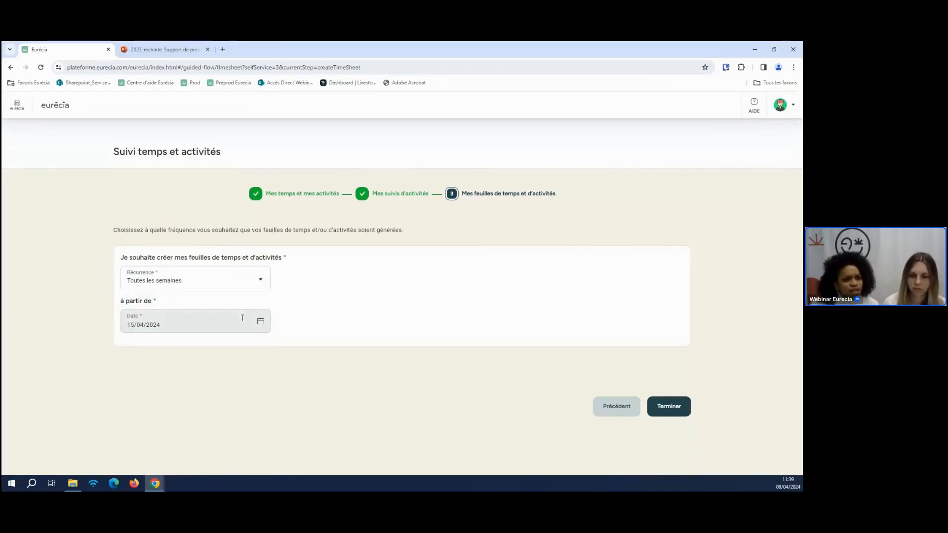
pyautogui.click(214, 321)
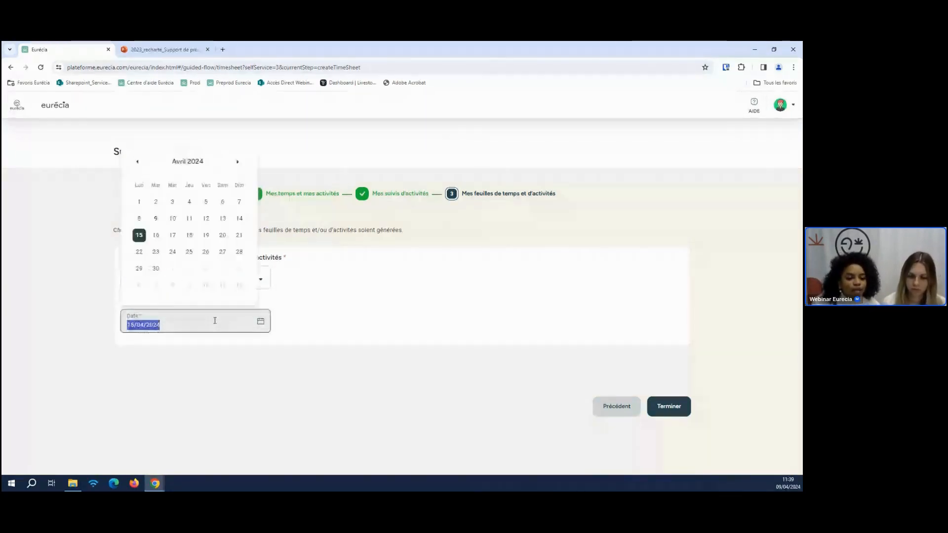
pyautogui.click(140, 221)
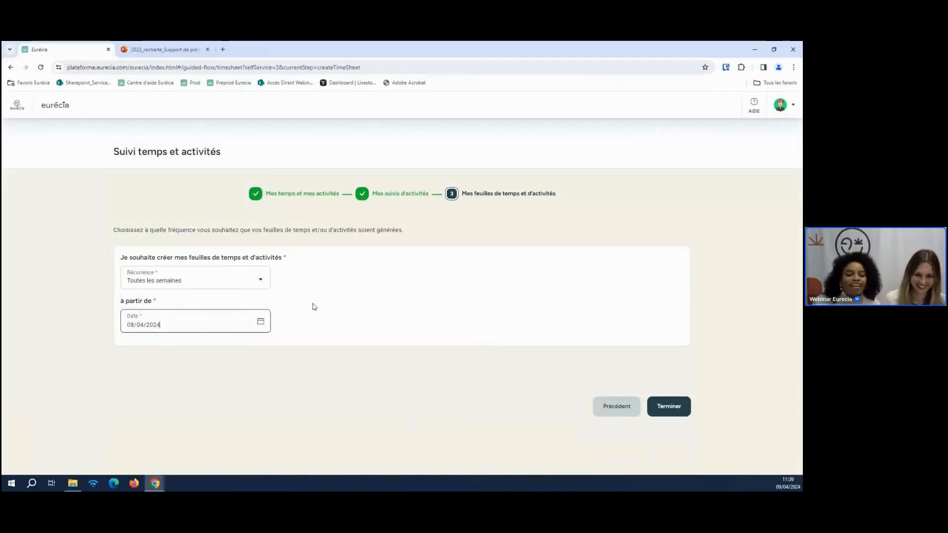
pyautogui.click(680, 404)
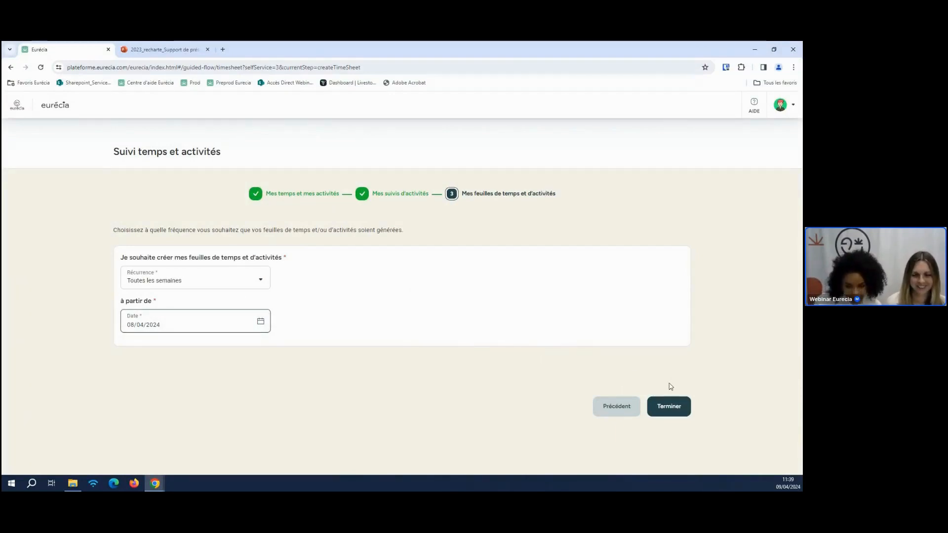
pyautogui.click(671, 408)
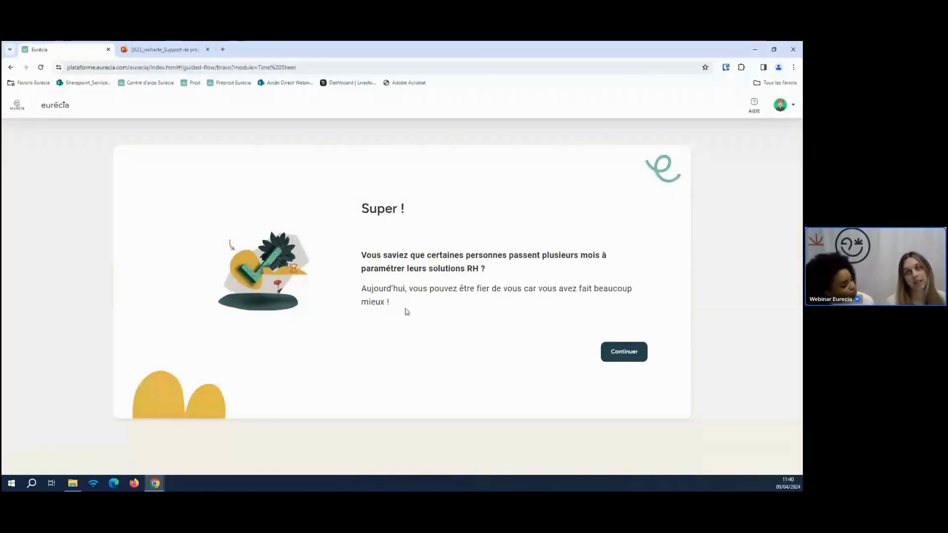
# Continue to the Titres restaurant setup and choose Swile as the meal voucher provider
pyautogui.click(635, 352)
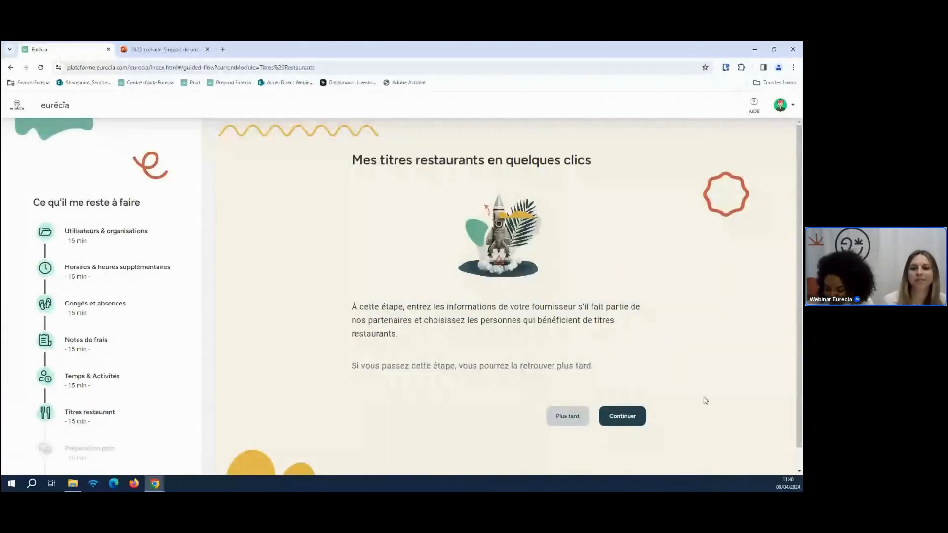
pyautogui.click(632, 419)
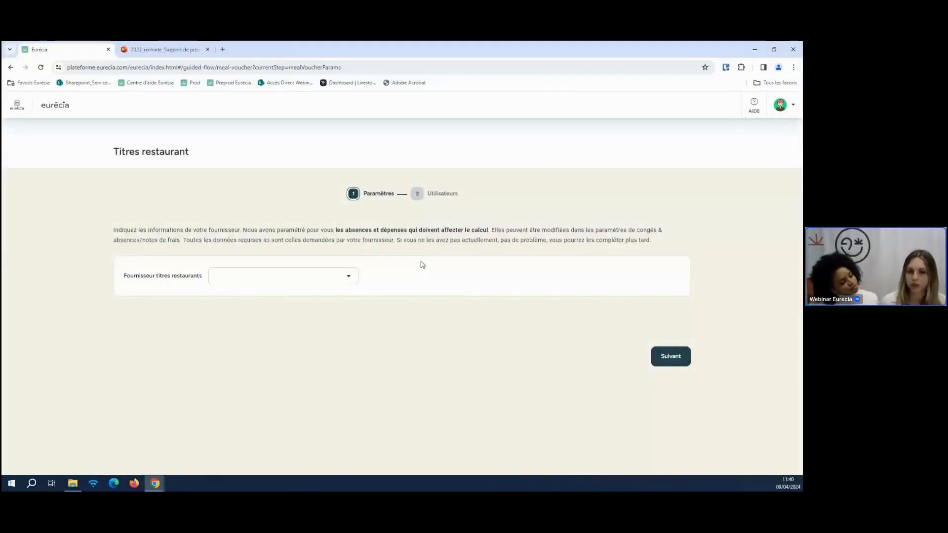
pyautogui.click(313, 278)
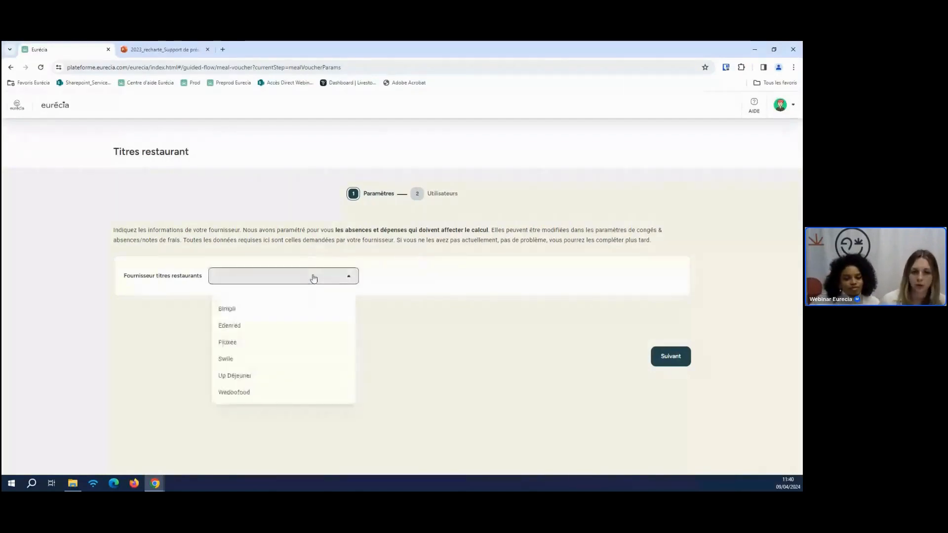
pyautogui.click(287, 363)
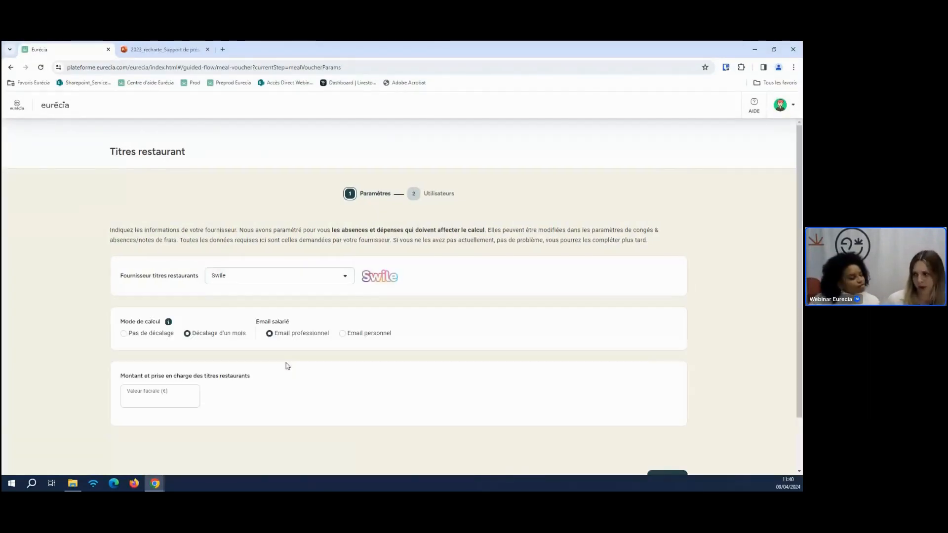
# Set the meal voucher face value to 15 € and continue to the Utilisateurs stage
pyautogui.scroll(-1, 591, 312)
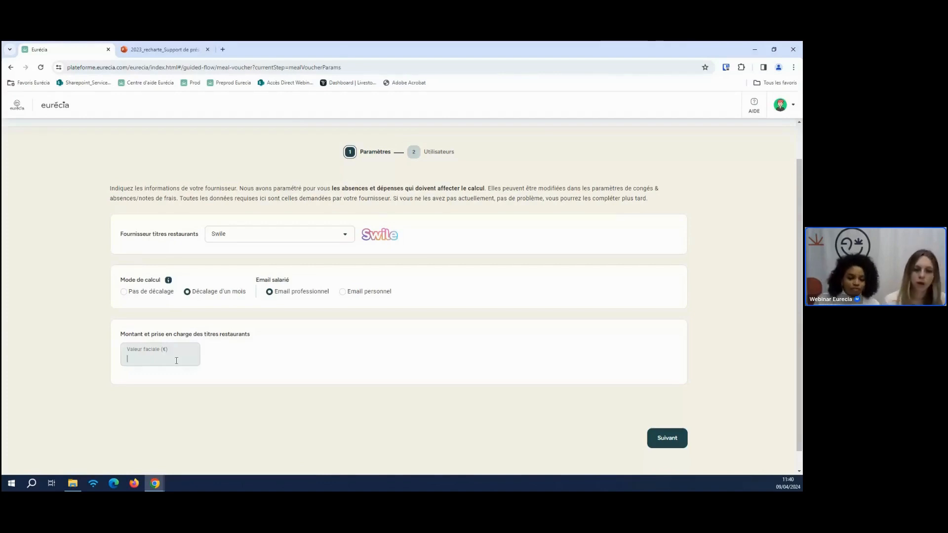
pyautogui.write('1')
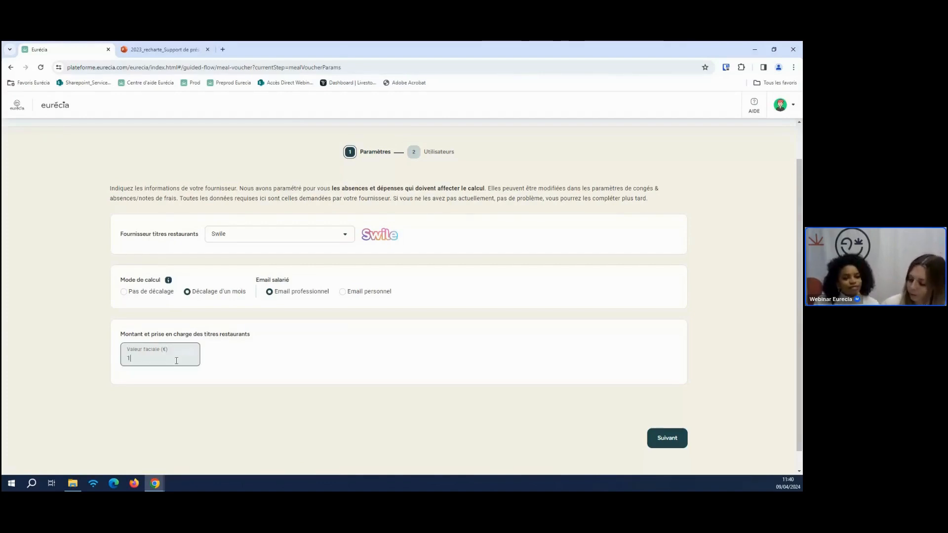
pyautogui.write('5')
pyautogui.click(325, 439)
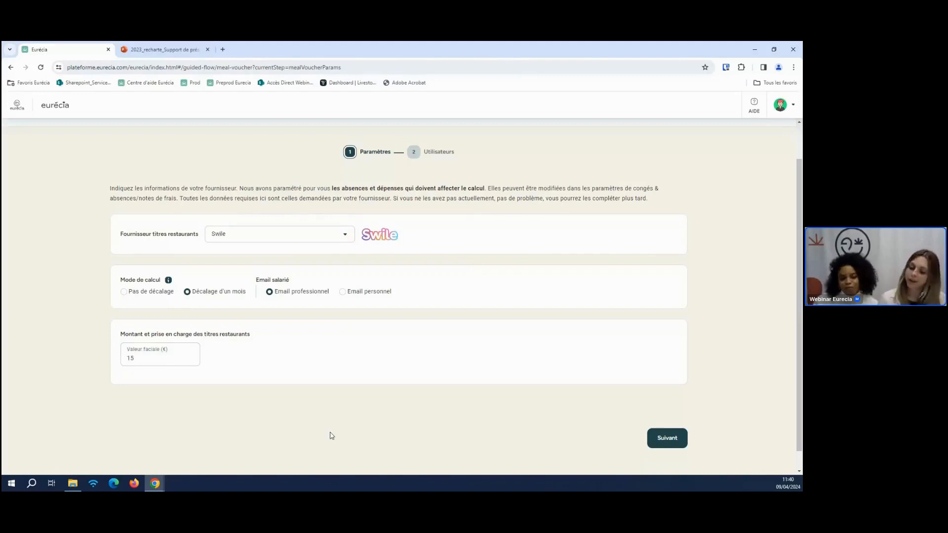
pyautogui.click(662, 438)
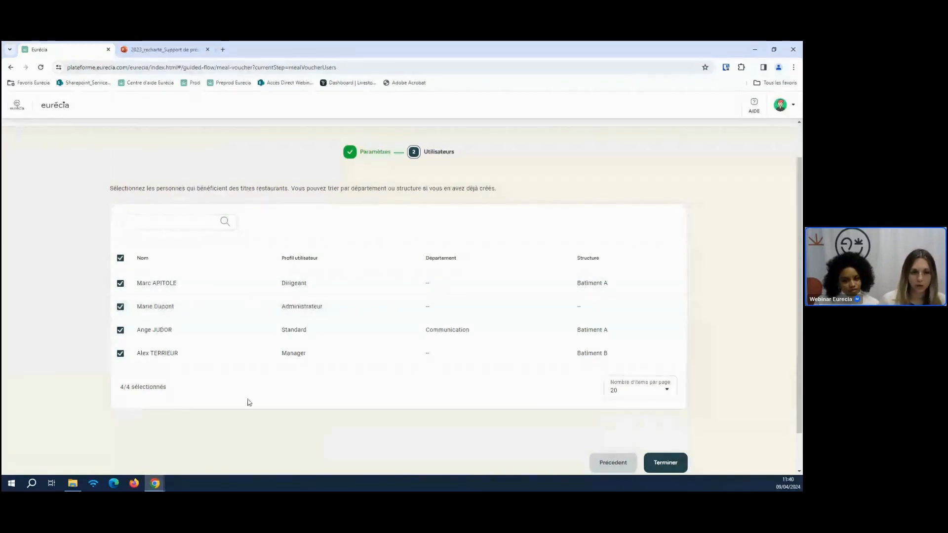
# Exclude the Administrateur user from the meal voucher beneficiaries, finish the Titres restaurant setup and continue to Préparation de paie
pyautogui.click(121, 307)
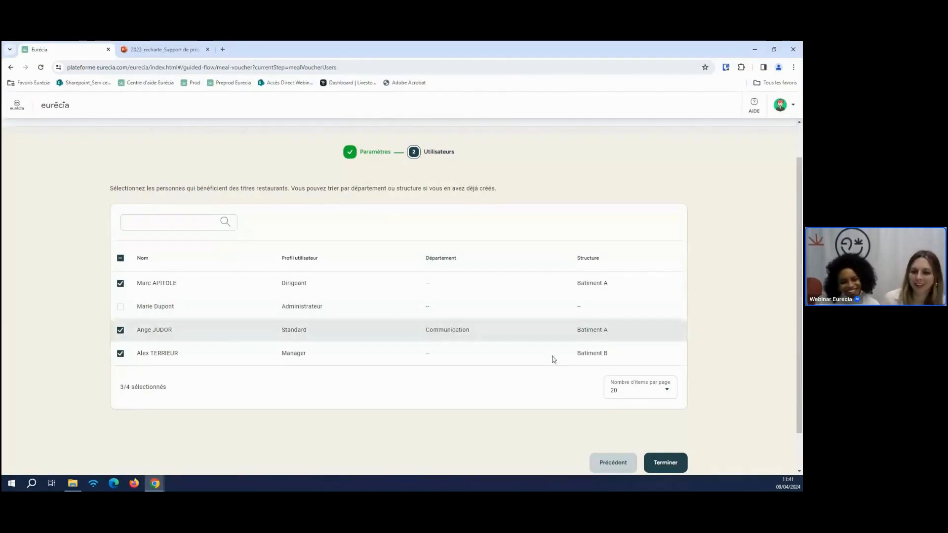
pyautogui.scroll(-1, 712, 400)
pyautogui.click(672, 425)
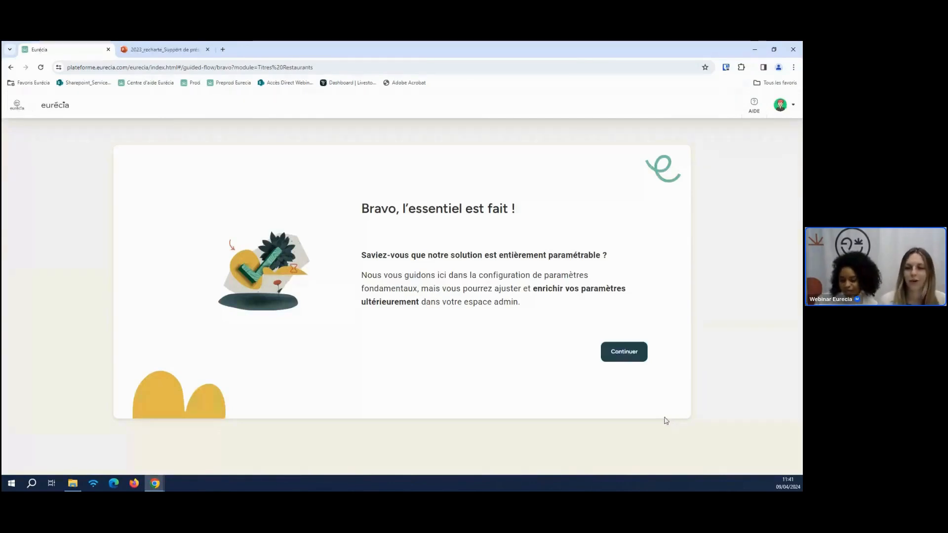
pyautogui.click(638, 355)
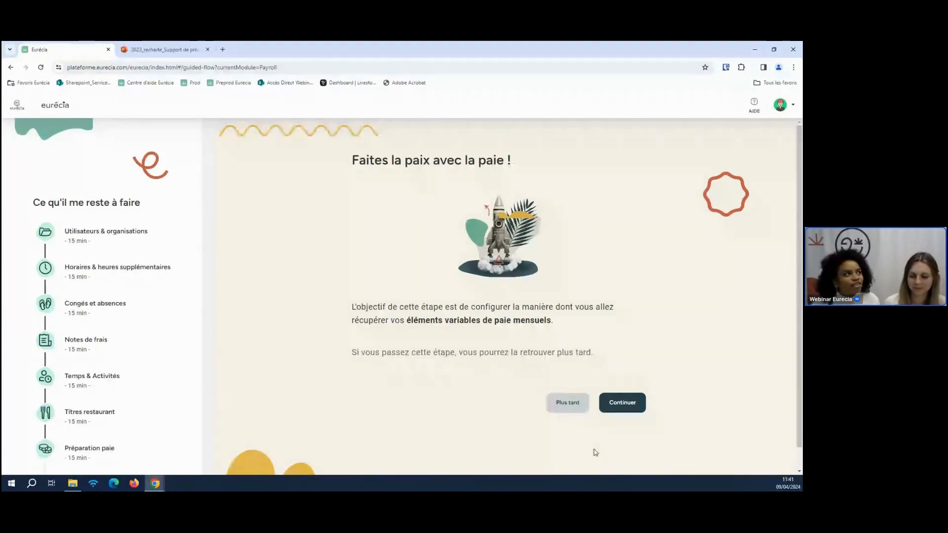
pyautogui.click(631, 409)
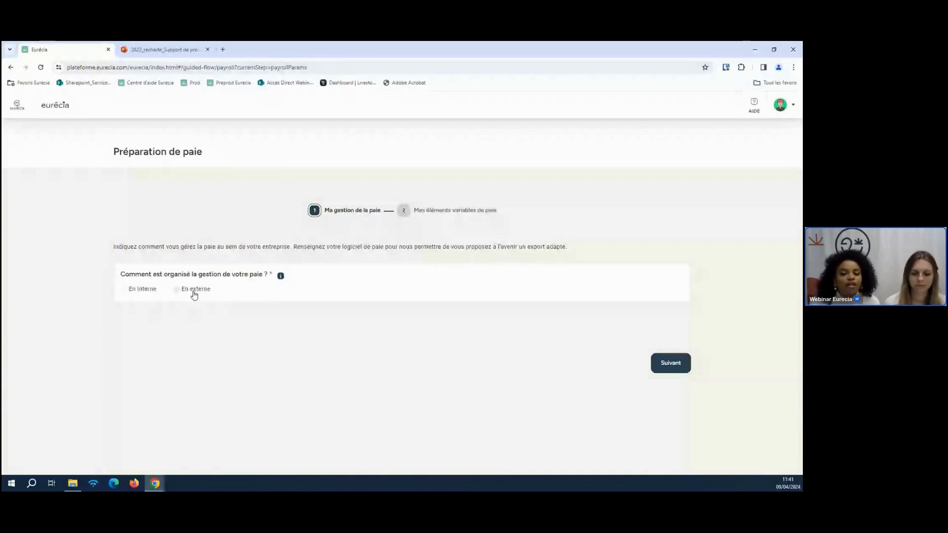
# Set payroll management to En interne and choose SILAE as the payroll software
pyautogui.click(143, 290)
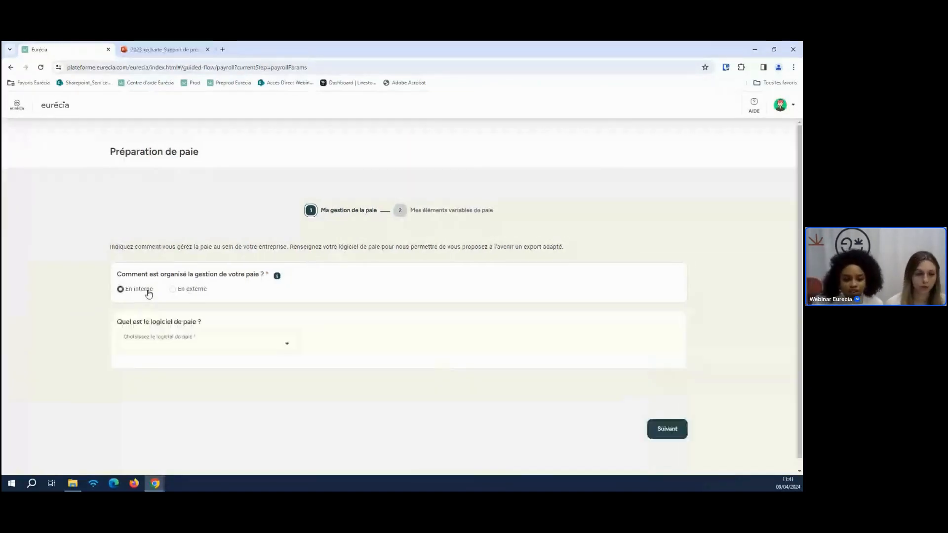
pyautogui.click(264, 352)
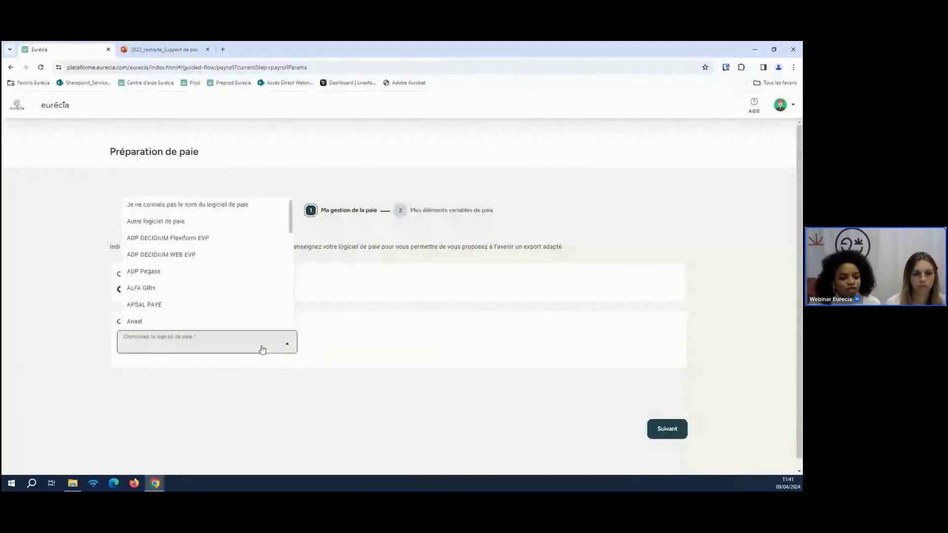
pyautogui.scroll(-5, 270, 313)
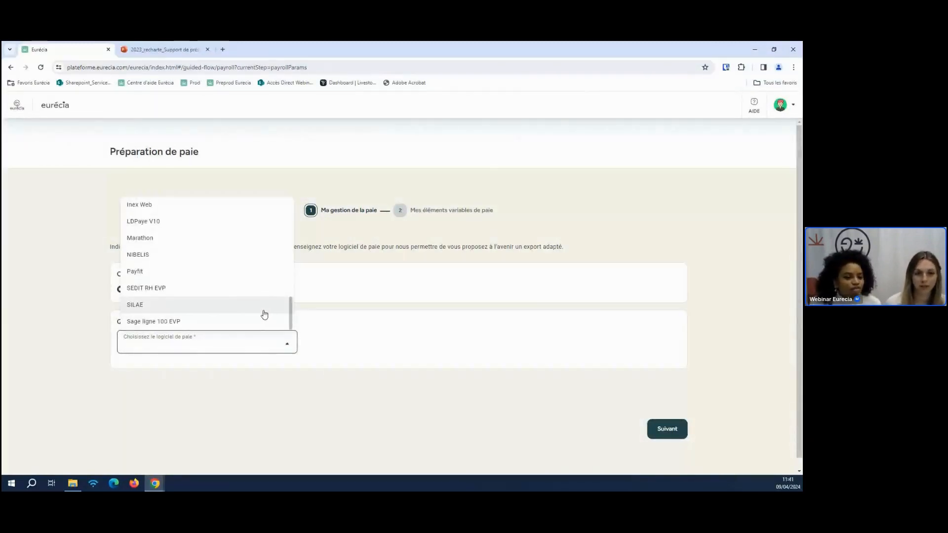
pyautogui.click(269, 313)
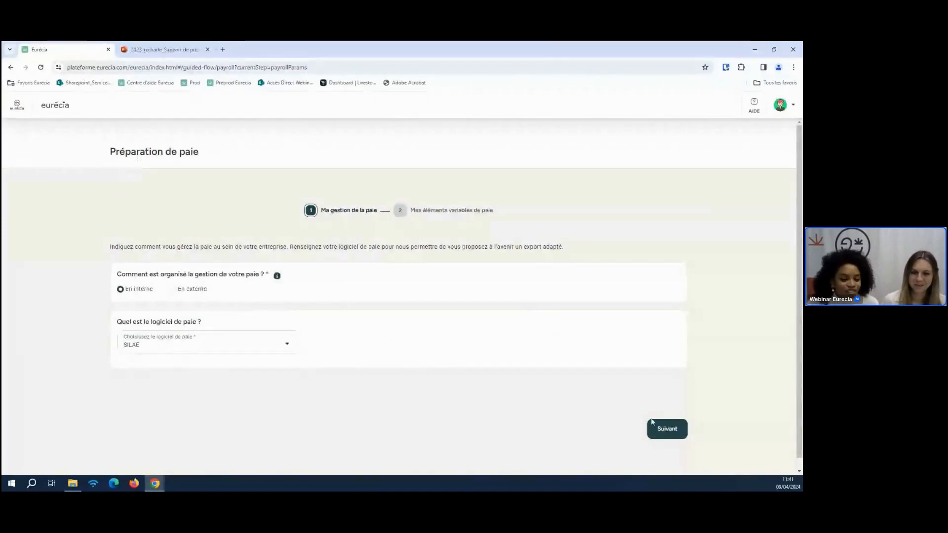
# Switch payroll management to En externe and try both oui and non for direct transmission to the provider
pyautogui.click(190, 292)
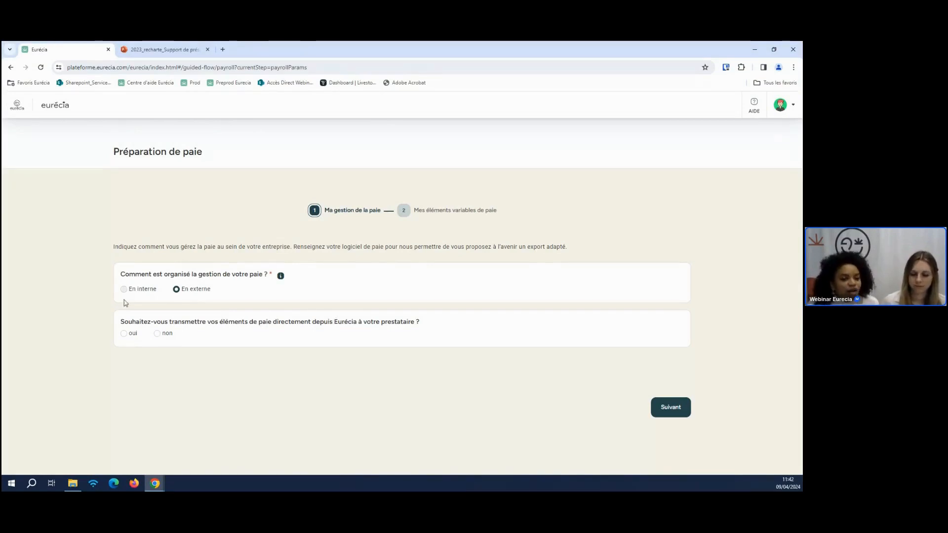
pyautogui.click(134, 338)
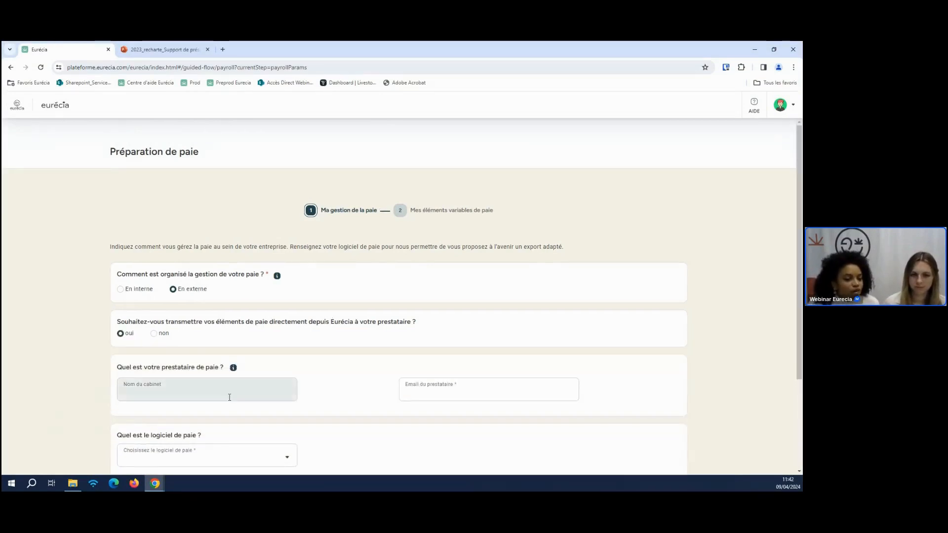
pyautogui.click(231, 399)
pyautogui.scroll(-1, 430, 389)
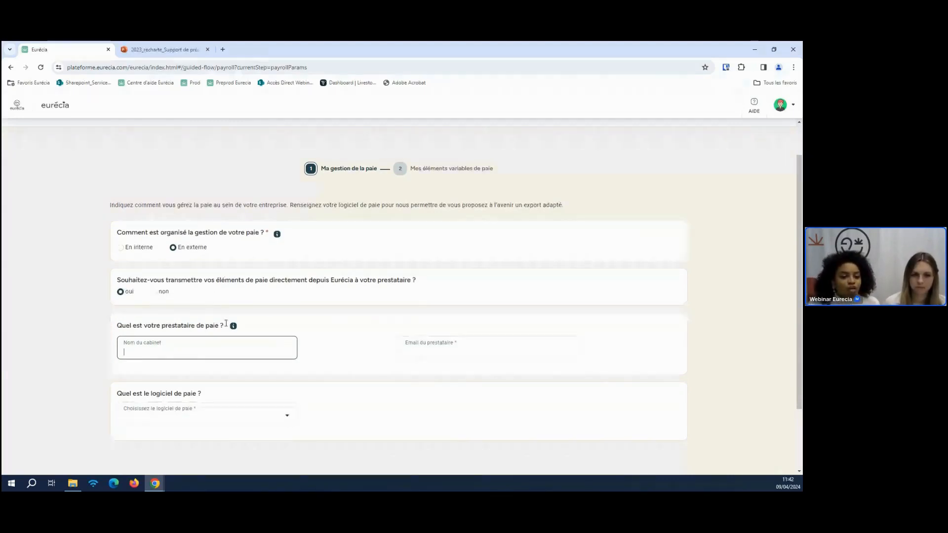
pyautogui.click(154, 292)
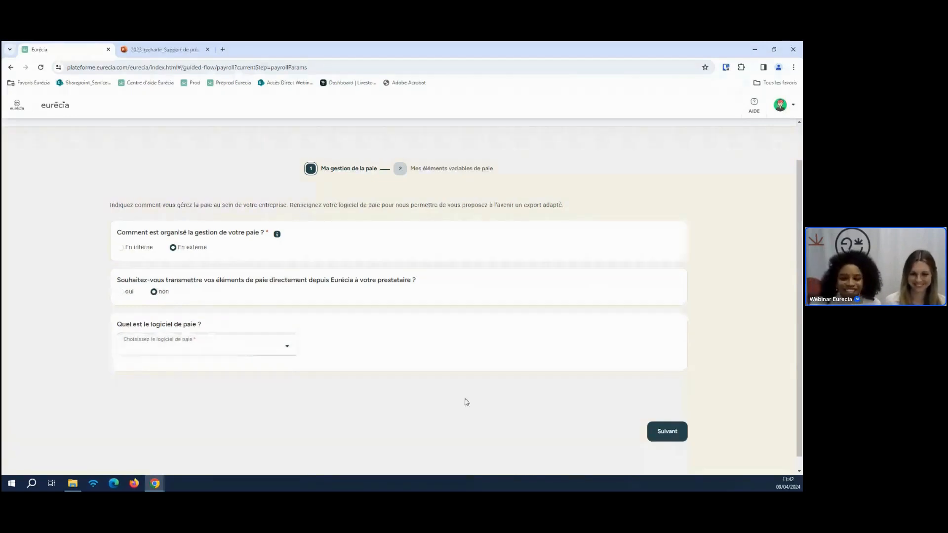
# Set payroll management to En interne, choose the payroll software, and continue to Mes éléments variables de paie, dismissing the Organisez vos champs help
pyautogui.click(137, 255)
pyautogui.click(261, 339)
pyautogui.scroll(-7, 247, 302)
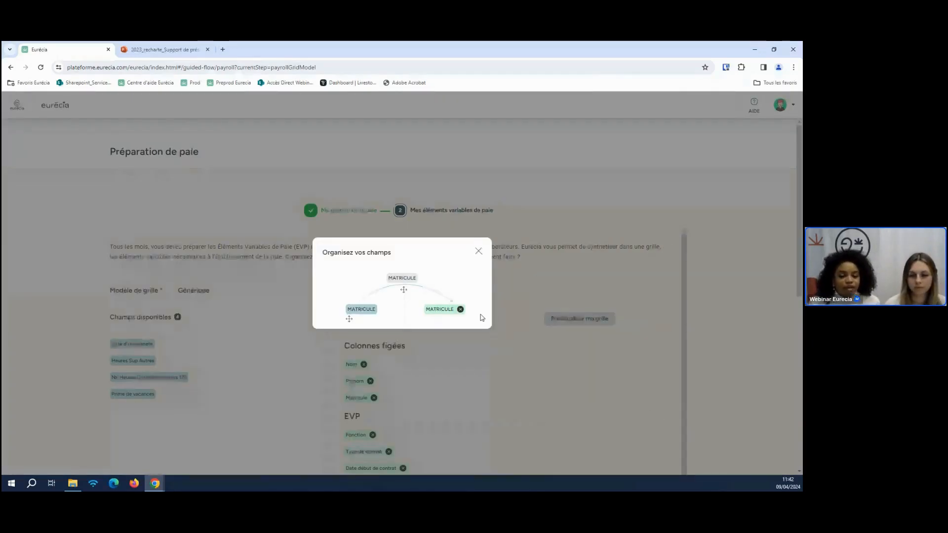
pyautogui.click(479, 251)
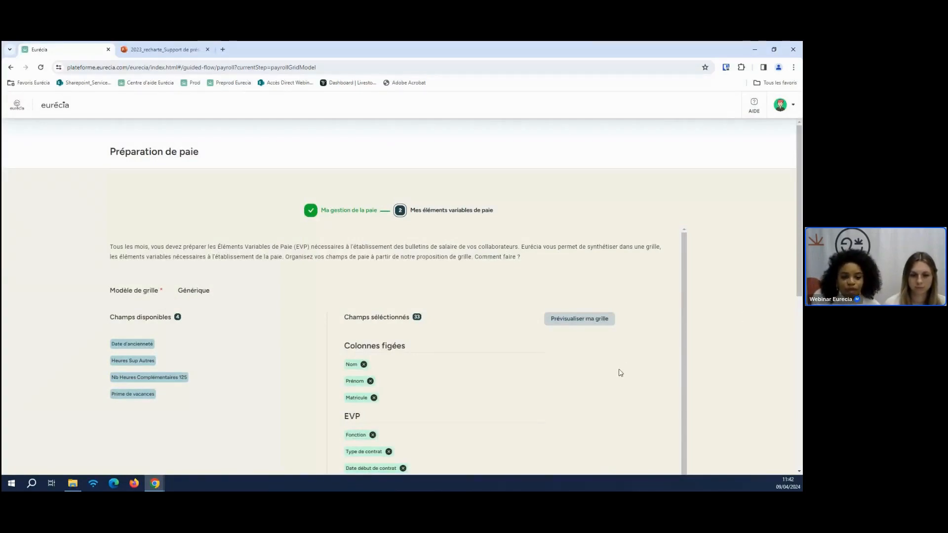
# Remove Matricule, Fonction, Type de contrat, Date début de contrat, Date fin de contrat and Type d'activité from the selected payroll fields
pyautogui.scroll(-1, 622, 379)
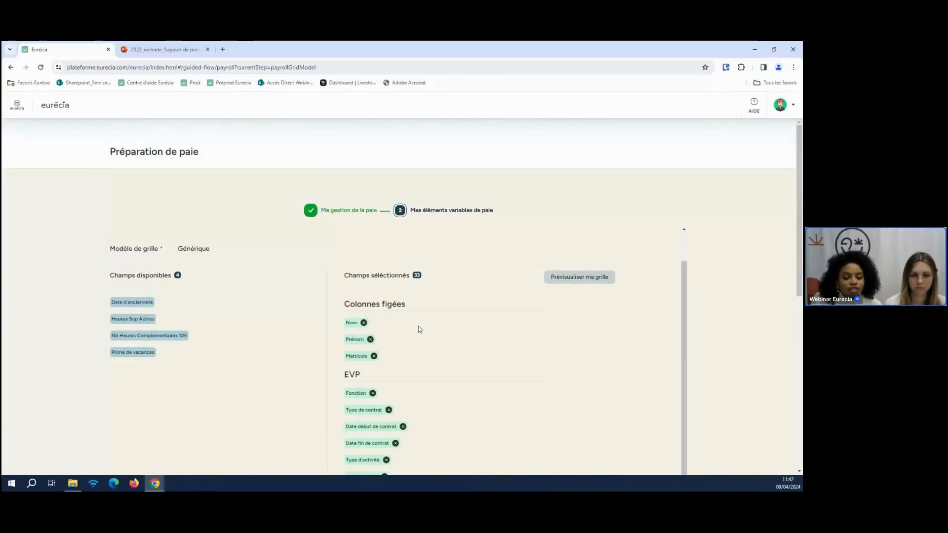
pyautogui.scroll(-1, 423, 332)
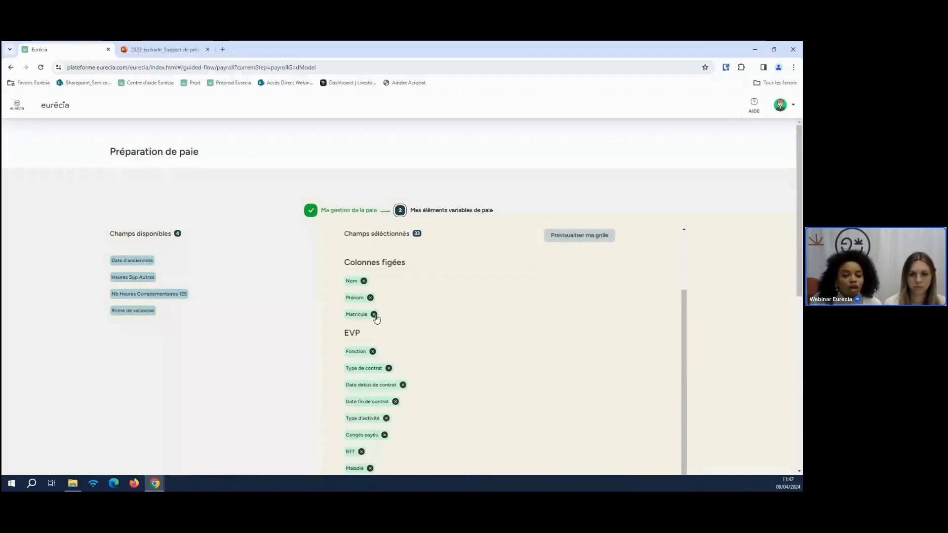
pyautogui.scroll(-1, 375, 365)
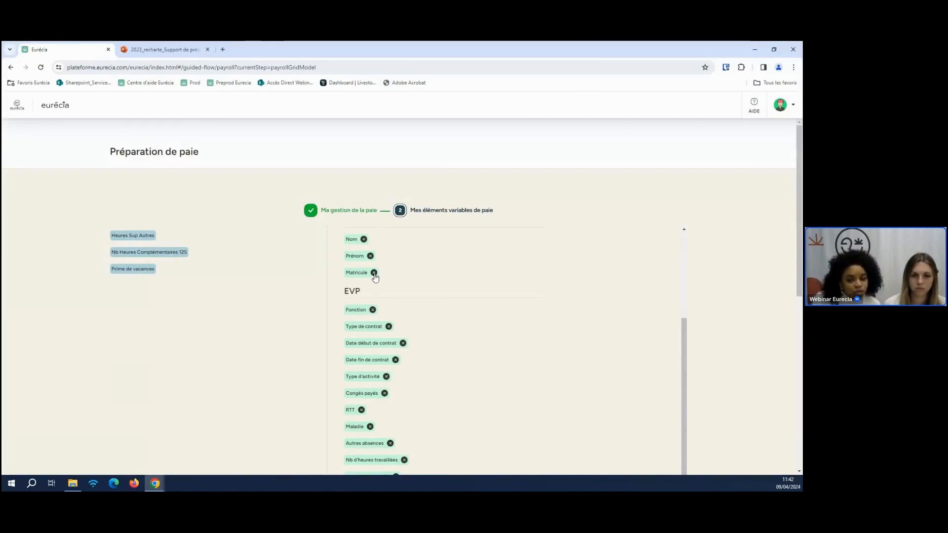
pyautogui.click(374, 273)
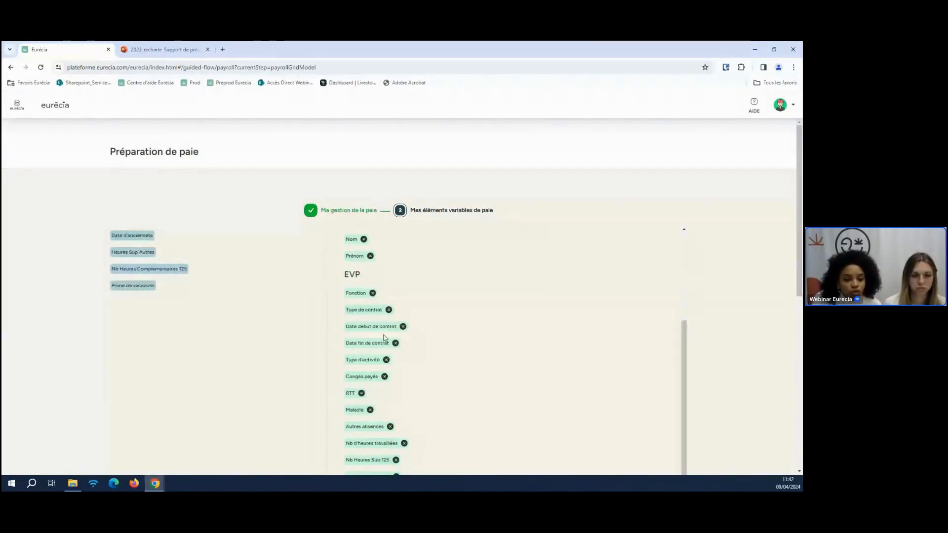
pyautogui.click(373, 294)
pyautogui.click(389, 294)
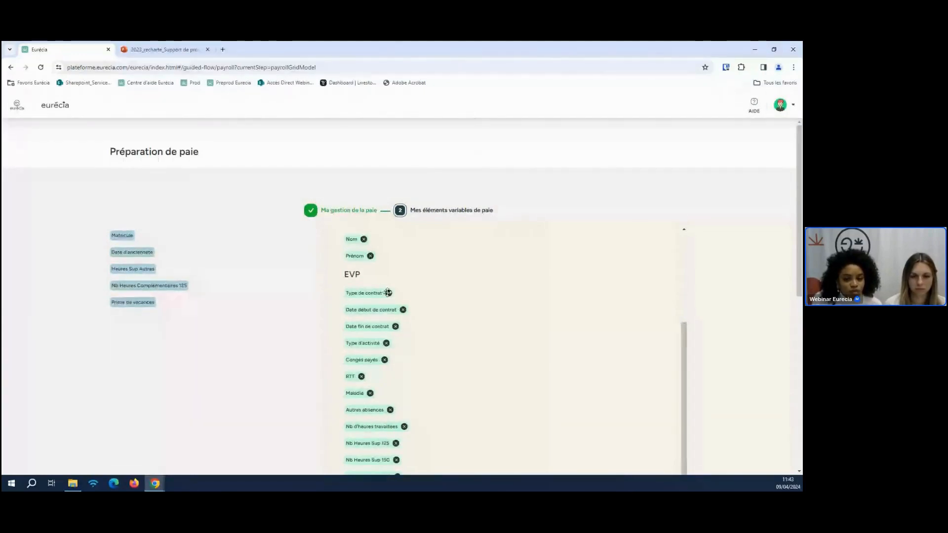
pyautogui.click(403, 294)
pyautogui.click(396, 294)
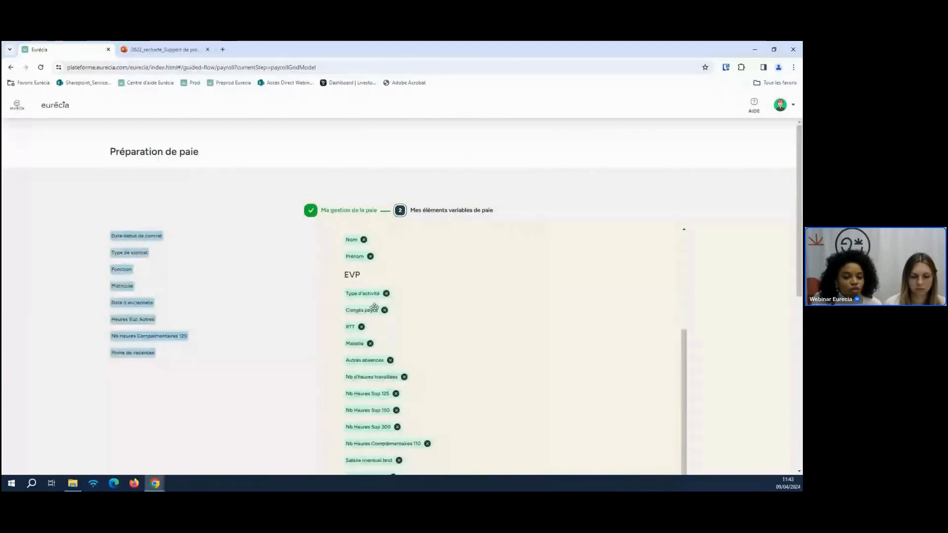
pyautogui.click(386, 294)
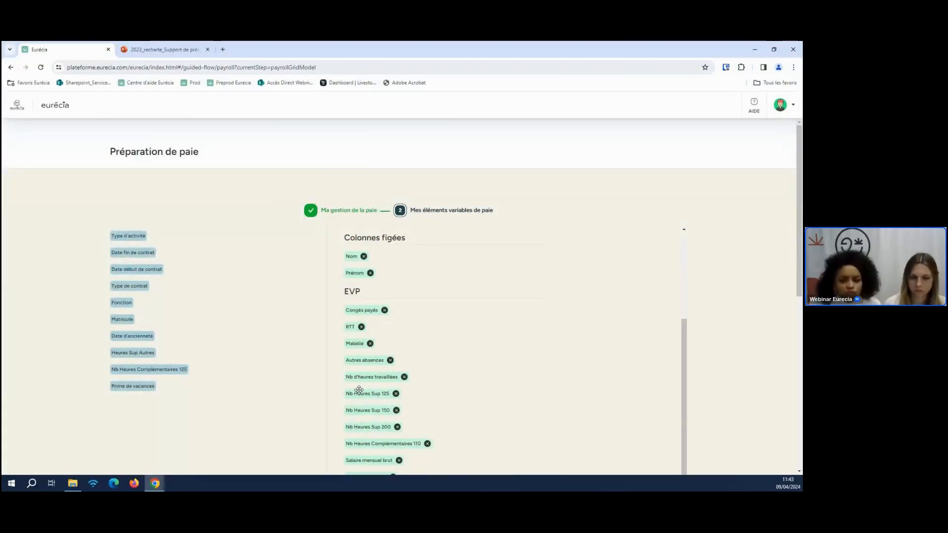
# Remove Avantage en nature voiture, Avance sur commission, Prévoyance (Oui / Non) and the three Mutuelle fields from the selected EVP fields
pyautogui.scroll(-2, 360, 390)
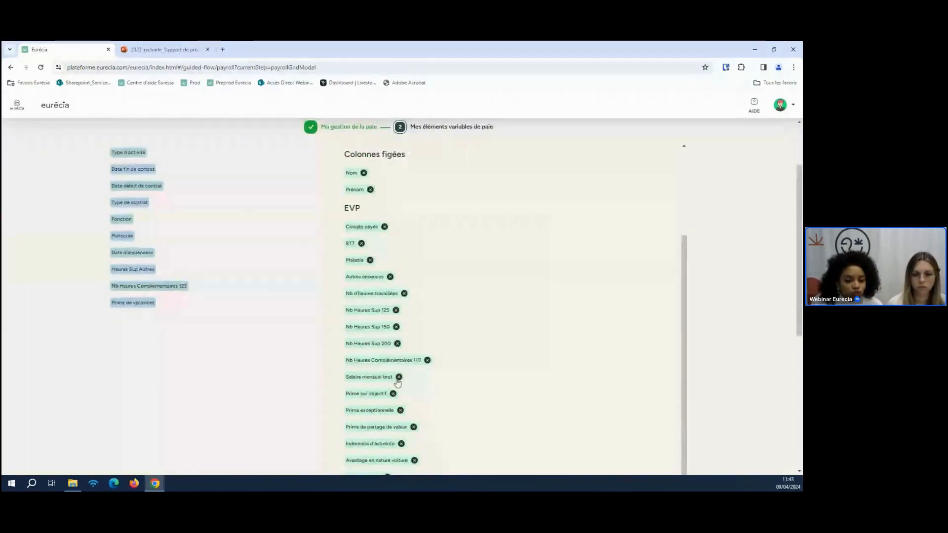
pyautogui.scroll(-1, 392, 395)
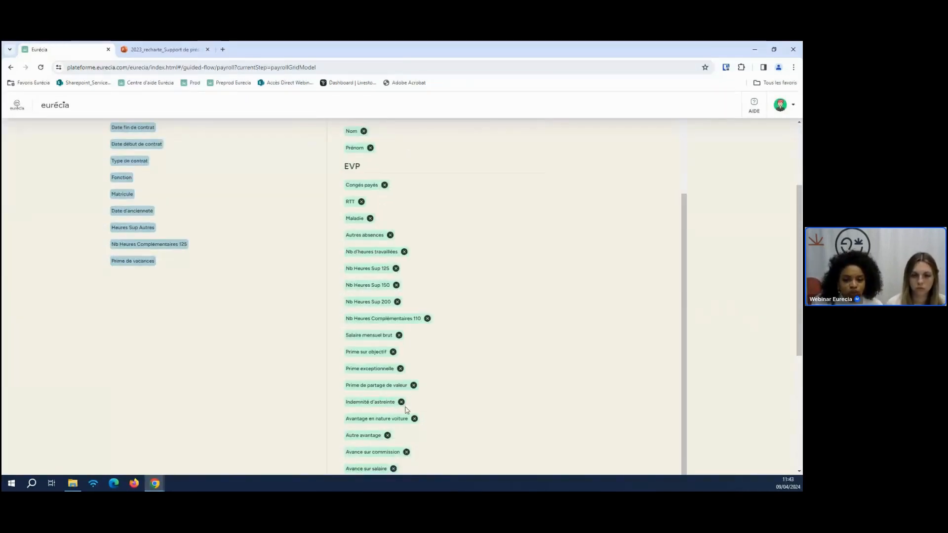
pyautogui.scroll(-1, 406, 410)
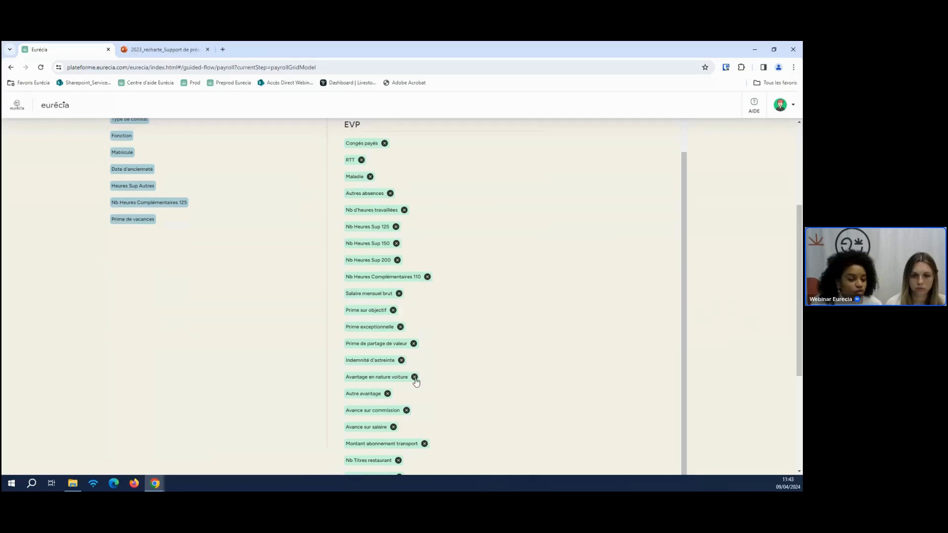
pyautogui.click(414, 378)
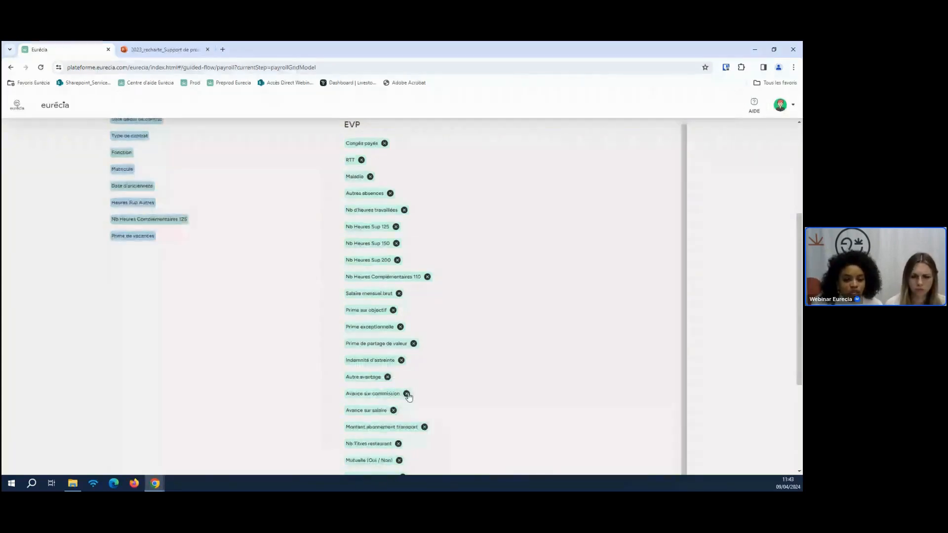
pyautogui.click(406, 394)
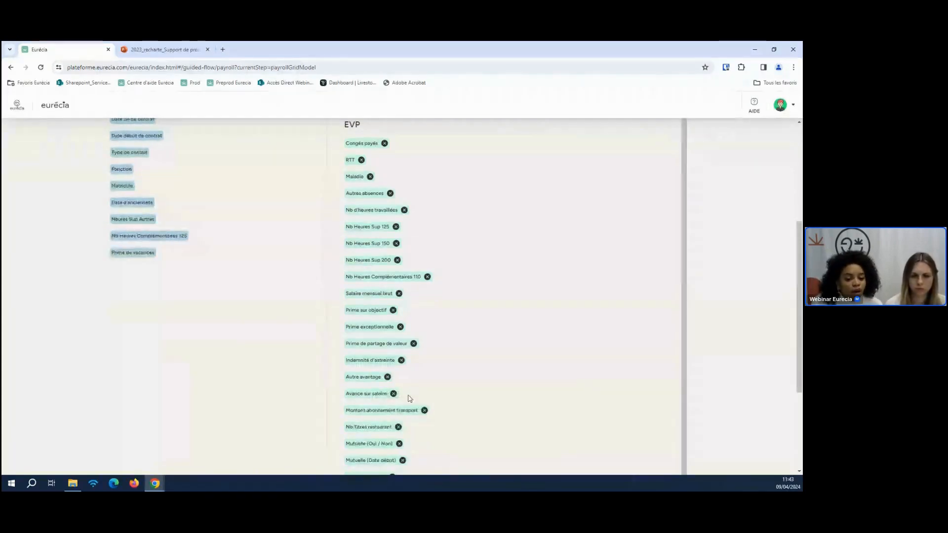
pyautogui.scroll(-1, 408, 423)
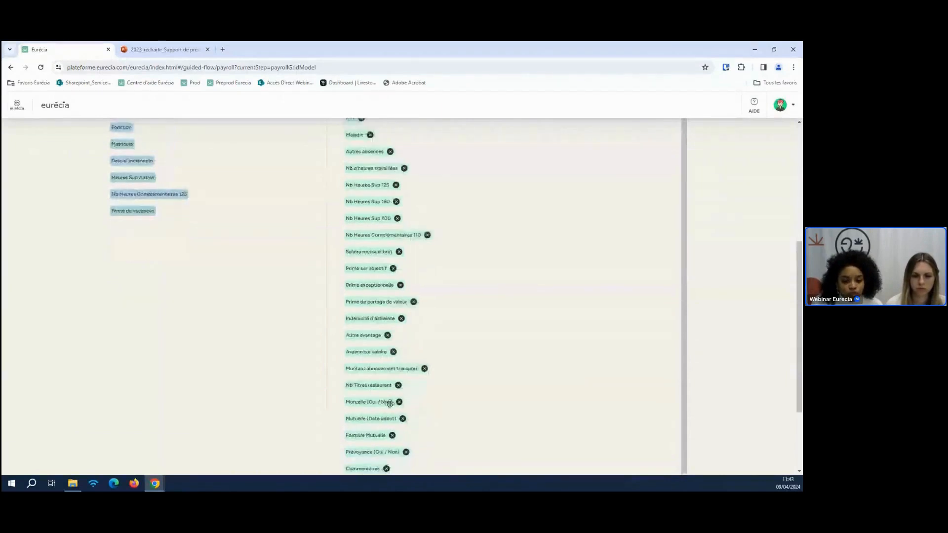
pyautogui.click(400, 403)
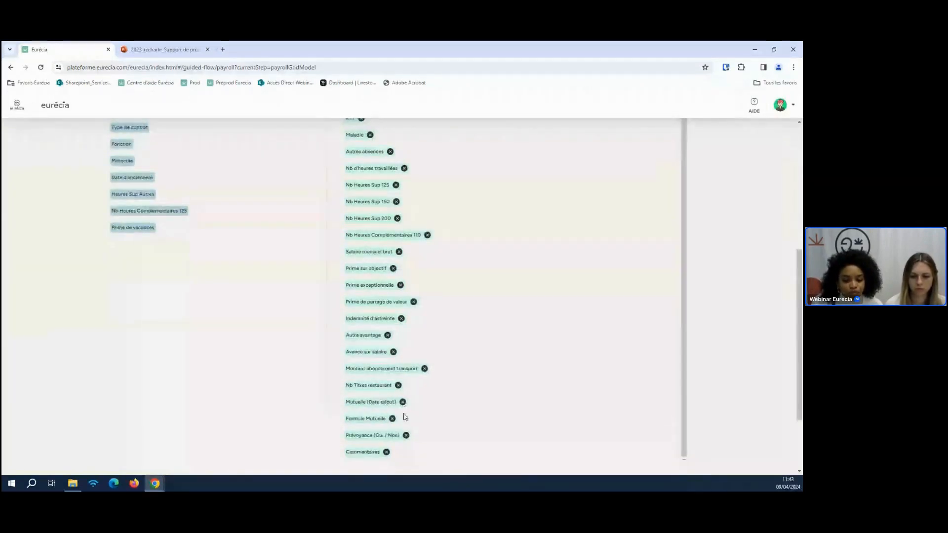
pyautogui.click(393, 418)
pyautogui.click(404, 419)
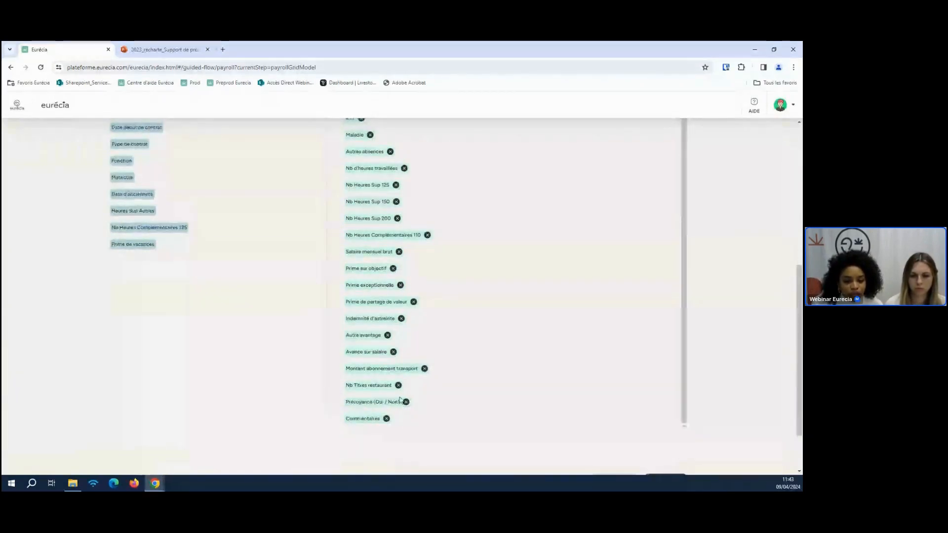
pyautogui.click(404, 403)
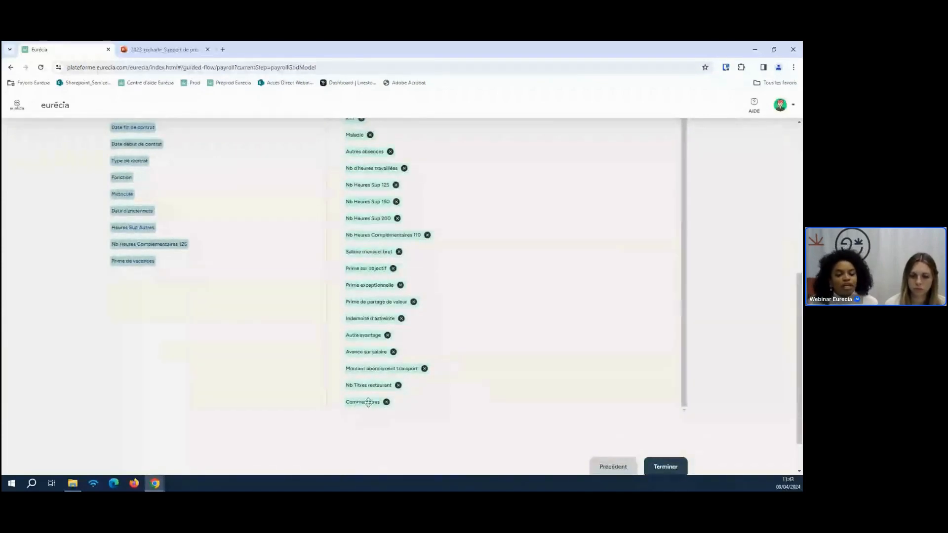
pyautogui.scroll(1, 370, 401)
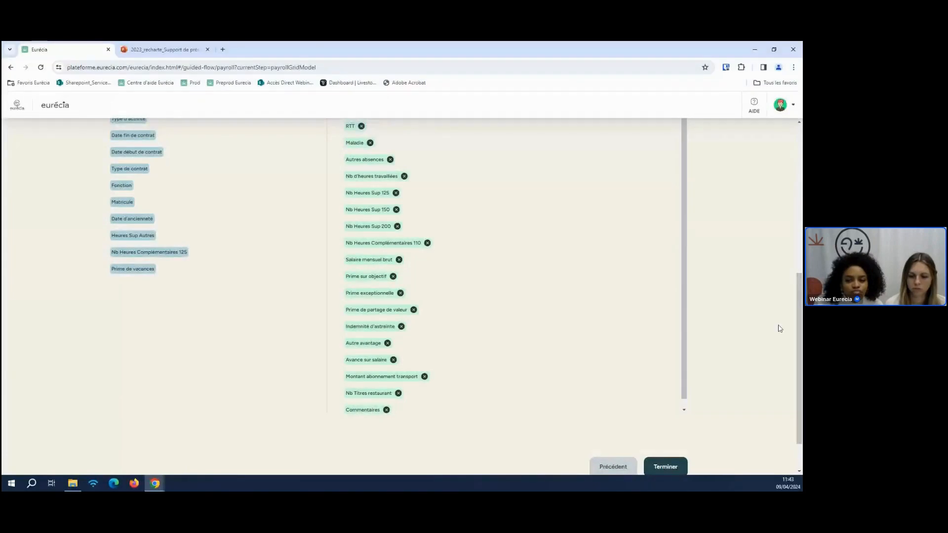
# Move Congés payés below Maladie in the selected EVP fields and preview the Générique grid across all its columns
pyautogui.scroll(3, 775, 330)
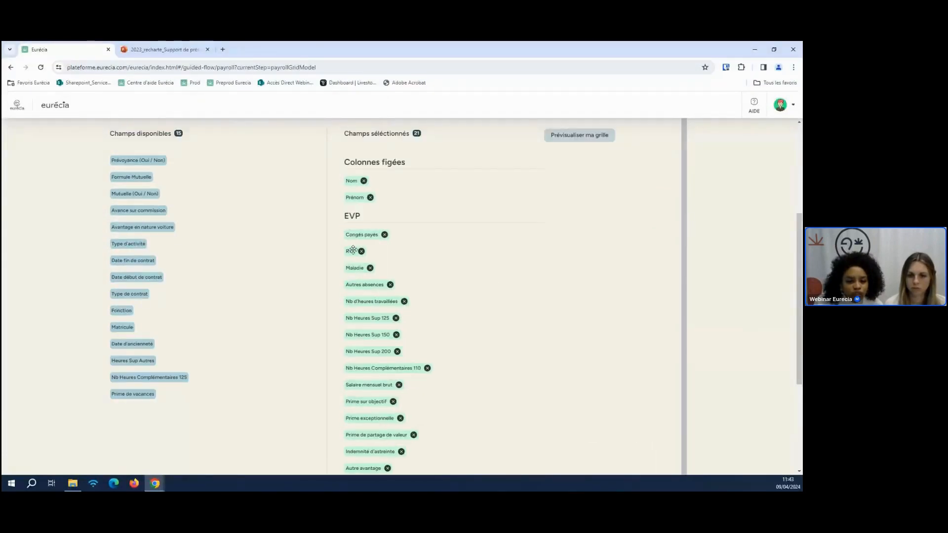
pyautogui.moveTo(349, 249)
pyautogui.mouseDown()
pyautogui.moveTo(390, 249)
pyautogui.moveTo(366, 227)
pyautogui.moveTo(358, 236)
pyautogui.moveTo(377, 244)
pyautogui.moveTo(356, 248)
pyautogui.mouseUp()
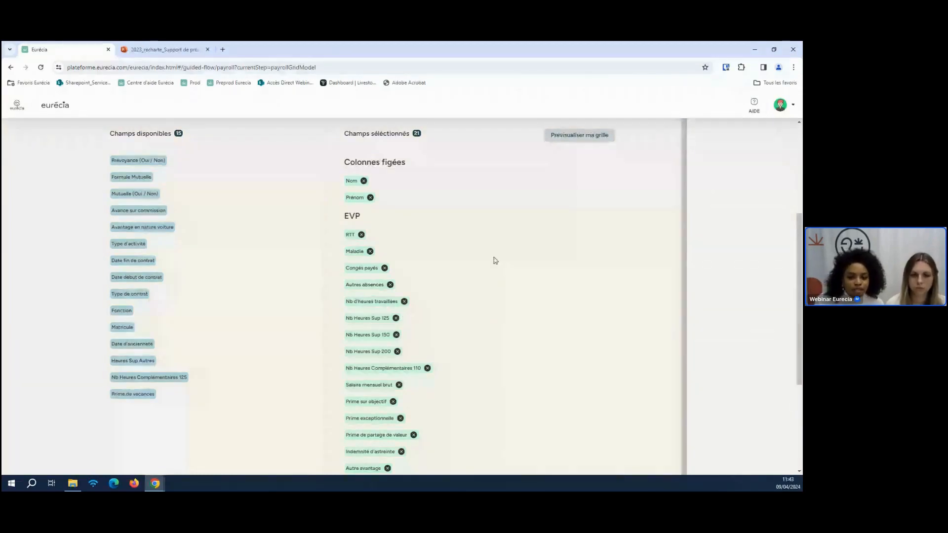
pyautogui.scroll(2, 512, 281)
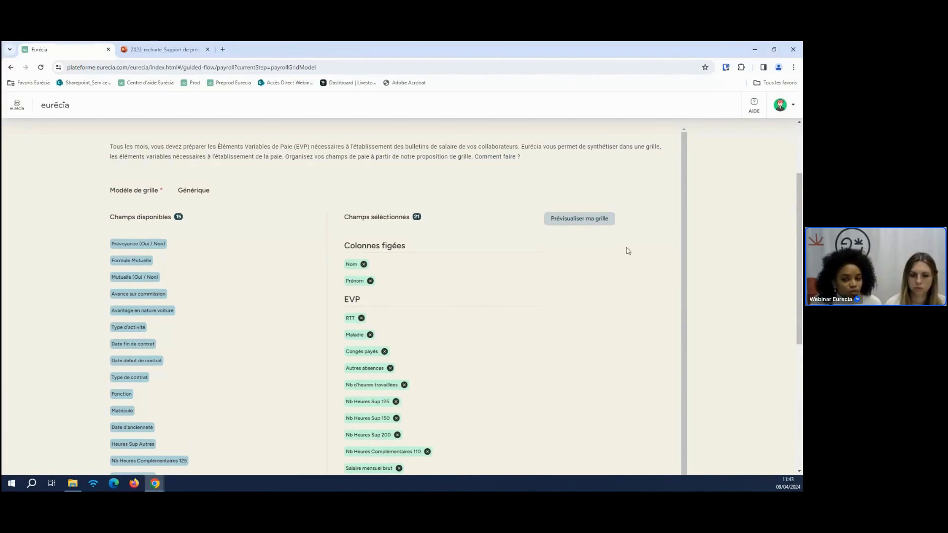
pyautogui.click(596, 221)
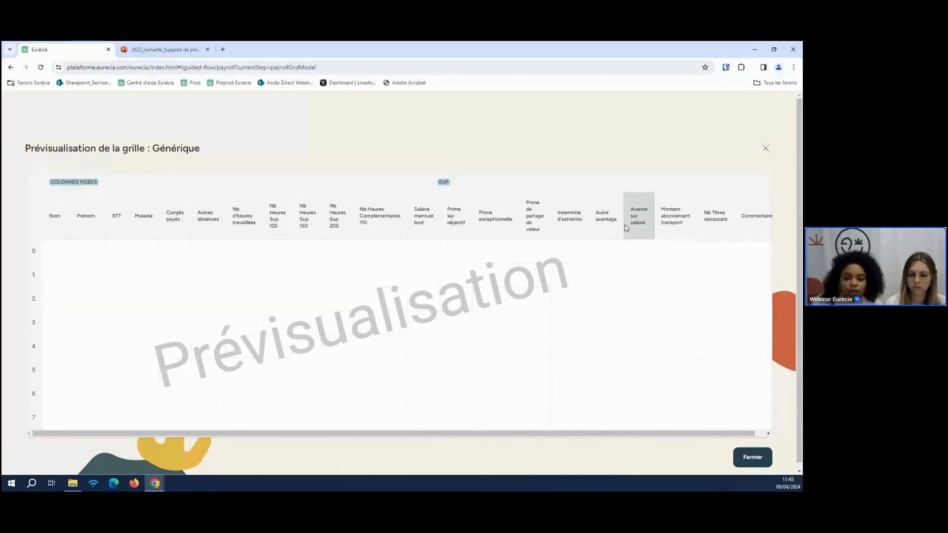
pyautogui.moveTo(584, 435); pyautogui.dragTo(627, 437)
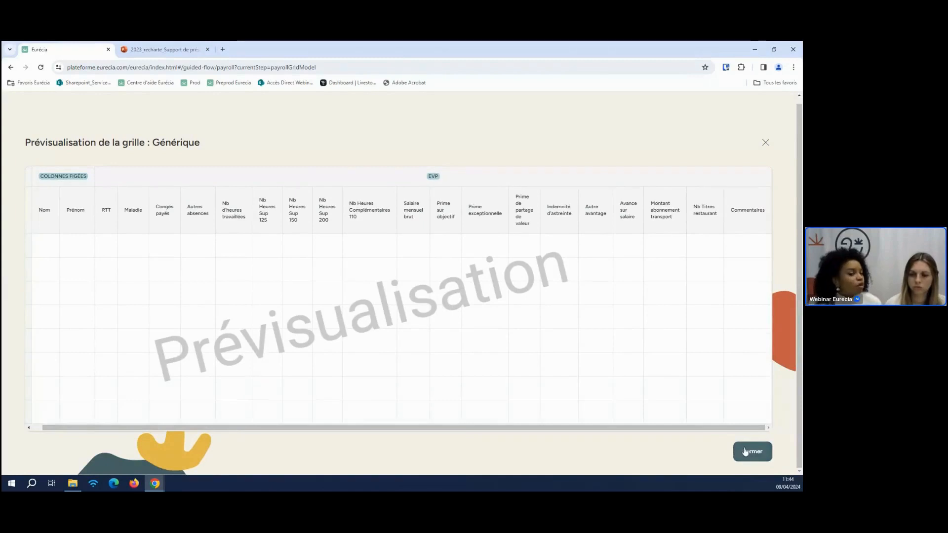
pyautogui.click(736, 446)
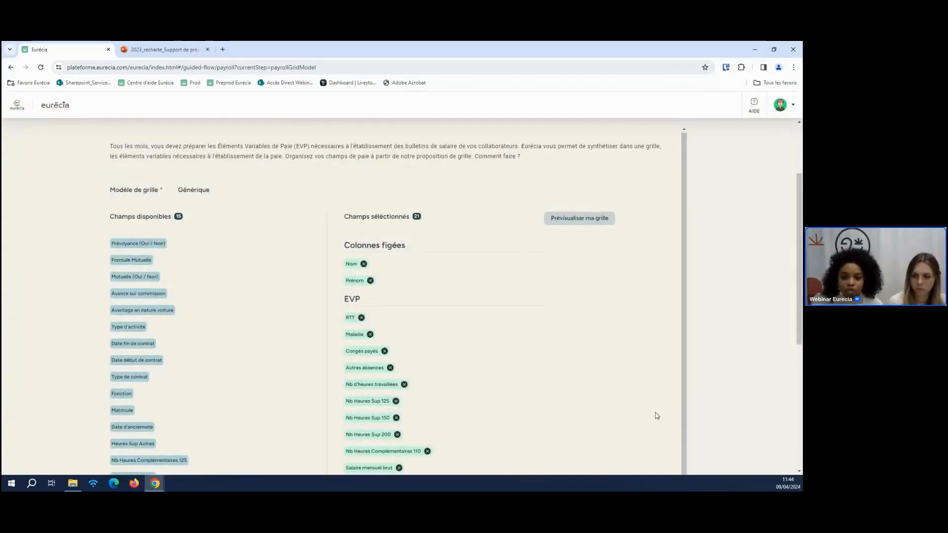
# Finish the payroll preparation setup and continue to Fin du paramétrage
pyautogui.scroll(-4, 659, 414)
pyautogui.scroll(-2, 737, 394)
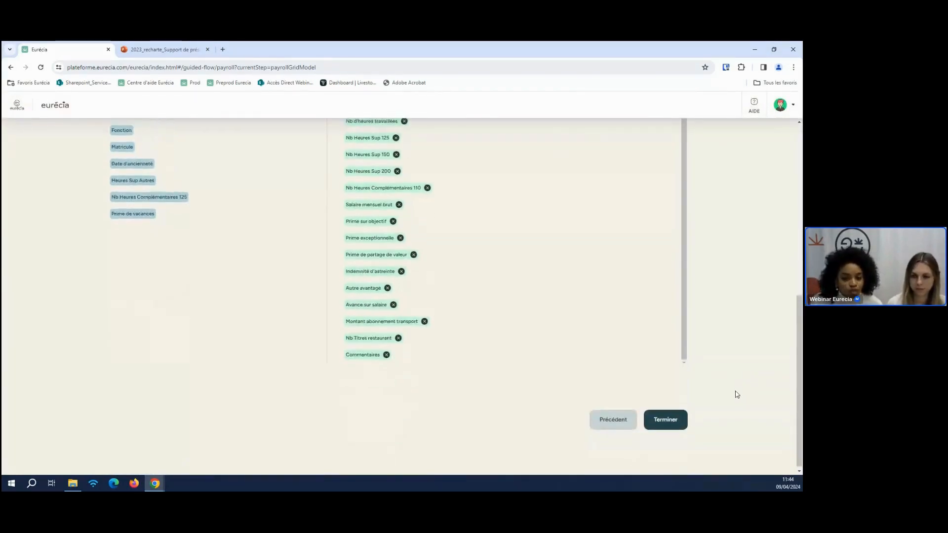
pyautogui.click(662, 425)
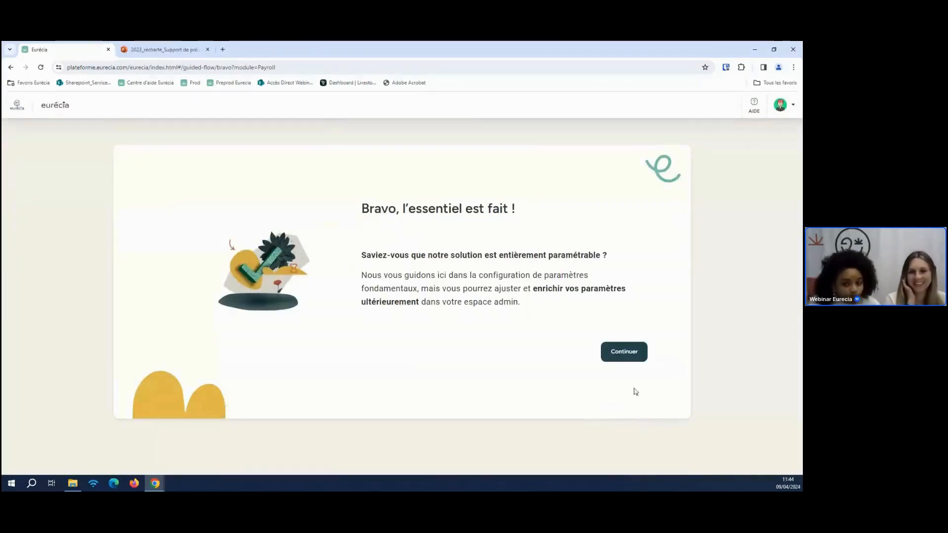
pyautogui.click(636, 355)
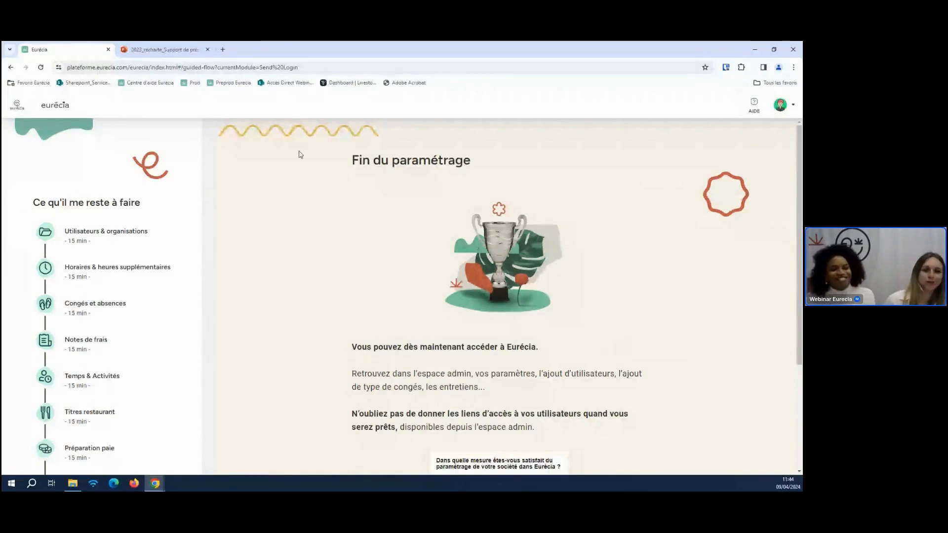
# Access the sending of credentials and send them to every listed user except the one with the Standard profile
pyautogui.scroll(-3, 408, 342)
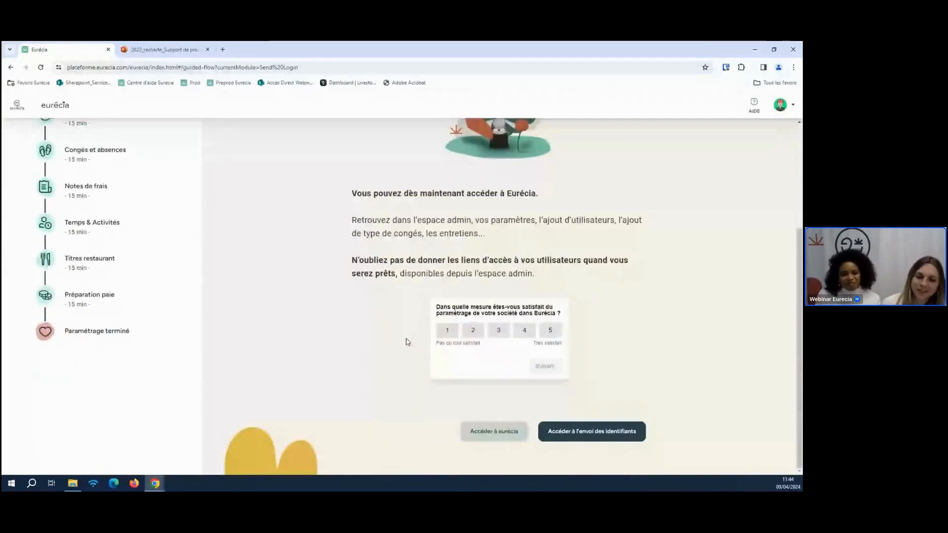
pyautogui.scroll(1, 365, 303)
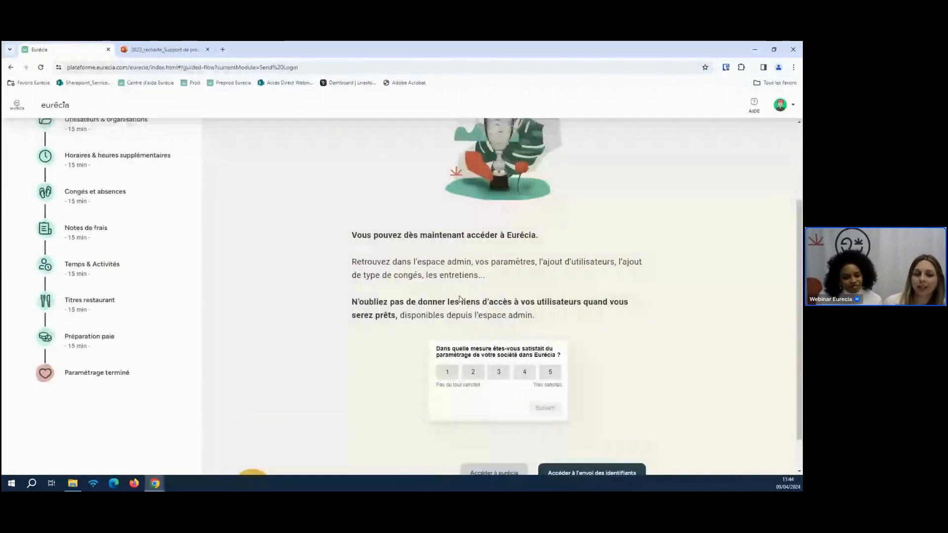
pyautogui.scroll(-1, 291, 316)
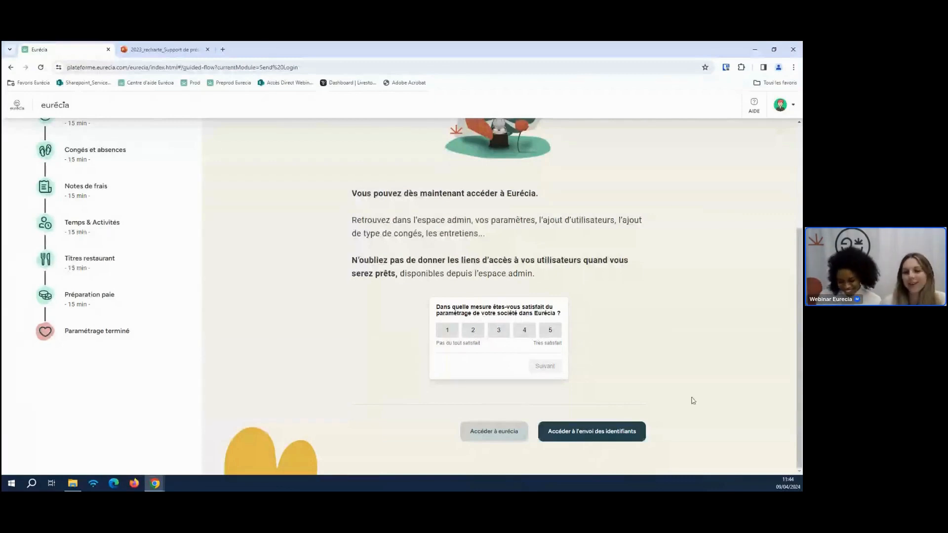
pyautogui.click(614, 431)
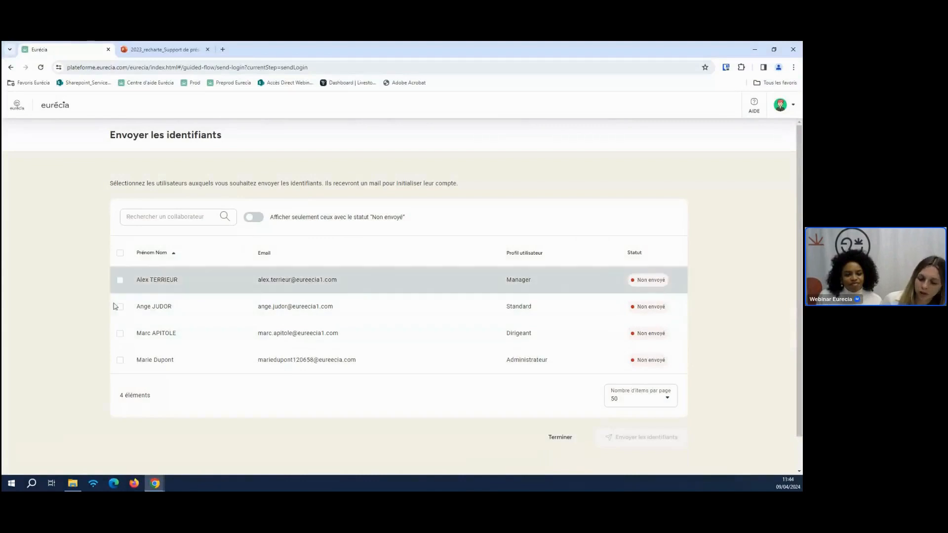
pyautogui.click(120, 253)
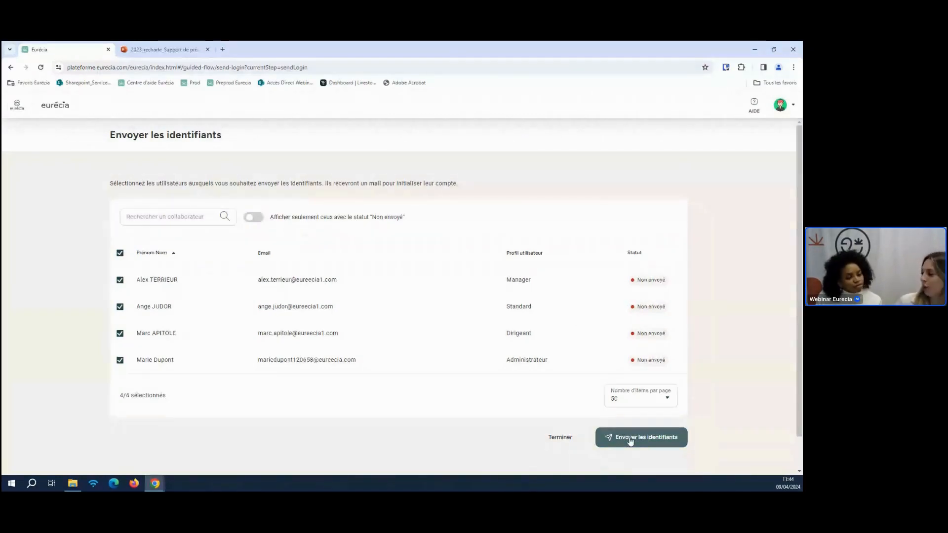
pyautogui.click(120, 307)
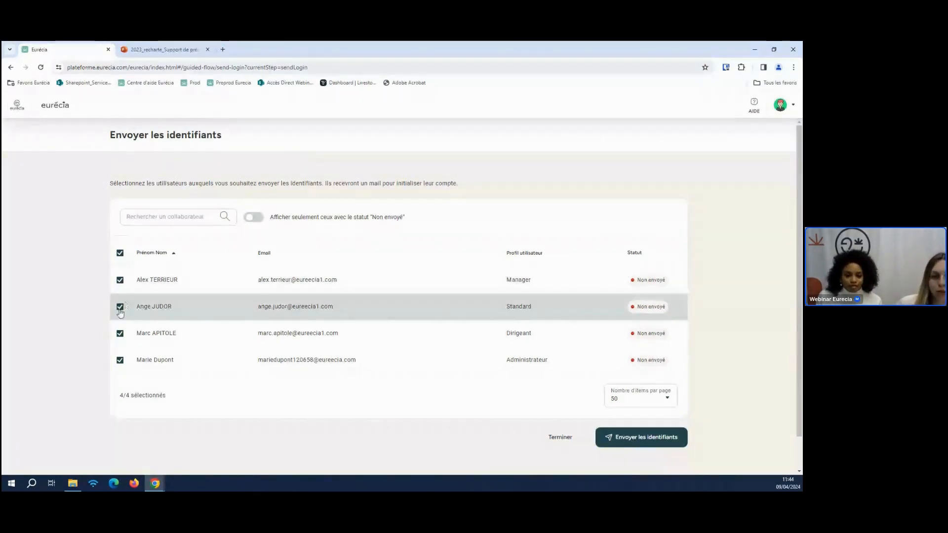
pyautogui.click(634, 434)
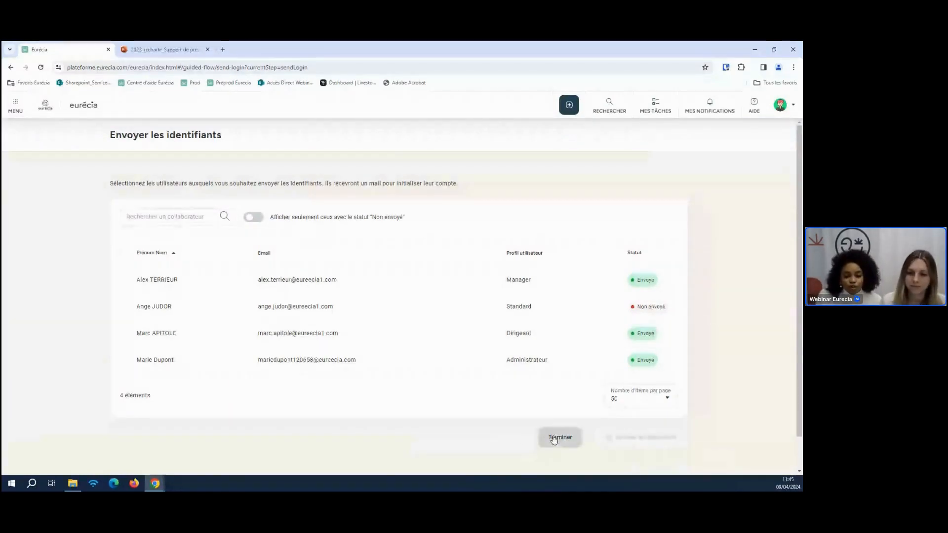
# Finish the credentials sending and leave the guided setup for the Eurécia dashboard
pyautogui.click(554, 439)
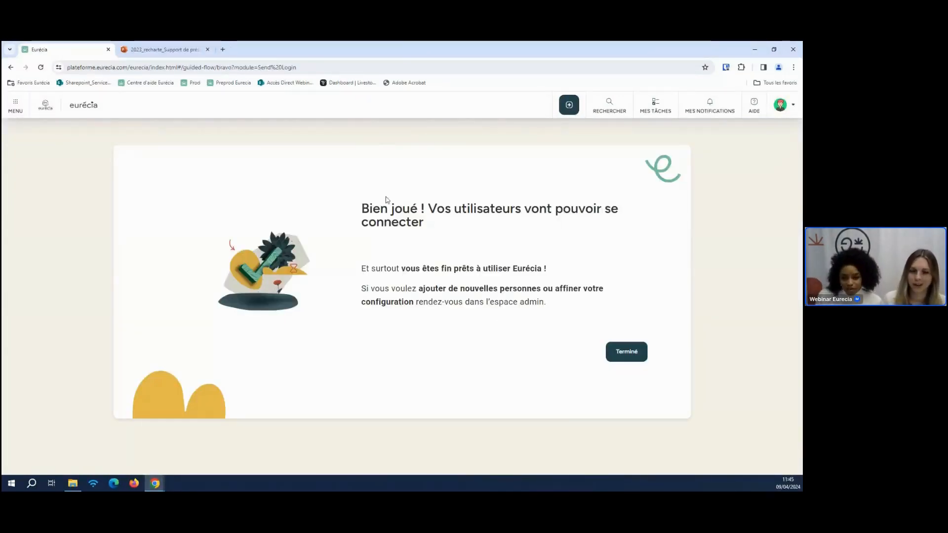
pyautogui.tripleClick(429, 225)
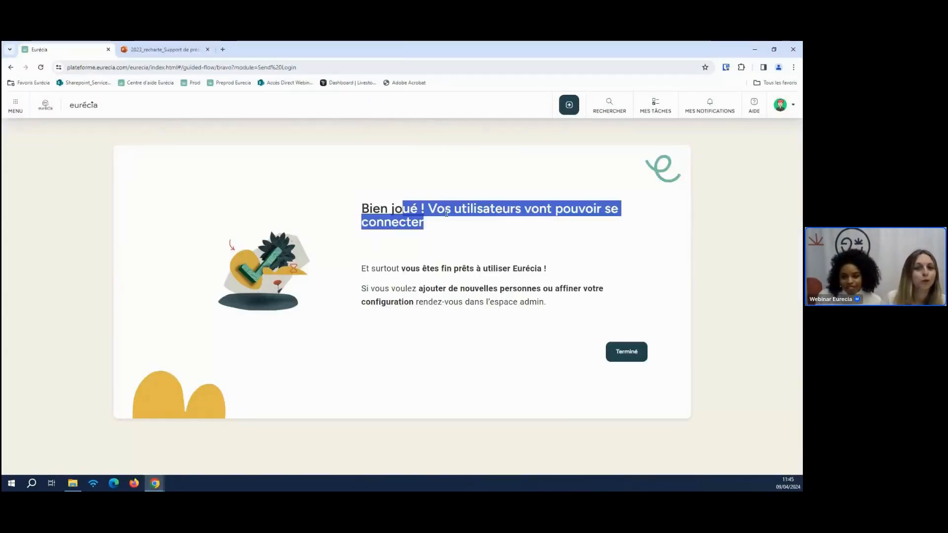
pyautogui.click(626, 351)
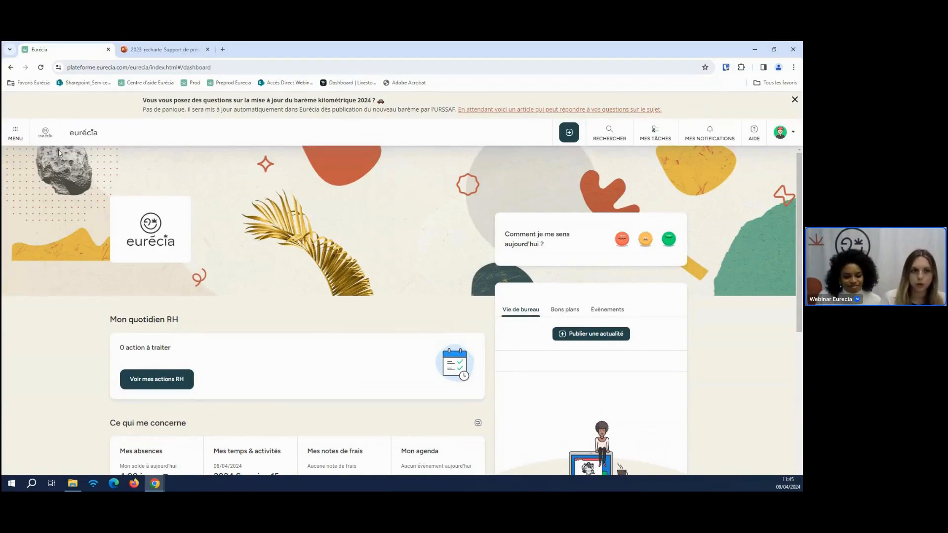
# Open the Salariés et utilisateurs directory from the Espace Admin
pyautogui.click(15, 131)
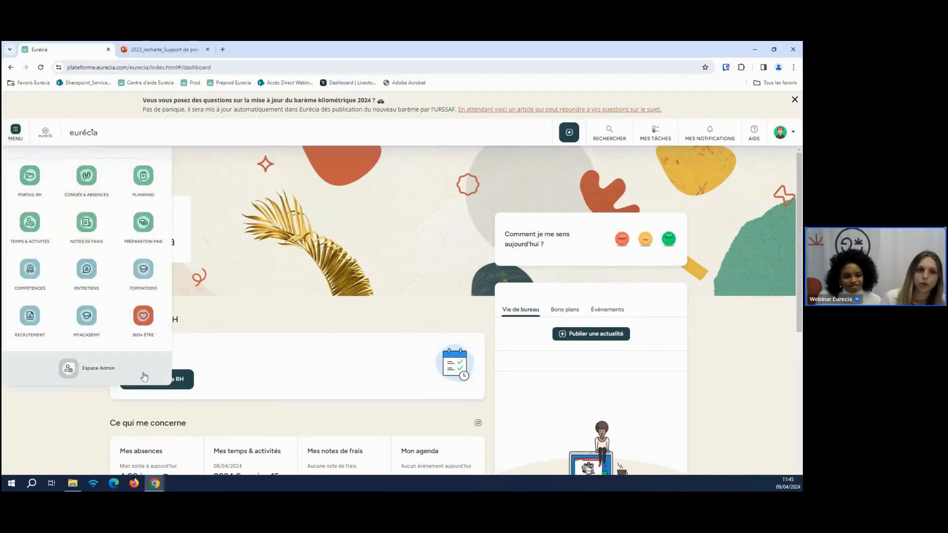
pyautogui.click(112, 370)
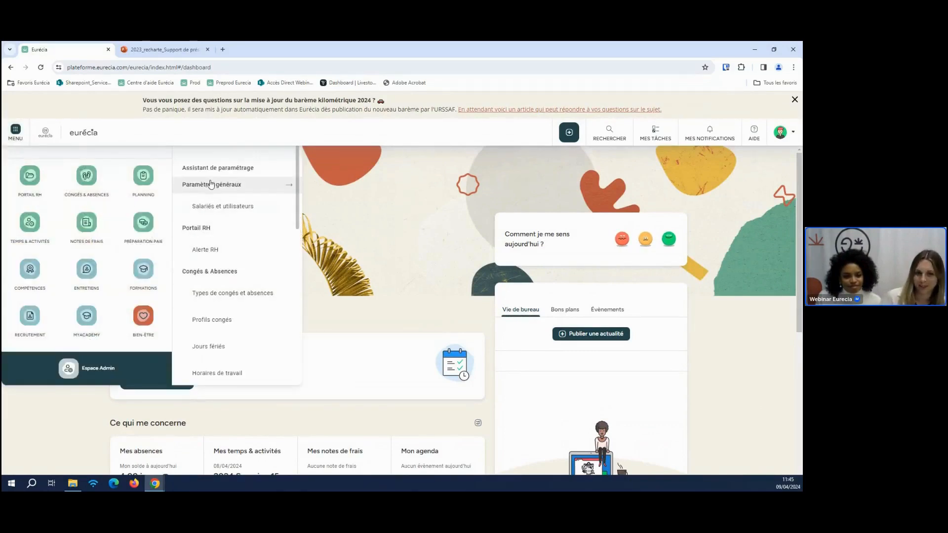
pyautogui.click(195, 211)
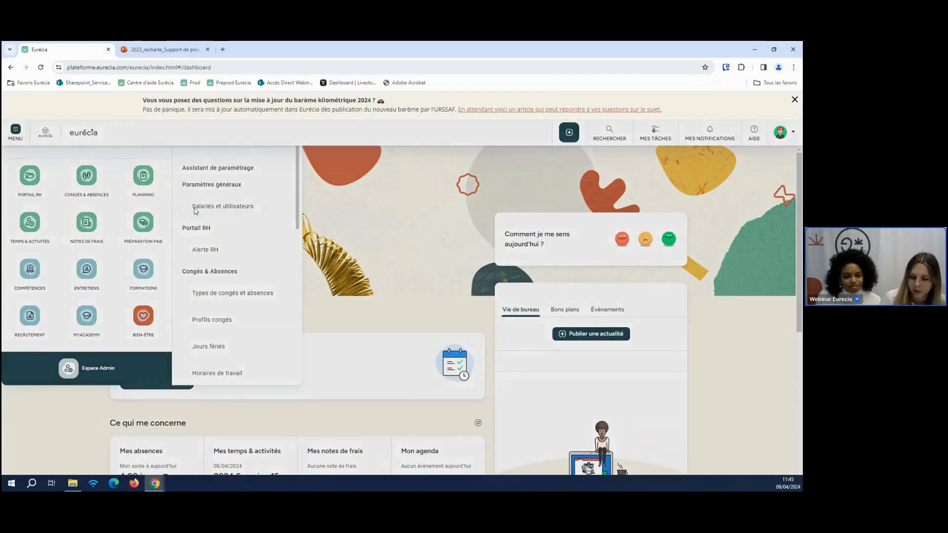
pyautogui.scroll(-1, 224, 331)
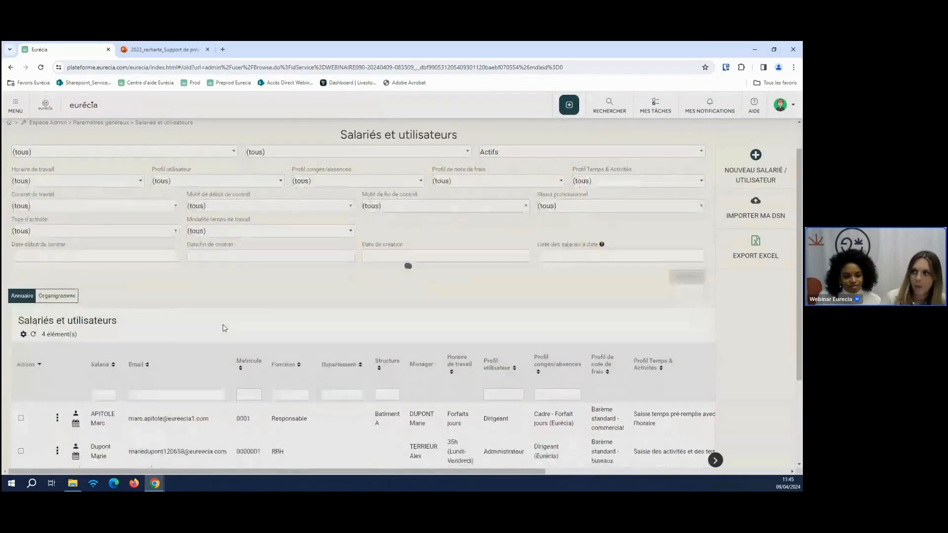
pyautogui.scroll(-3, 148, 312)
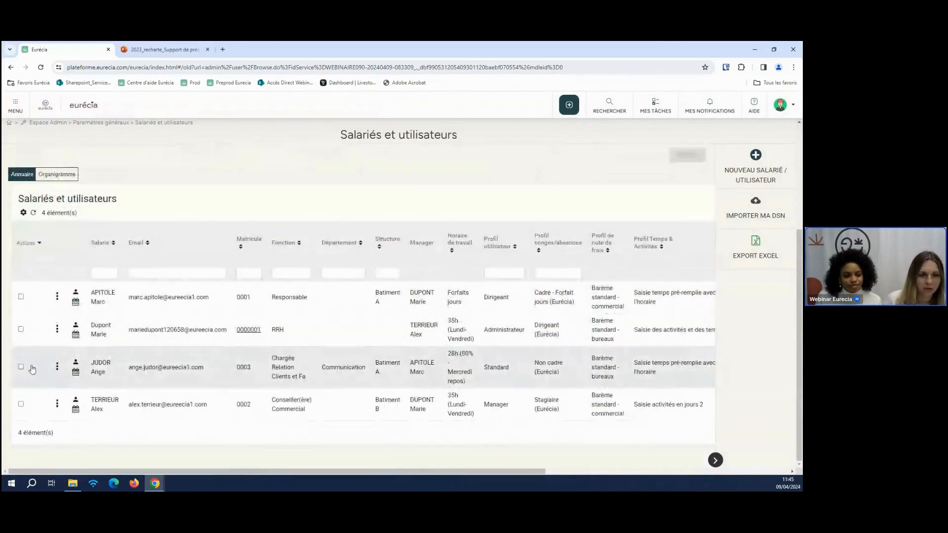
# Select the employee with the Standard profile and show the group actions, including Envoyer les identifiants
pyautogui.click(21, 367)
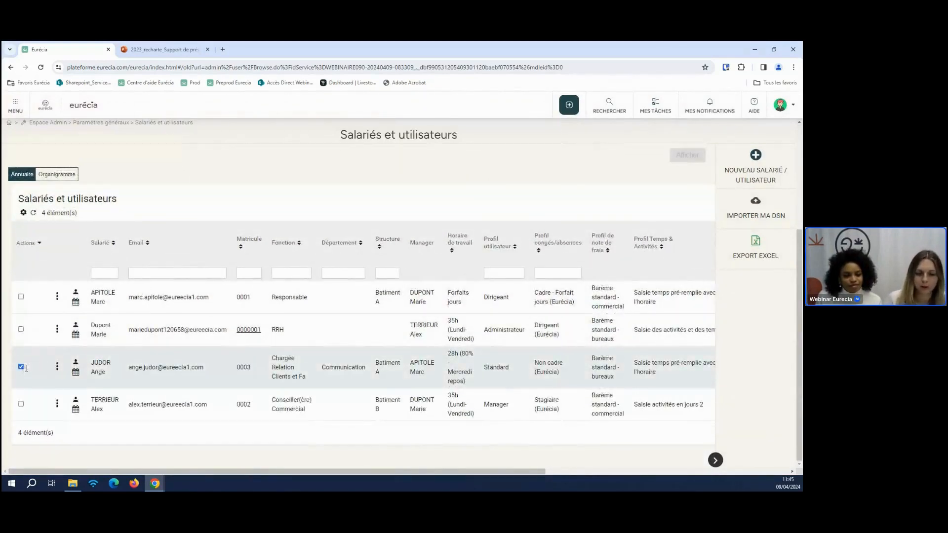
pyautogui.click(33, 243)
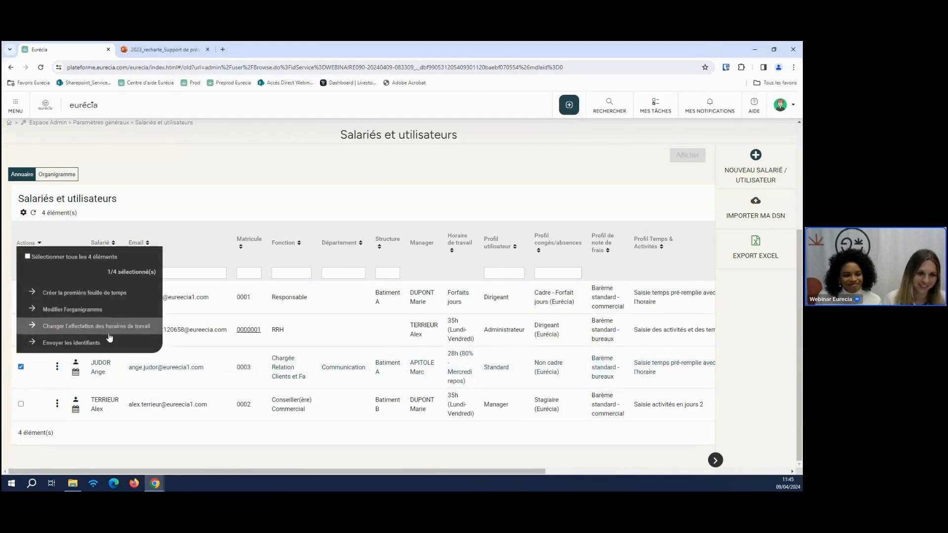
pyautogui.click(93, 343)
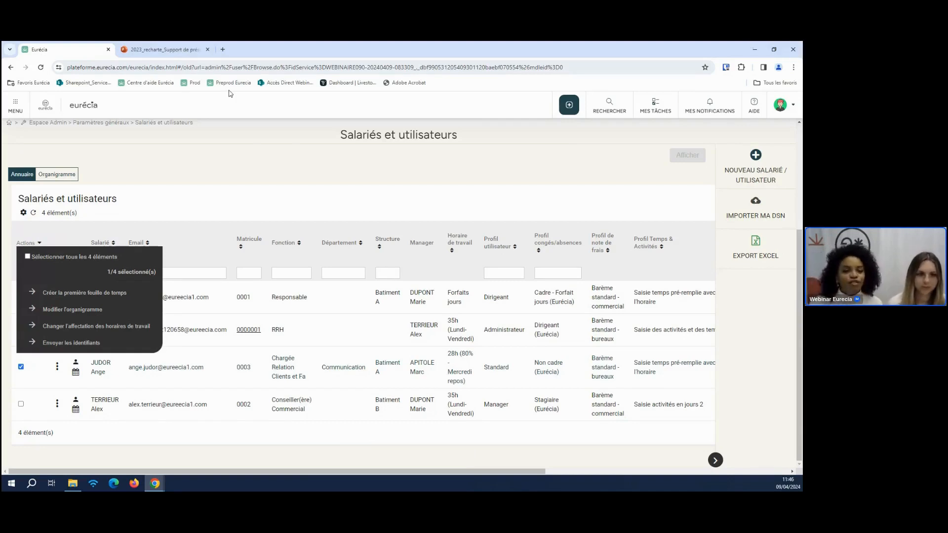
pyautogui.click(209, 181)
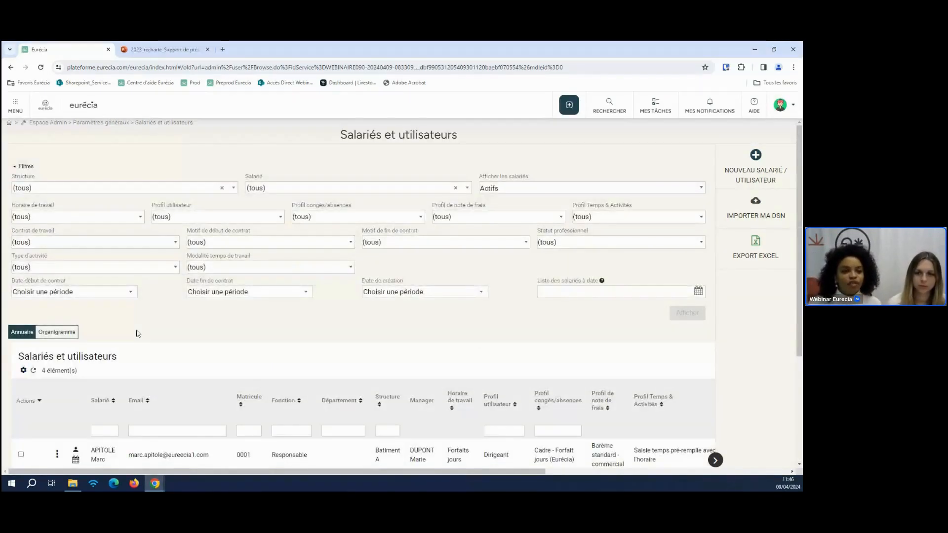
# Return to the dashboard, open the Entretiens settings under Modules Talents in the Espace Admin, and dismiss the welcome dialog
pyautogui.click(56, 106)
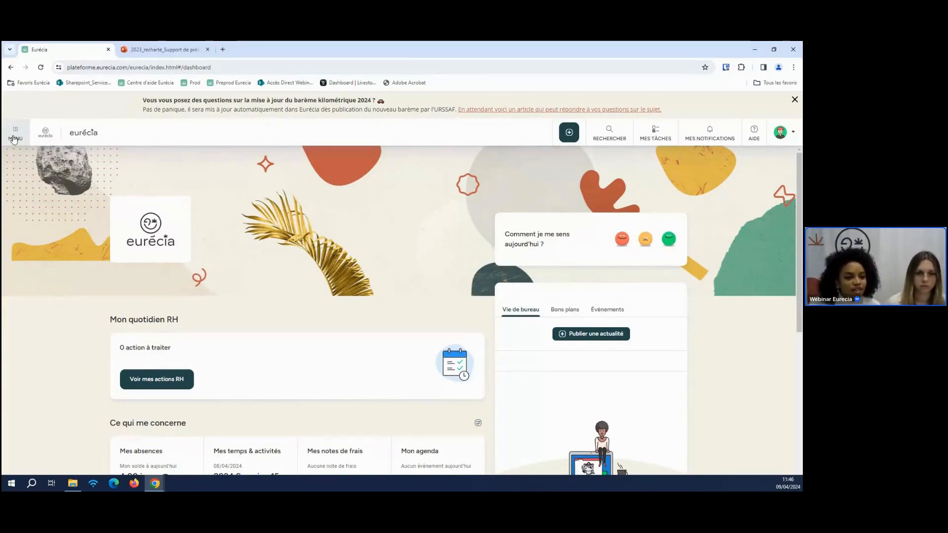
pyautogui.click(15, 138)
pyautogui.scroll(-10, 264, 332)
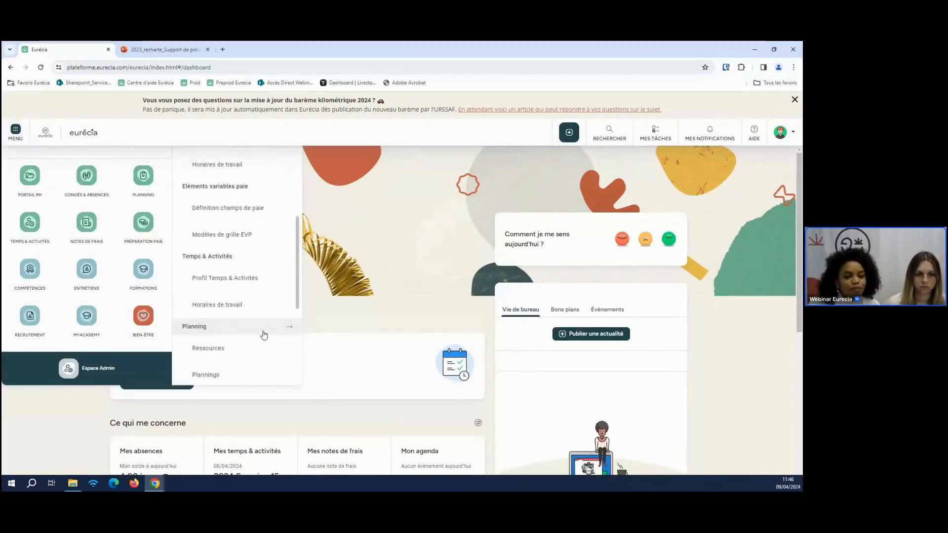
pyautogui.scroll(-1, 255, 293)
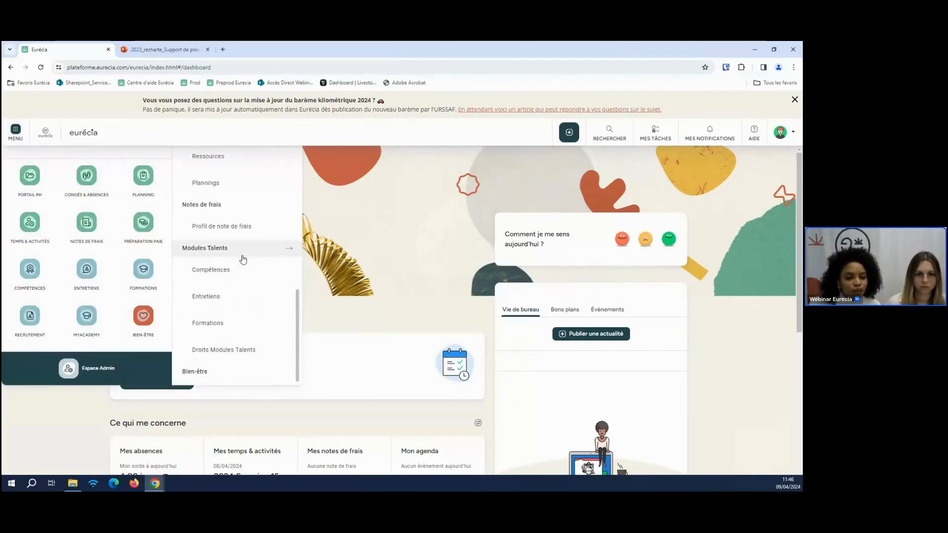
pyautogui.click(229, 301)
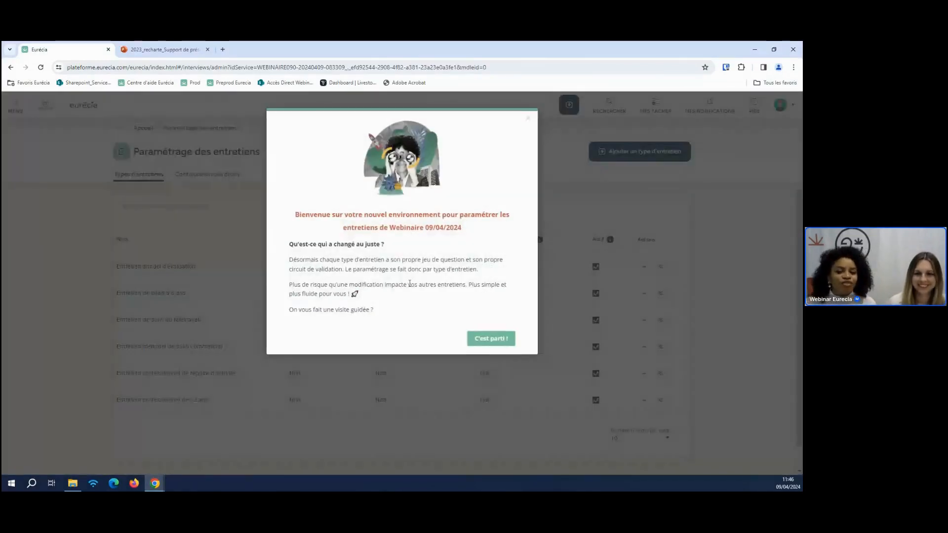
pyautogui.click(527, 118)
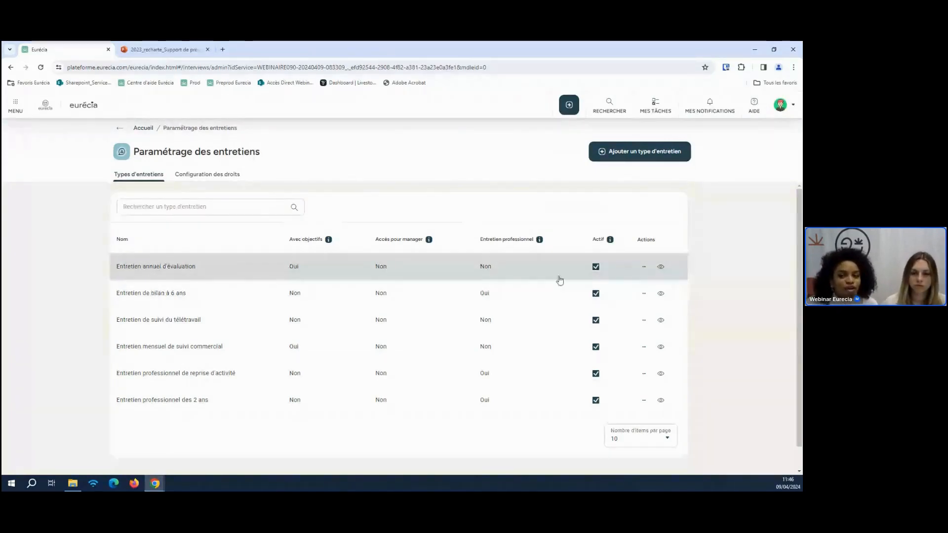
# Preview the Entretien annuel d'évaluation questionnaire, expand and collapse its Epanouissement section, and close the preview
pyautogui.click(661, 267)
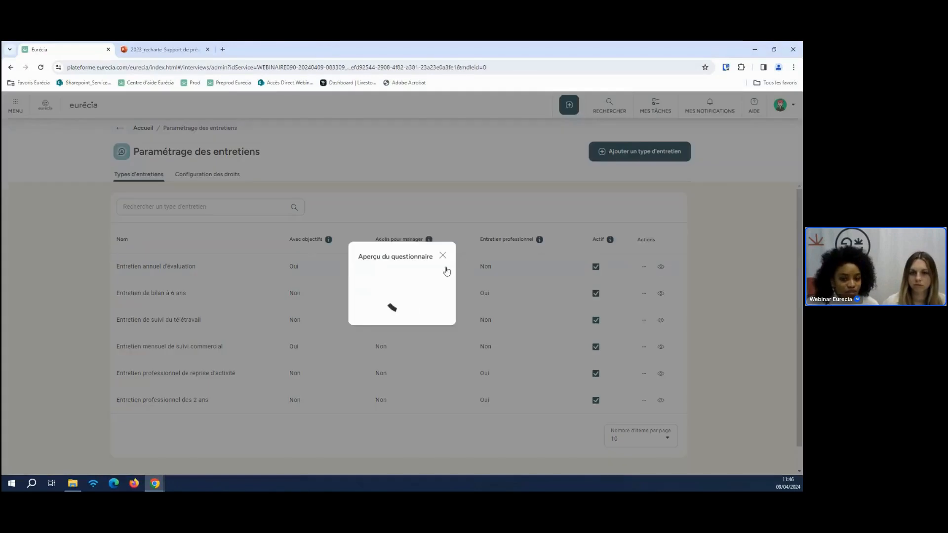
pyautogui.click(387, 230)
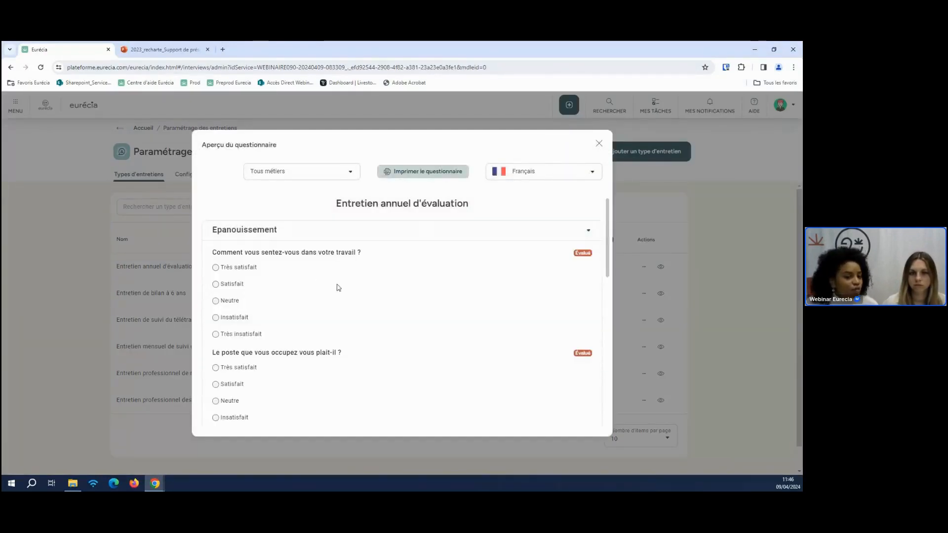
pyautogui.click(344, 234)
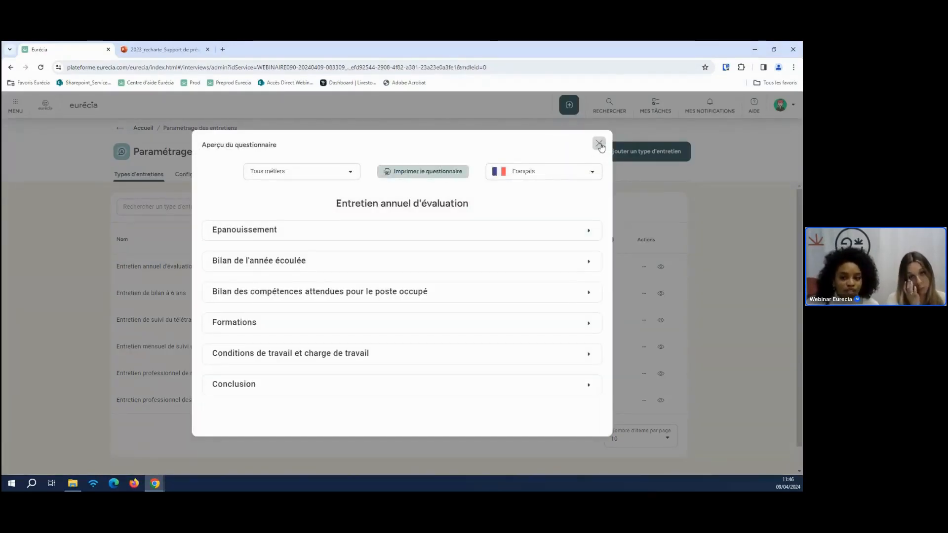
pyautogui.click(599, 143)
# View the edit page of the Entretien annuel d'évaluation type and the Configuration des droits settings, returning to the interview types list
pyautogui.click(644, 266)
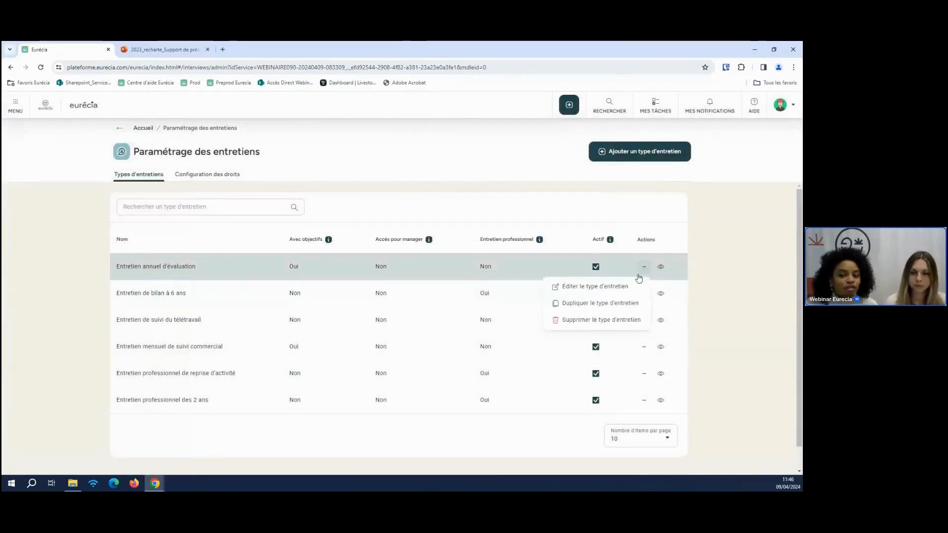
pyautogui.click(610, 288)
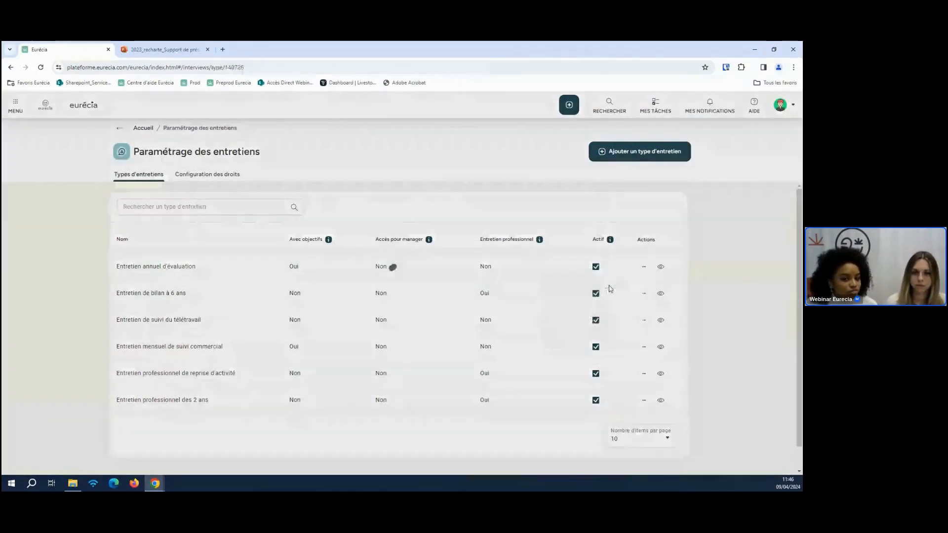
pyautogui.click(550, 317)
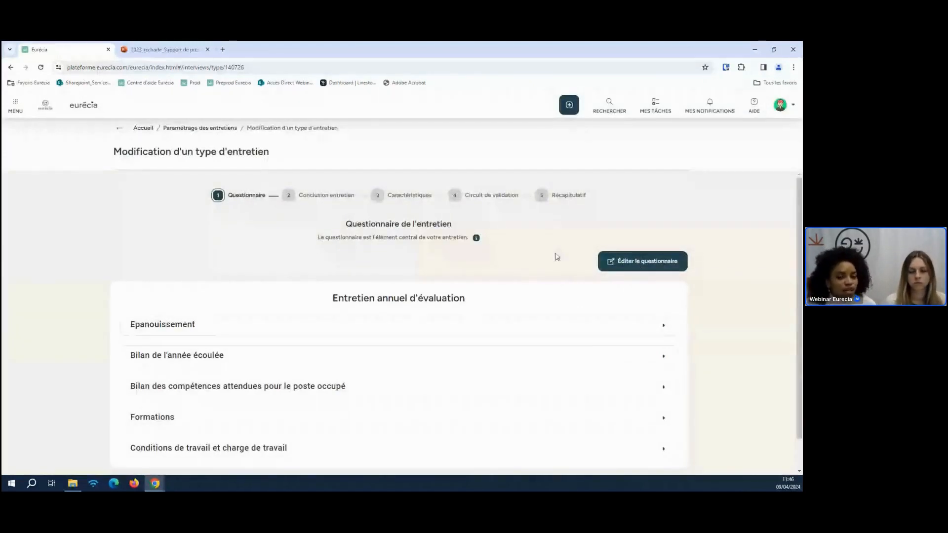
pyautogui.click(121, 131)
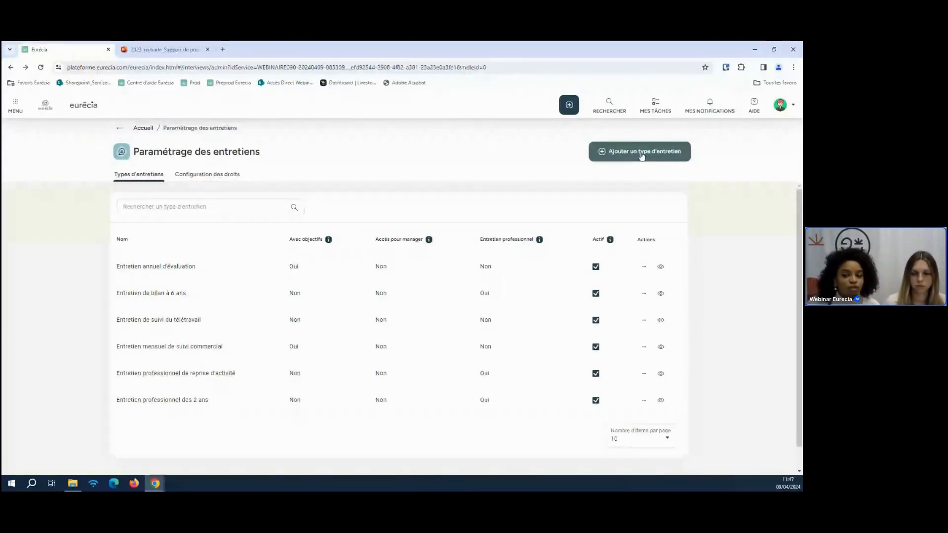
pyautogui.click(211, 177)
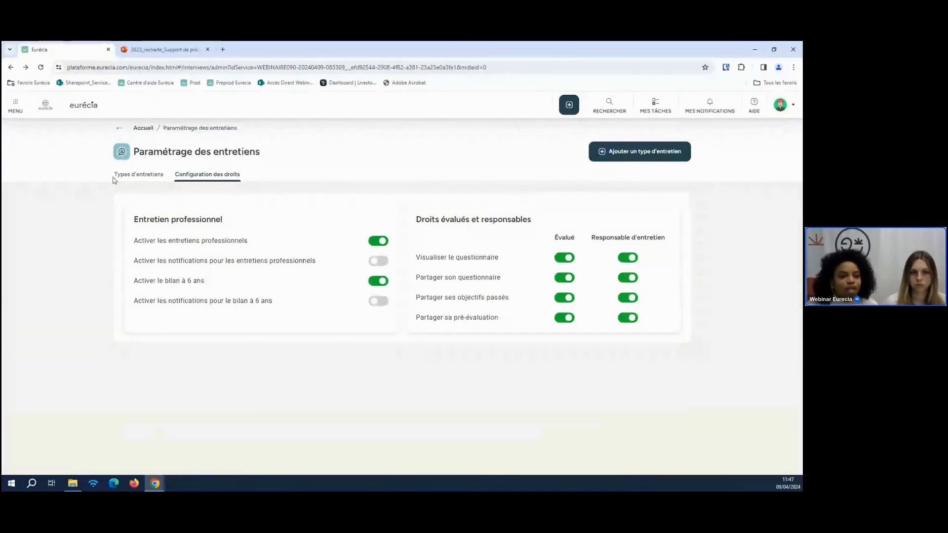
pyautogui.click(131, 178)
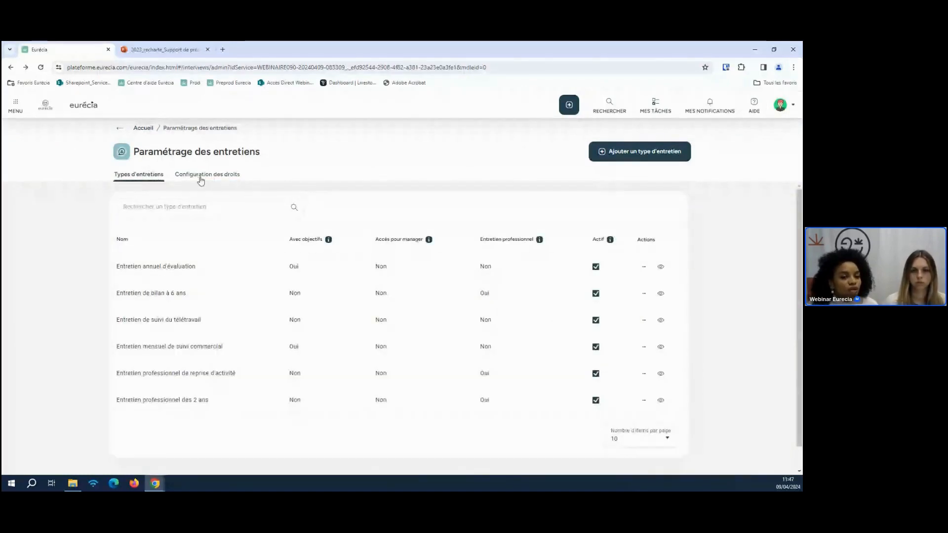
# Open Droits Modules Talents in the Espace Admin and move the first employee listed under Standards to the Managers category
pyautogui.click(7, 105)
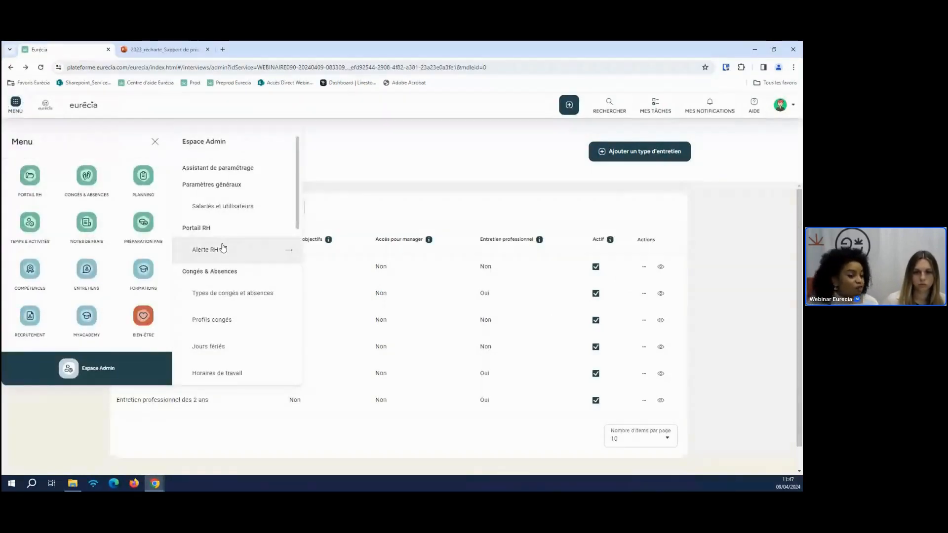
pyautogui.scroll(-7, 227, 256)
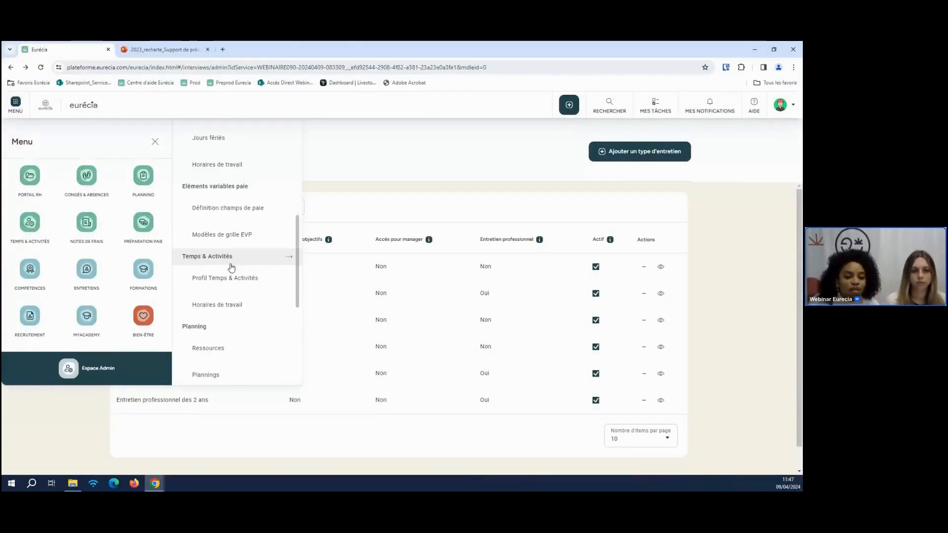
pyautogui.scroll(-3, 228, 272)
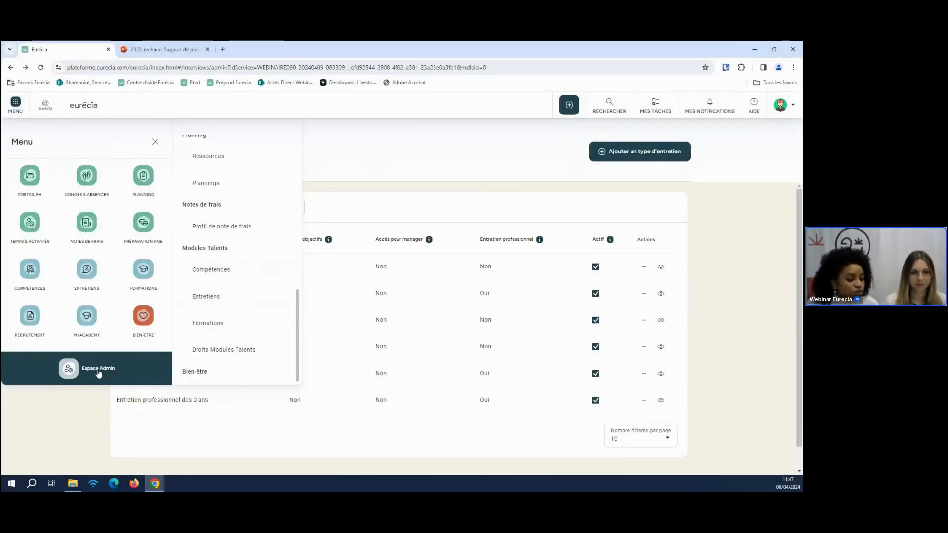
pyautogui.click(221, 351)
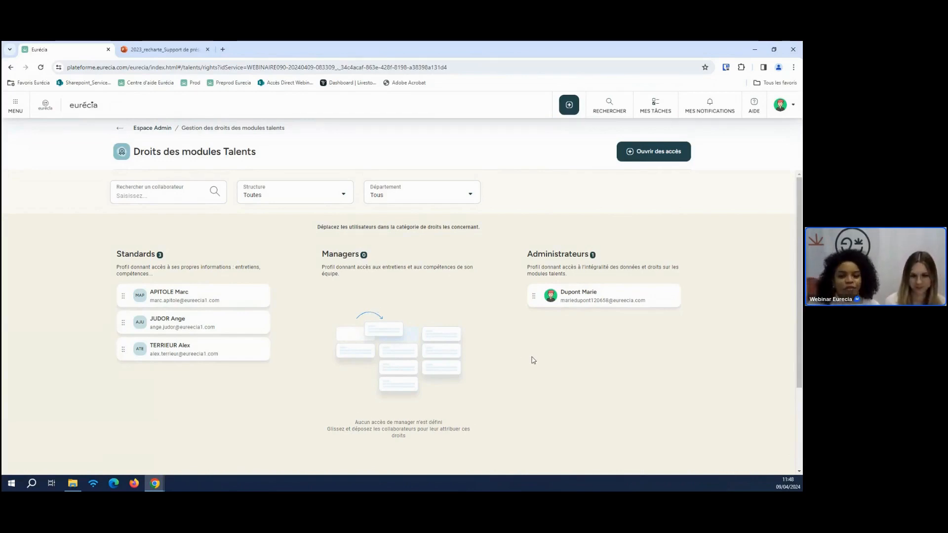
pyautogui.rightClick(377, 128)
pyautogui.click(279, 379)
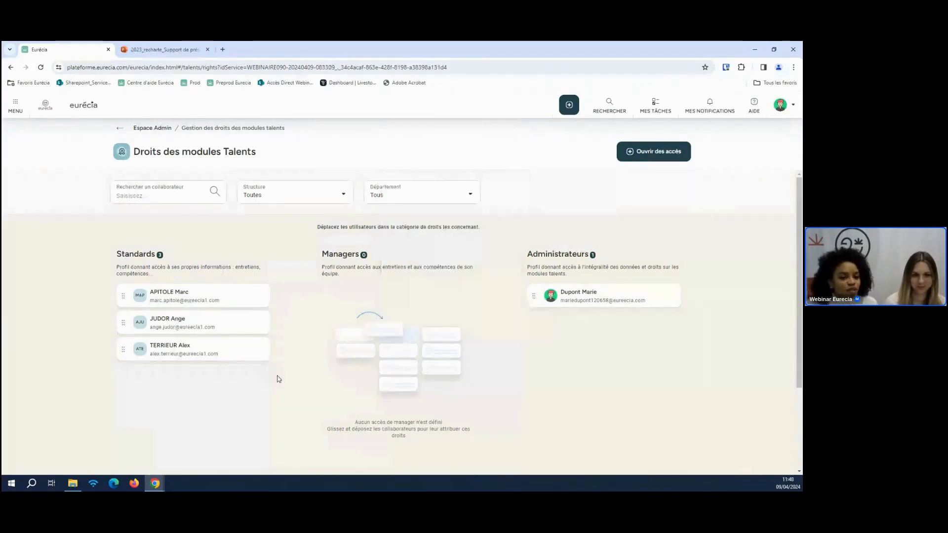
pyautogui.moveTo(179, 296); pyautogui.dragTo(336, 298)
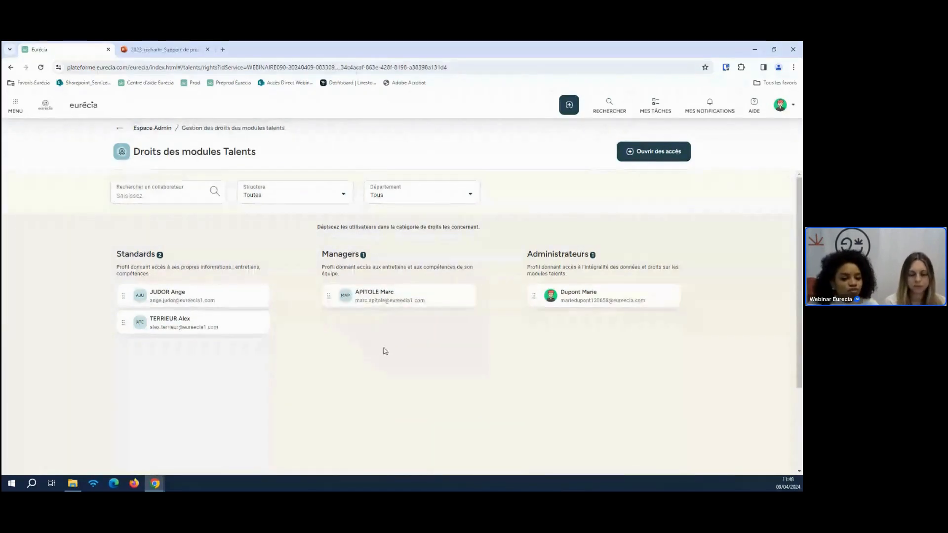
# Open the Campagnes d'entretiens page of the Entretiens module
pyautogui.click(16, 110)
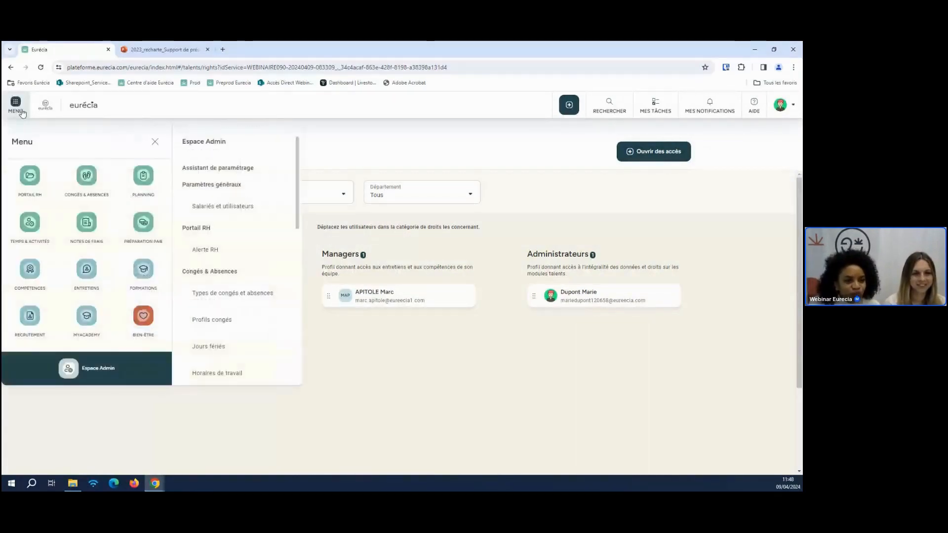
pyautogui.click(74, 285)
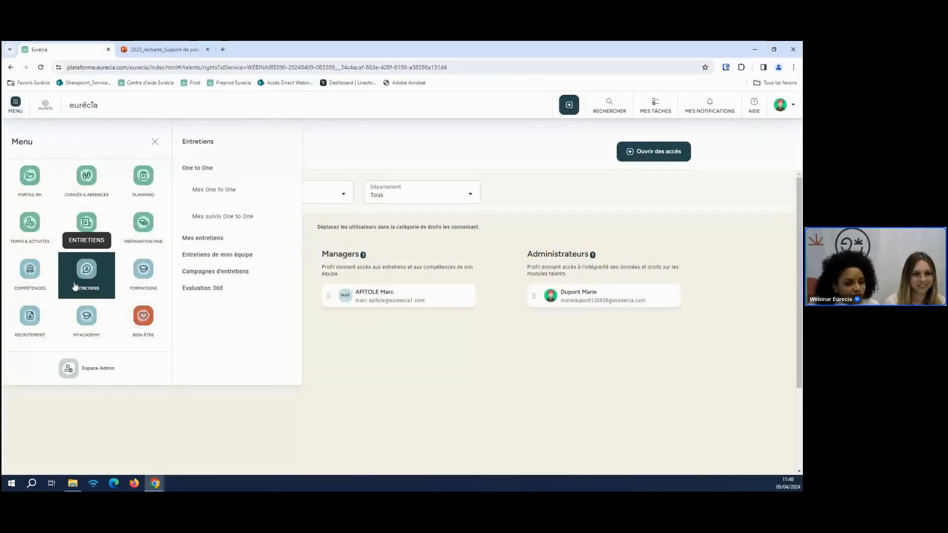
pyautogui.click(206, 273)
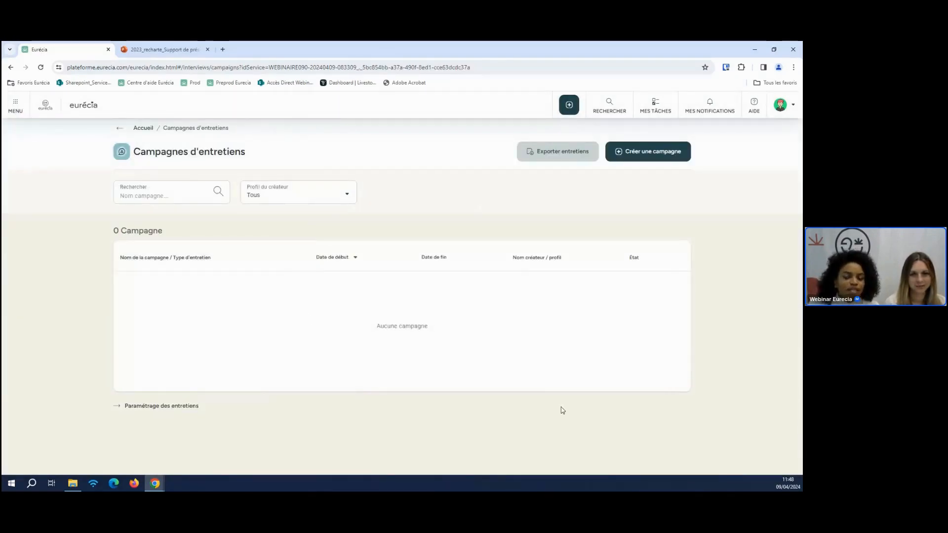
# Start creating an interview campaign and name it EAE 2024
pyautogui.click(655, 156)
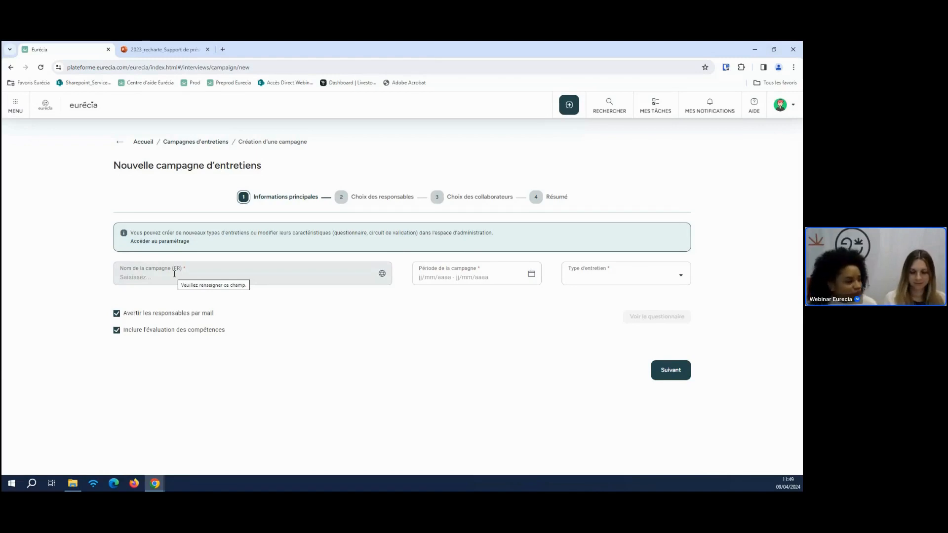
pyautogui.click(174, 274)
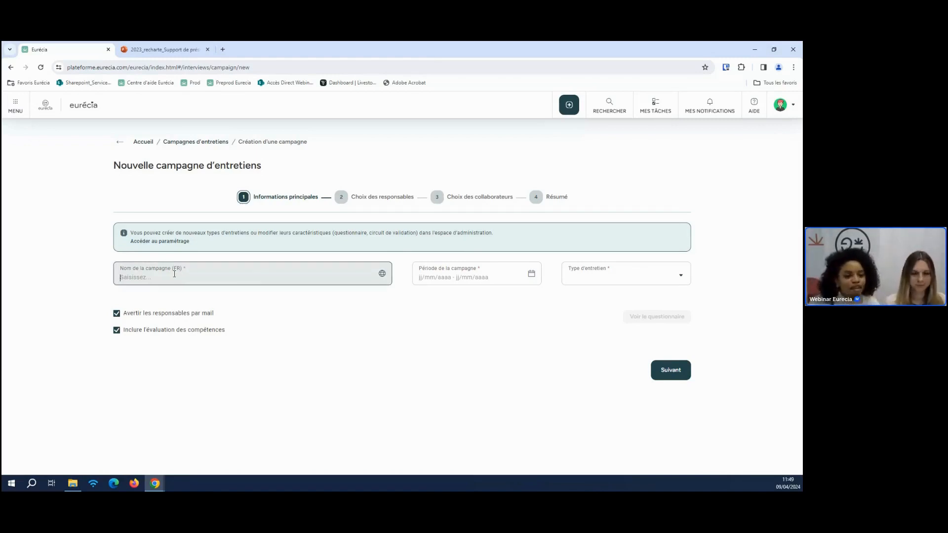
pyautogui.write('E')
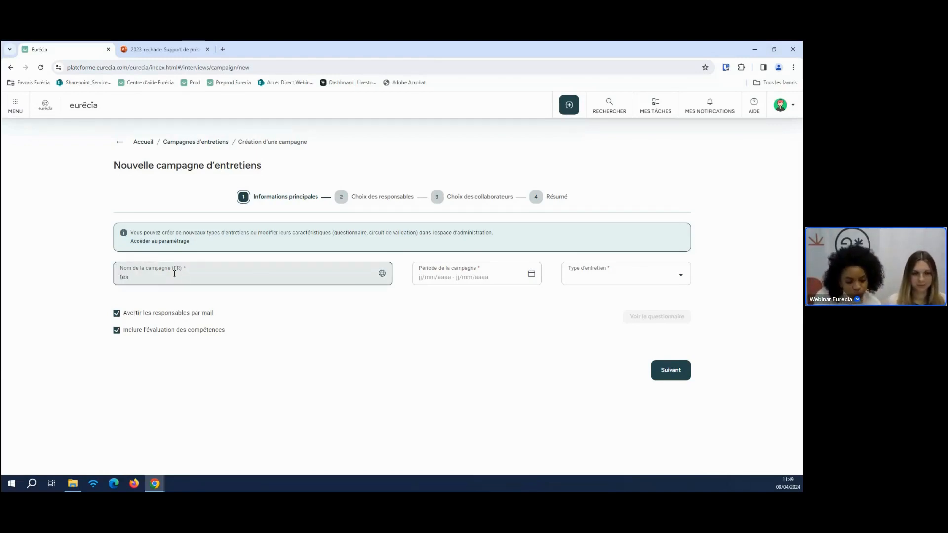
pyautogui.press('BackSpace')
pyautogui.press('BackSpace')
pyautogui.press('BackSpace')
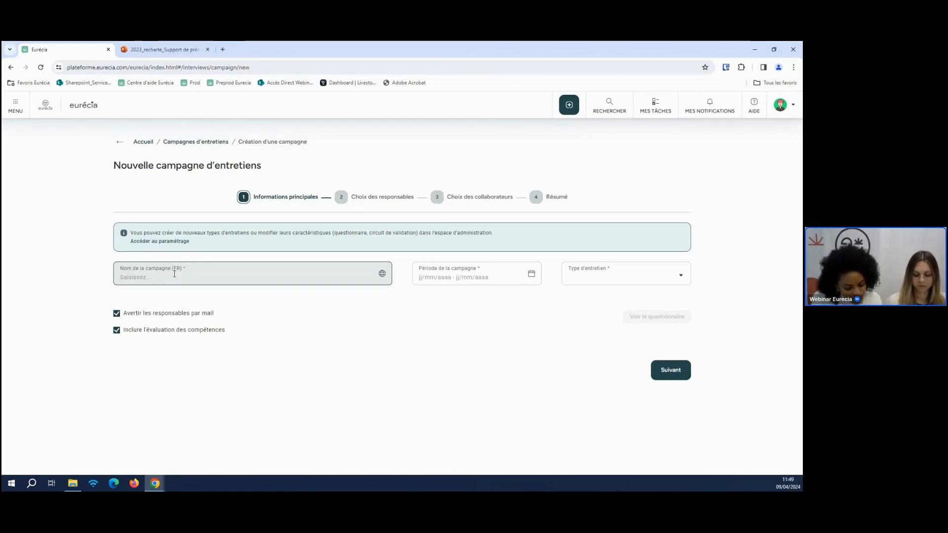
pyautogui.write('EAE 2')
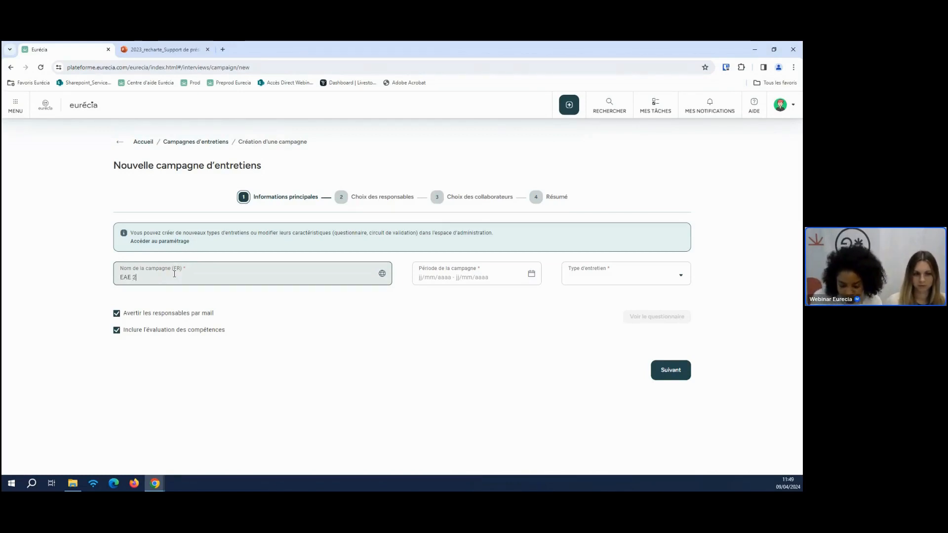
pyautogui.write('024')
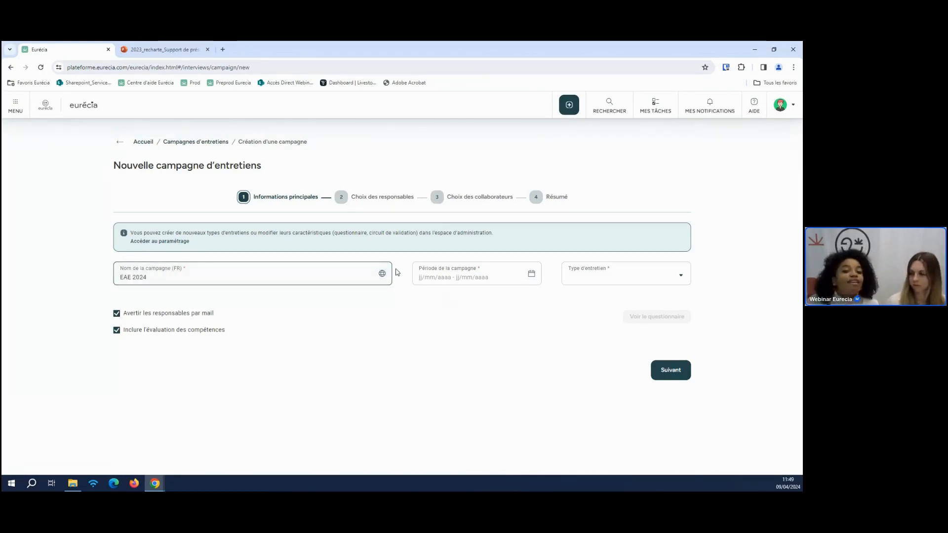
# Set the campaign period to 09/04/2024 - 30/04/2024 and the interview type to Entretien annuel d'évaluation
pyautogui.click(435, 276)
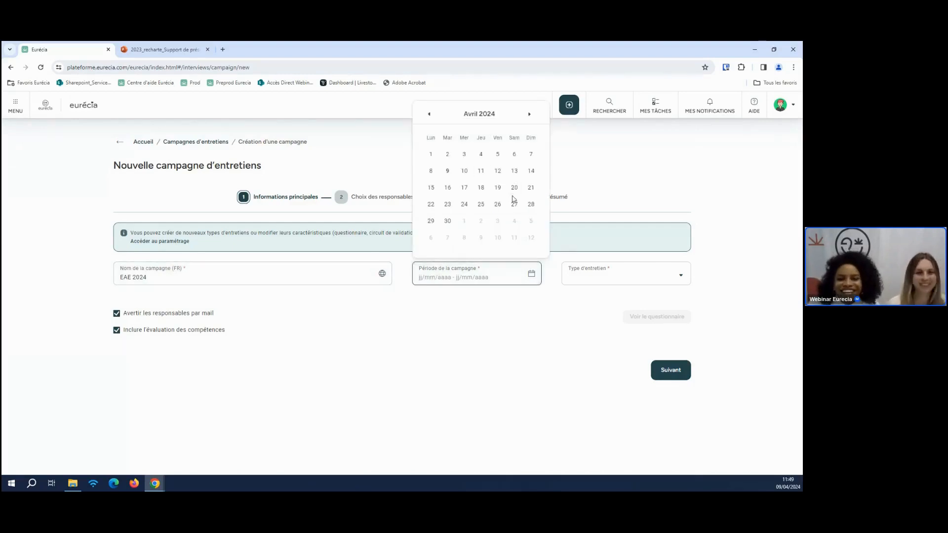
pyautogui.click(447, 171)
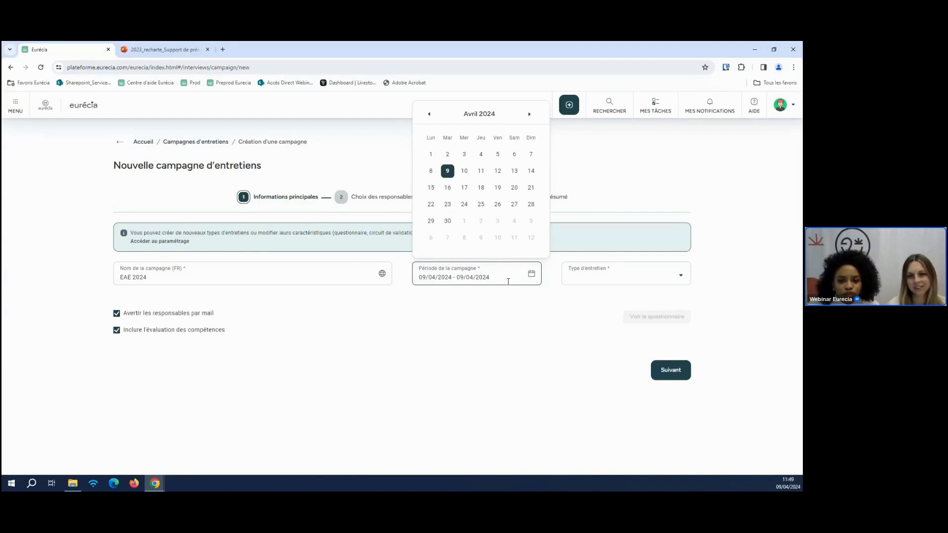
pyautogui.click(447, 221)
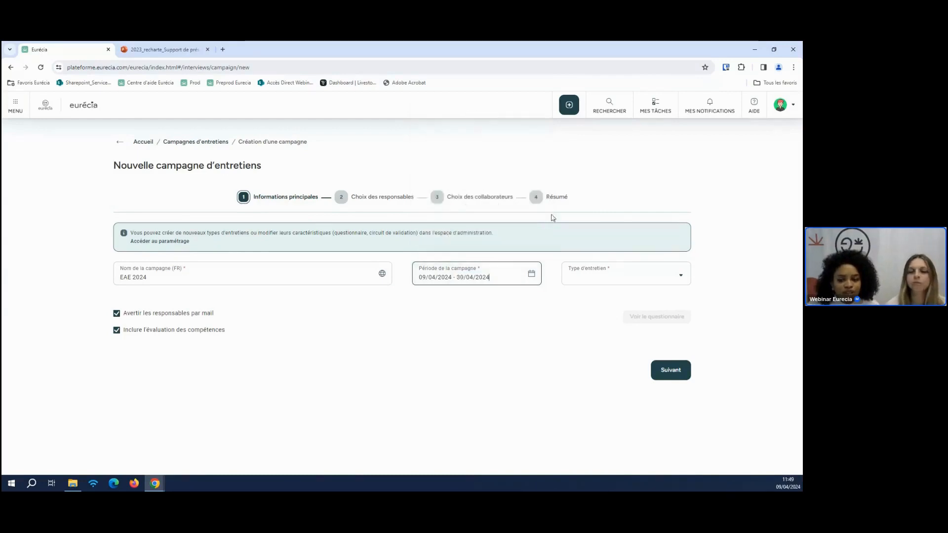
pyautogui.click(652, 282)
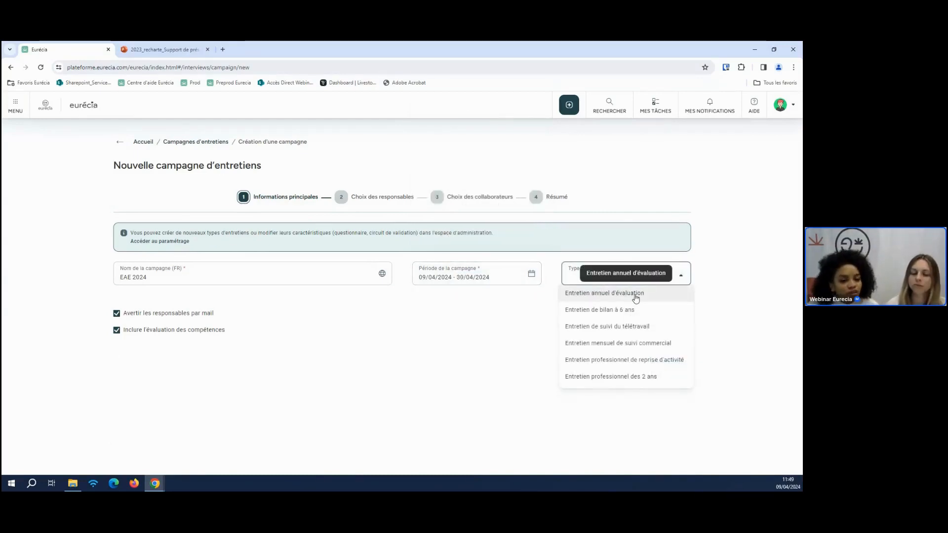
pyautogui.click(636, 297)
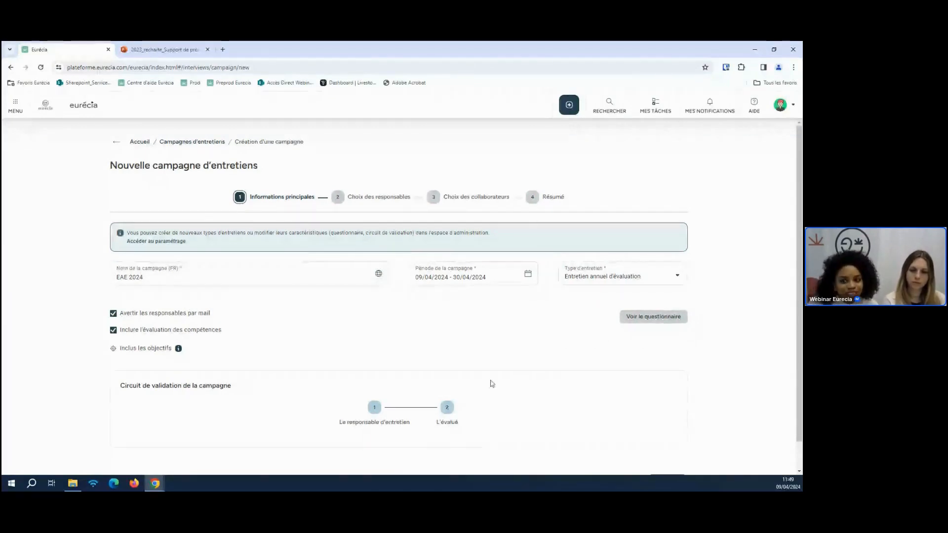
# Preview the campaign's questionnaire, look through the questions in the Epanouissement section, and close the preview
pyautogui.scroll(-1, 592, 316)
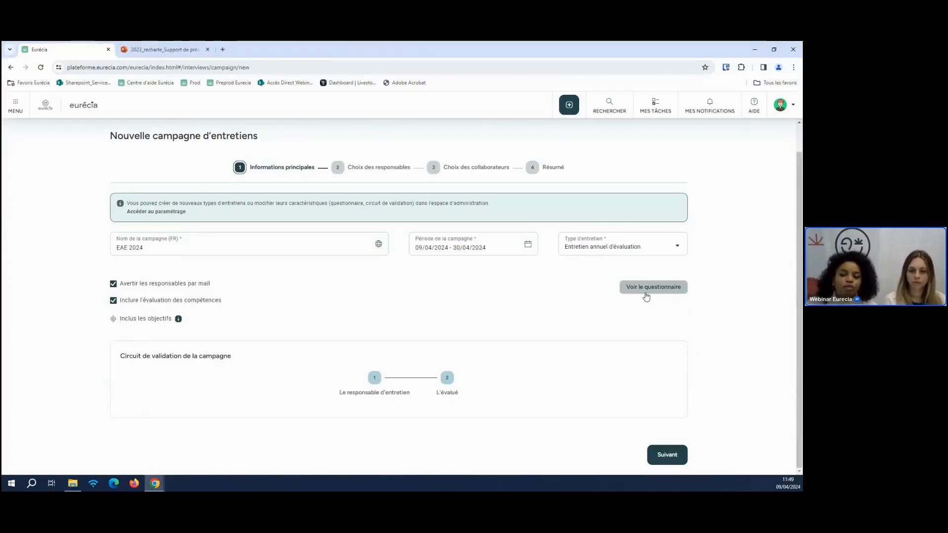
pyautogui.click(646, 297)
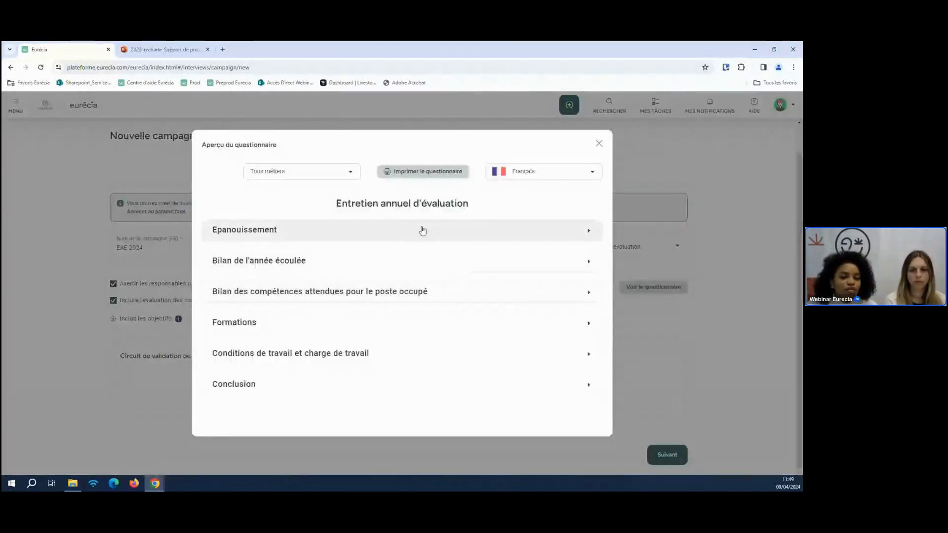
pyautogui.click(423, 231)
pyautogui.scroll(-5, 419, 346)
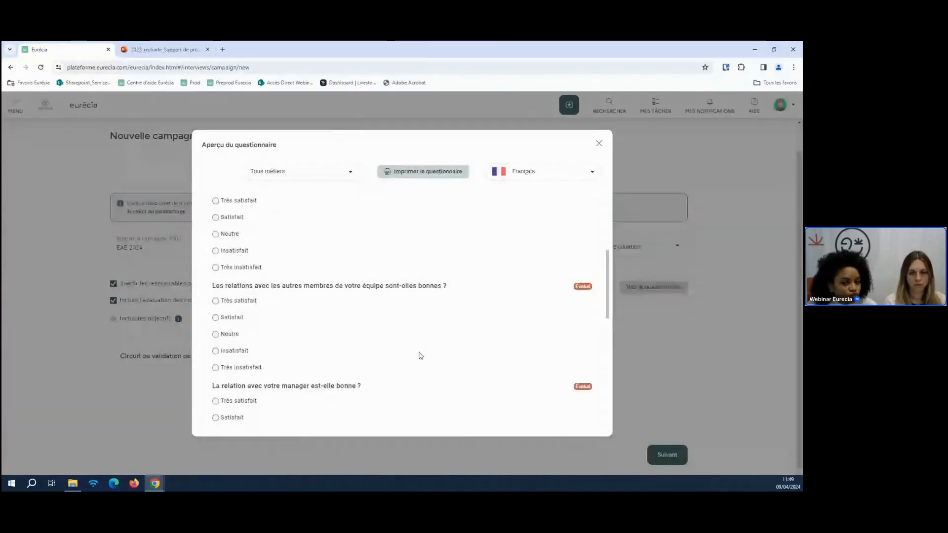
pyautogui.scroll(5, 421, 355)
pyautogui.click(347, 237)
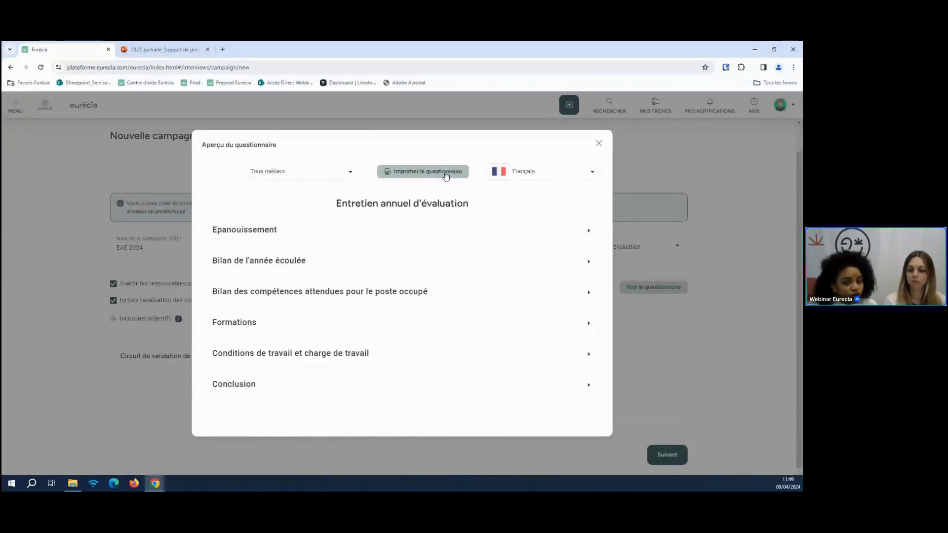
pyautogui.click(599, 146)
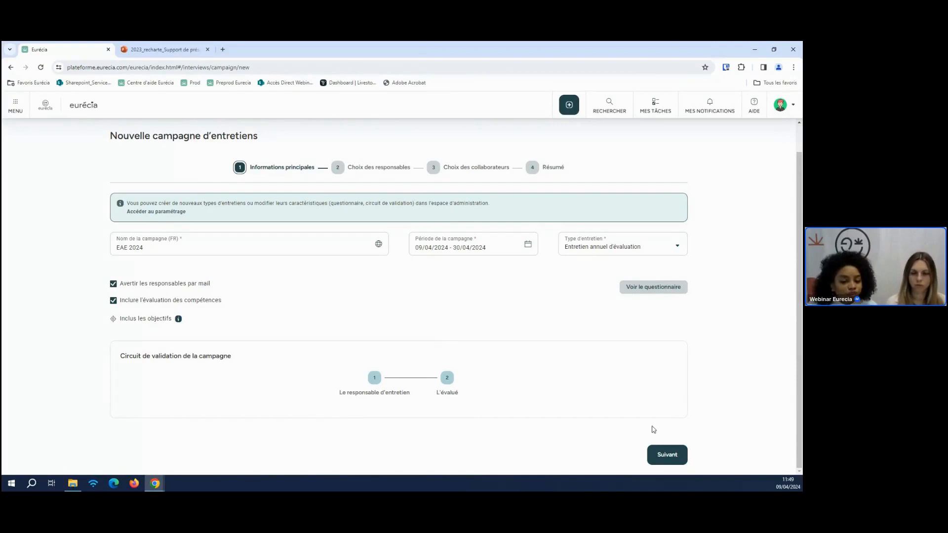
# Continue to the choice of managers, include both listed managers in the campaign, and proceed to the choice of collaborators
pyautogui.click(675, 461)
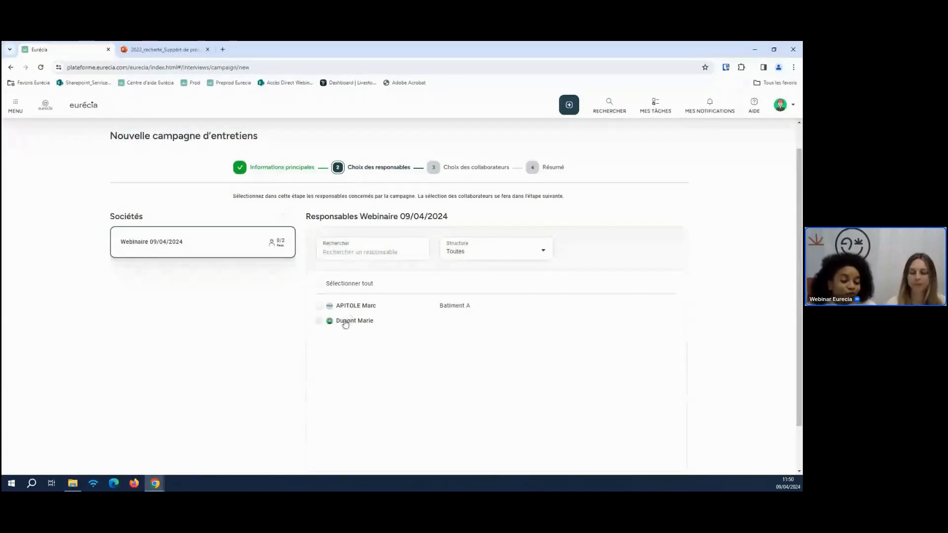
pyautogui.click(319, 322)
pyautogui.click(320, 308)
pyautogui.scroll(-1, 605, 326)
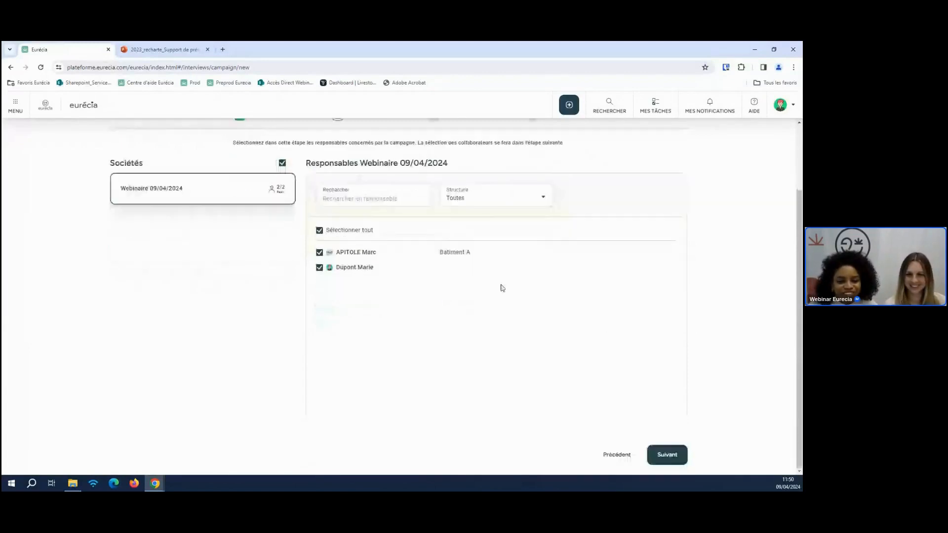
pyautogui.click(668, 454)
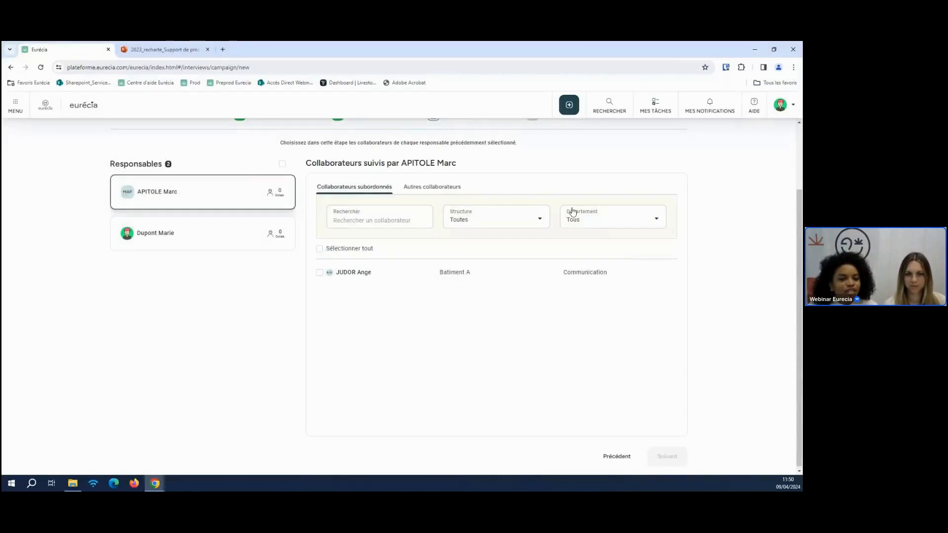
# Include the first manager's only subordinate from the Communication department in the campaign
pyautogui.click(199, 232)
pyautogui.click(202, 209)
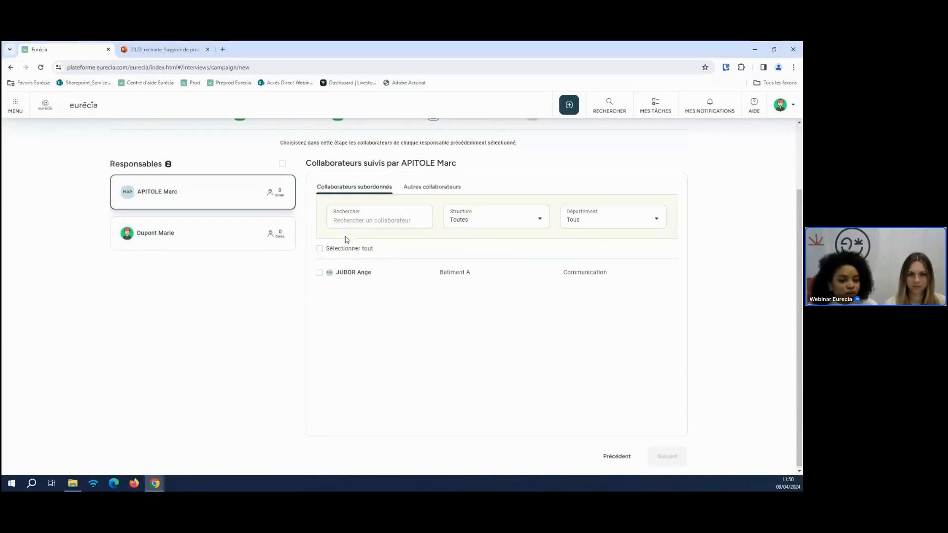
pyautogui.click(348, 275)
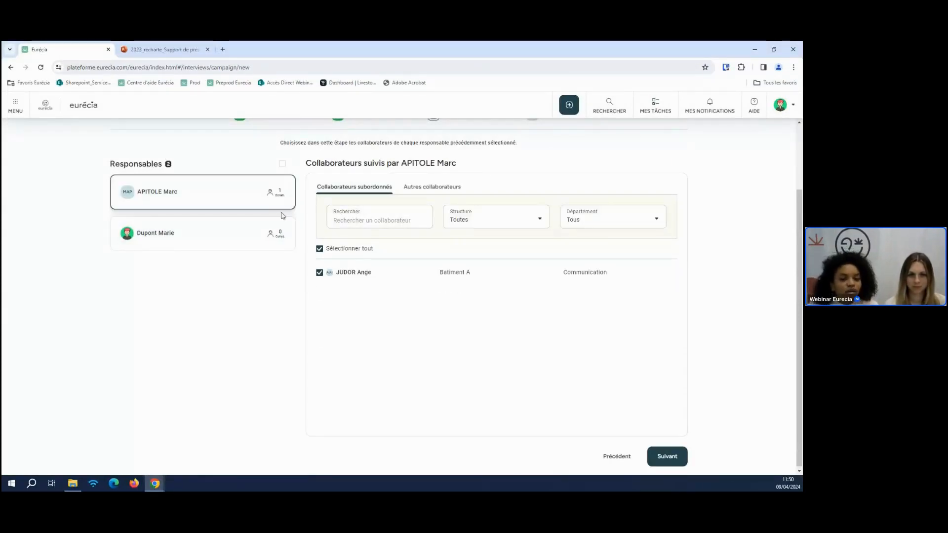
# Include both subordinates of the second manager in the campaign and proceed to the Résumé stage
pyautogui.click(198, 229)
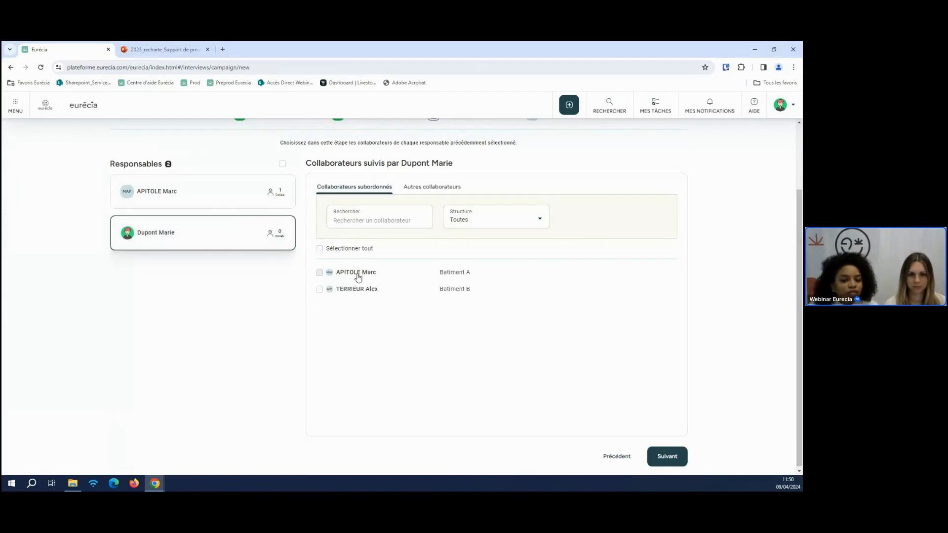
pyautogui.click(357, 275)
pyautogui.click(359, 289)
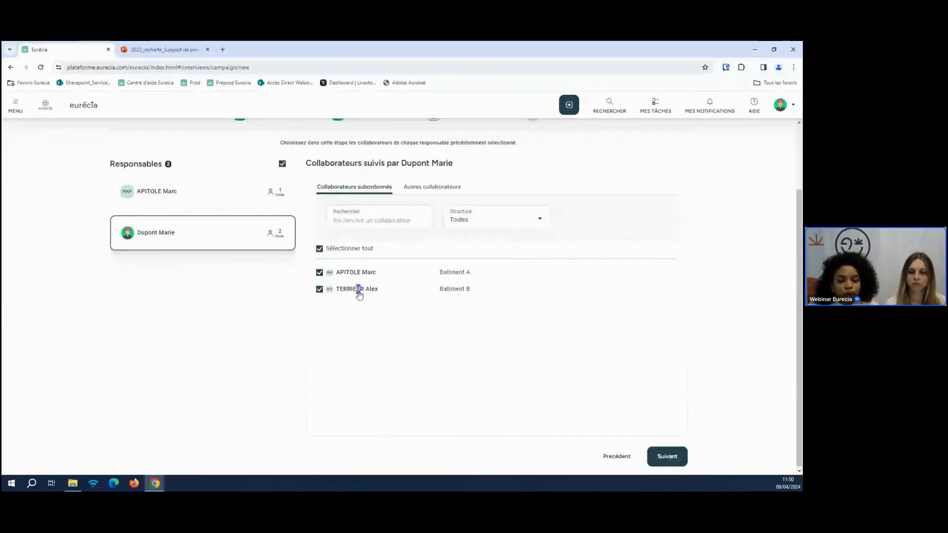
pyautogui.scroll(1, 666, 360)
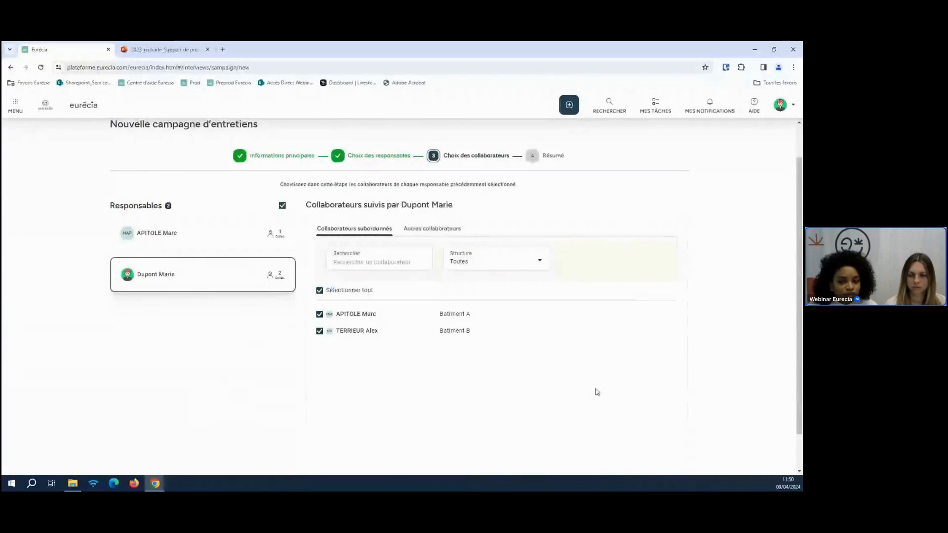
pyautogui.scroll(-1, 597, 392)
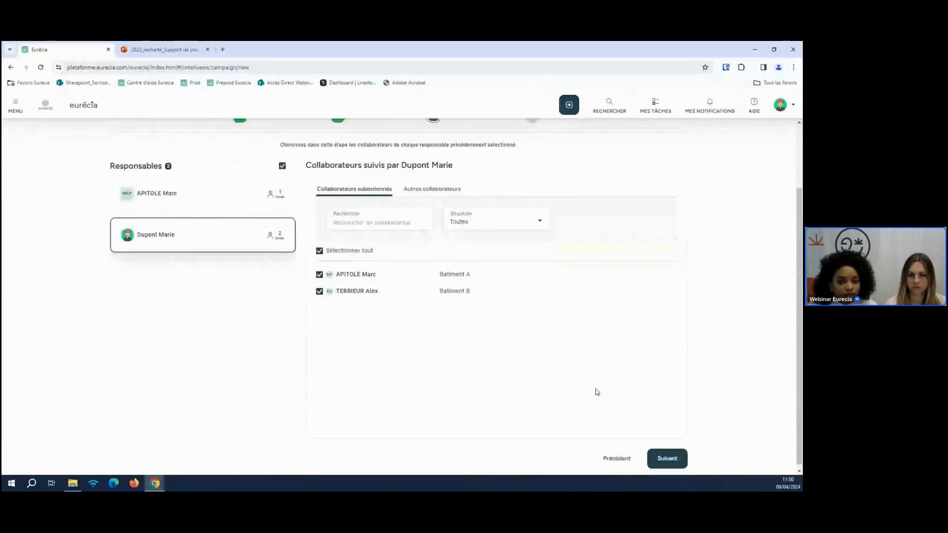
pyautogui.click(675, 455)
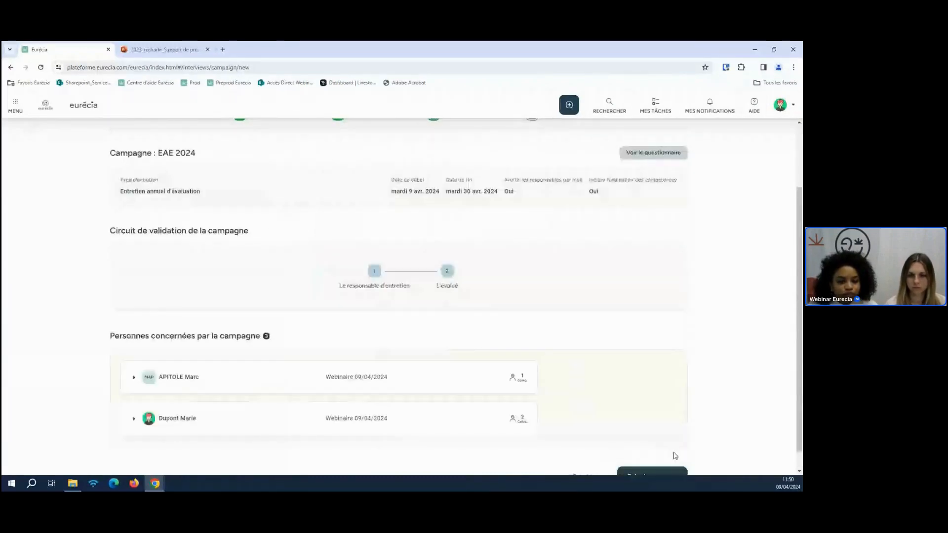
# Review the EAE 2024 campaign summary and create the campaign
pyautogui.scroll(2, 422, 304)
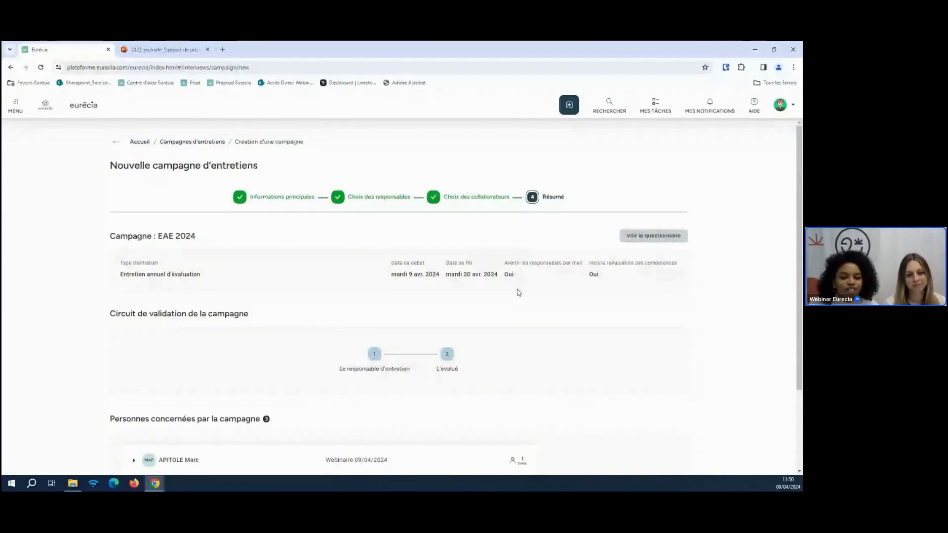
pyautogui.scroll(-2, 519, 291)
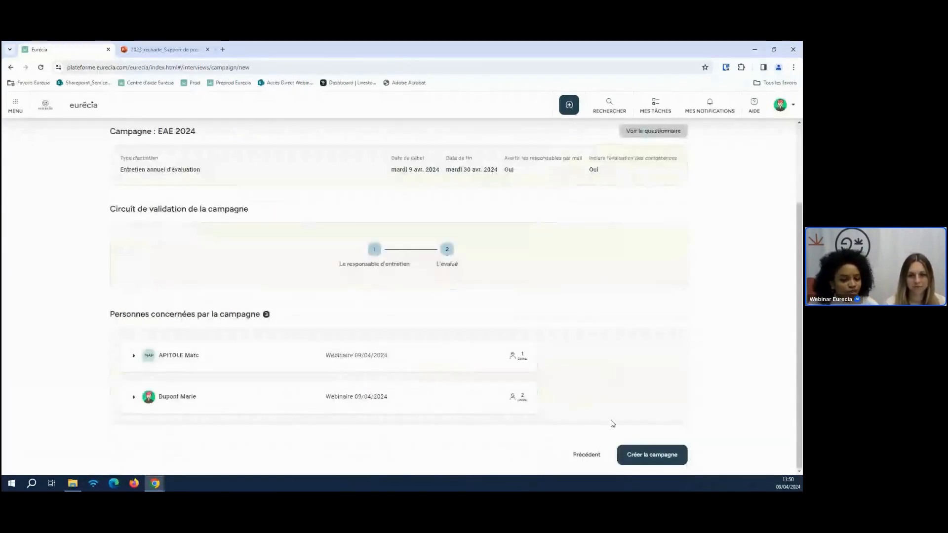
pyautogui.click(649, 457)
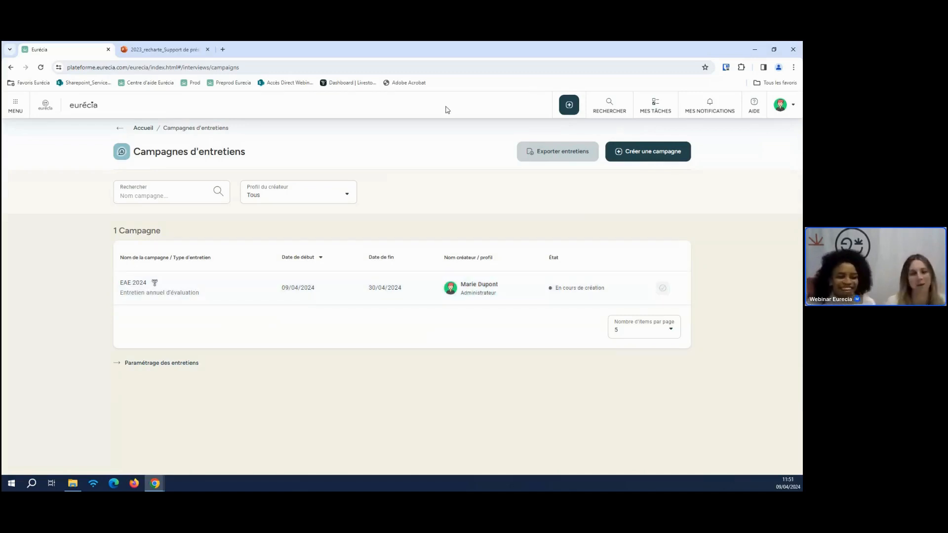
# From the home dashboard, submit a positive green mood for today with the reasons En forme and Reconnaissance
pyautogui.click(53, 107)
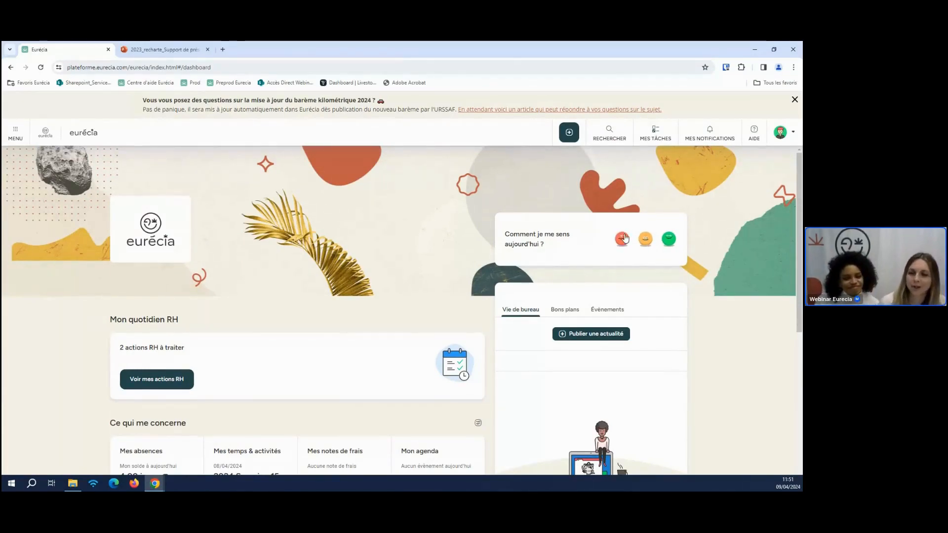
pyautogui.click(669, 240)
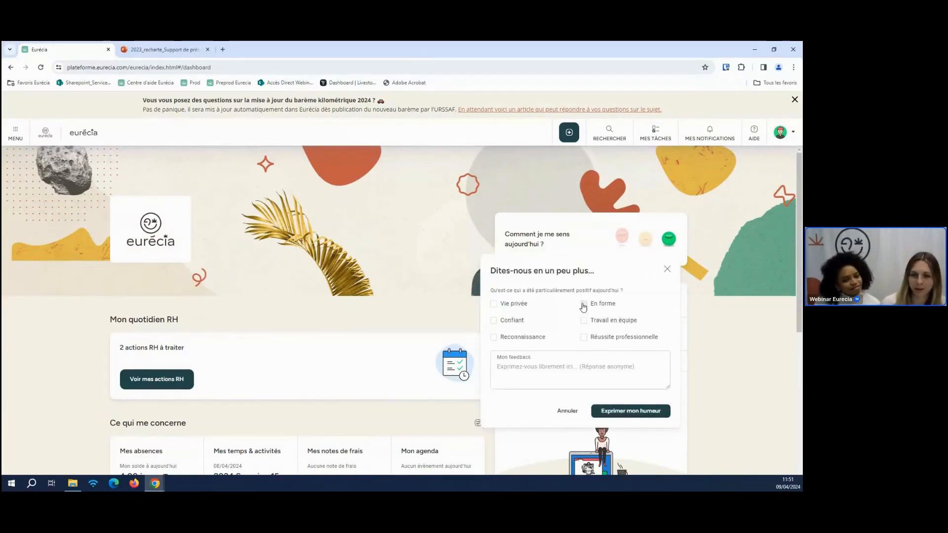
pyautogui.click(583, 306)
pyautogui.click(524, 340)
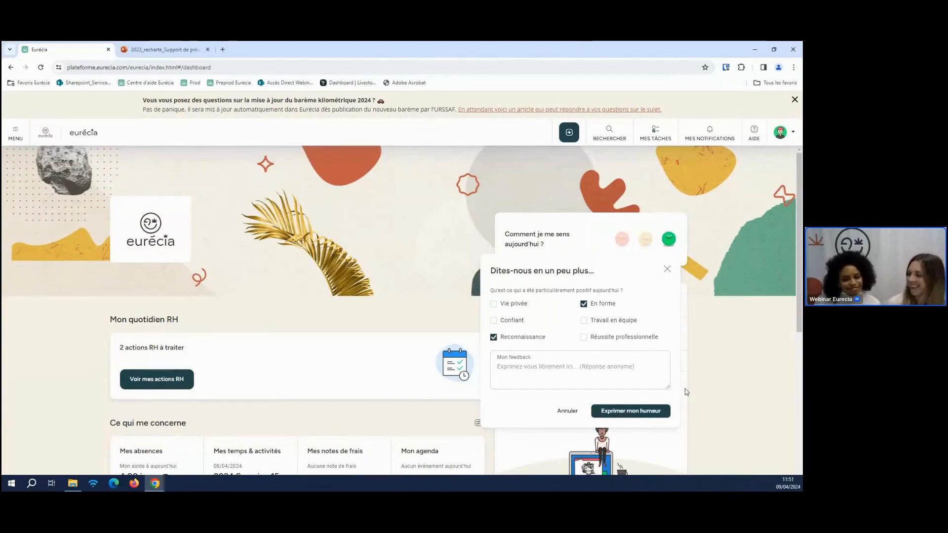
pyautogui.click(649, 411)
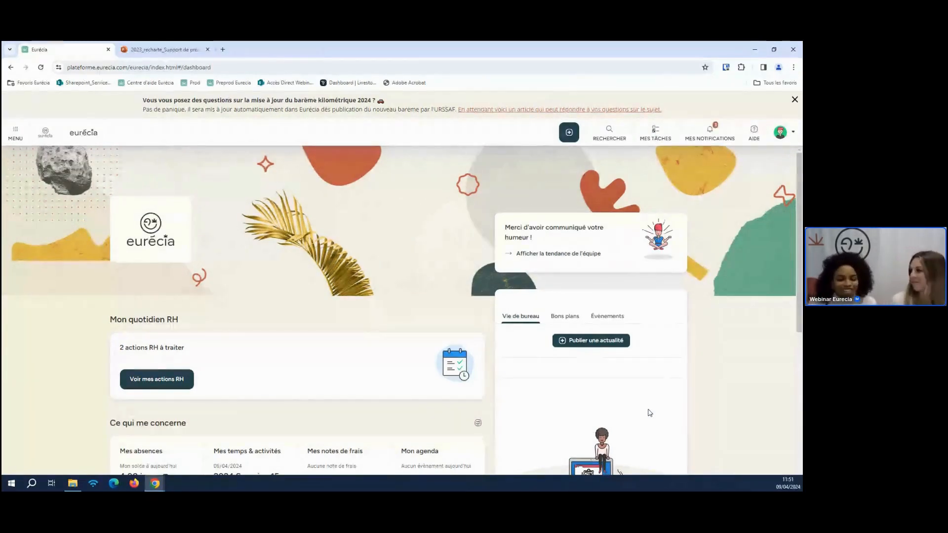
# Display the team's mood trend and examine the feedback on the Bien-être dashboard
pyautogui.click(593, 255)
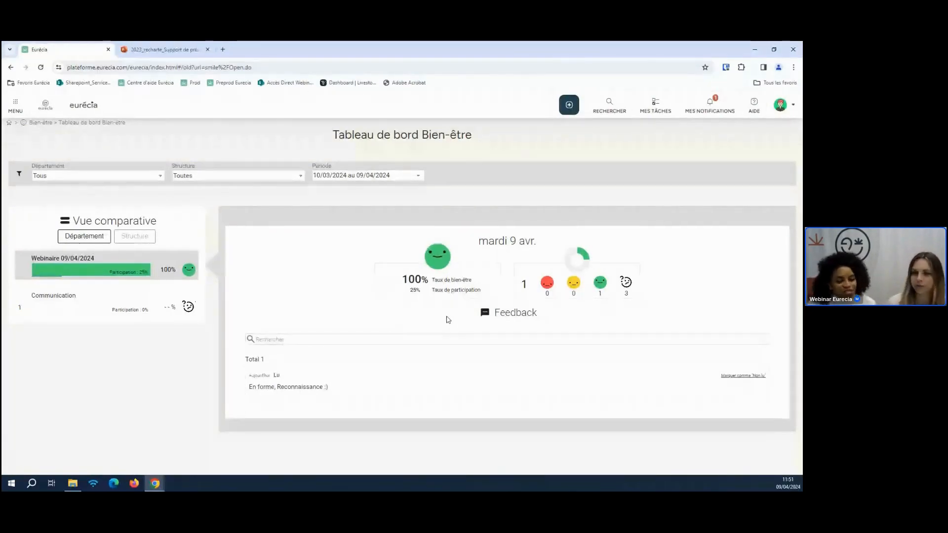
pyautogui.moveTo(339, 387); pyautogui.dragTo(266, 388)
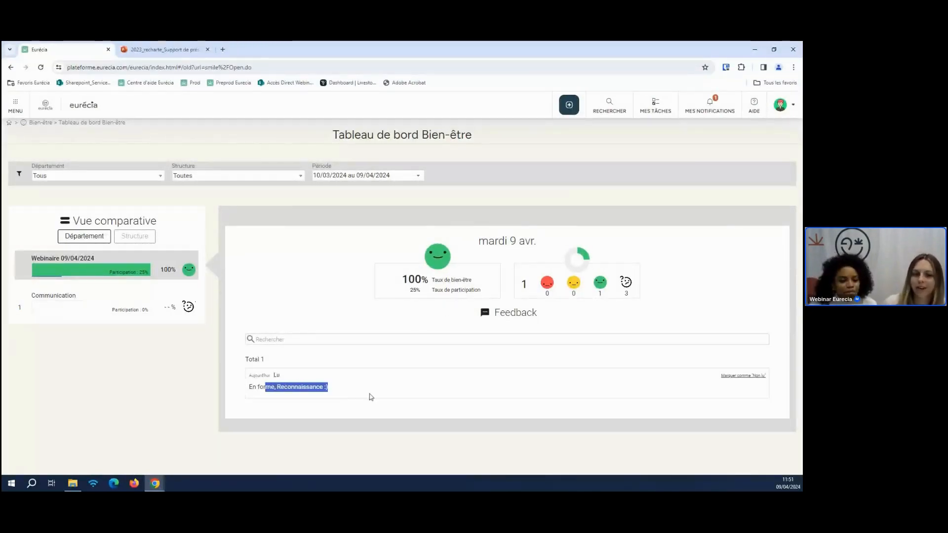
pyautogui.click(403, 342)
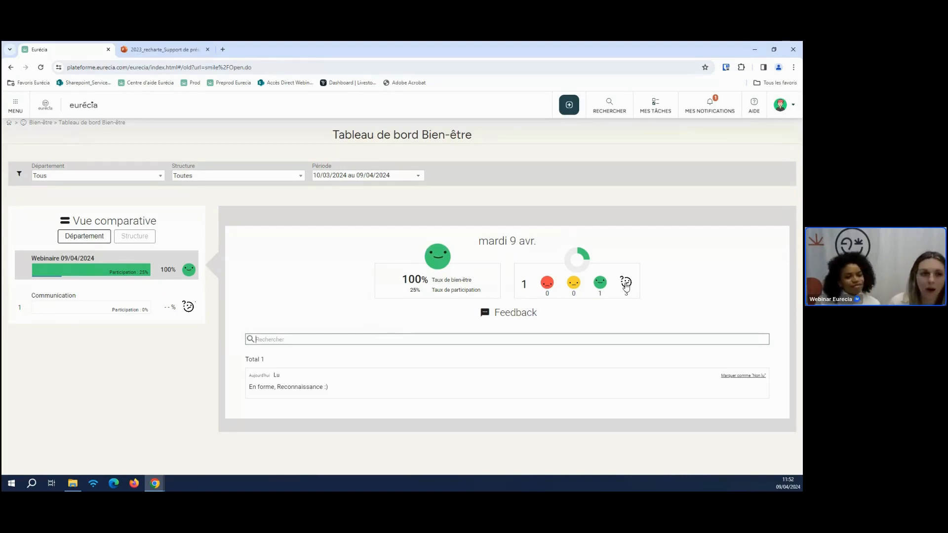
# Return to the home dashboard, start proposing a new event, and title it Tournoi de pétanque
pyautogui.click(43, 106)
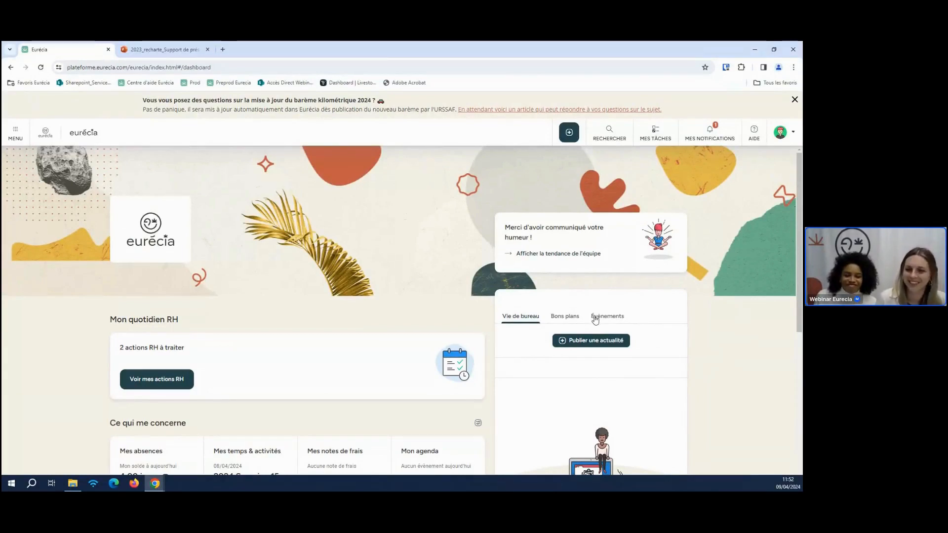
pyautogui.scroll(-1, 595, 301)
pyautogui.click(604, 276)
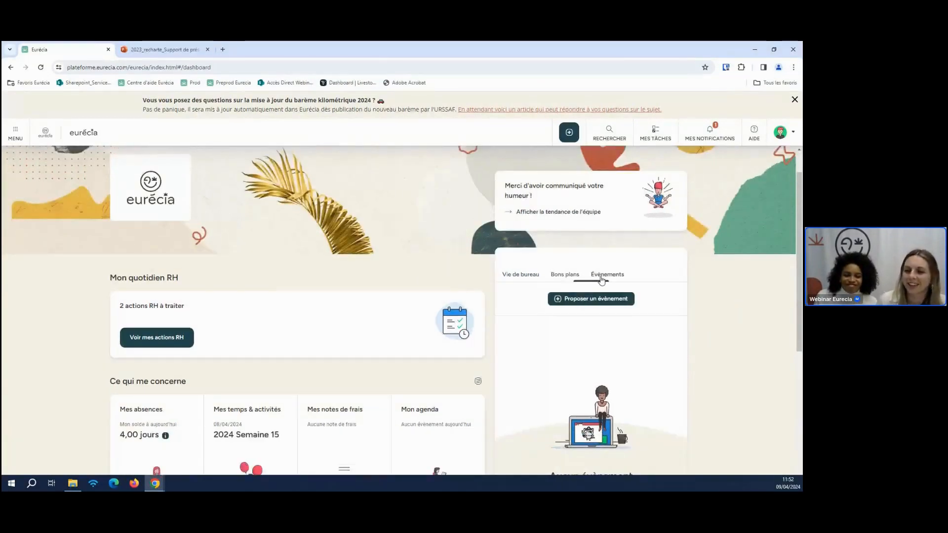
pyautogui.click(612, 299)
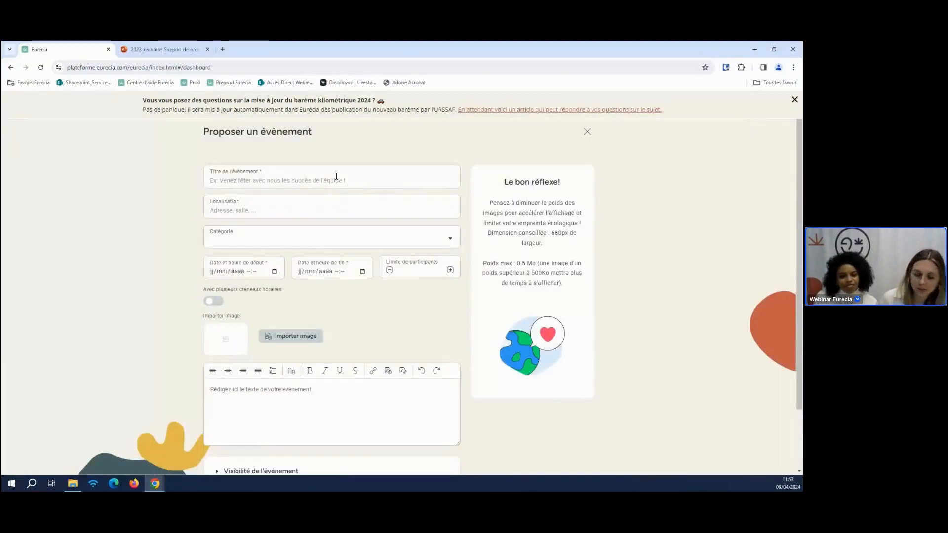
pyautogui.click(336, 176)
pyautogui.write('Tour')
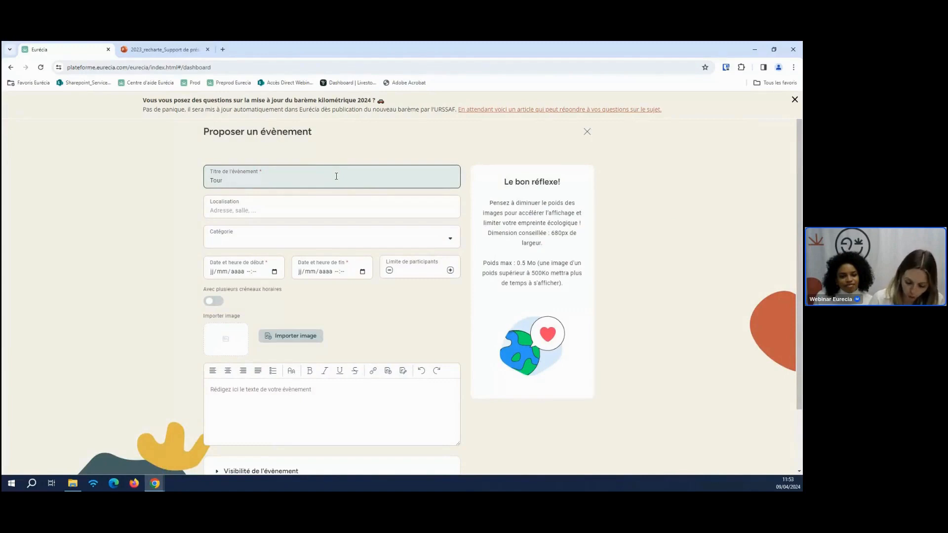
pyautogui.write(',oi de pétanque')
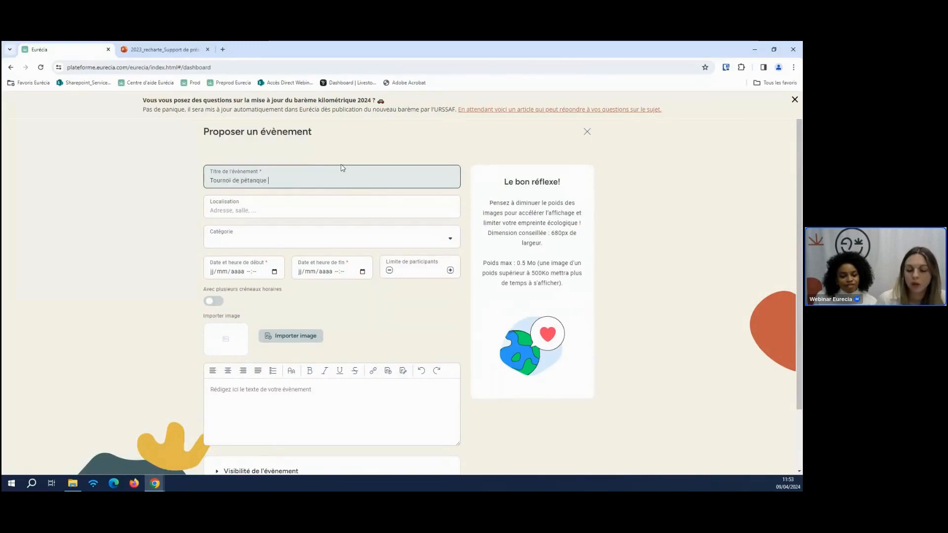
# Set the event's category to Jeux
pyautogui.click(294, 203)
pyautogui.click(282, 245)
pyautogui.click(279, 245)
pyautogui.click(271, 249)
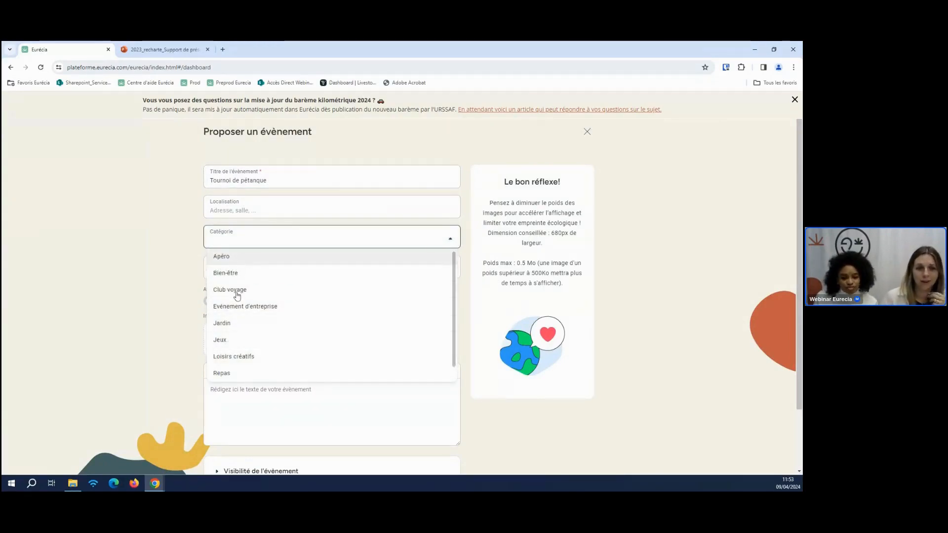
pyautogui.click(240, 338)
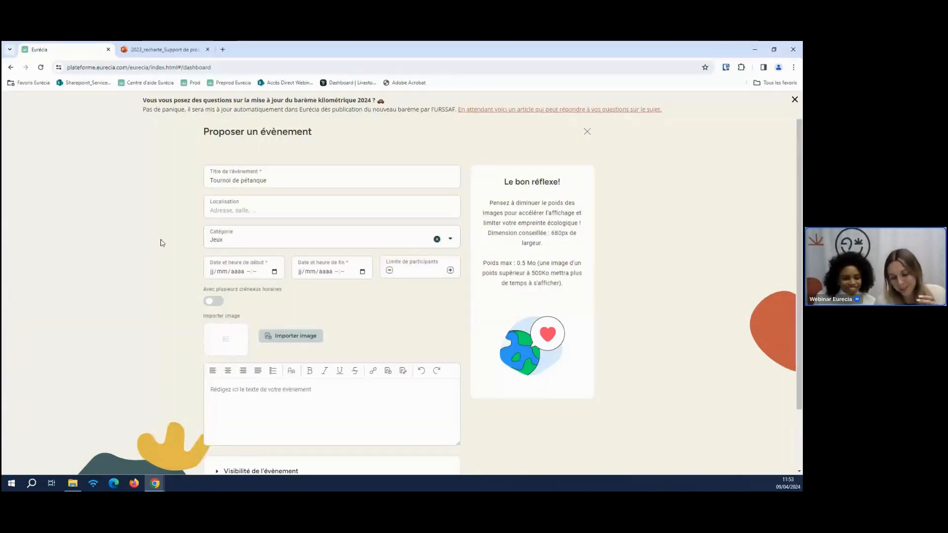
# Set the event's start date and time to 12/04/2024 17:00
pyautogui.click(220, 278)
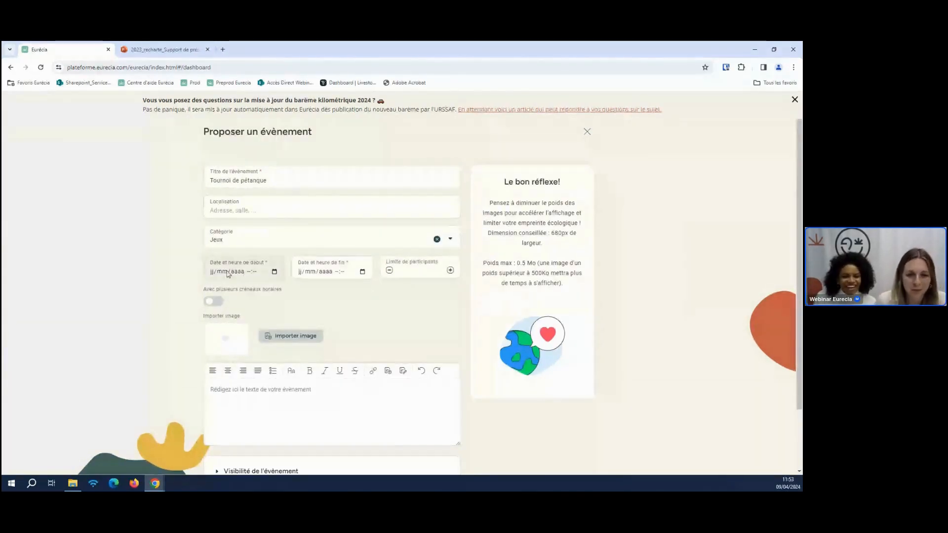
pyautogui.click(274, 271)
pyautogui.click(267, 328)
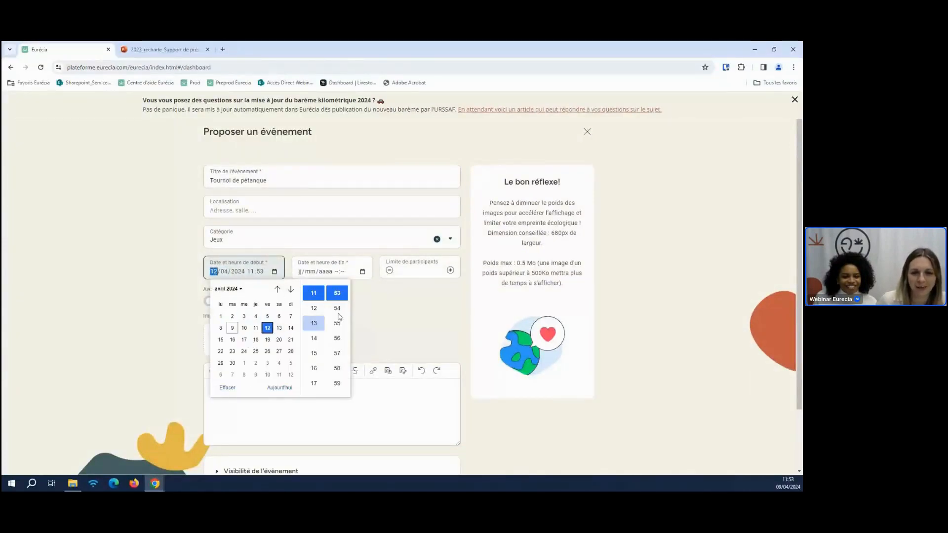
pyautogui.click(313, 383)
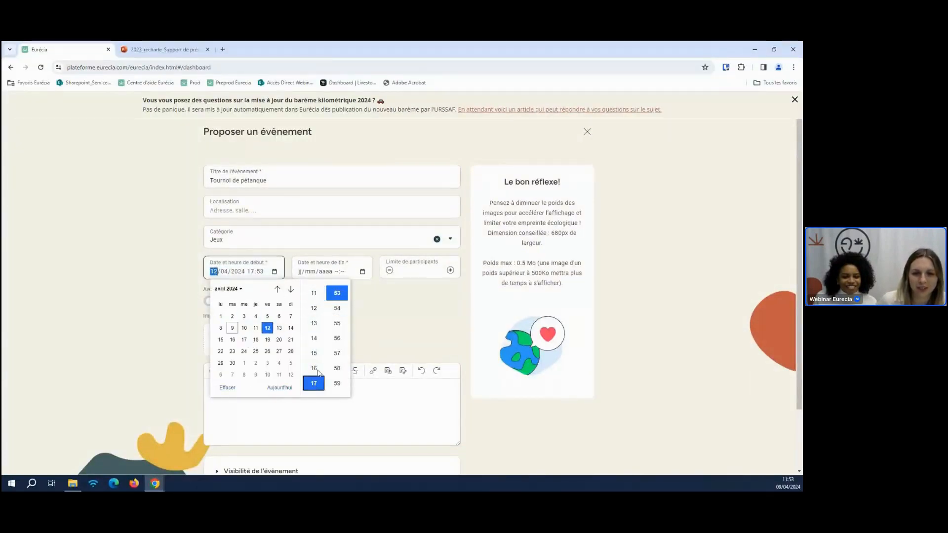
pyautogui.scroll(-2, 339, 341)
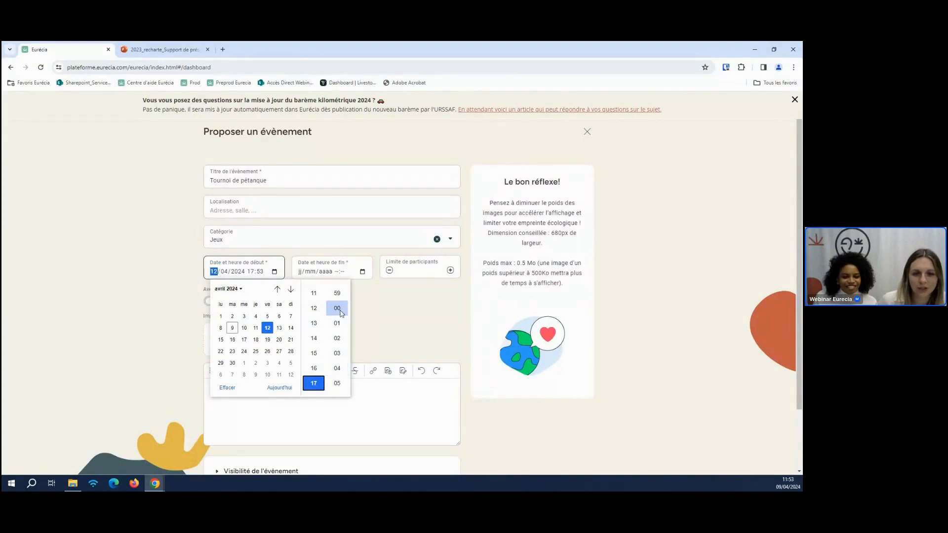
pyautogui.click(338, 309)
pyautogui.click(372, 320)
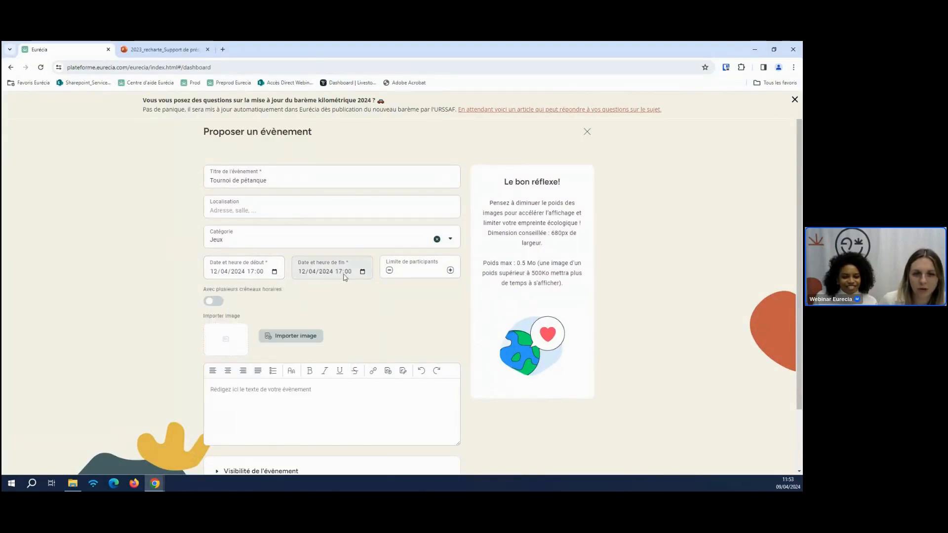
# Set the event's end time to 20:00 on 12/04/2024
pyautogui.click(345, 276)
pyautogui.click(339, 272)
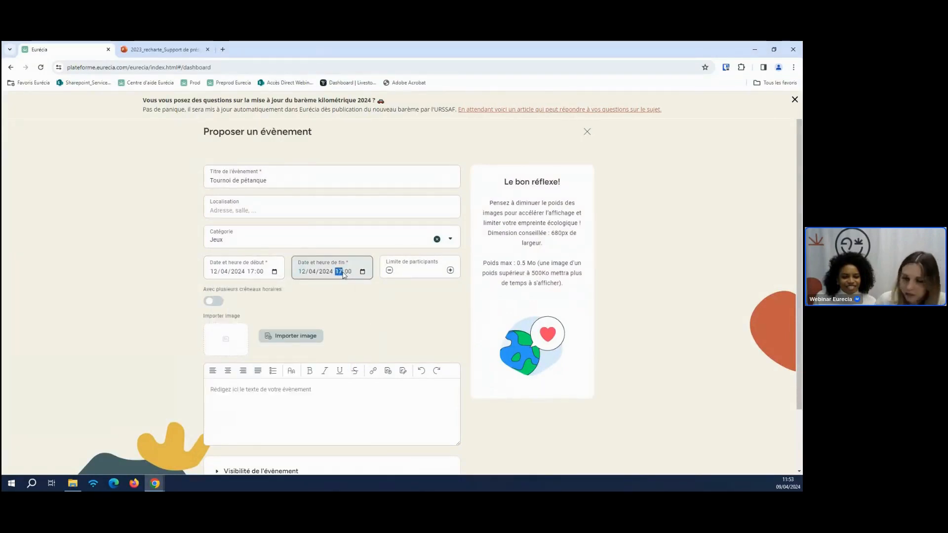
pyautogui.write('20')
pyautogui.click(360, 301)
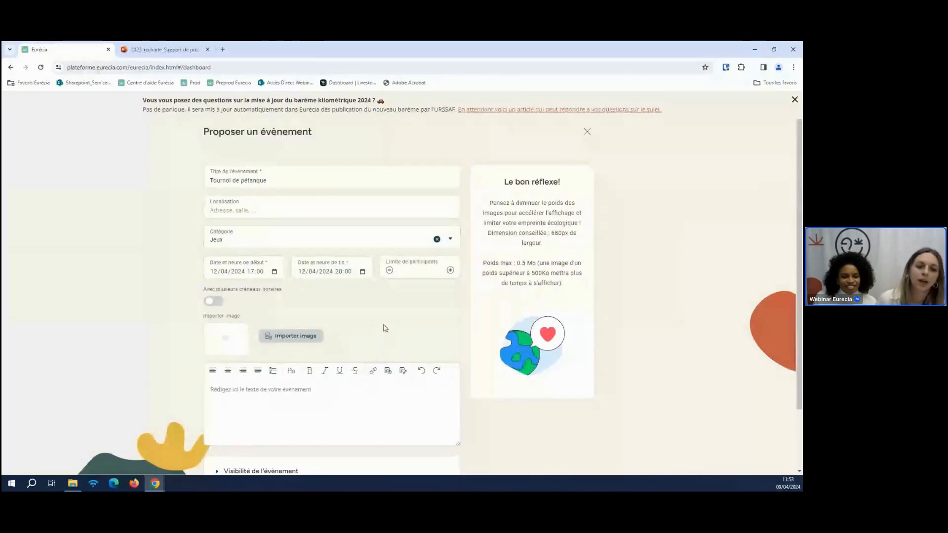
pyautogui.scroll(-2, 385, 328)
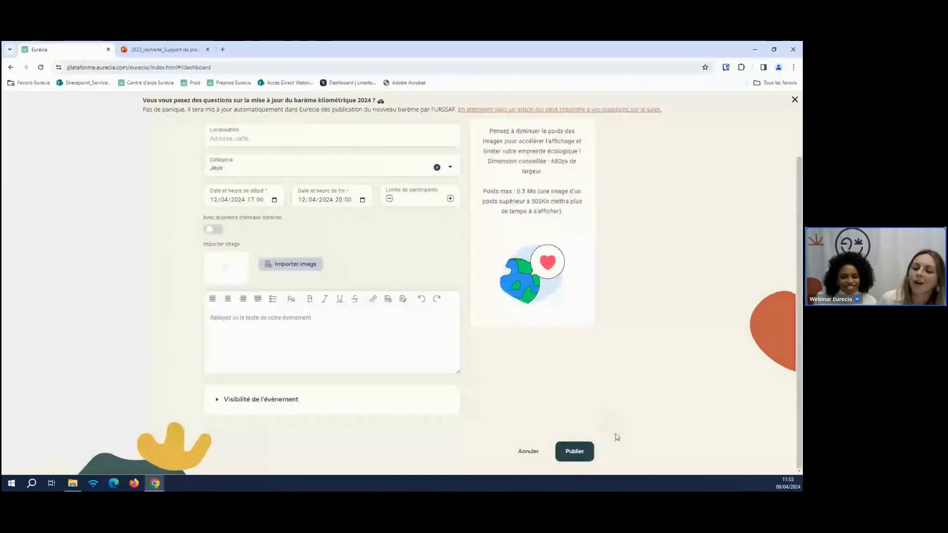
# Publish the pétanque tournament event and return to the dashboard to view its card
pyautogui.click(578, 450)
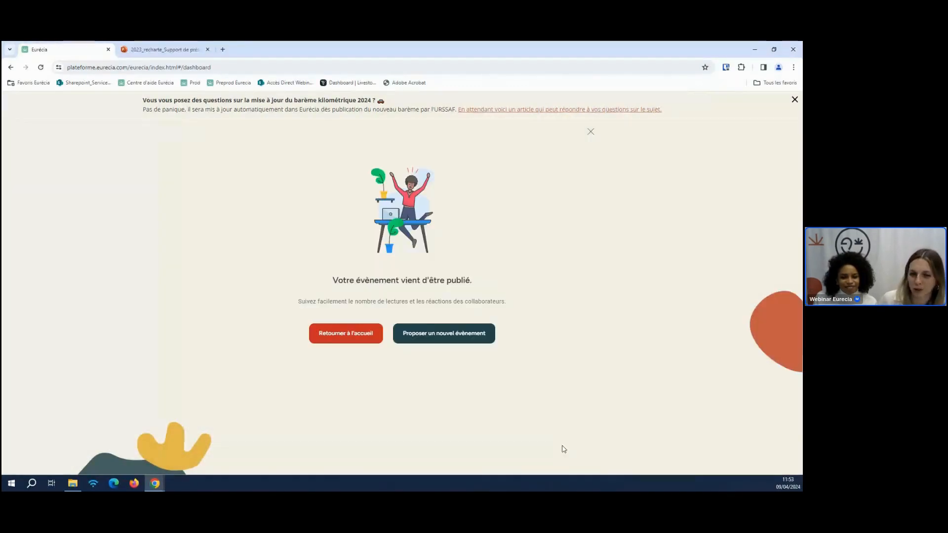
pyautogui.click(591, 132)
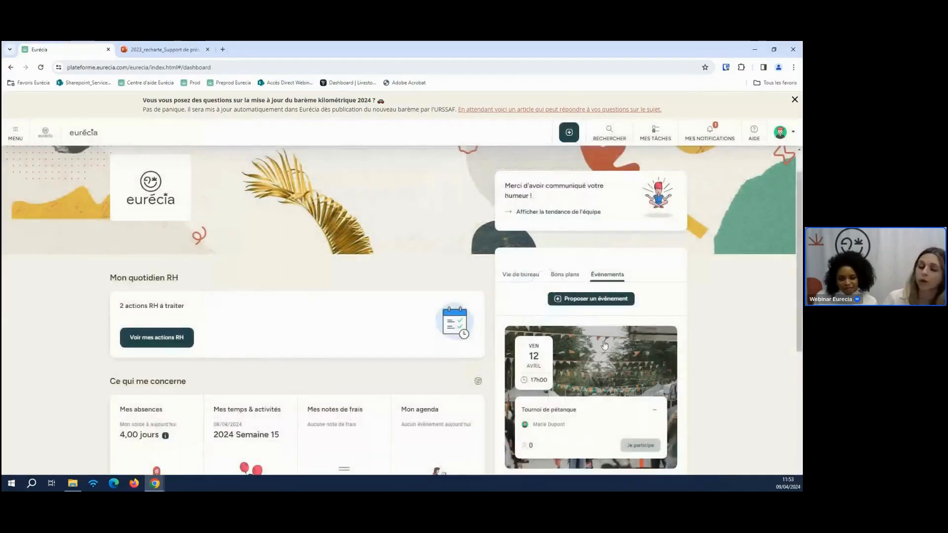
pyautogui.scroll(-1, 605, 345)
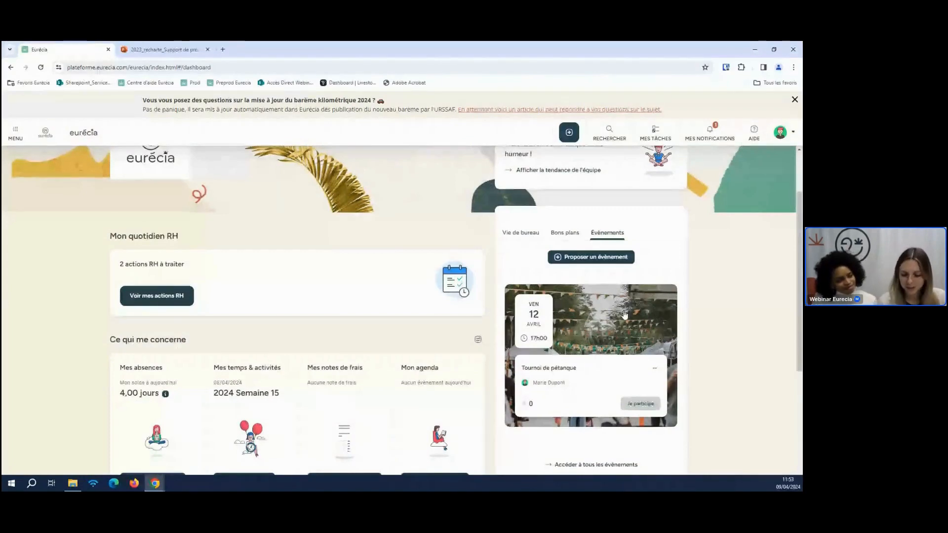
# Publish a new bon plan titled Places mylène without body text, and return to the dashboard
pyautogui.click(566, 235)
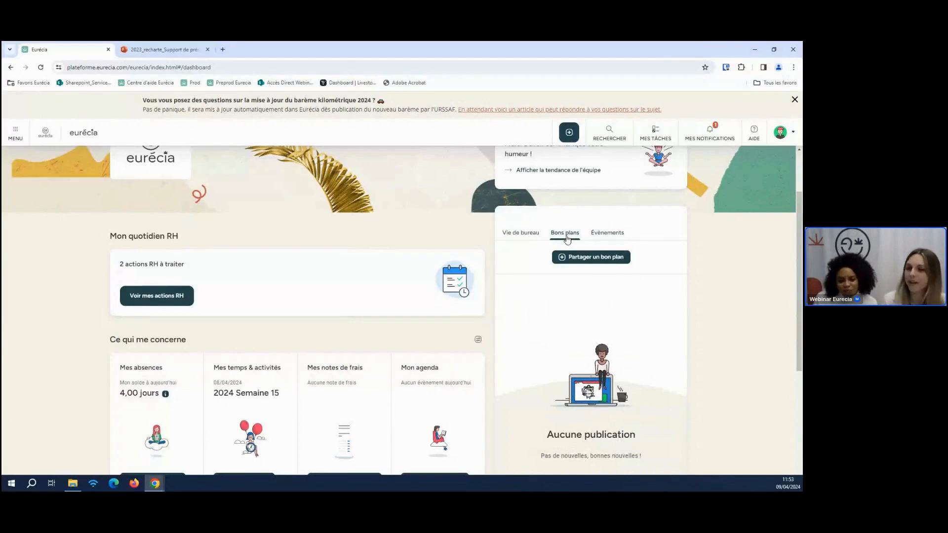
pyautogui.click(586, 258)
pyautogui.click(355, 169)
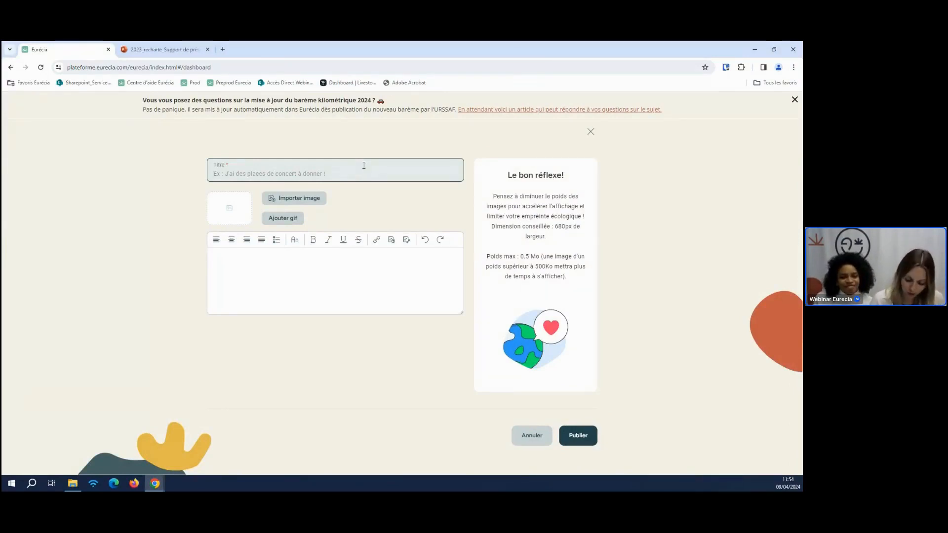
pyautogui.write('Places mylène')
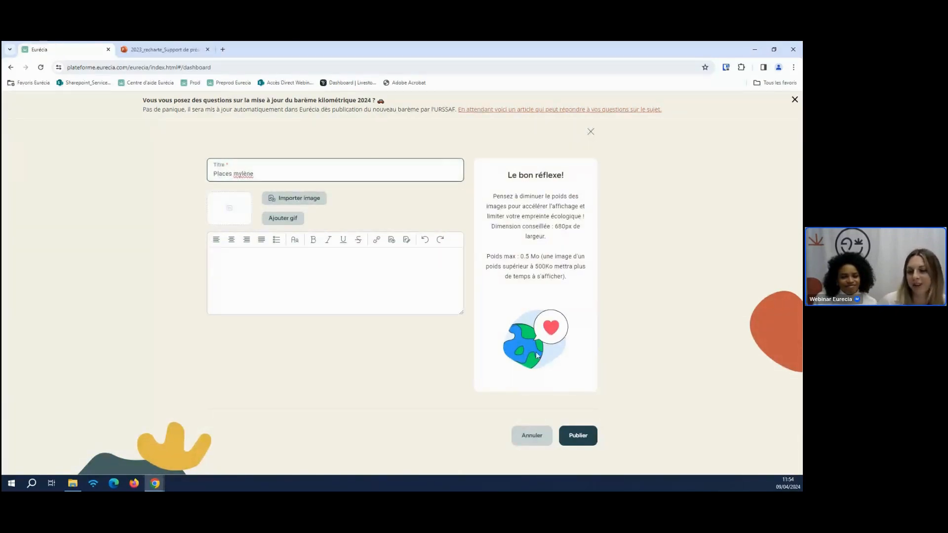
pyautogui.click(362, 277)
pyautogui.click(578, 439)
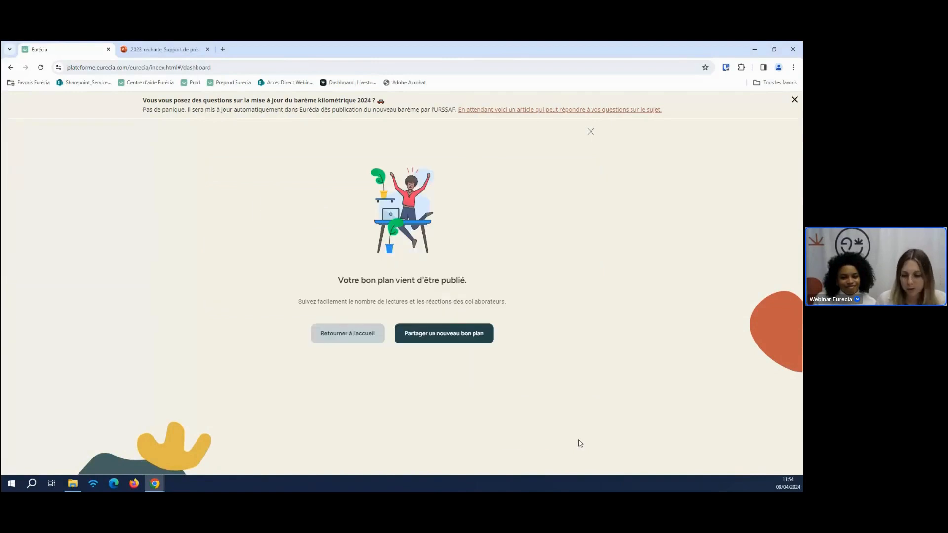
pyautogui.click(591, 131)
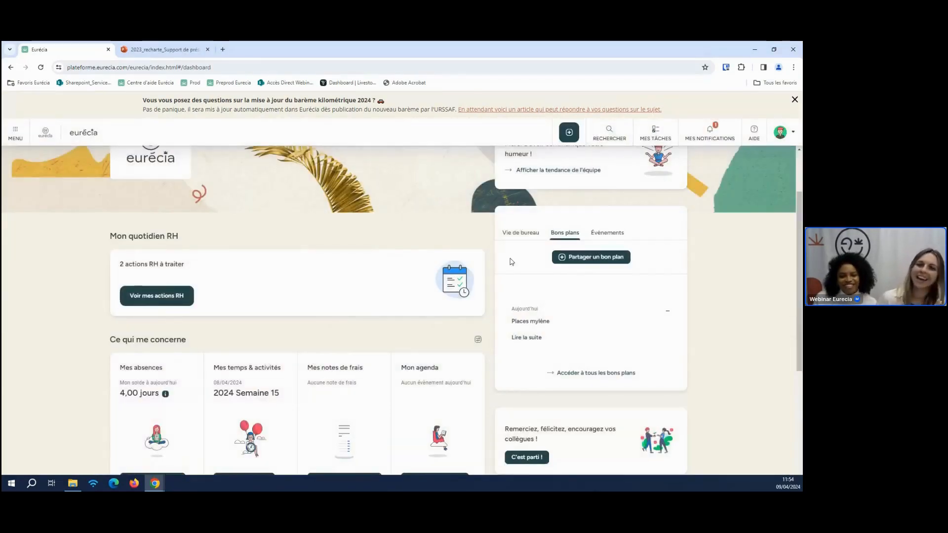
# Publish a Vie de bureau news item titled Arrivée plus the new colleague's first name, visible to all employees, and close the confirmation
pyautogui.click(522, 238)
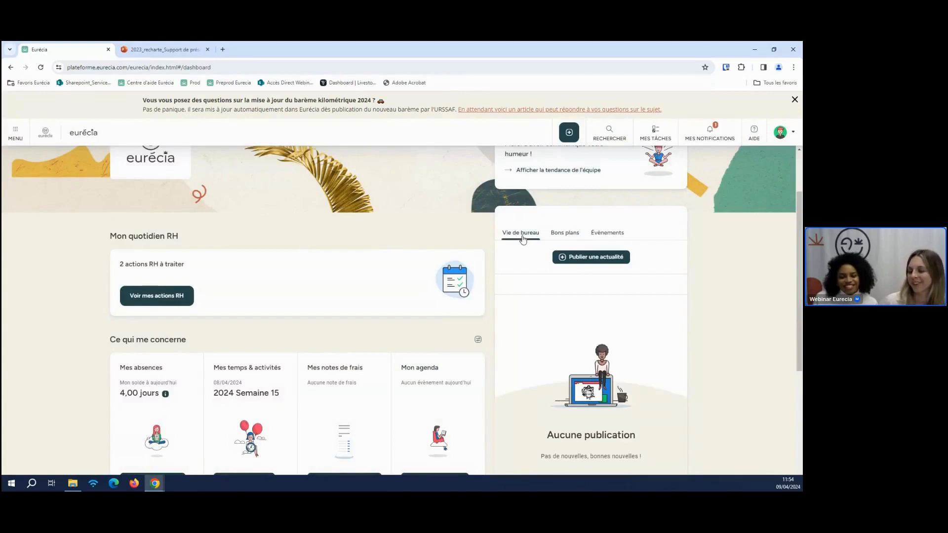
pyautogui.click(615, 265)
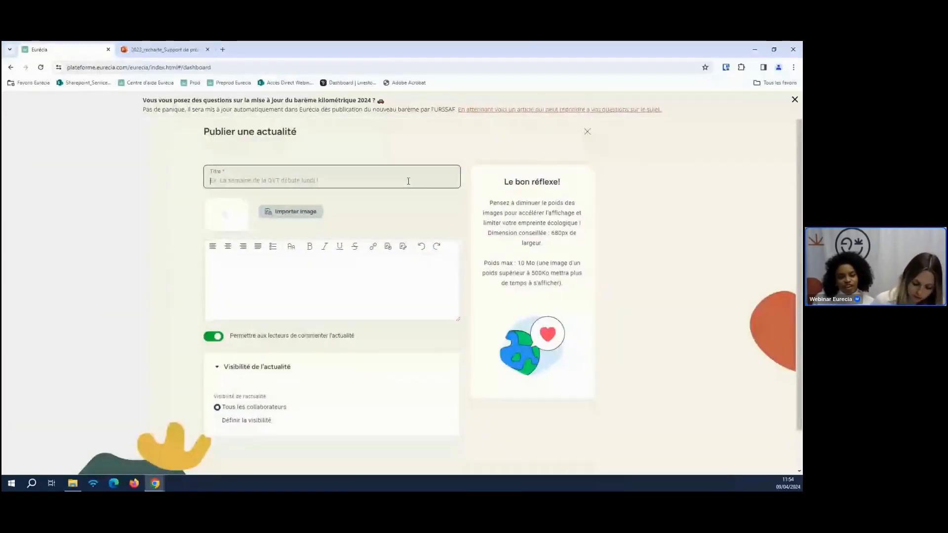
pyautogui.write('Arrivée ')
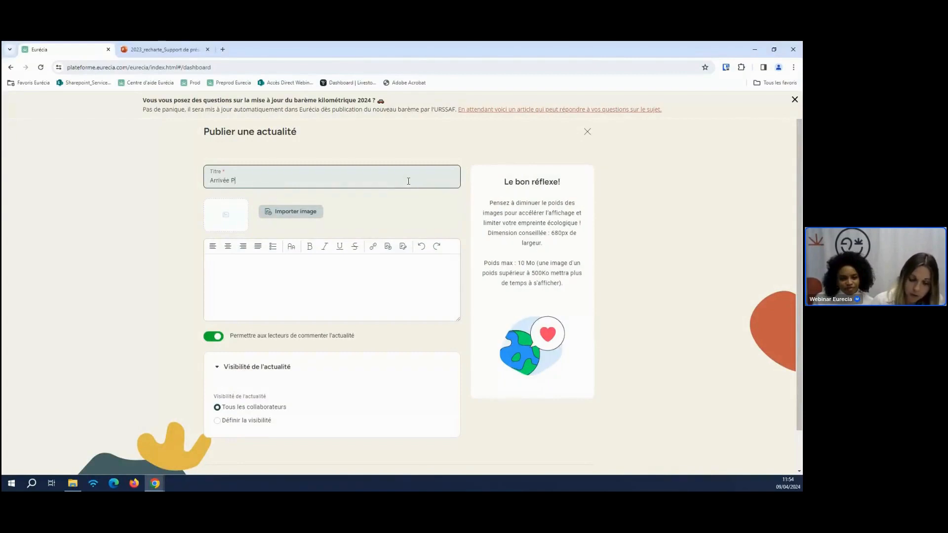
pyautogui.write('Pauline')
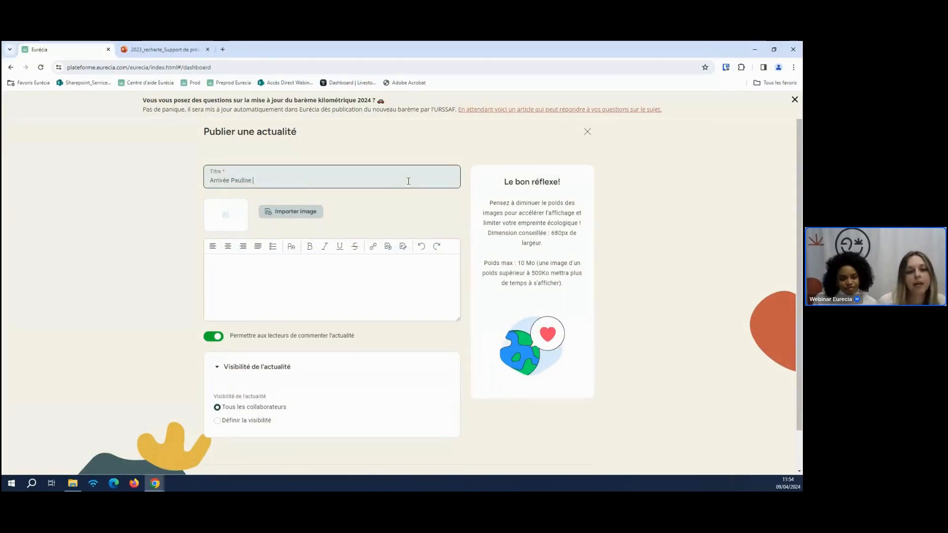
pyautogui.click(333, 285)
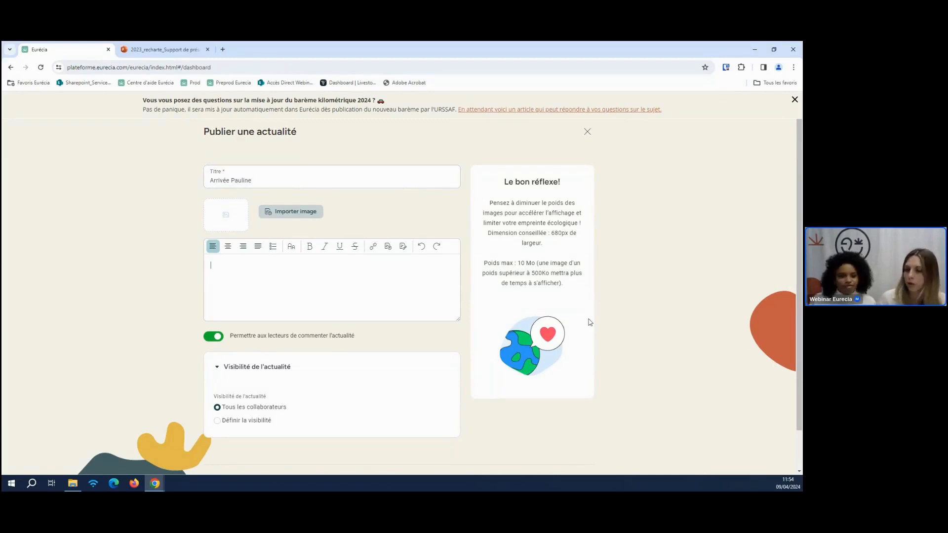
pyautogui.scroll(-1, 575, 348)
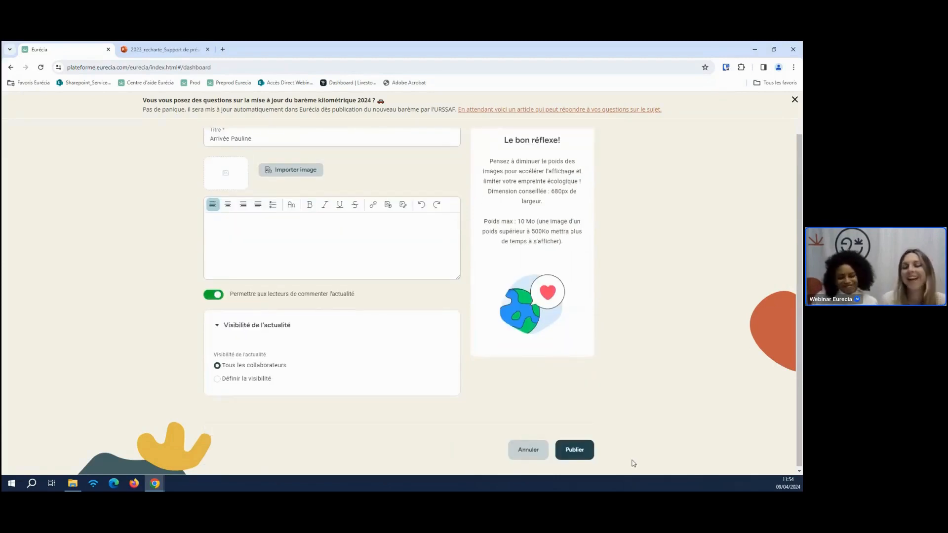
pyautogui.click(584, 450)
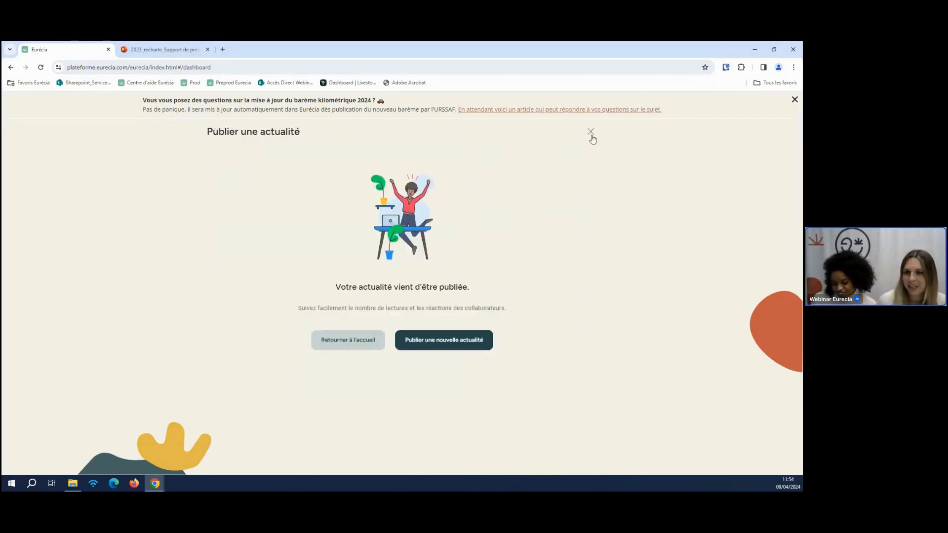
pyautogui.click(591, 132)
# Start a feedback for a colleague with the Bienveillant(e) badge, select the recipient, and continue to the message stage
pyautogui.scroll(-2, 695, 318)
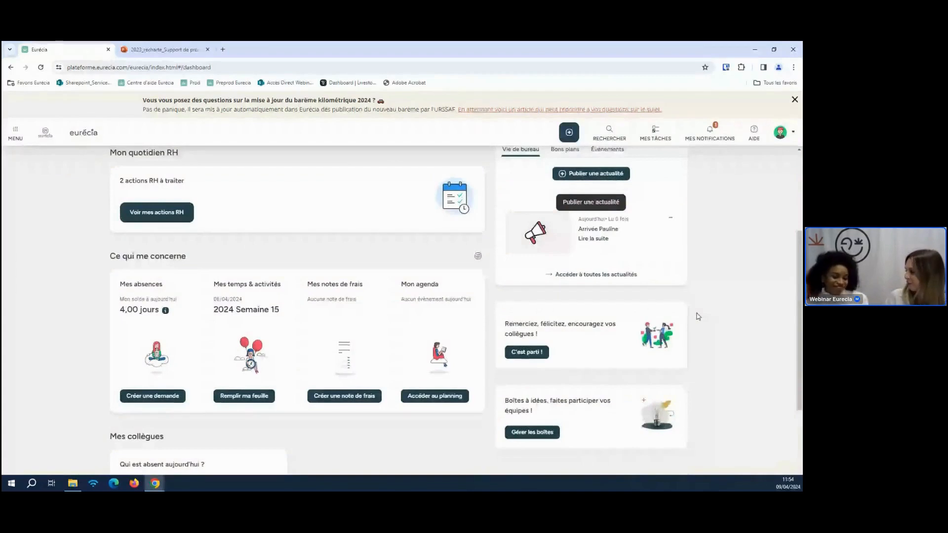
pyautogui.click(527, 352)
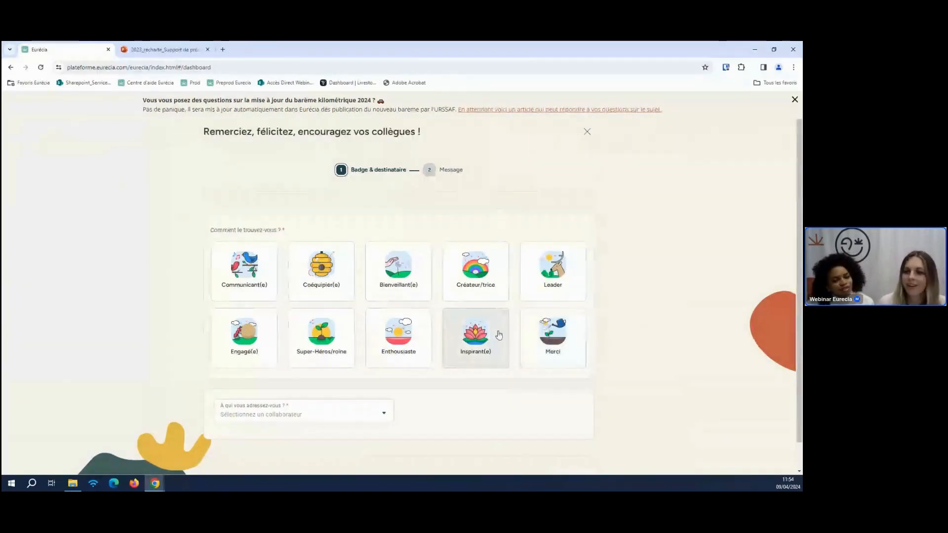
pyautogui.click(404, 287)
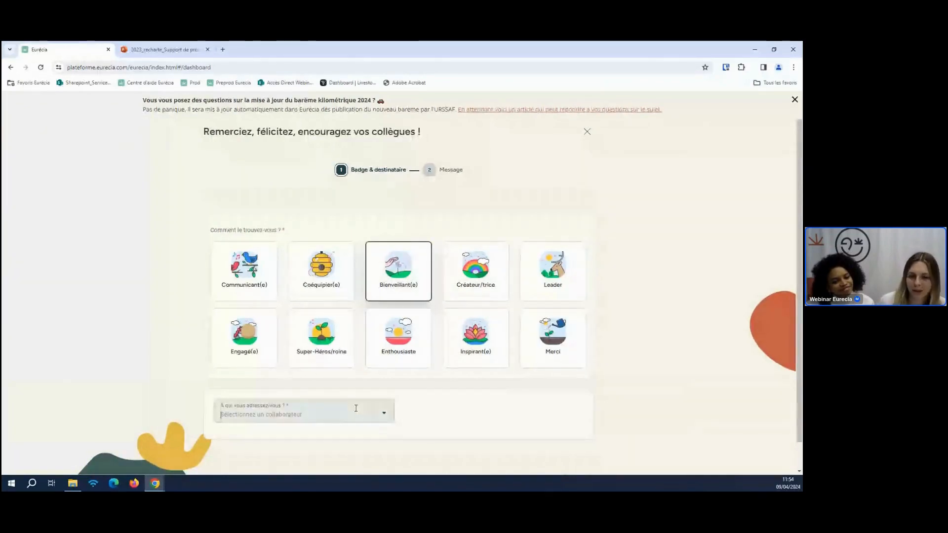
pyautogui.click(296, 414)
pyautogui.click(281, 435)
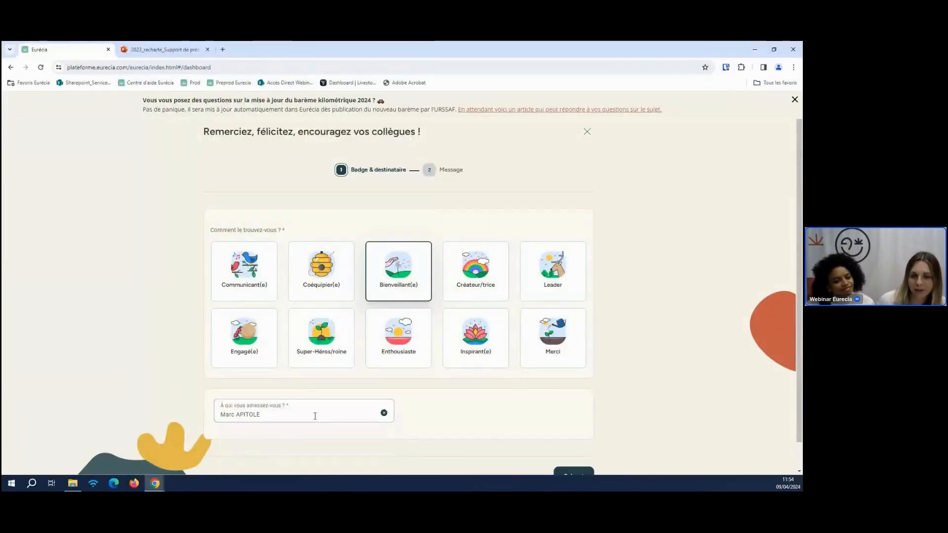
pyautogui.scroll(-1, 505, 396)
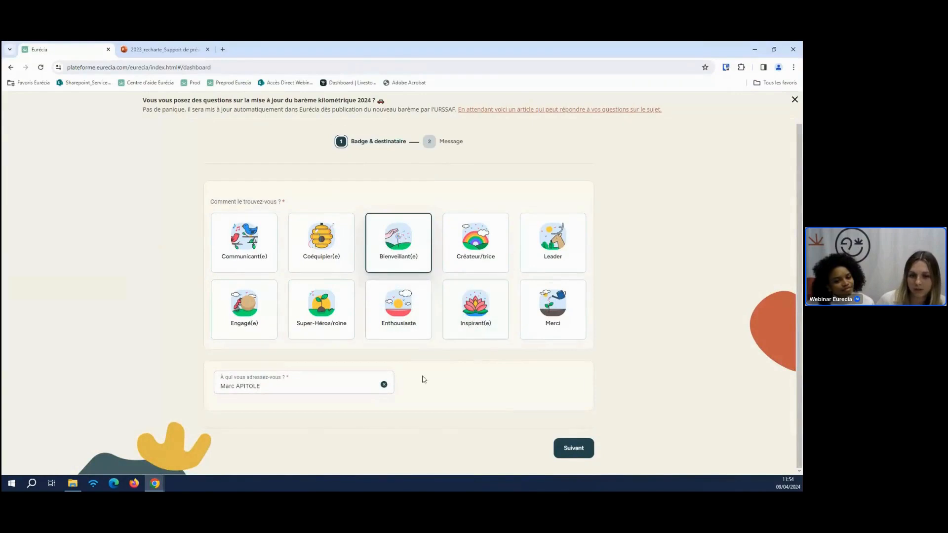
pyautogui.click(568, 449)
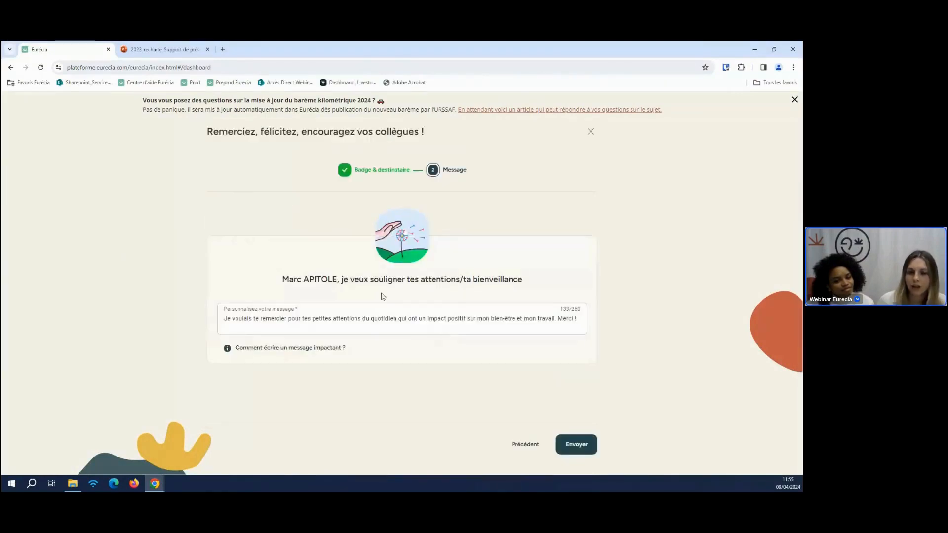
pyautogui.hotkey('ctrl', 'a')
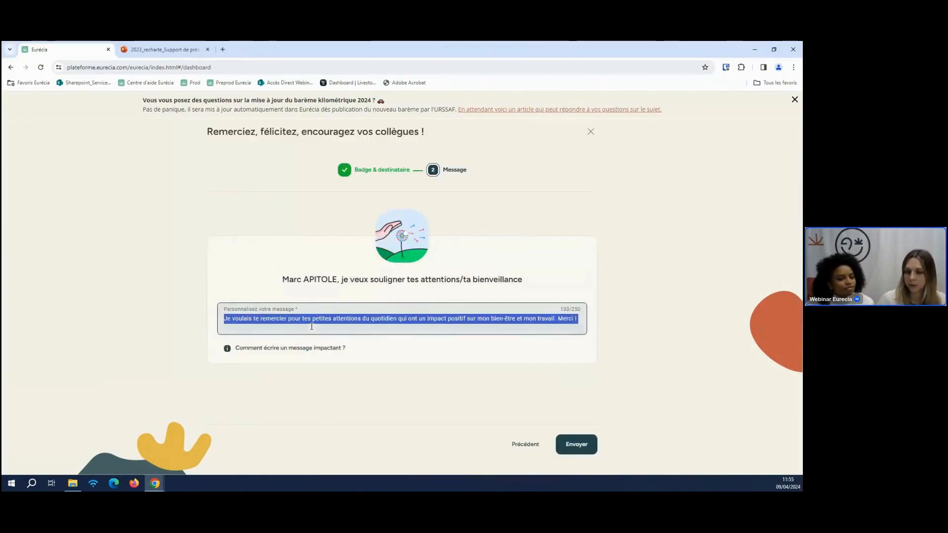
pyautogui.click(419, 324)
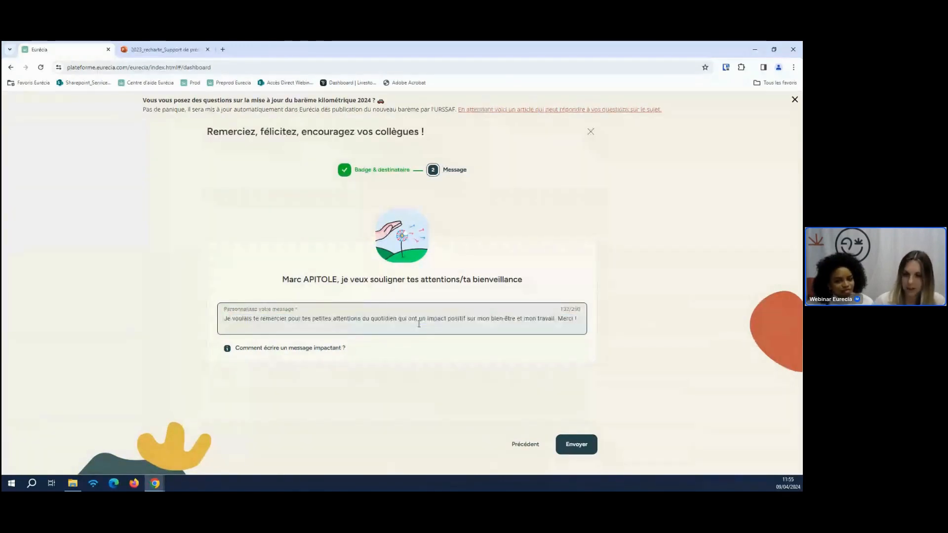
pyautogui.press('super+period')
pyautogui.click(590, 373)
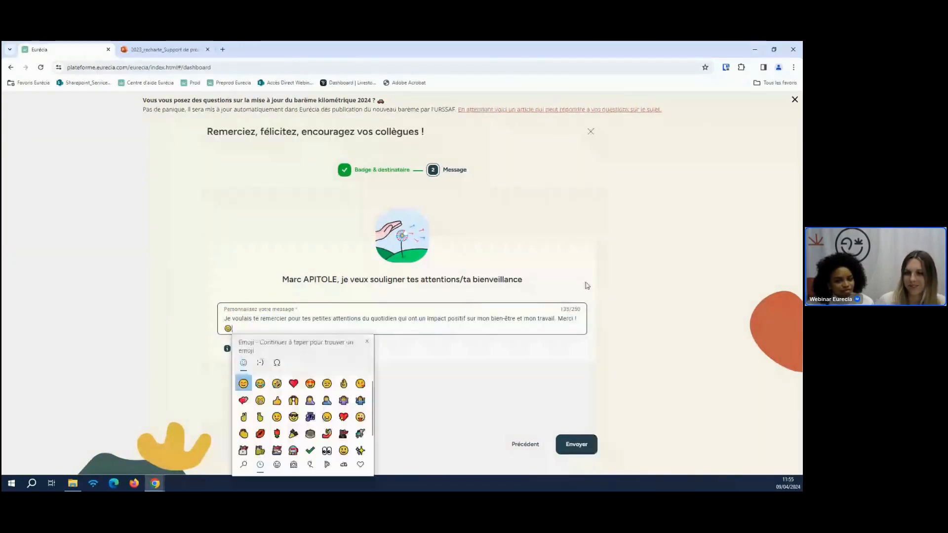
pyautogui.click(587, 285)
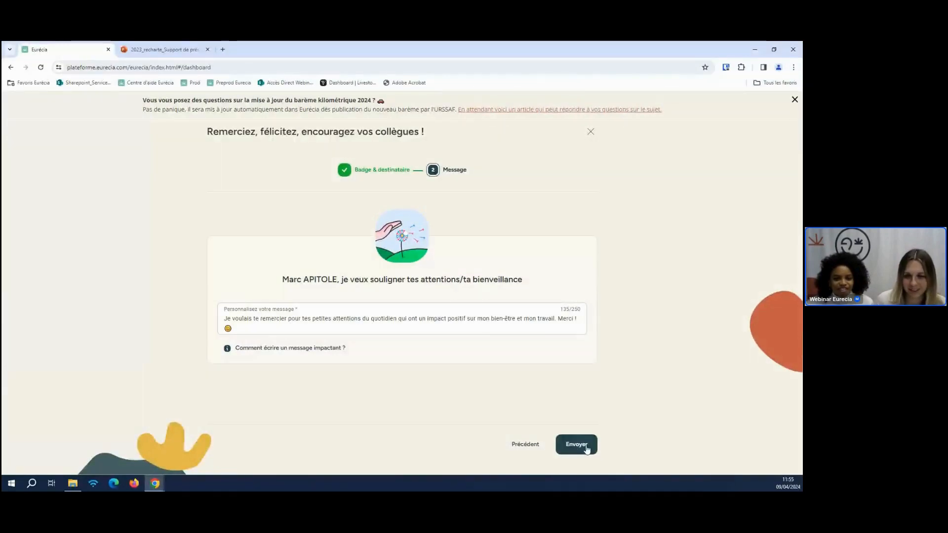
pyautogui.click(306, 333)
pyautogui.press('BackSpace')
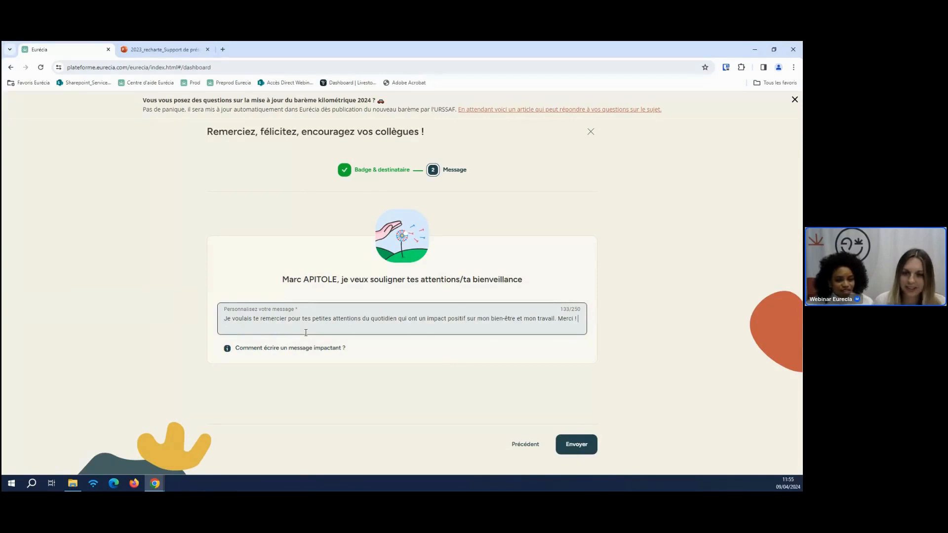
# Send the colleague feedback with its prefilled thank-you message and return to the dashboard
pyautogui.click(589, 450)
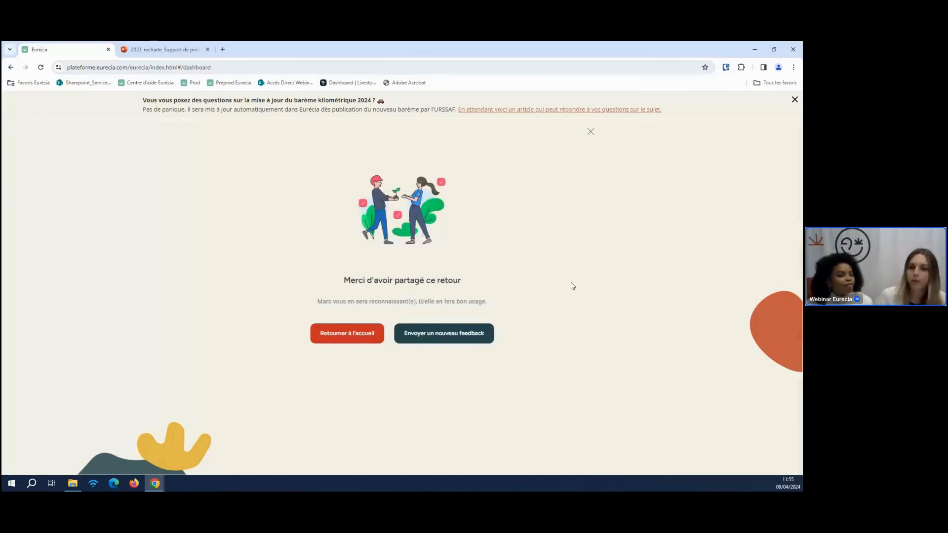
pyautogui.click(591, 131)
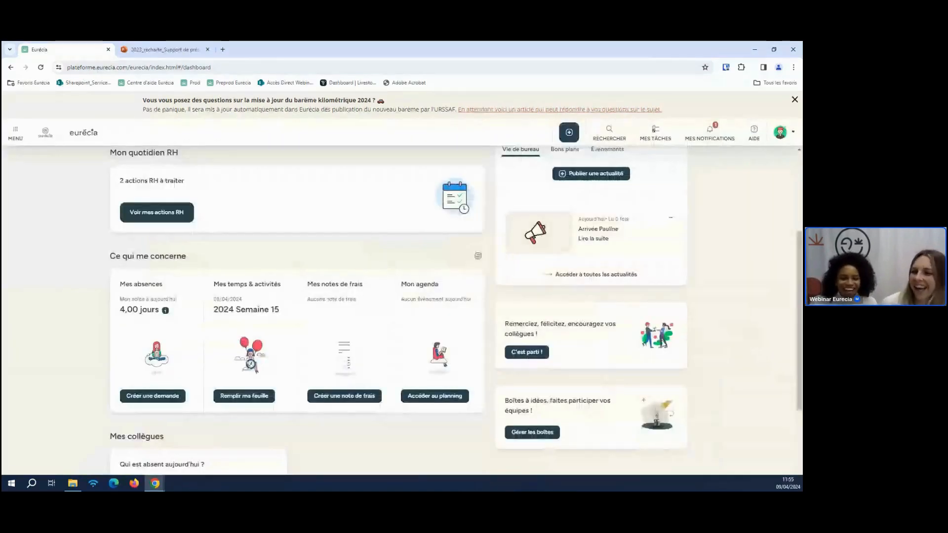
# Open the management page for the idea boxes (Boîtes à idées) from the dashboard
pyautogui.scroll(-1, 581, 369)
pyautogui.moveTo(549, 372); pyautogui.dragTo(516, 361)
pyautogui.click(564, 386)
pyautogui.click(557, 394)
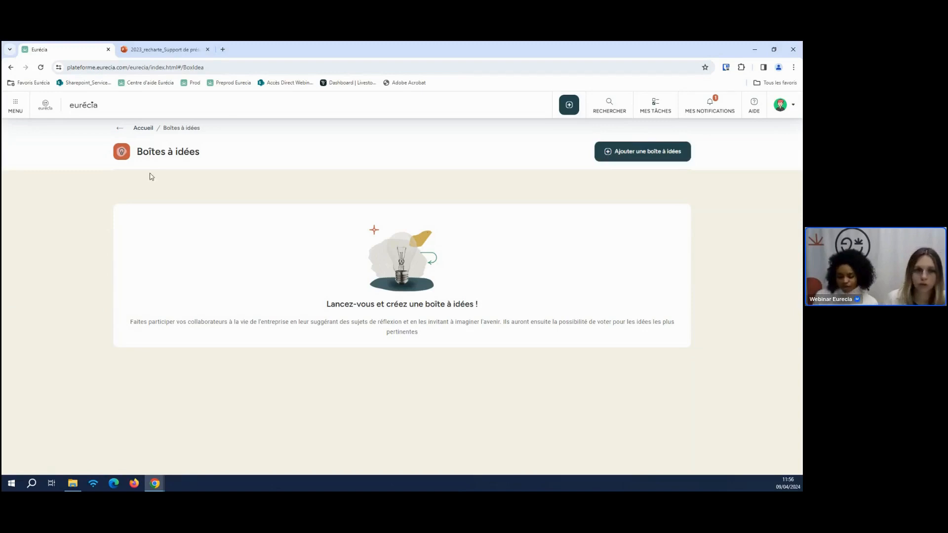
# Return to the home dashboard, and switch to the PowerPoint presentation 2023_recharte_Support de présentation Webi ZEN
pyautogui.click(52, 110)
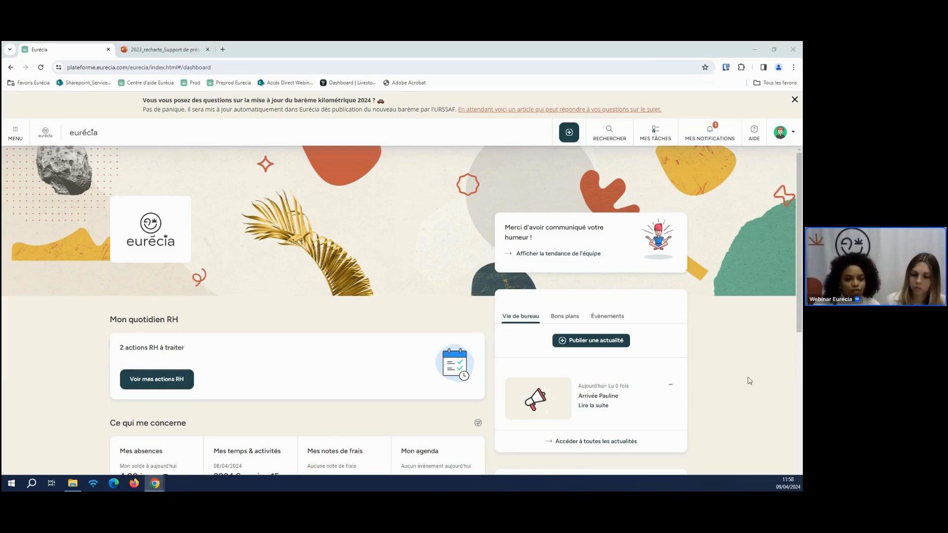
pyautogui.click(172, 46)
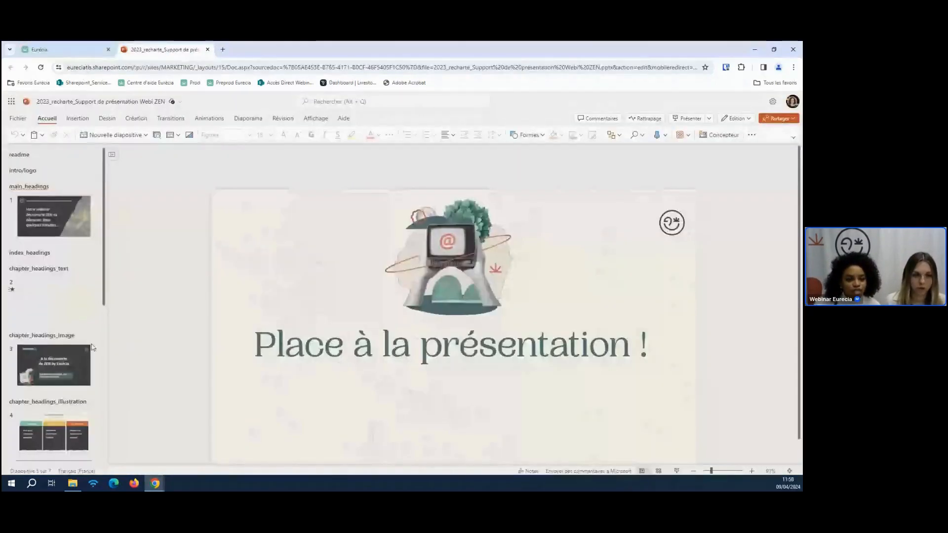